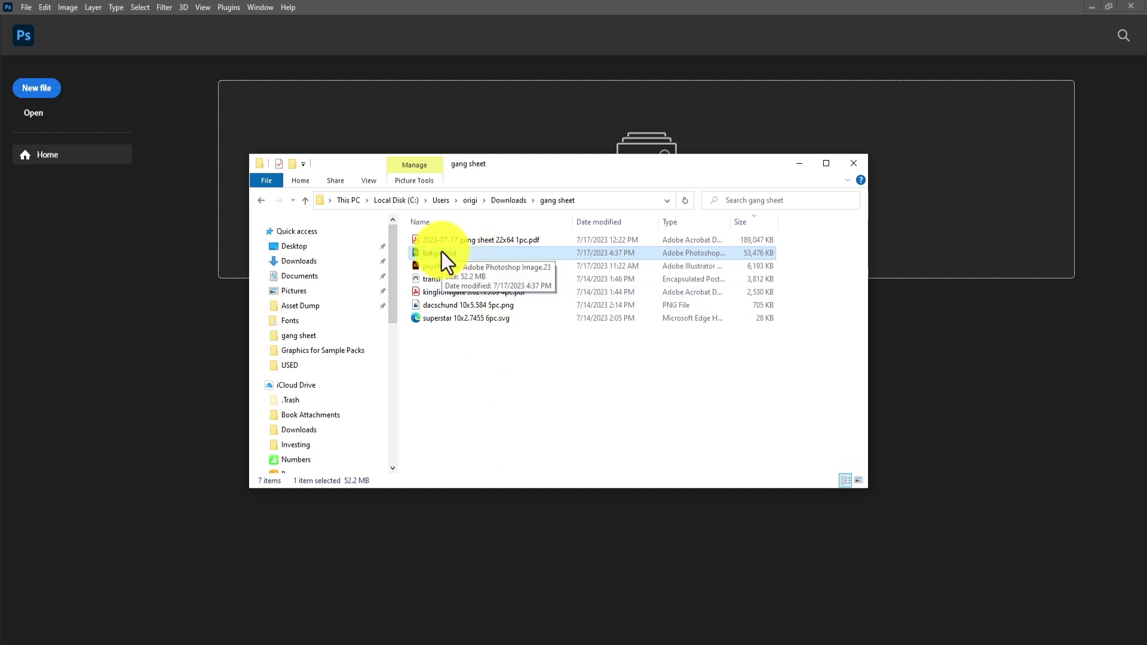
- Open batgirl.psd from the gang sheet folder in Photoshop by dragging it over from Explorer
{"action": "left_click_drag", "start_coordinate": [439, 253], "coordinate": [484, 79]}
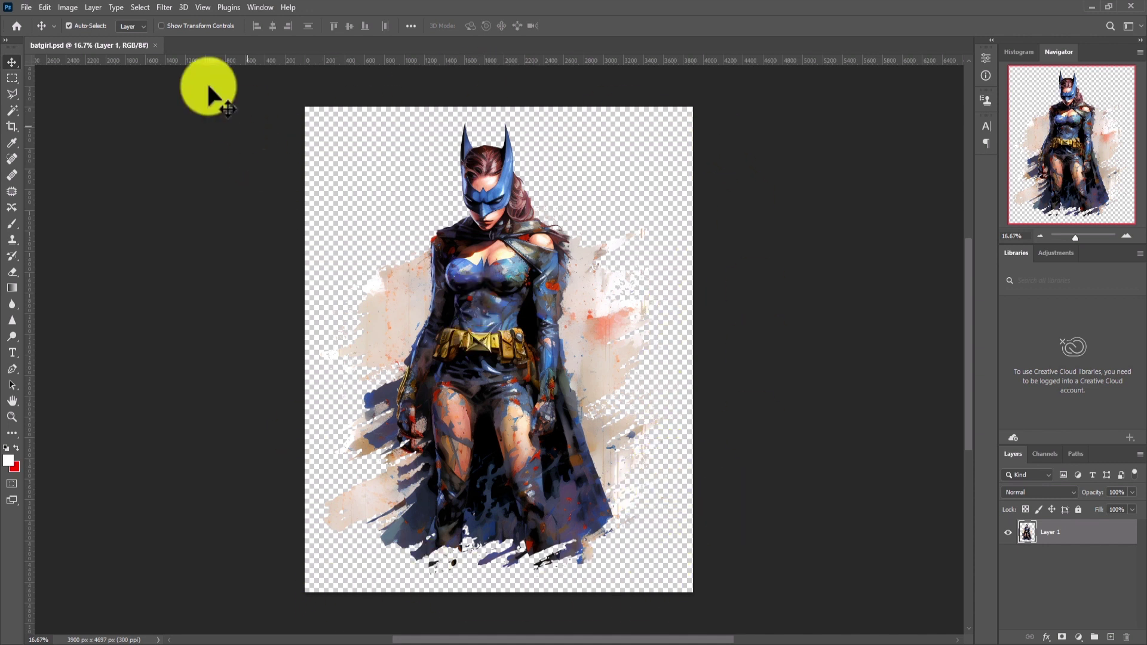
- Trim batgirl's transparent edges down to 3600 x 4397 px, then bring up Image Size
{"action": "left_click", "coordinate": [75, 7]}
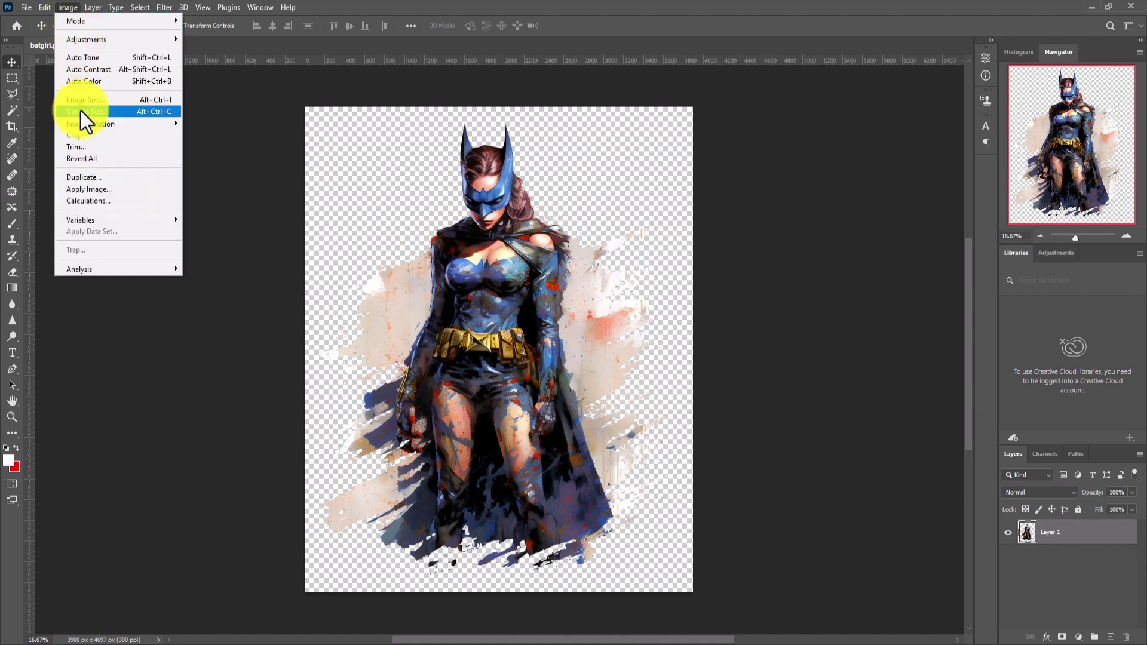
{"action": "left_click", "coordinate": [96, 147]}
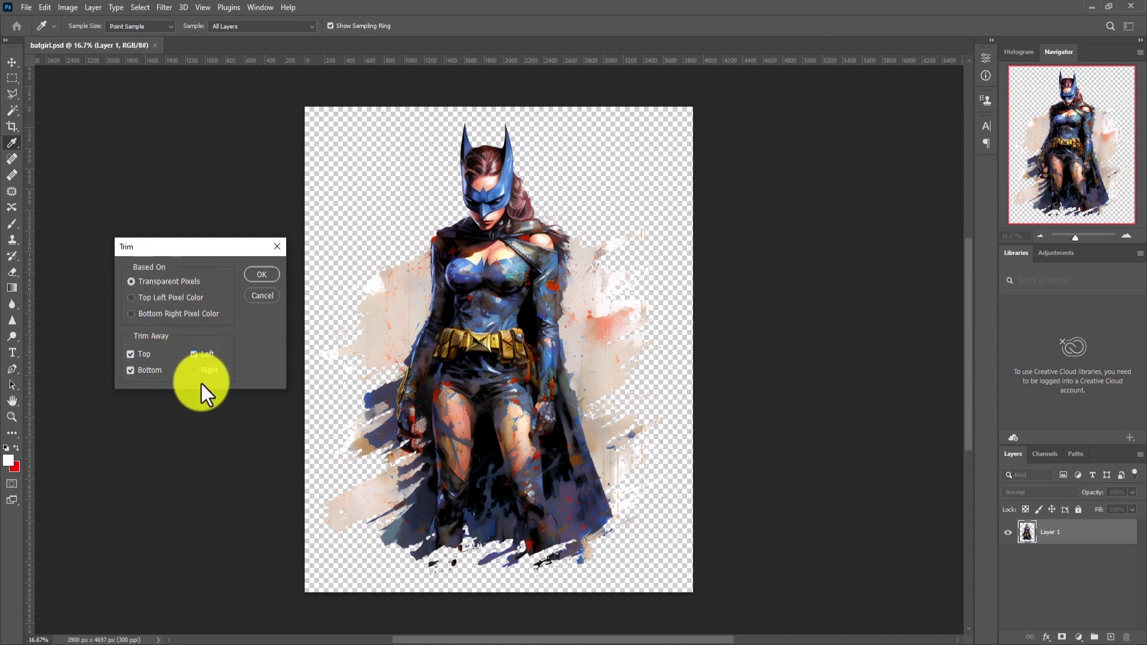
{"action": "left_click", "coordinate": [257, 275]}
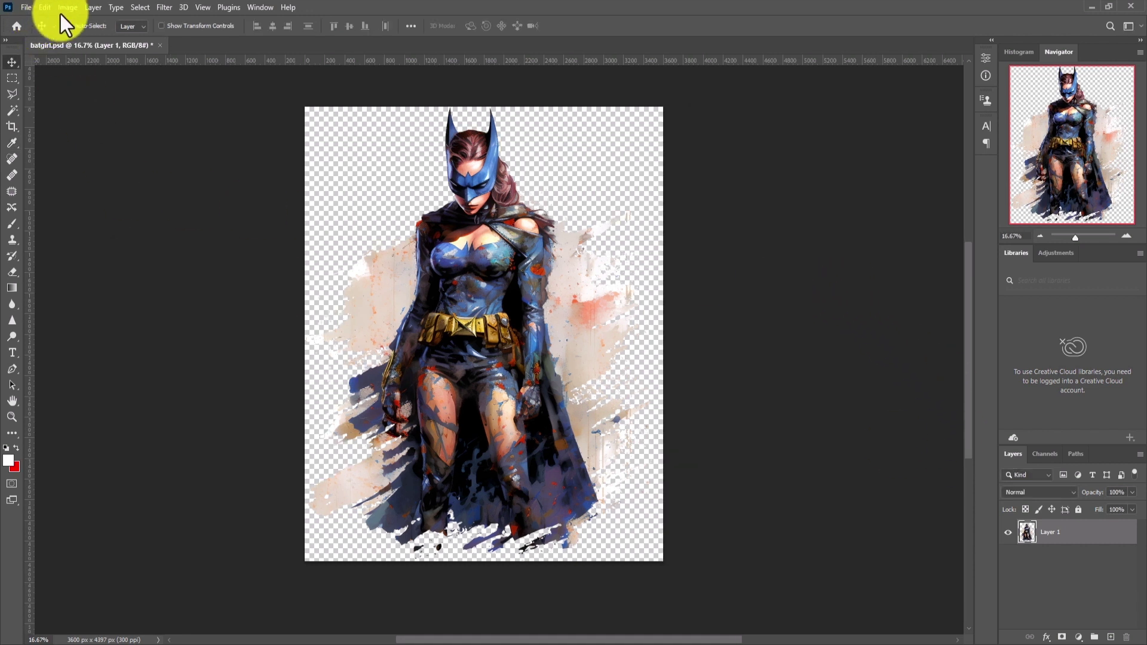
{"action": "left_click", "coordinate": [68, 7]}
{"action": "left_click", "coordinate": [119, 102]}
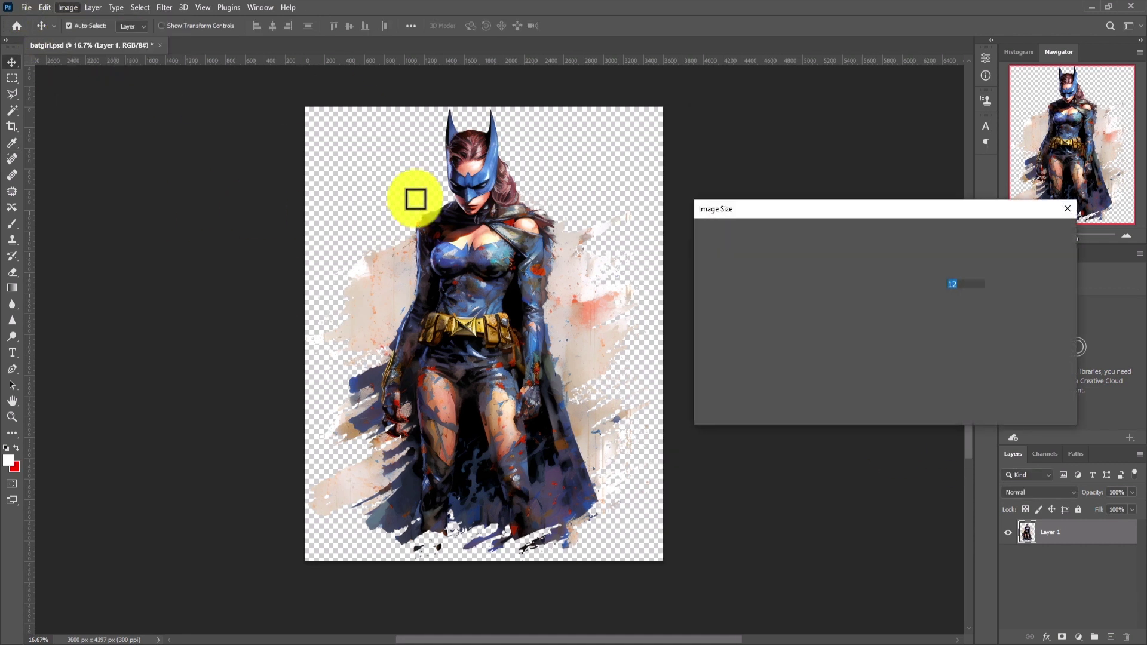
- Set the image width to 10 inches and copy the resulting 12.214 height value
{"action": "left_click_drag", "start_coordinate": [947, 210], "coordinate": [855, 195]}
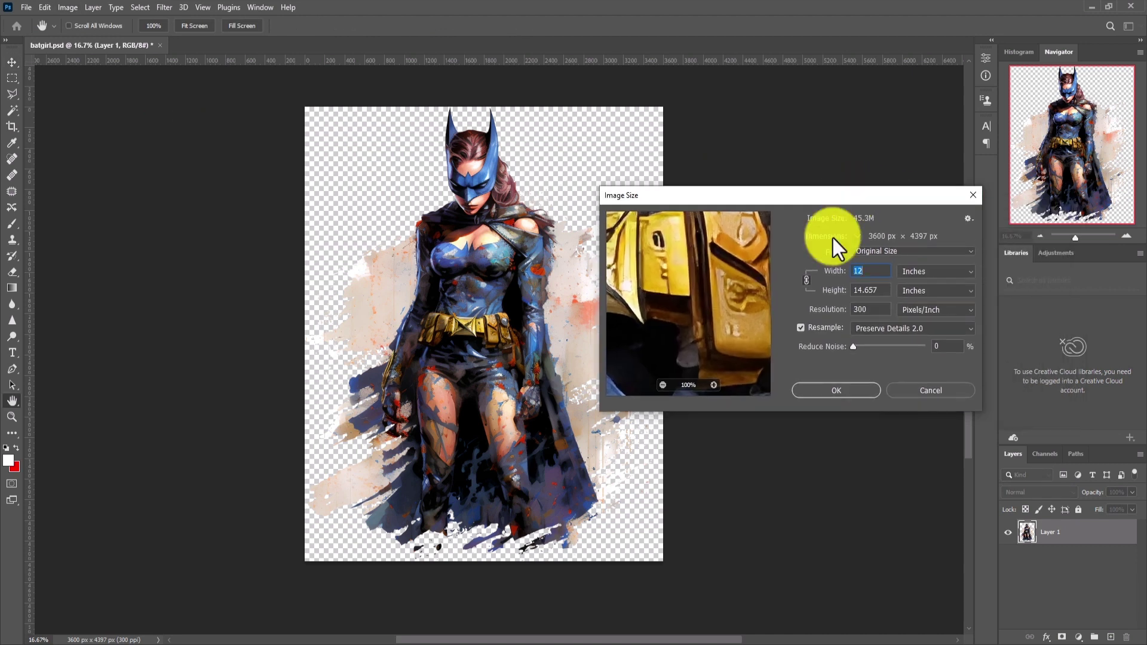
{"action": "type", "text": "10"}
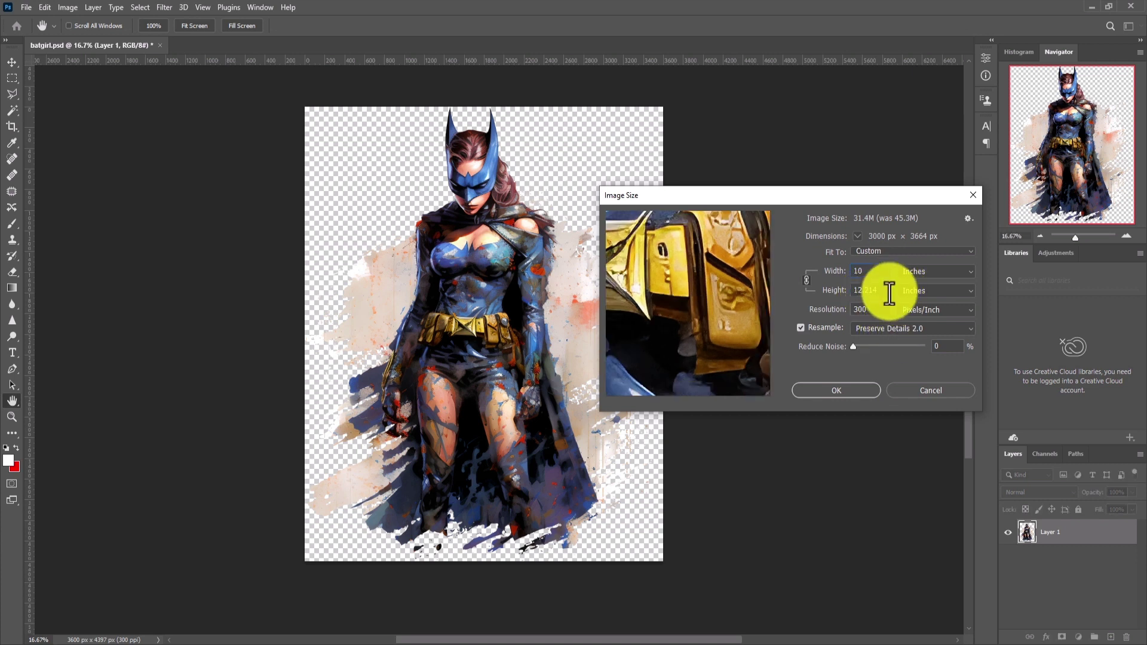
{"action": "double_click", "coordinate": [866, 291]}
{"action": "key", "text": "ctrl+c"}
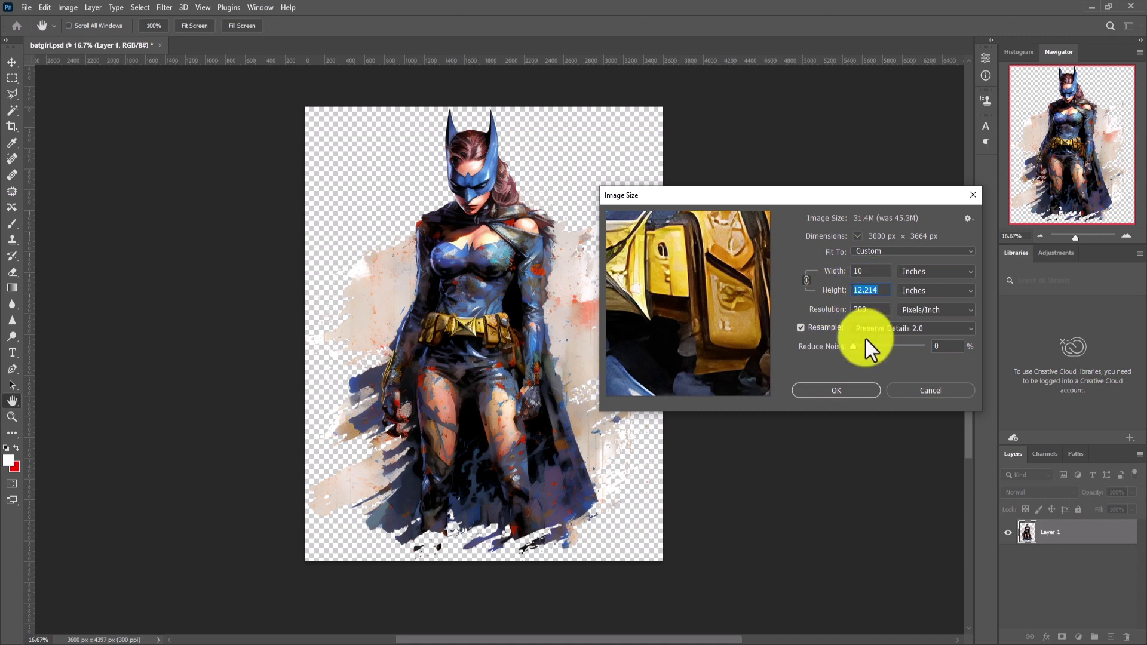
- Apply the 10-inch resize, save batgirl.psd, and close the document
{"action": "left_click", "coordinate": [861, 391]}
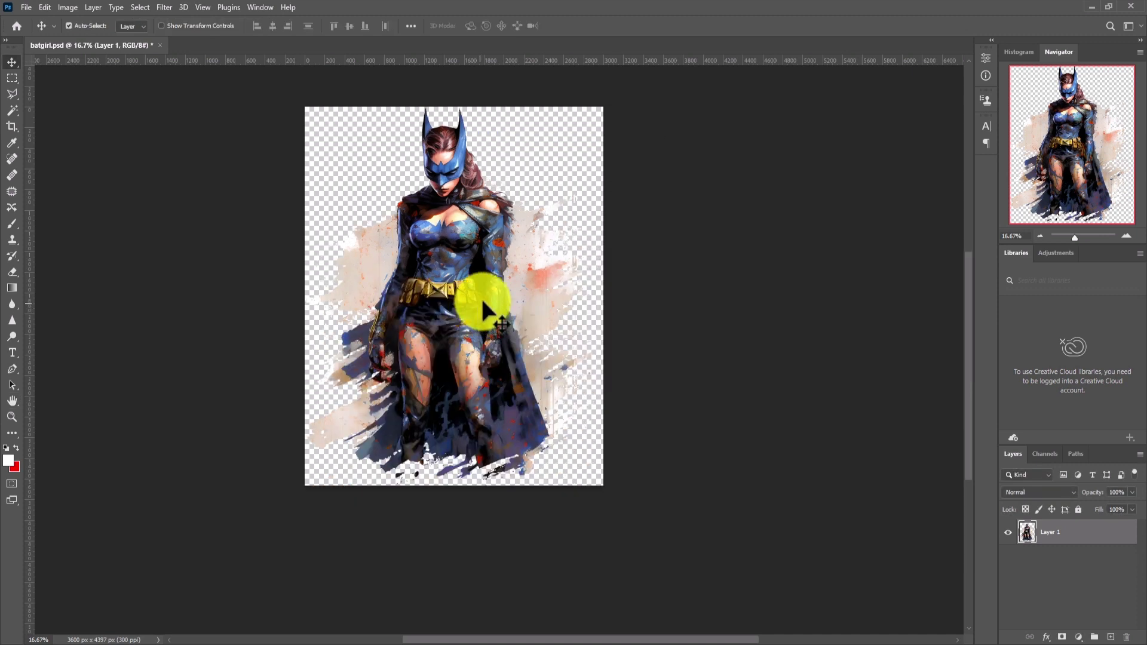
{"action": "key", "text": "ctrl+s"}
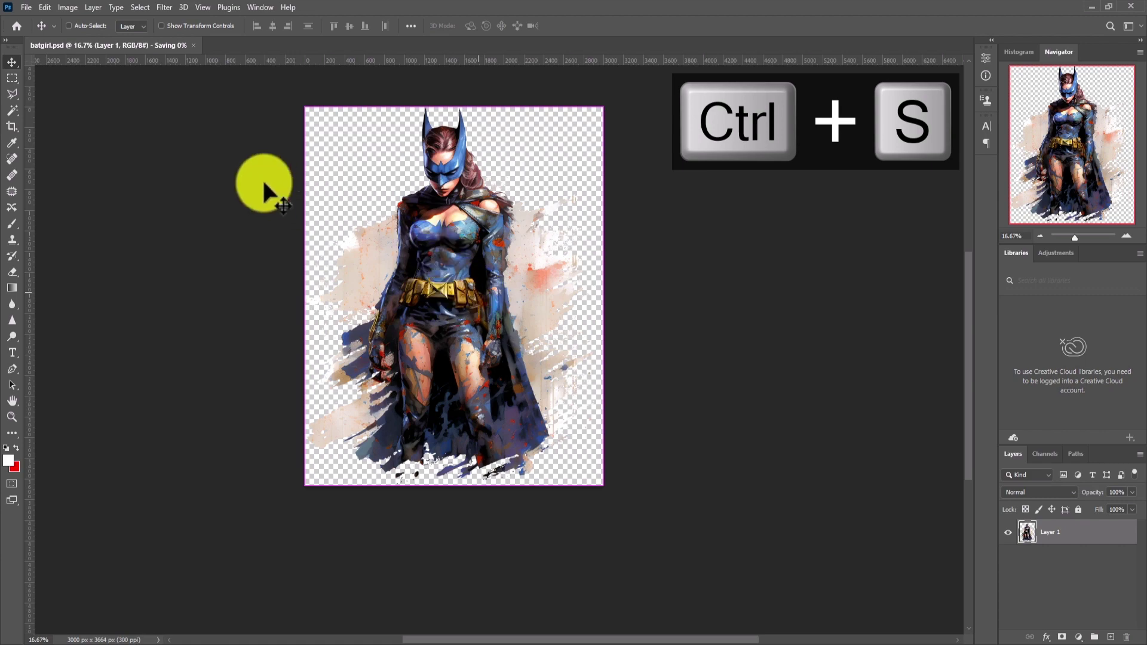
{"action": "left_click", "coordinate": [156, 45]}
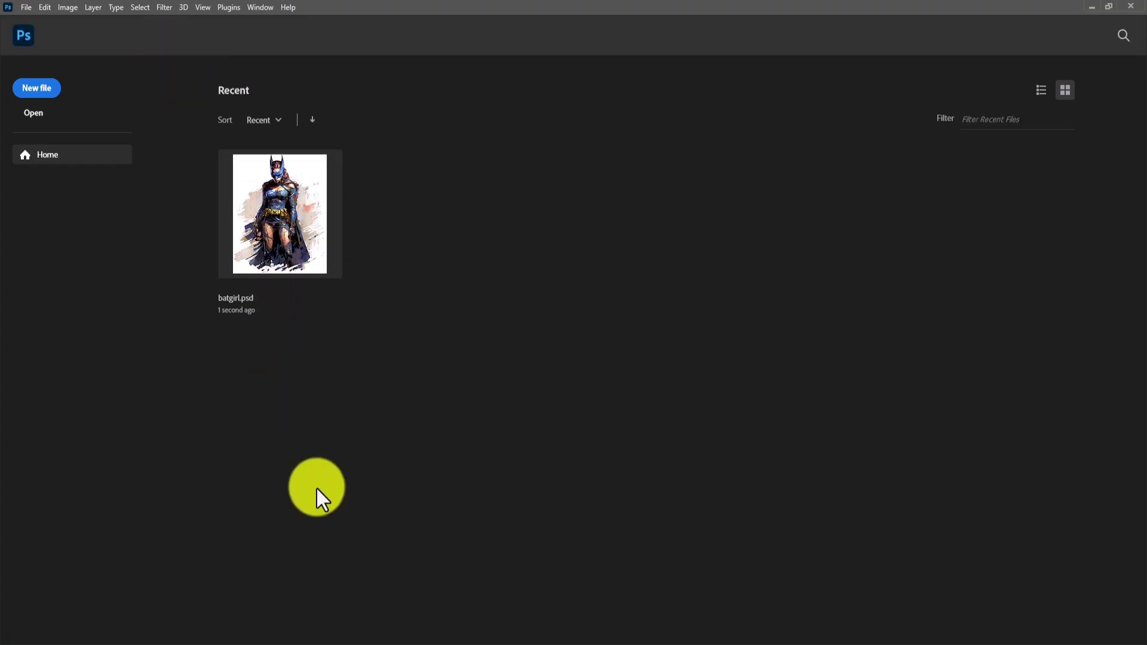
- Rename the file in File Explorer to 'batgirl 10x12.214 2pc.psd' and return to Photoshop
{"action": "key", "text": "alt+Tab"}
{"action": "left_click", "coordinate": [436, 242]}
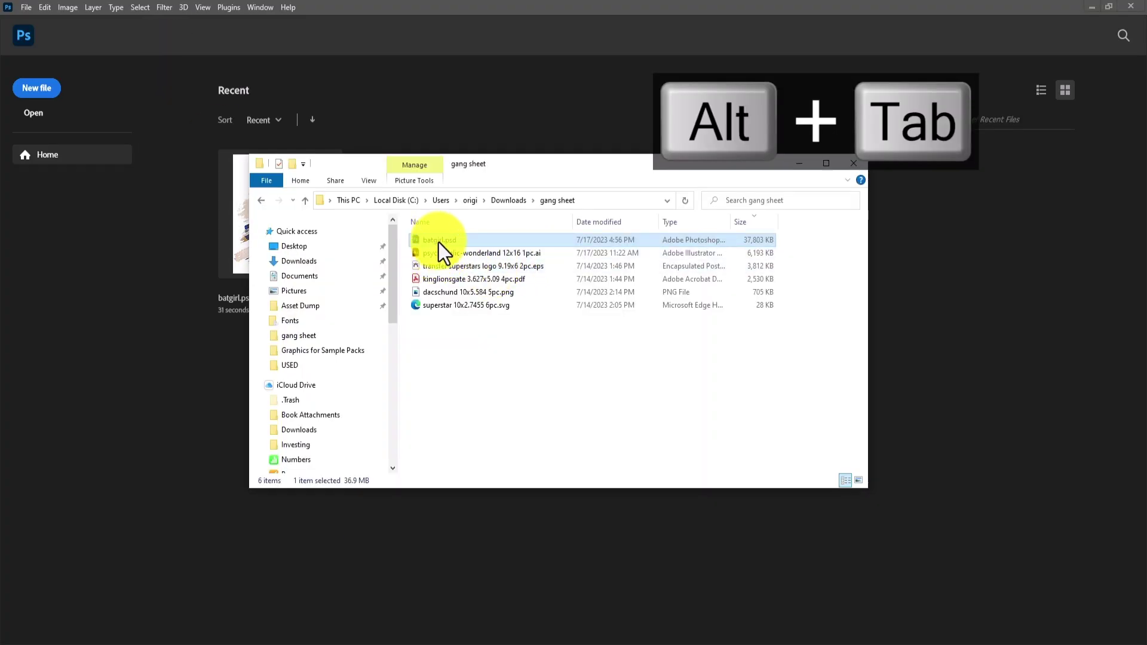
{"action": "left_click", "coordinate": [444, 240]}
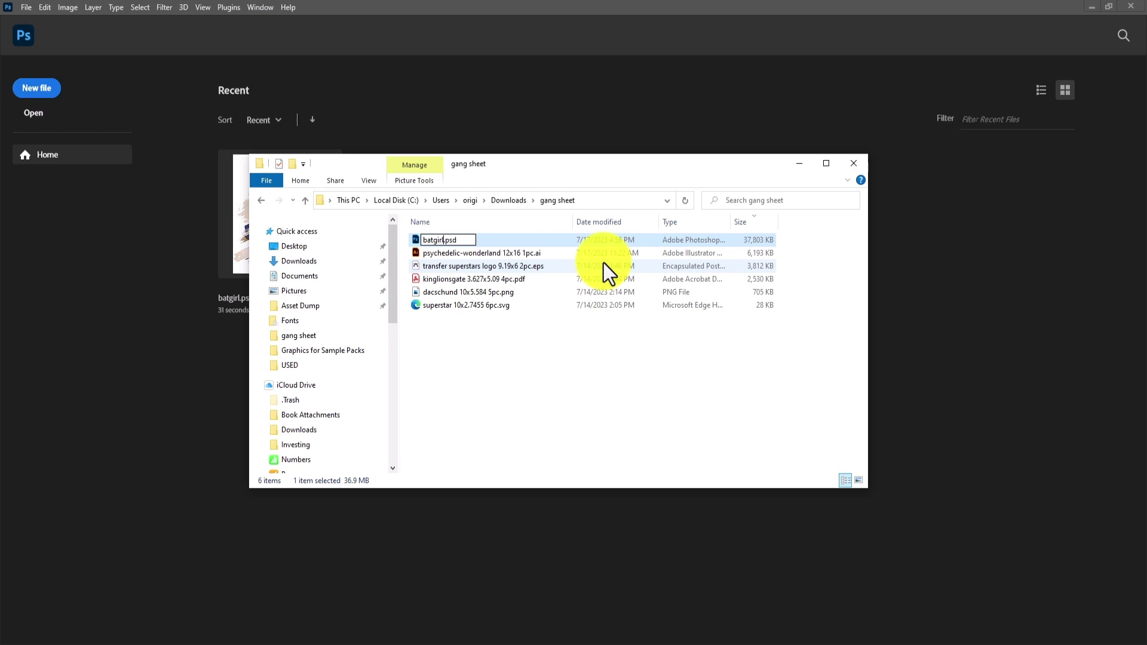
{"action": "type", "text": "10x"}
{"action": "key", "text": "ctrl+v"}
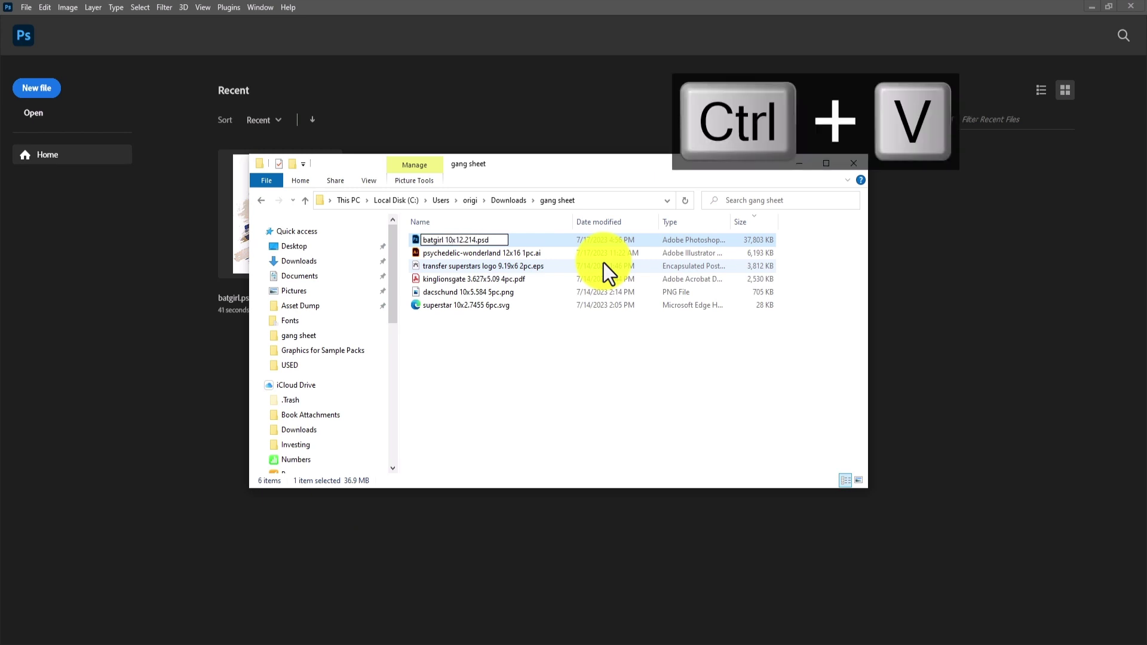
{"action": "type", "text": "2p"}
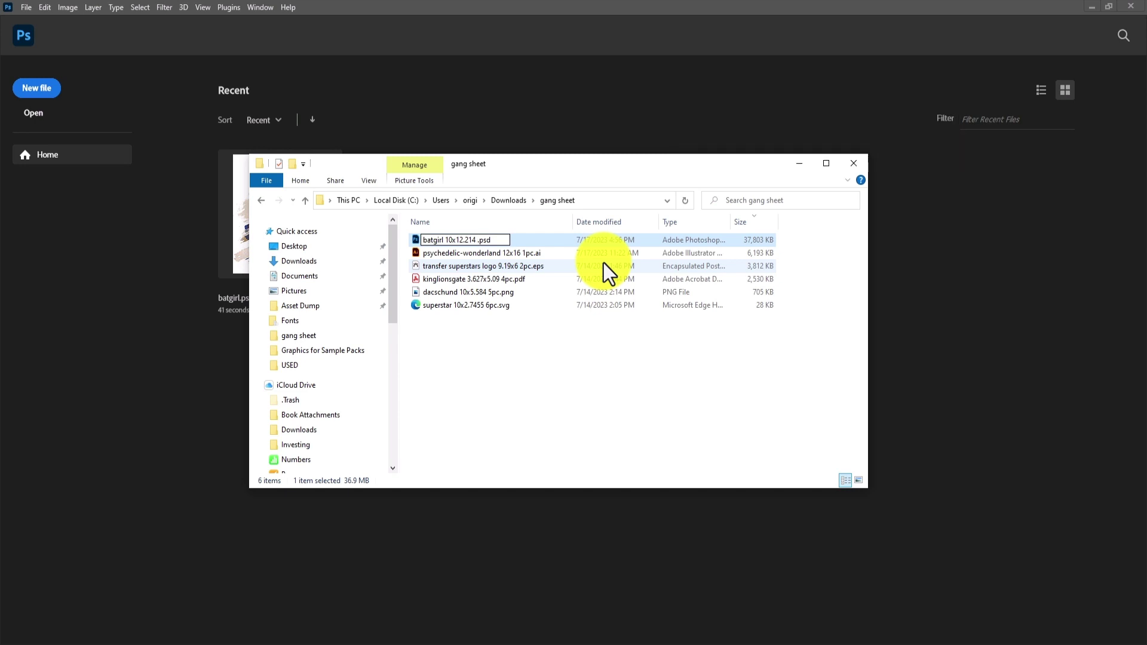
{"action": "type", "text": "c"}
{"action": "key", "text": "Return"}
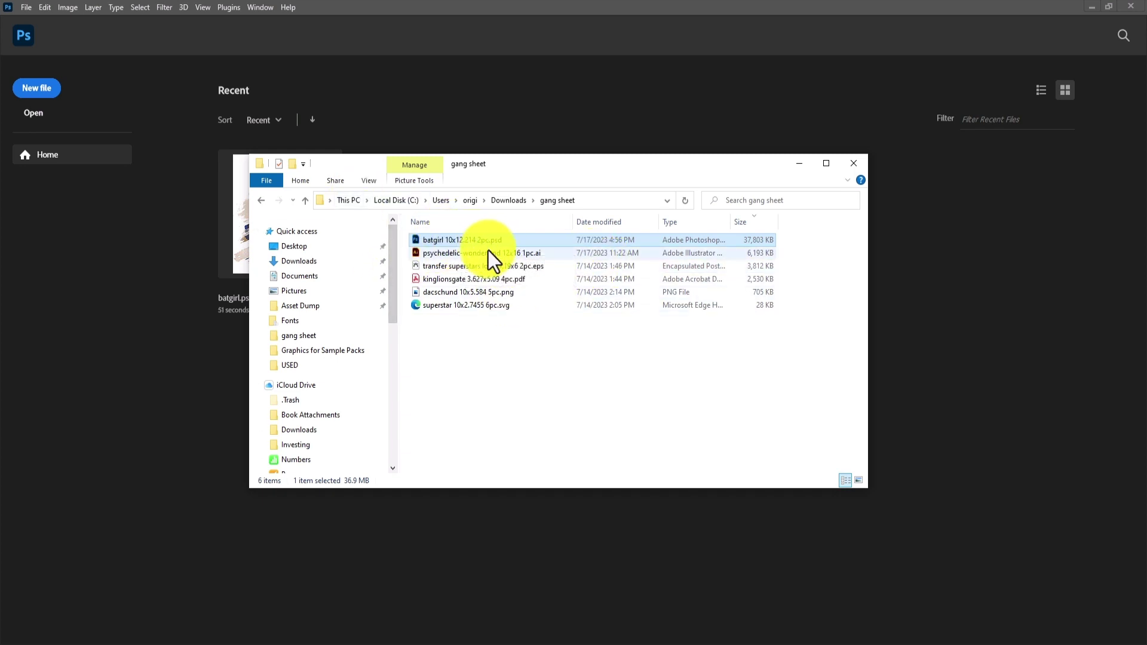
{"action": "left_click", "coordinate": [34, 30]}
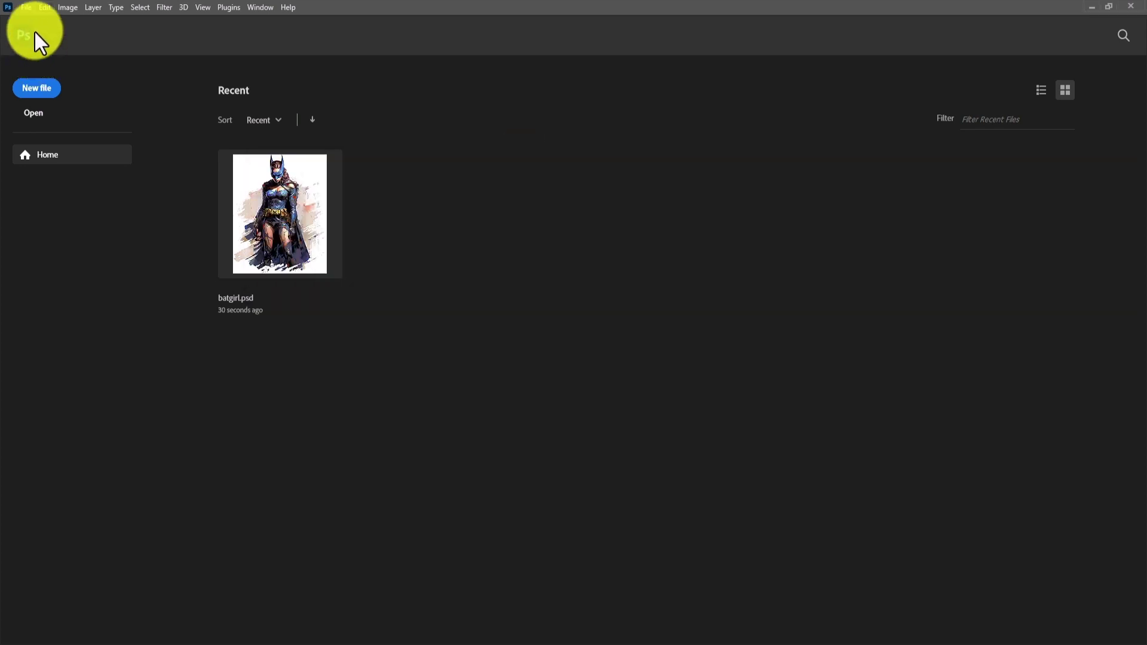
- Start a new document sized 22 x 100 inches at 300 ppi
{"action": "left_click", "coordinate": [34, 10]}
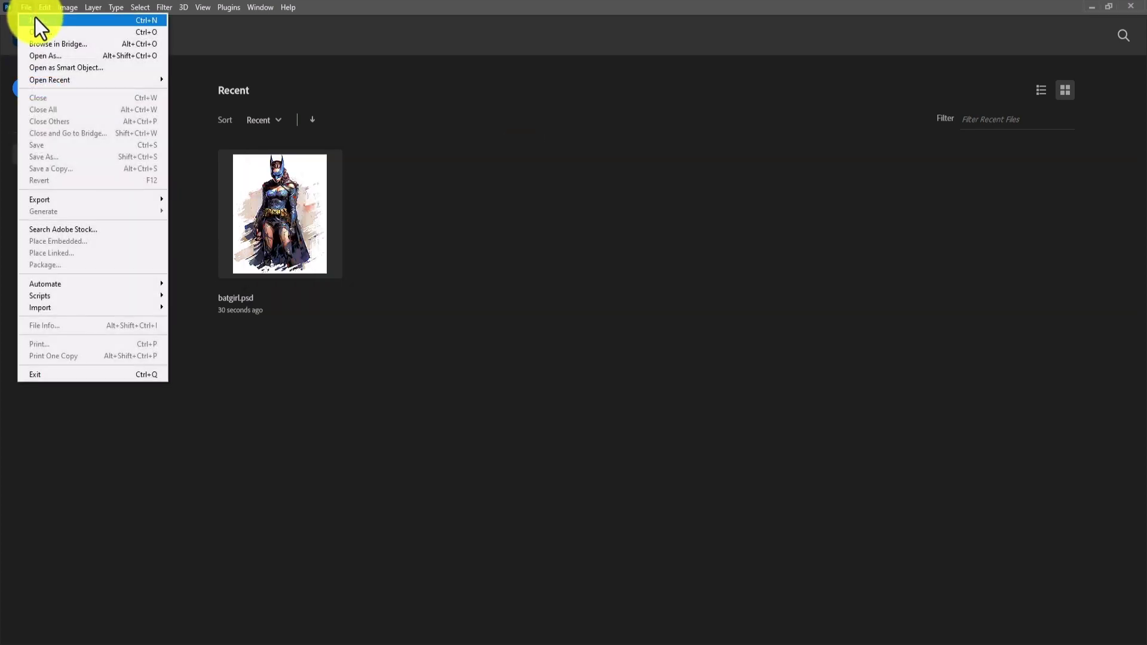
{"action": "left_click", "coordinate": [35, 20]}
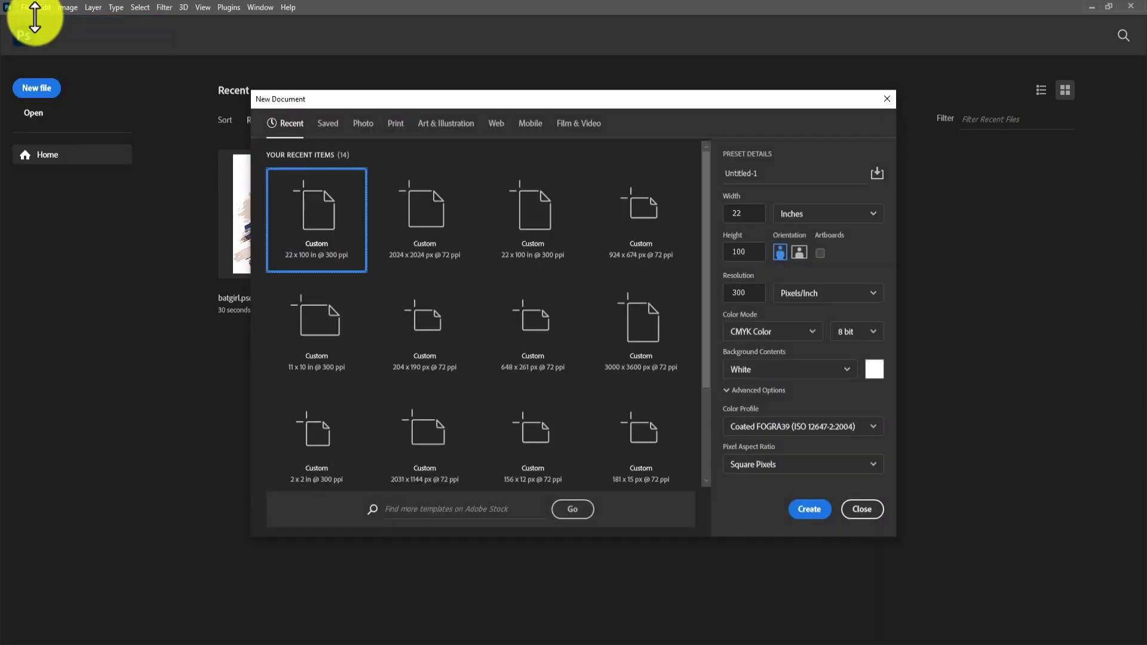
{"action": "double_click", "coordinate": [741, 214]}
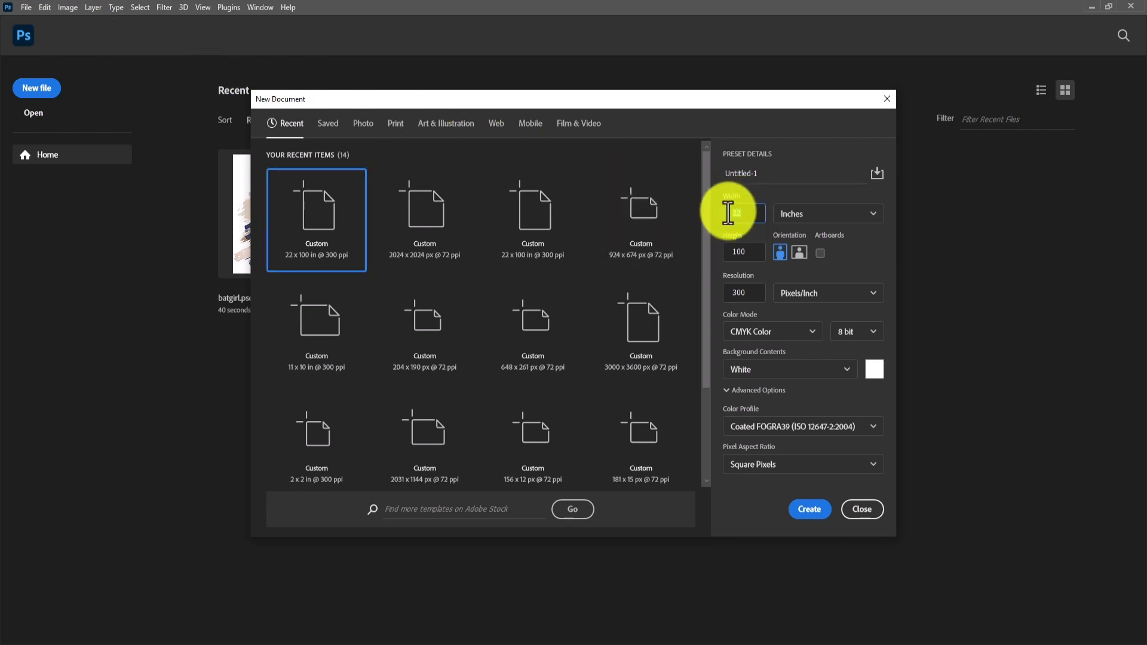
{"action": "left_click", "coordinate": [751, 248]}
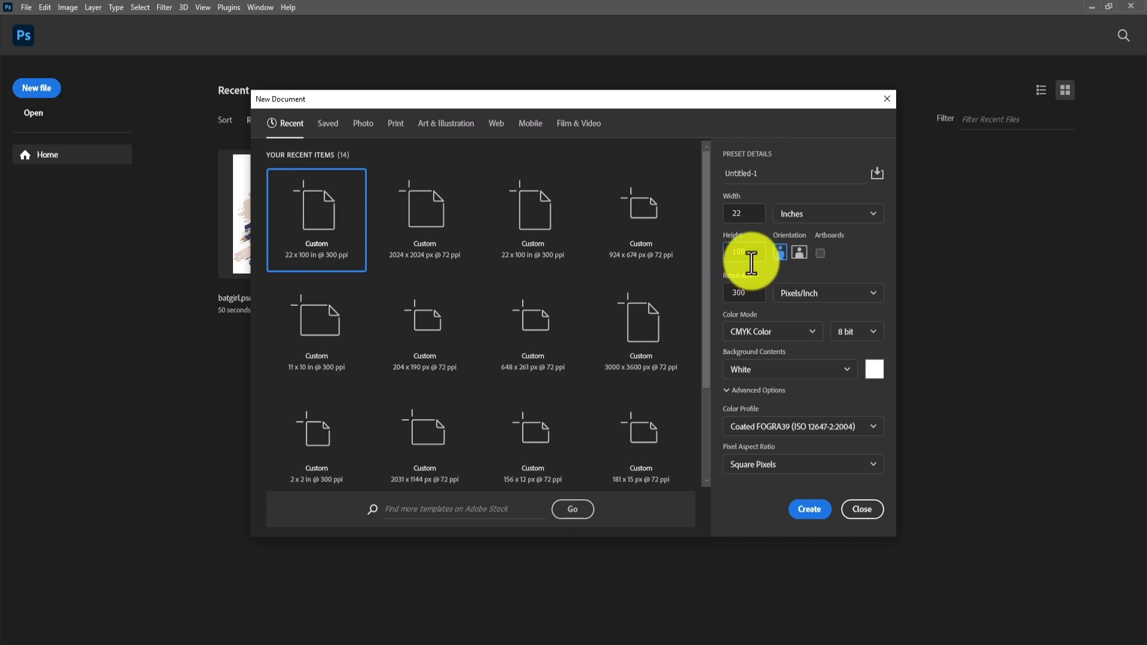
{"action": "left_click", "coordinate": [749, 292]}
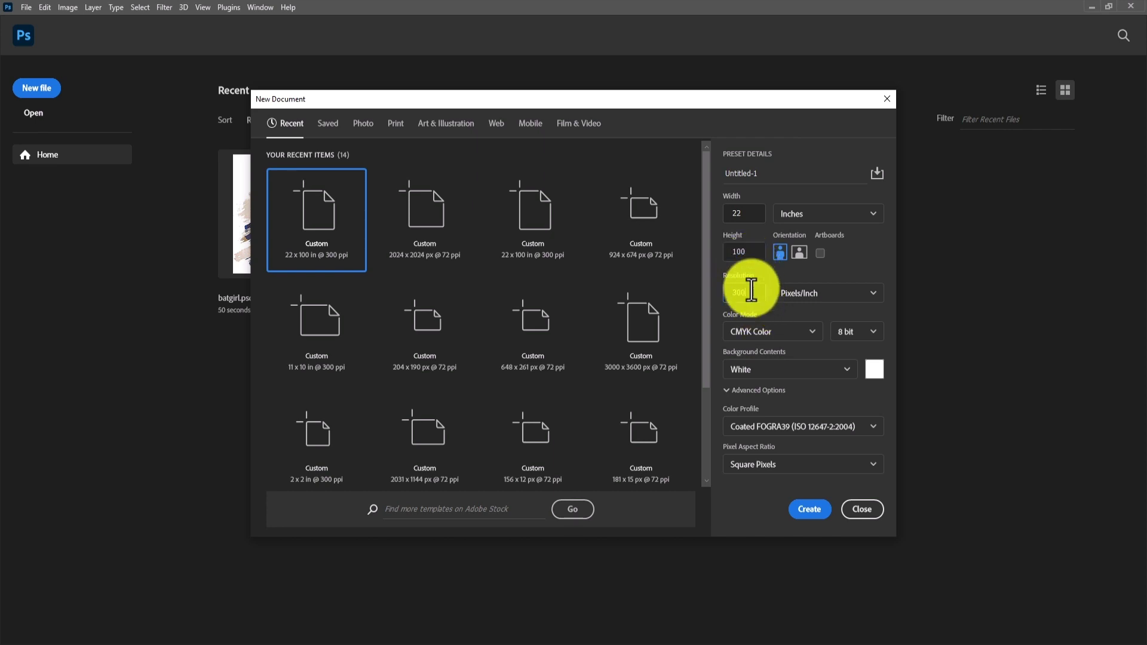
- Set the new document's colour mode to CMYK Color
{"action": "left_click", "coordinate": [750, 332]}
{"action": "left_click", "coordinate": [753, 333]}
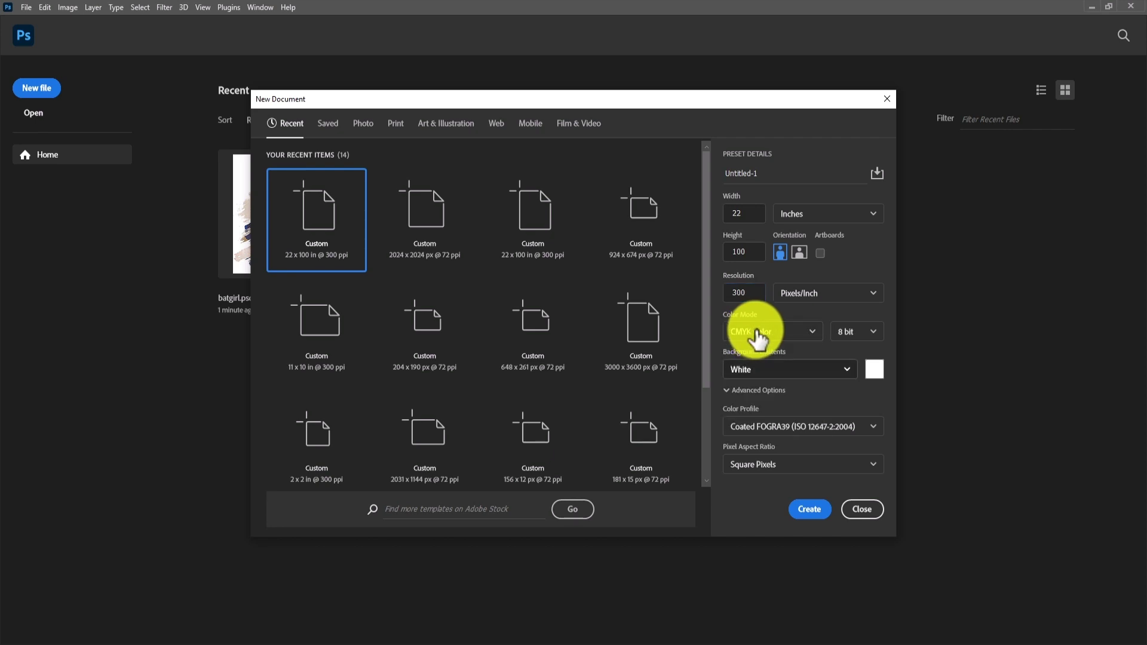
{"action": "left_click", "coordinate": [768, 332]}
{"action": "left_click", "coordinate": [768, 392]}
{"action": "left_click", "coordinate": [772, 340]}
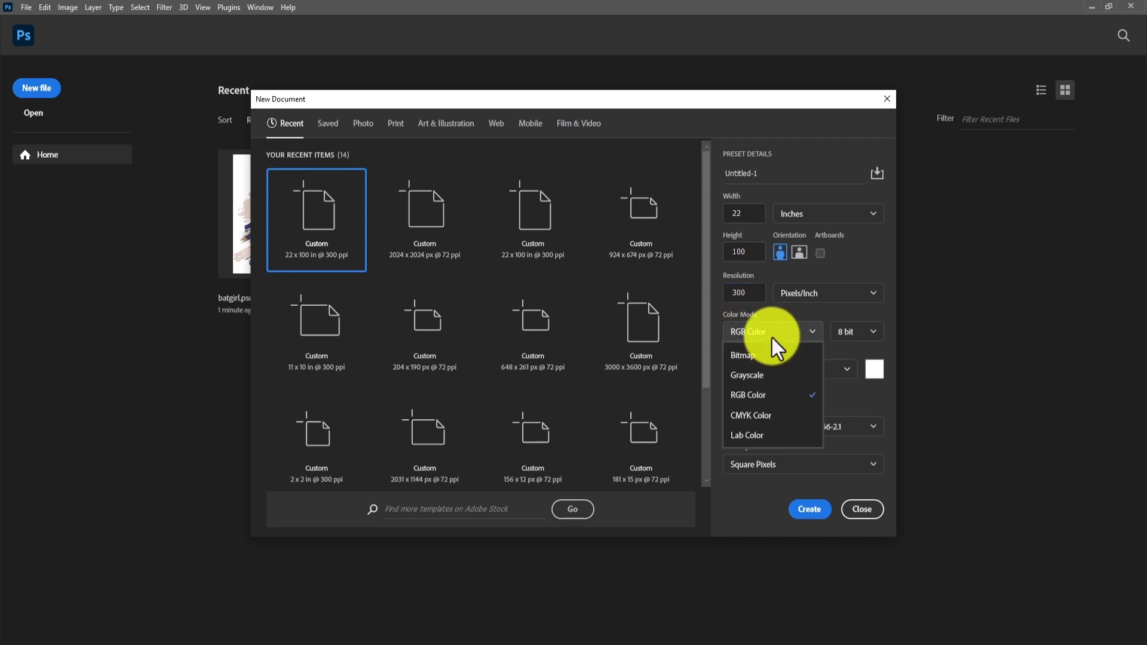
{"action": "left_click", "coordinate": [775, 416]}
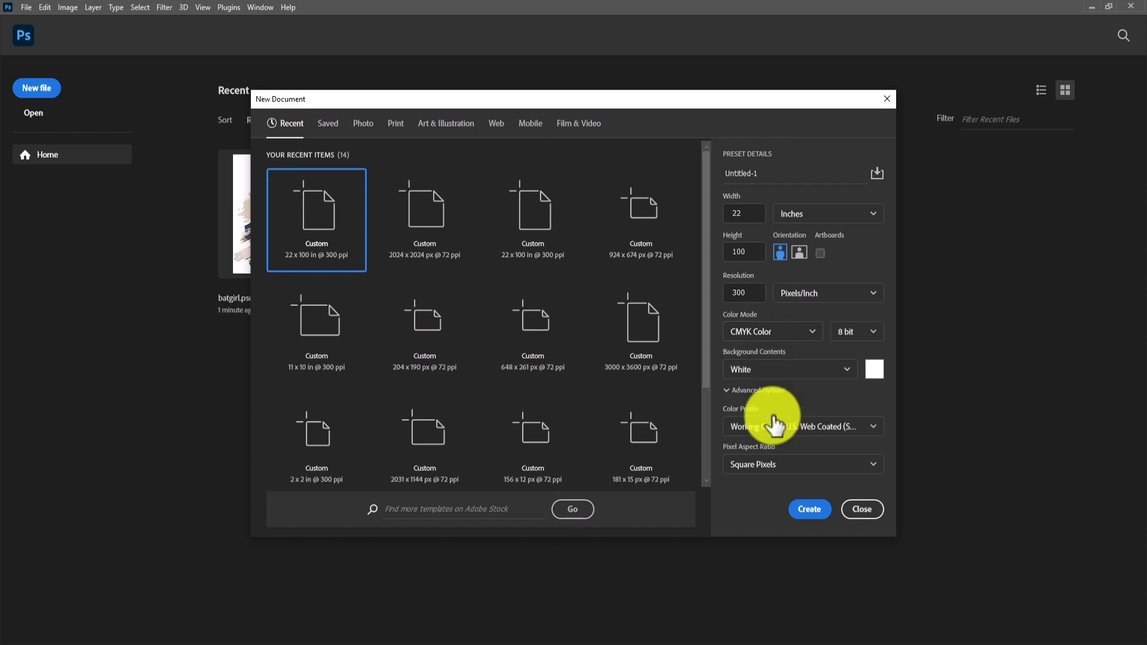
- Set the new document's background contents to White
{"action": "left_click", "coordinate": [747, 370]}
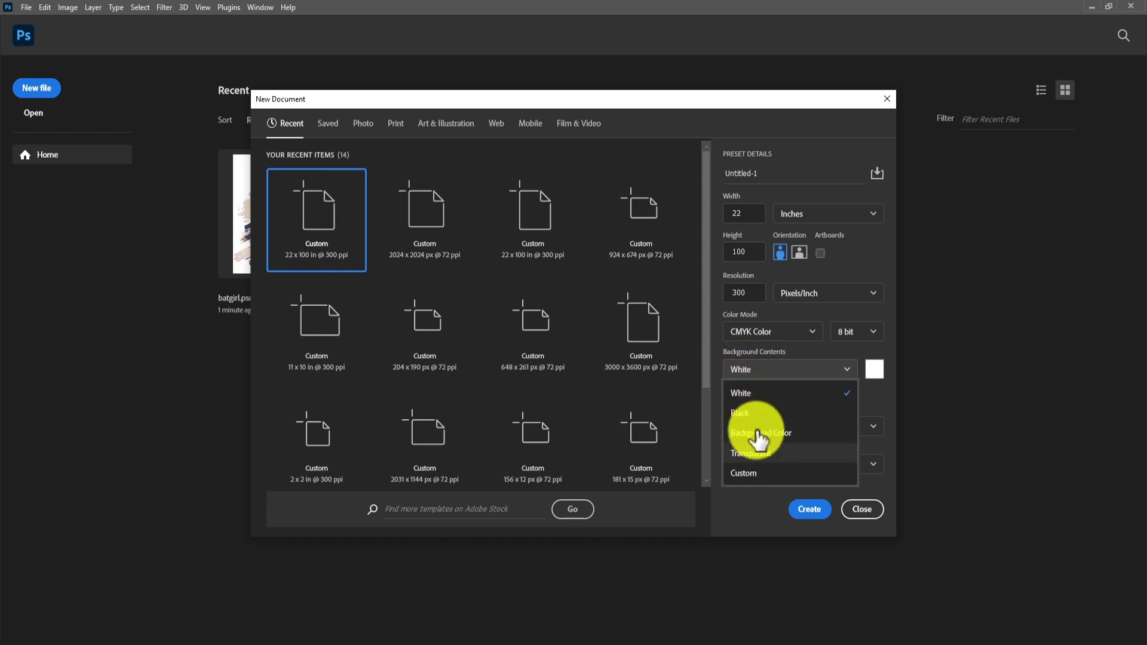
{"action": "left_click", "coordinate": [750, 453]}
{"action": "left_click", "coordinate": [779, 373]}
{"action": "left_click", "coordinate": [777, 392]}
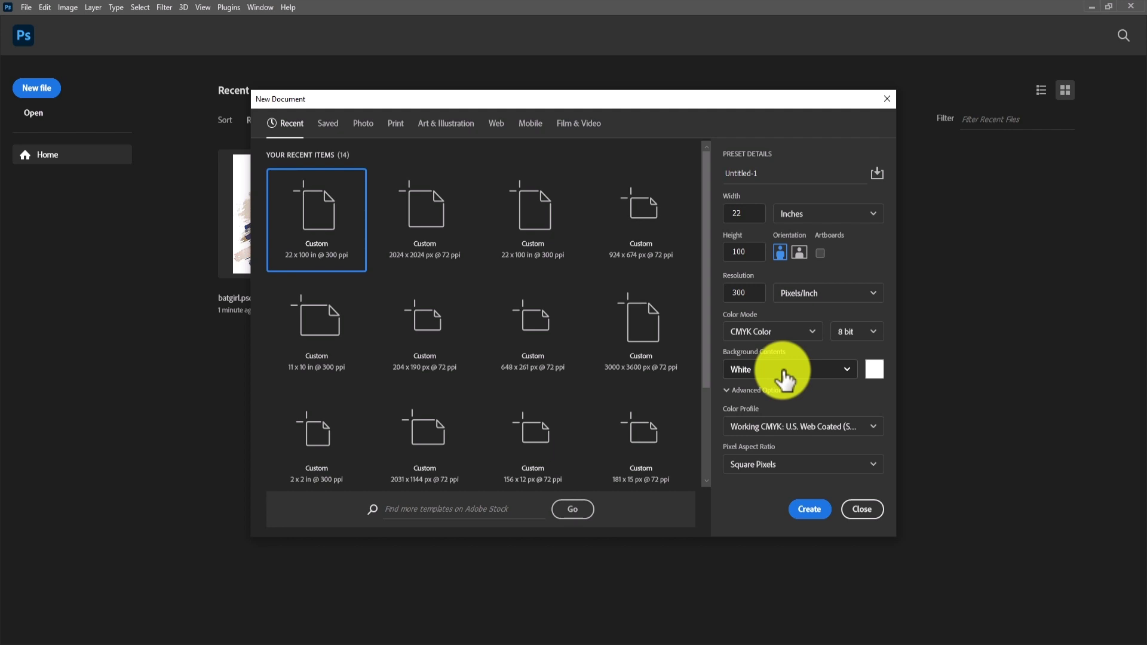
{"action": "left_click", "coordinate": [782, 374]}
{"action": "left_click", "coordinate": [783, 372]}
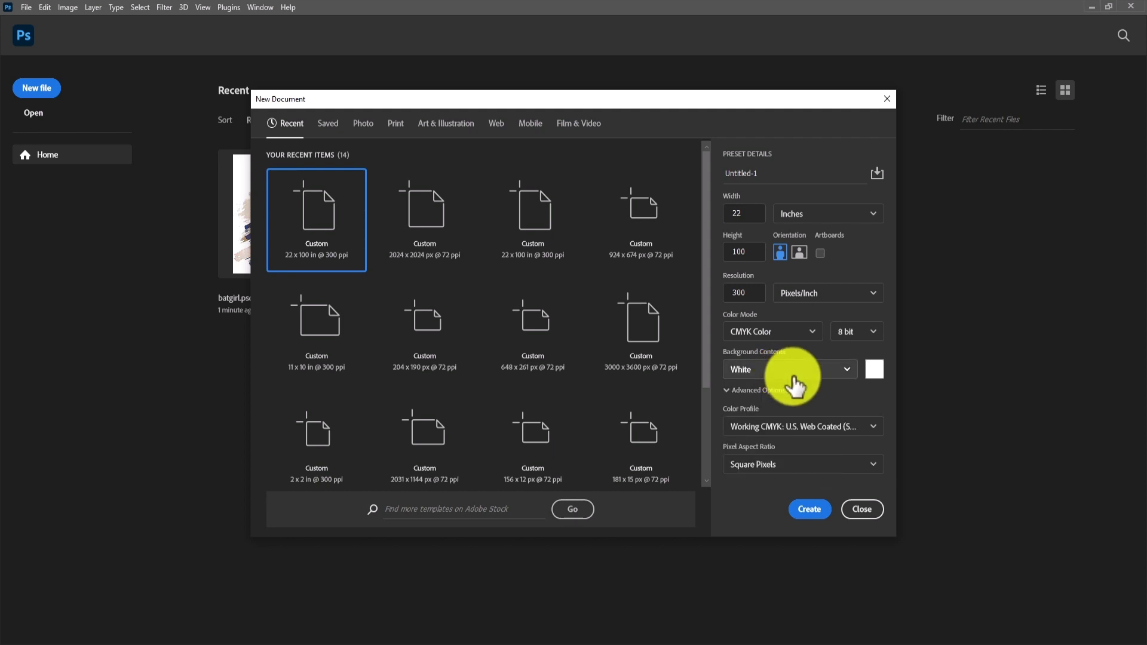
{"action": "left_click", "coordinate": [794, 376]}
{"action": "left_click", "coordinate": [780, 453]}
{"action": "left_click", "coordinate": [784, 374]}
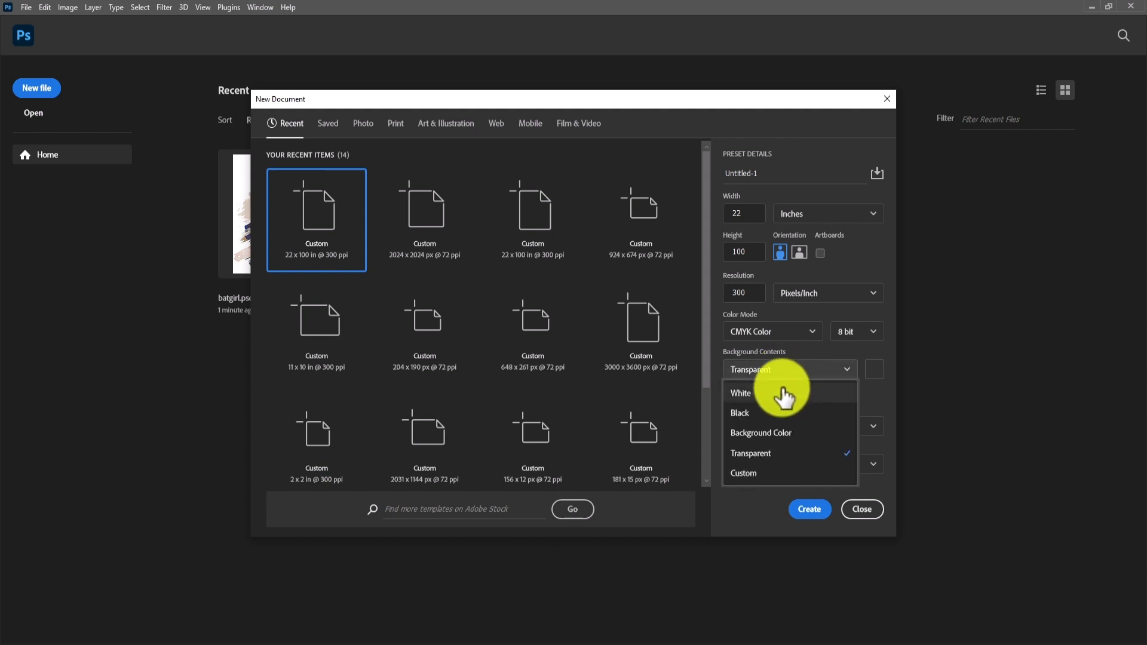
{"action": "left_click", "coordinate": [784, 394]}
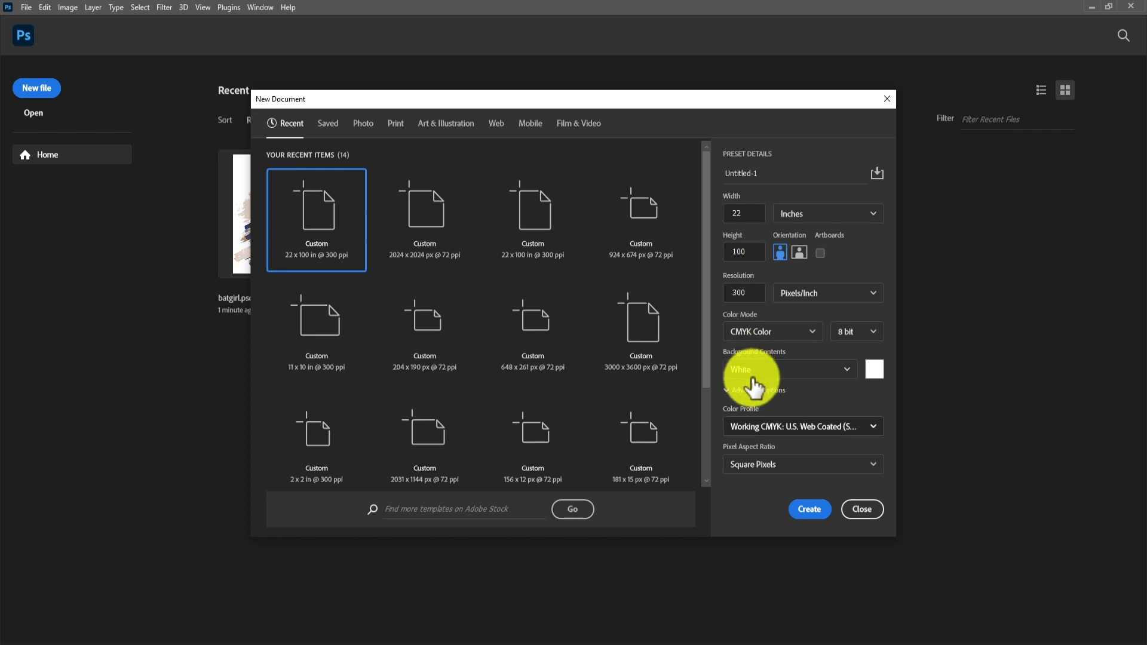
- Choose the Coated FOGRA39 colour profile and create the document
{"action": "left_click", "coordinate": [766, 430]}
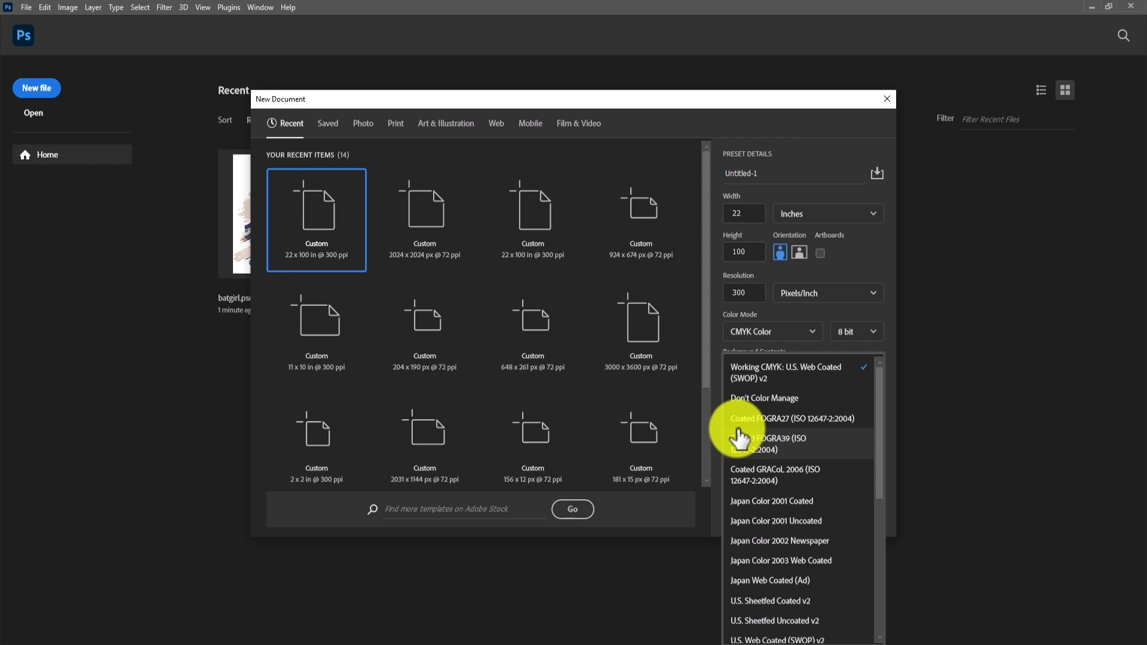
{"action": "left_click", "coordinate": [786, 440]}
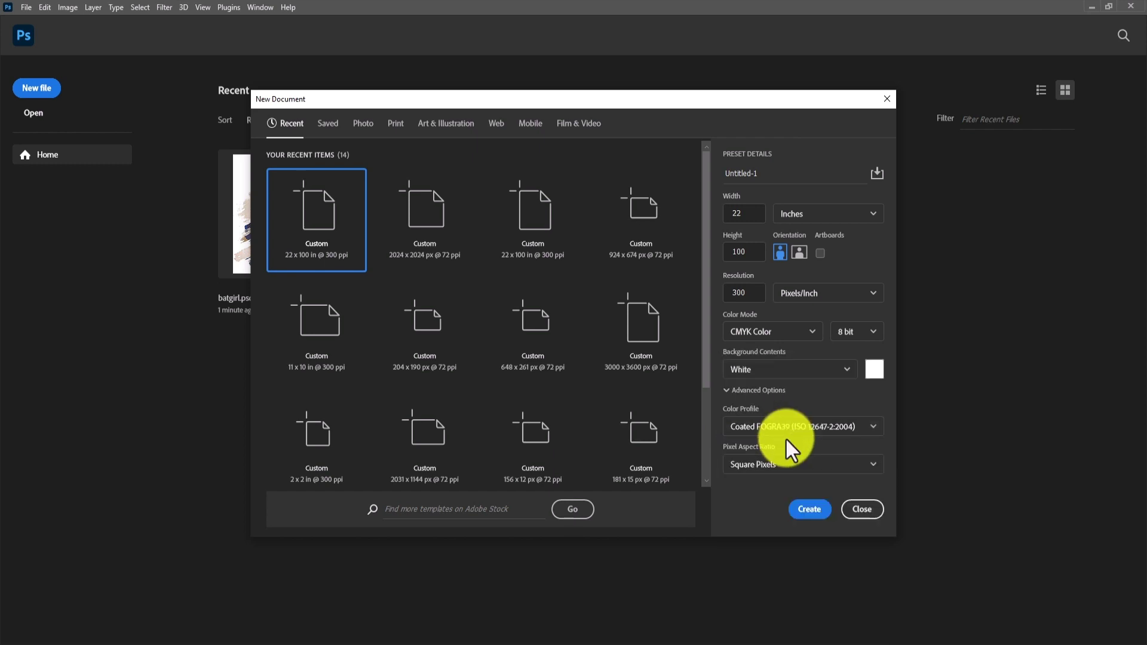
{"action": "left_click", "coordinate": [818, 509]}
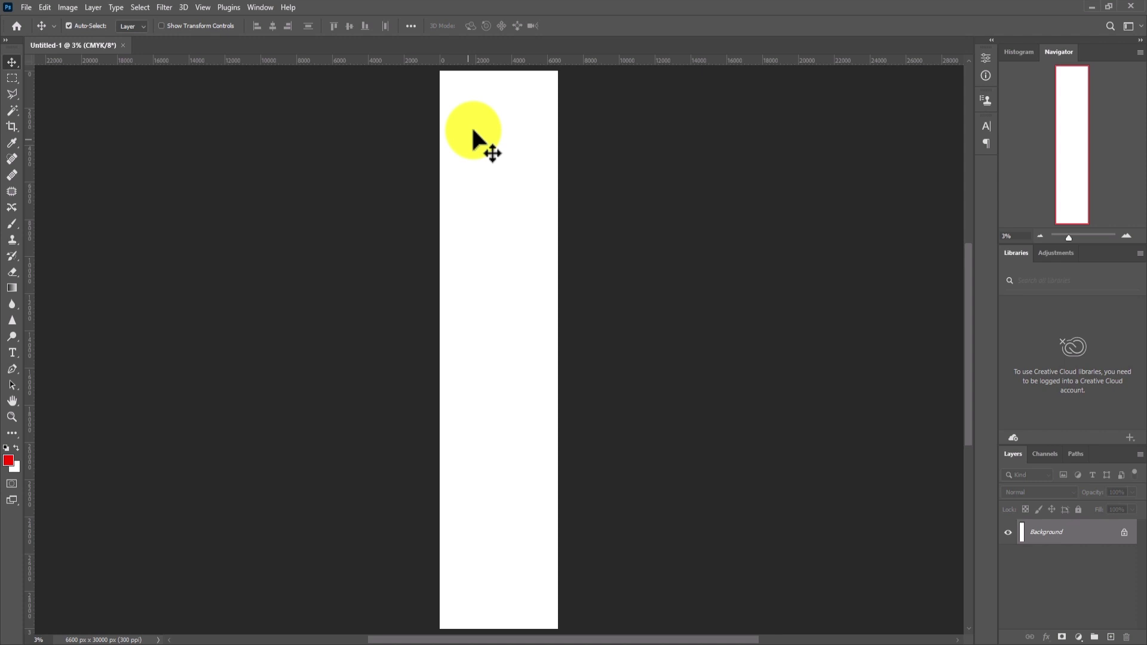
- Type two-line text 'White' / 'Text' near the top of the canvas
{"action": "key", "text": "alt+Tab"}
{"action": "left_click", "coordinate": [594, 4]}
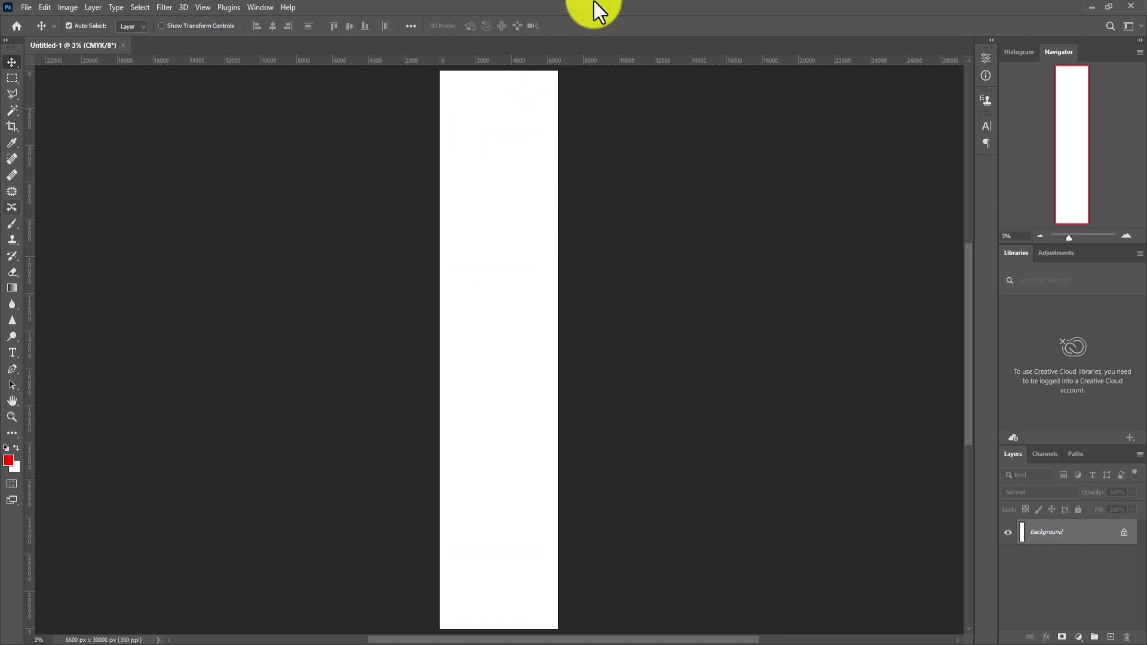
{"action": "left_click", "coordinate": [11, 353]}
{"action": "left_click", "coordinate": [466, 144]}
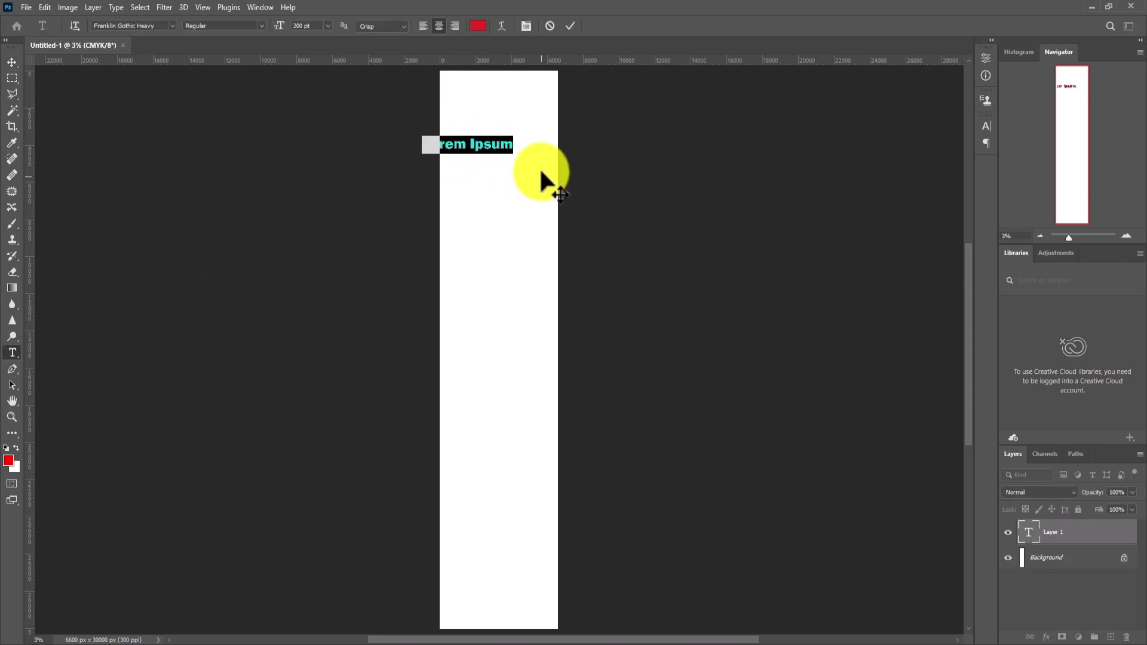
{"action": "type", "text": "White T"}
{"action": "key", "text": "BackSpace"}
{"action": "type", "text": "Text"}
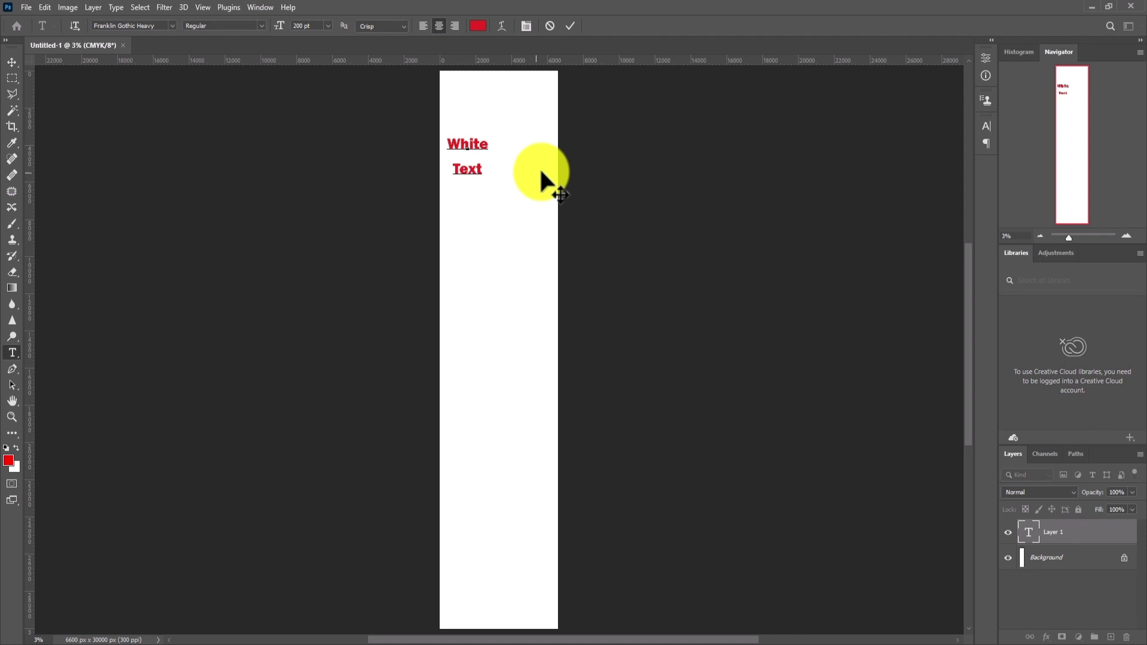
- Adjust the text's leading in the character settings, commit it, and select the White Text layer
{"action": "key", "text": "ctrl+a"}
{"action": "key", "text": "ctrl+t"}
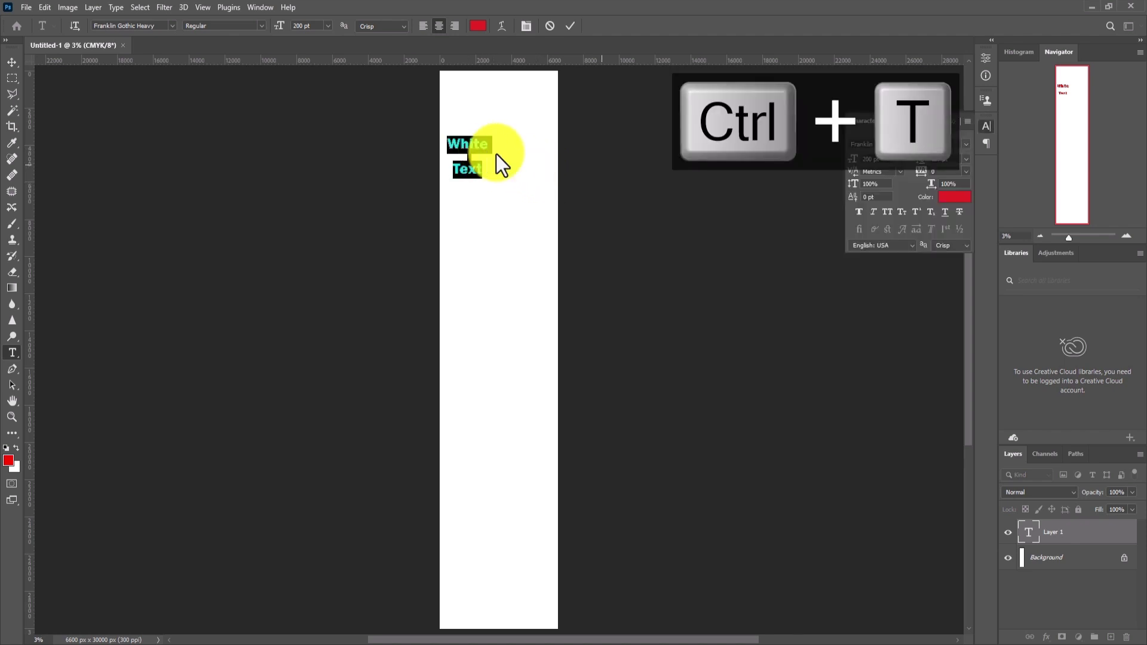
{"action": "scroll", "coordinate": [937, 158], "scroll_direction": "down", "scroll_amount": 2}
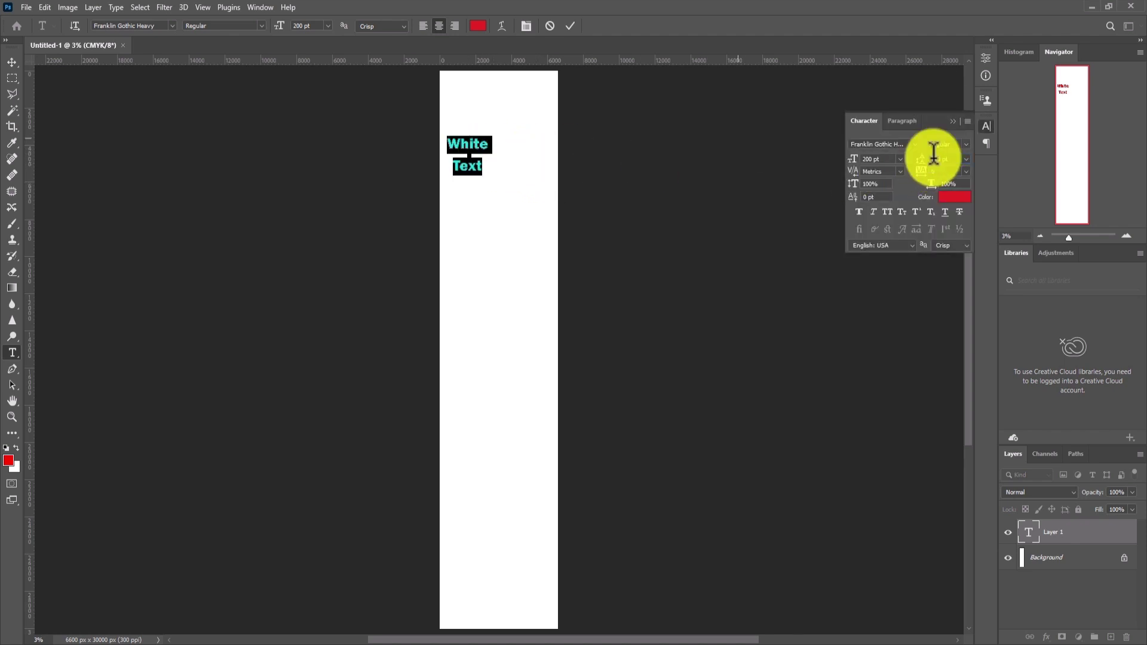
{"action": "left_click", "coordinate": [12, 62]}
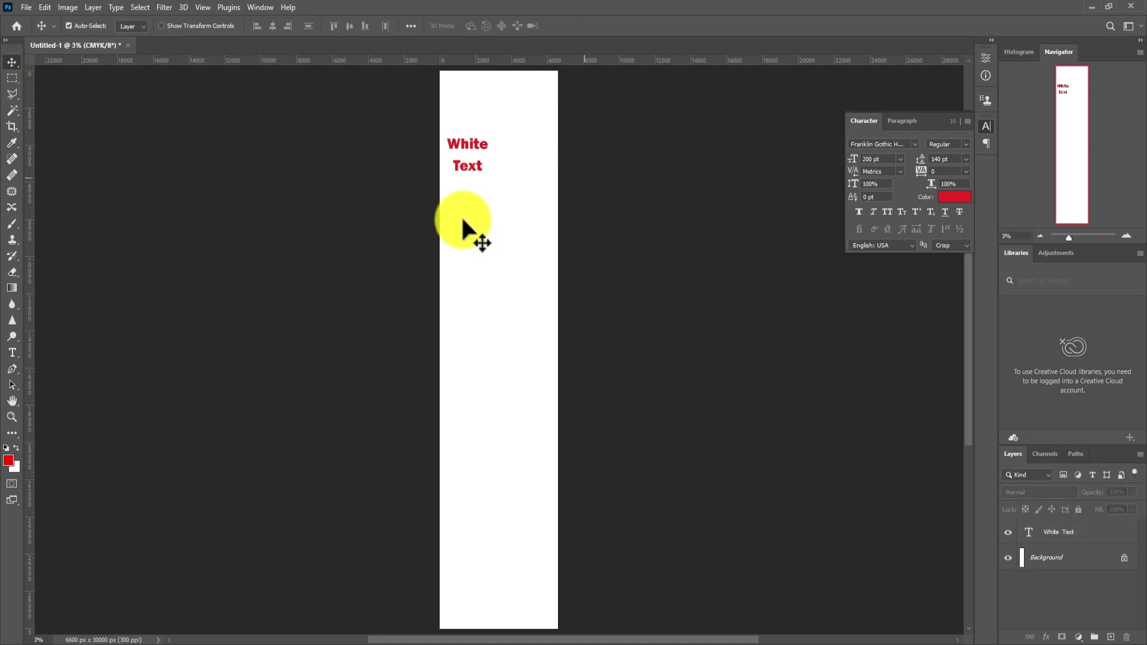
{"action": "left_click", "coordinate": [951, 120]}
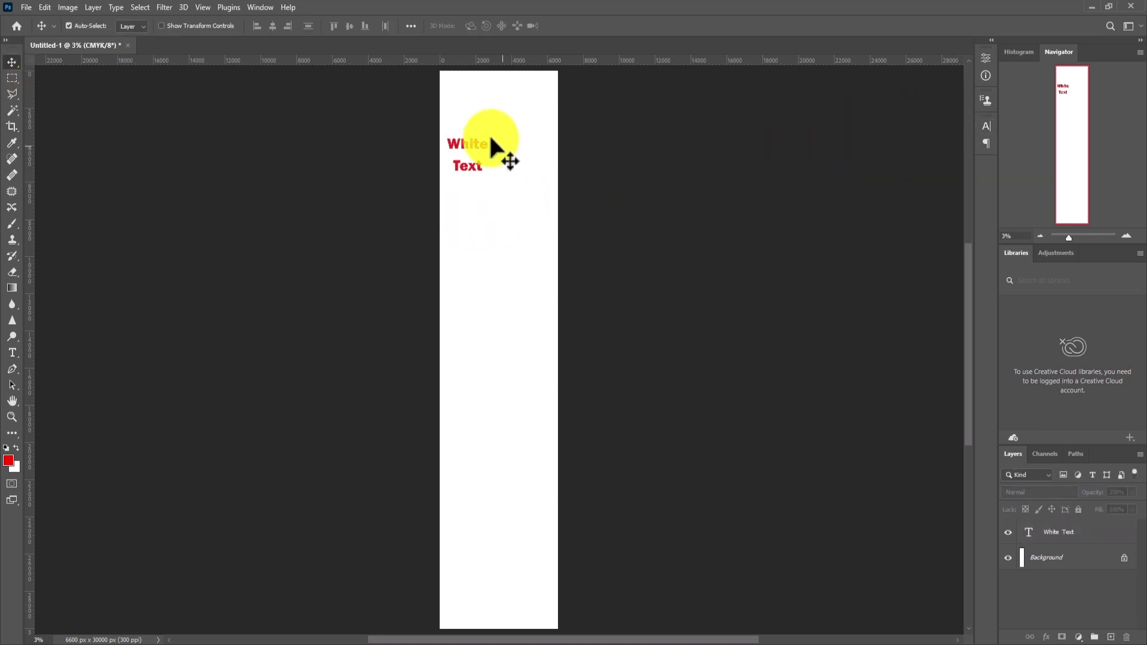
- Change the White Text lettering colour to white
{"action": "double_click", "coordinate": [489, 161]}
{"action": "scroll", "coordinate": [489, 184], "scroll_direction": "up", "scroll_amount": 3}
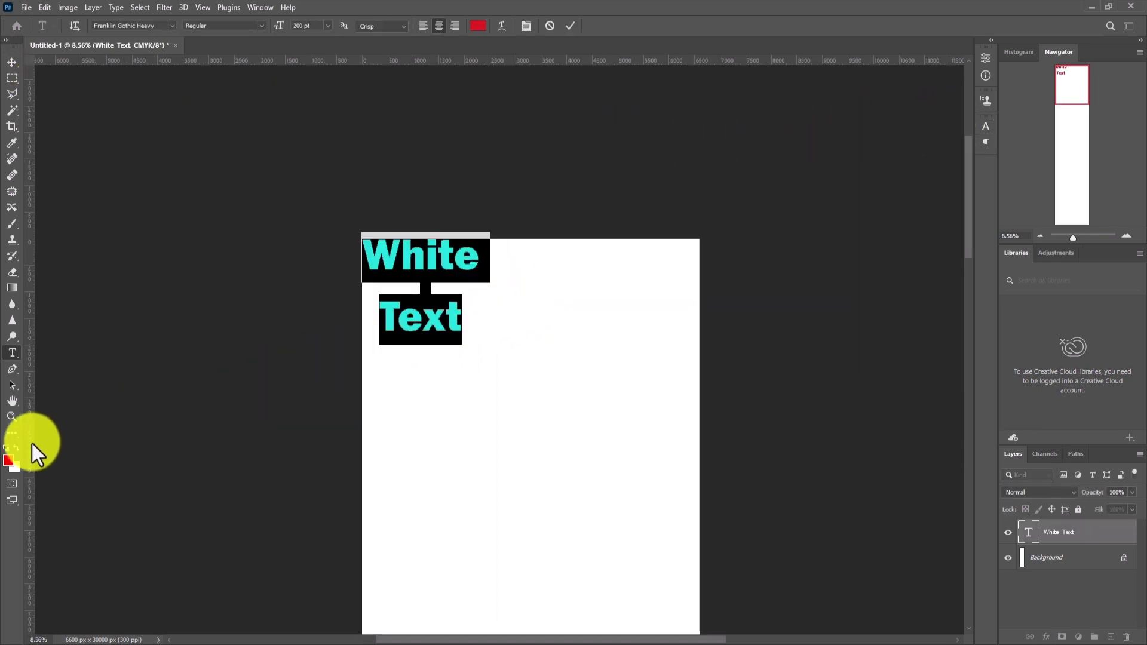
{"action": "left_click", "coordinate": [15, 448]}
{"action": "left_click", "coordinate": [13, 61]}
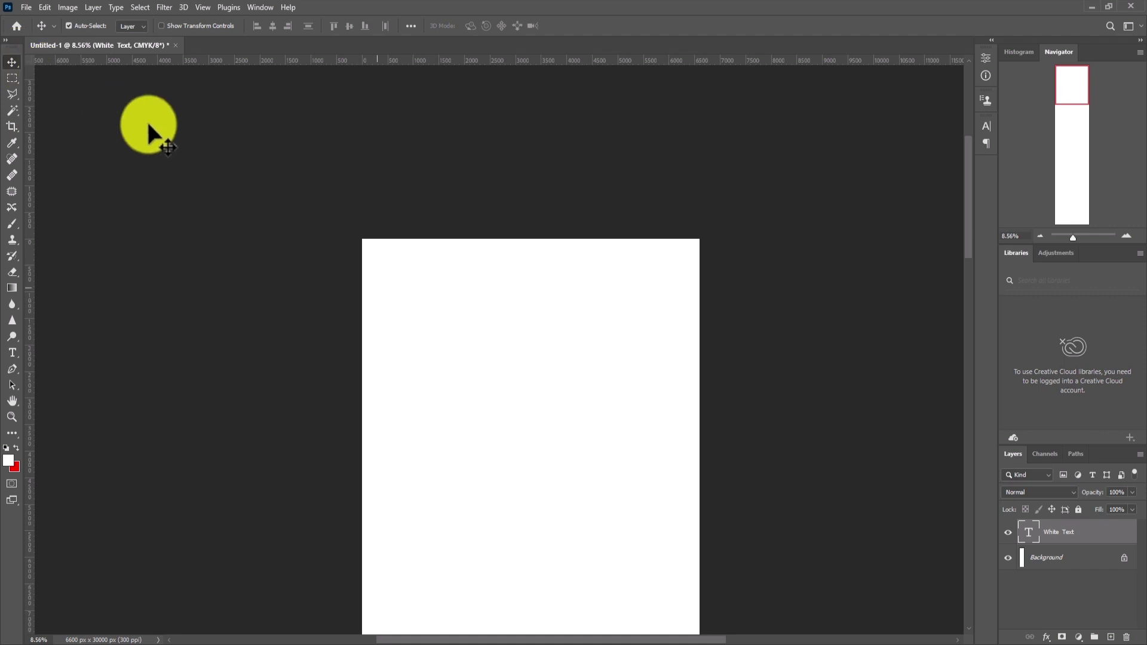
- Hide the Background layer so the text sits on transparency
{"action": "left_click", "coordinate": [1008, 559]}
{"action": "left_click", "coordinate": [1008, 559]}
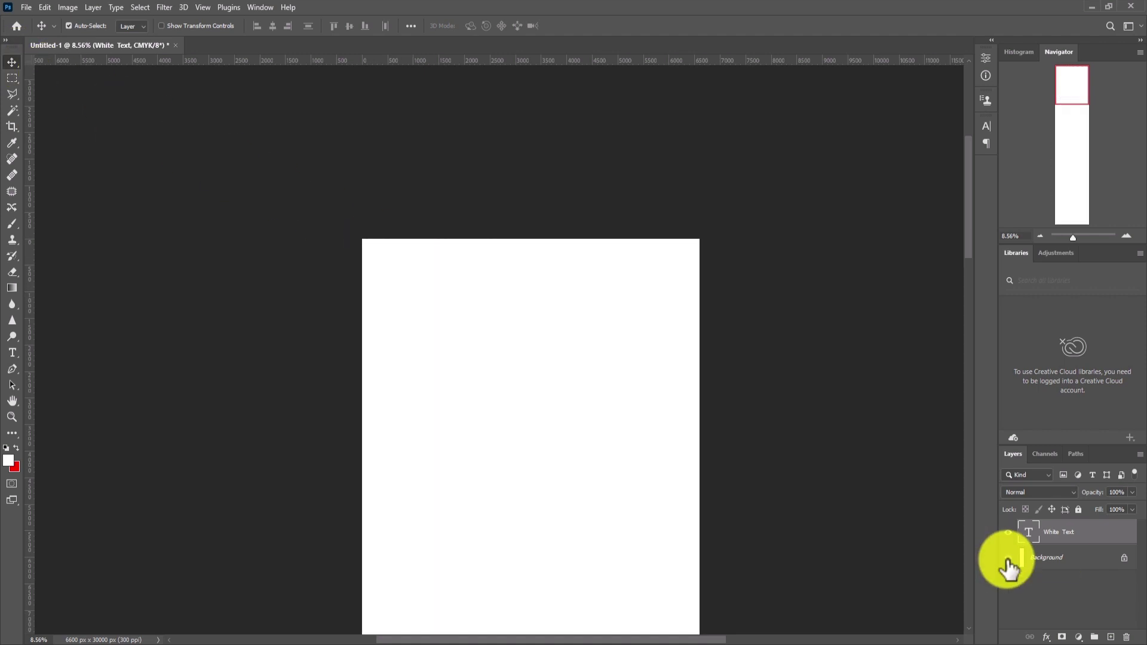
{"action": "left_click", "coordinate": [1009, 558]}
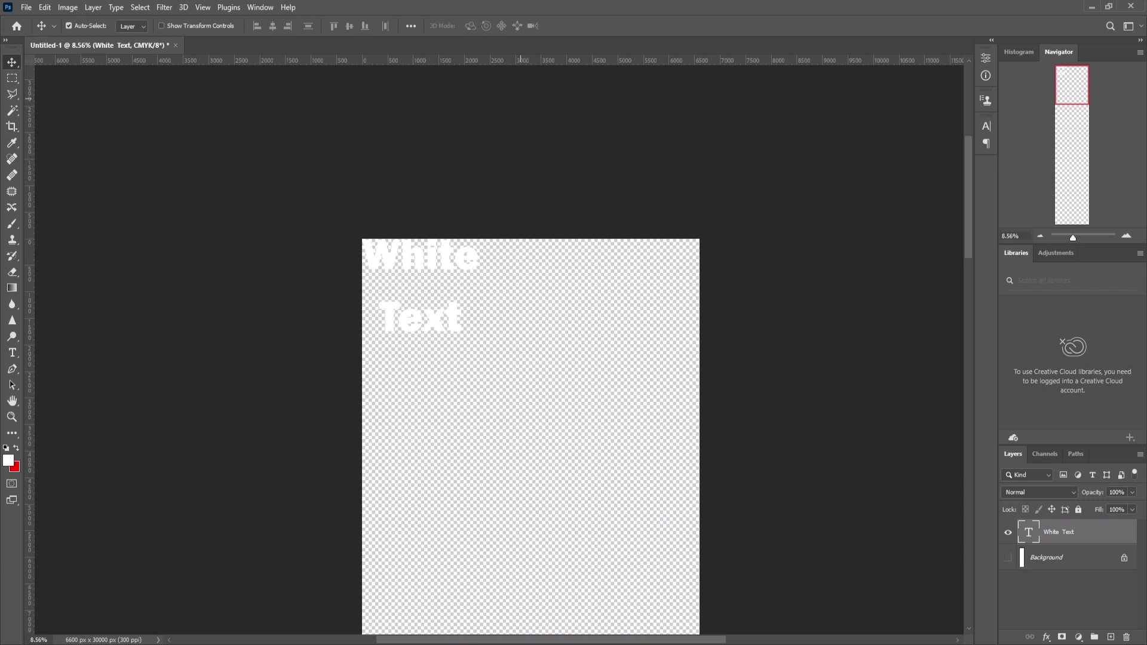
- Turn on the grid overlay across the whole canvas via View > Show > Grid
{"action": "left_click", "coordinate": [203, 7]}
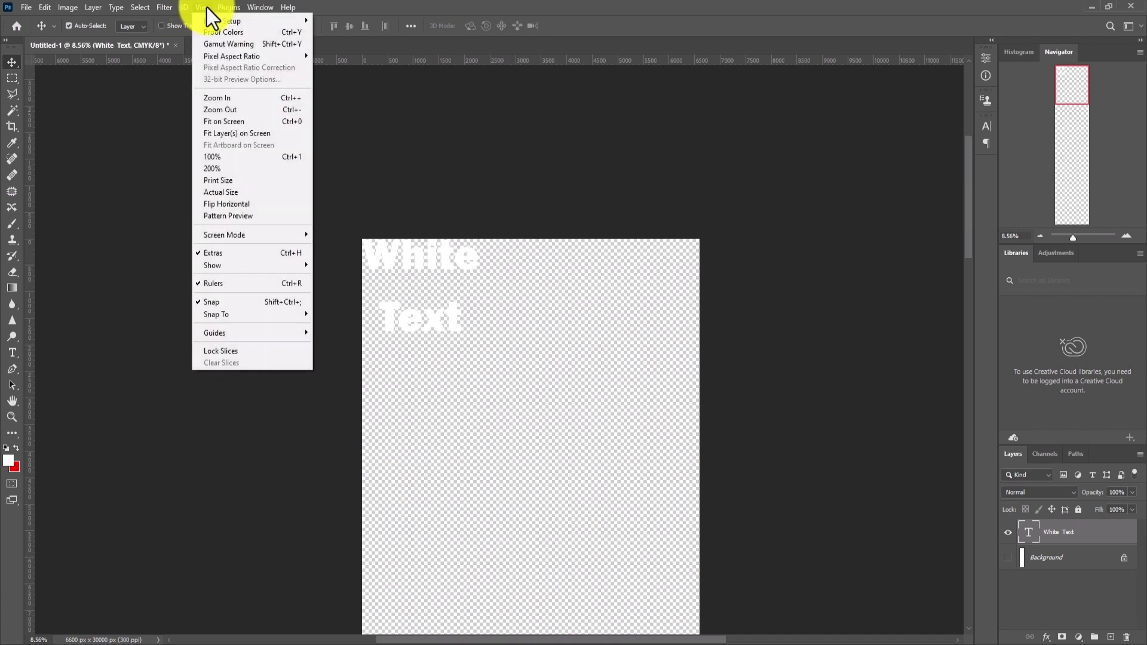
{"action": "mouse_move", "coordinate": [226, 265]}
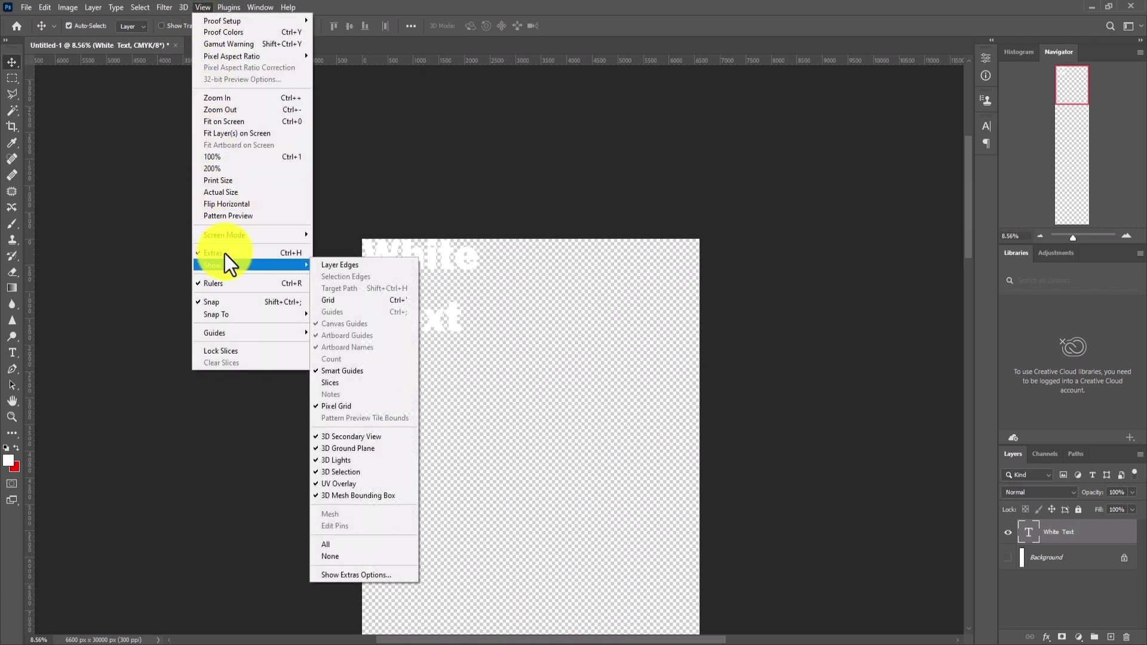
{"action": "left_click", "coordinate": [359, 301]}
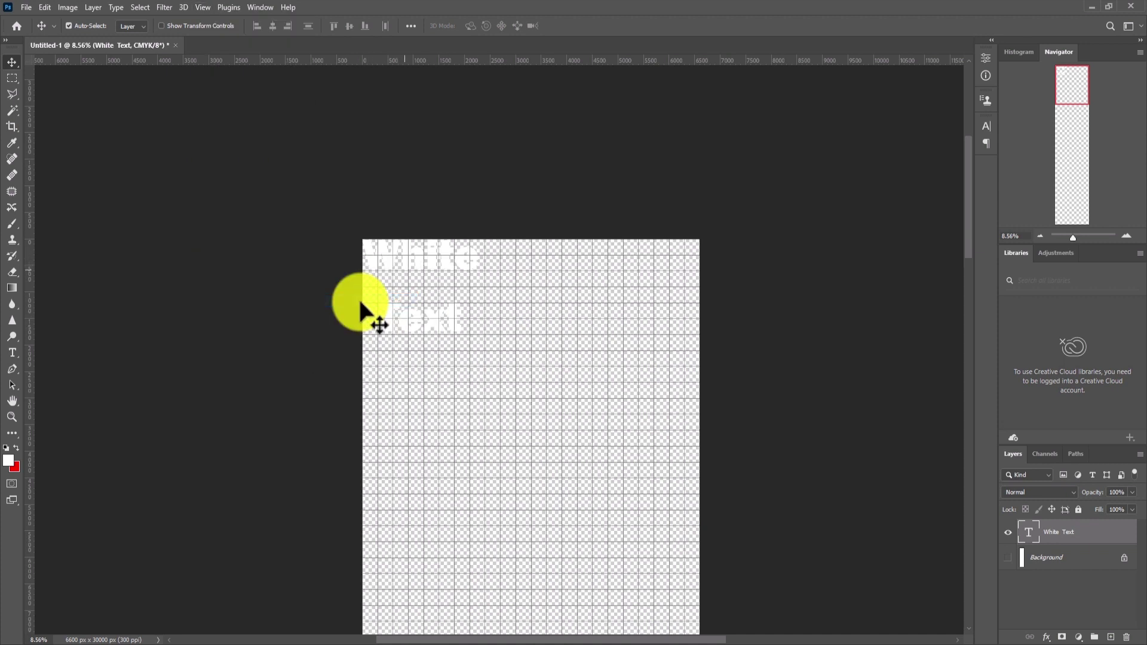
{"action": "left_click", "coordinate": [44, 7]}
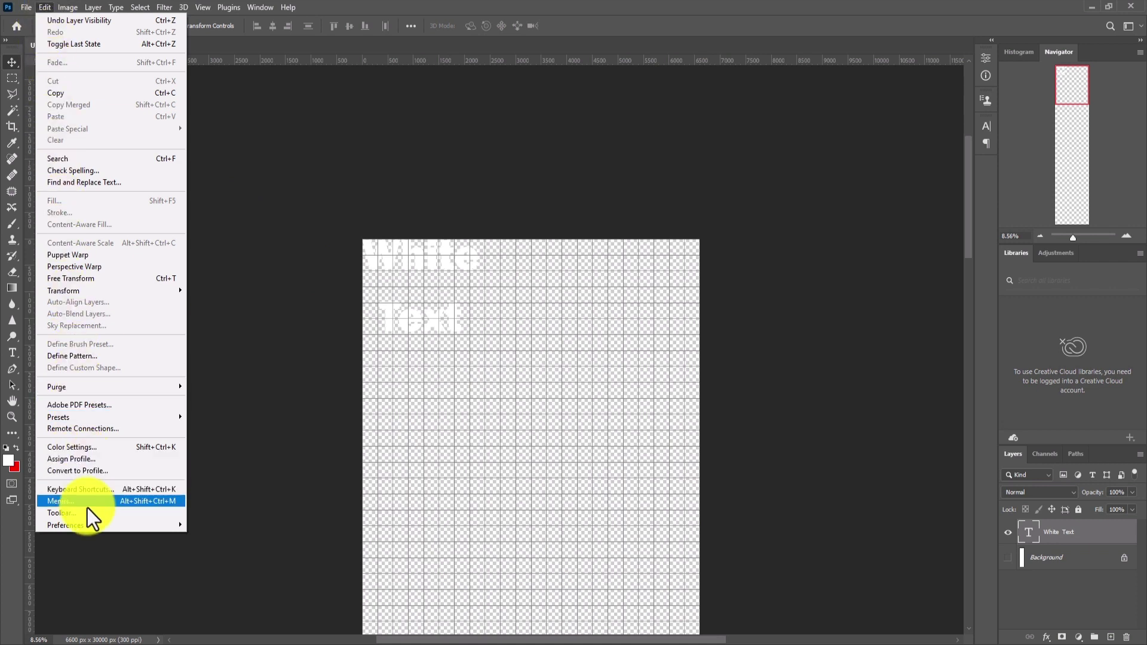
- Set the grid preferences to a solid gridline every 0.4 inches
{"action": "mouse_move", "coordinate": [89, 523]}
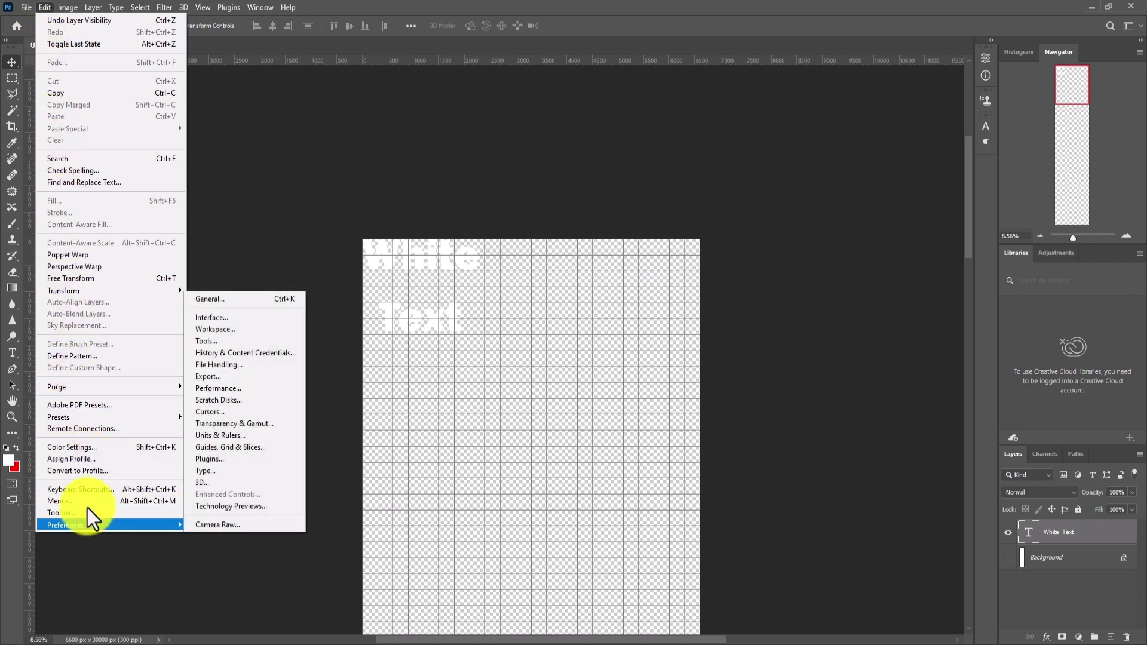
{"action": "left_click", "coordinate": [277, 446]}
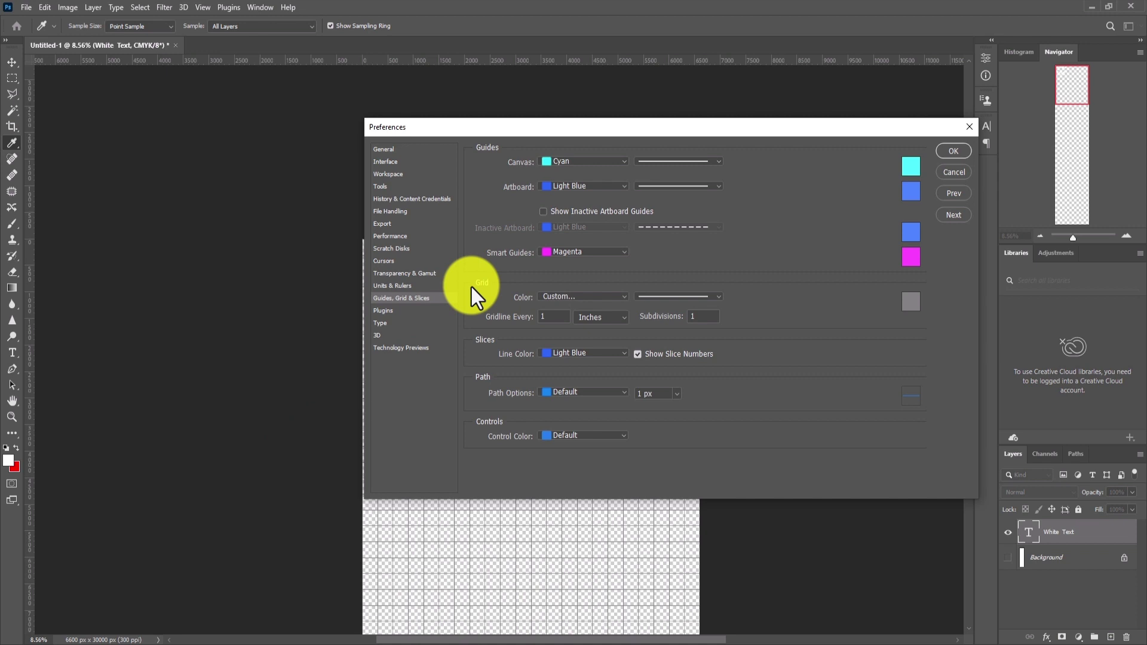
{"action": "left_click", "coordinate": [585, 297]}
{"action": "left_click", "coordinate": [587, 297]}
{"action": "left_click", "coordinate": [668, 299]}
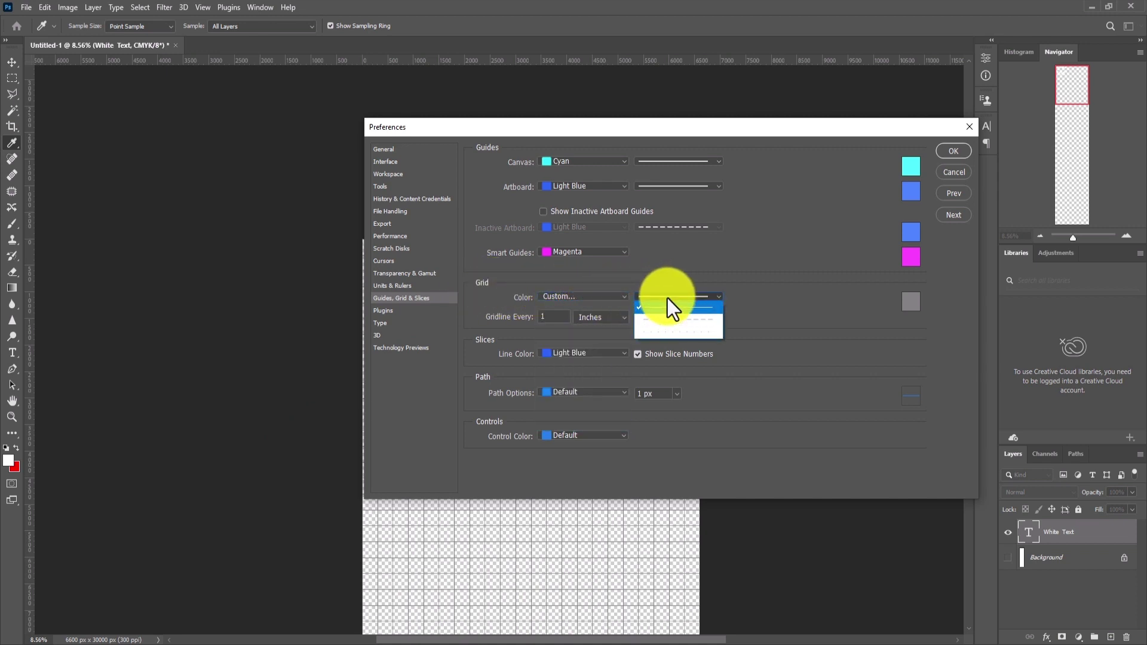
{"action": "key", "text": "Down"}
{"action": "key", "text": "Down"}
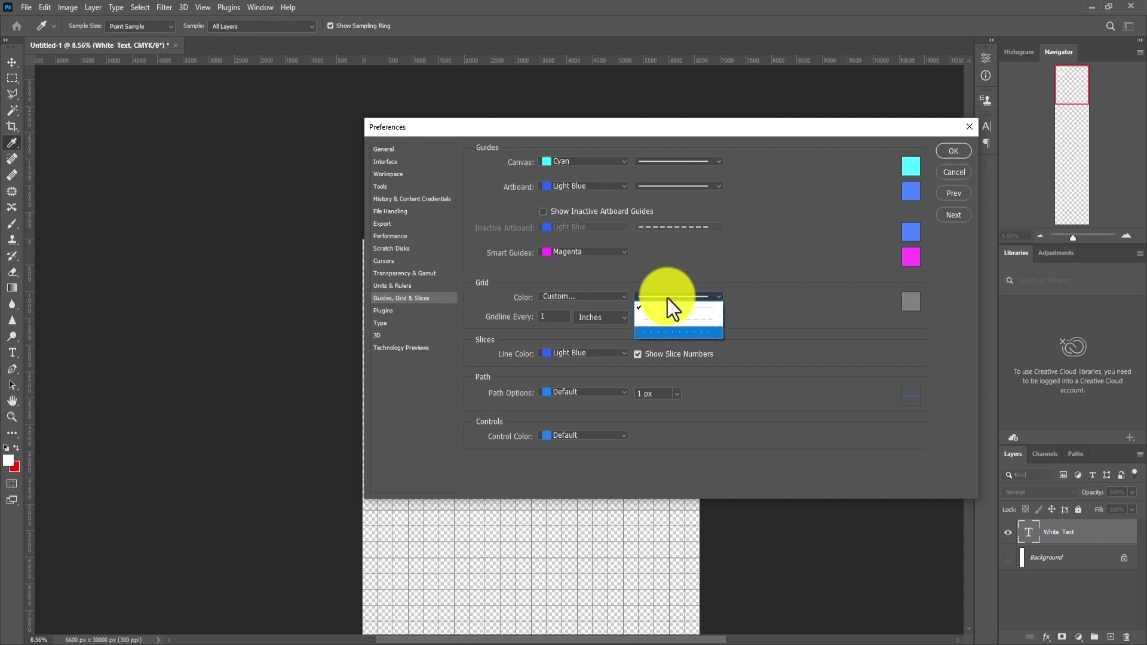
{"action": "left_click", "coordinate": [669, 293]}
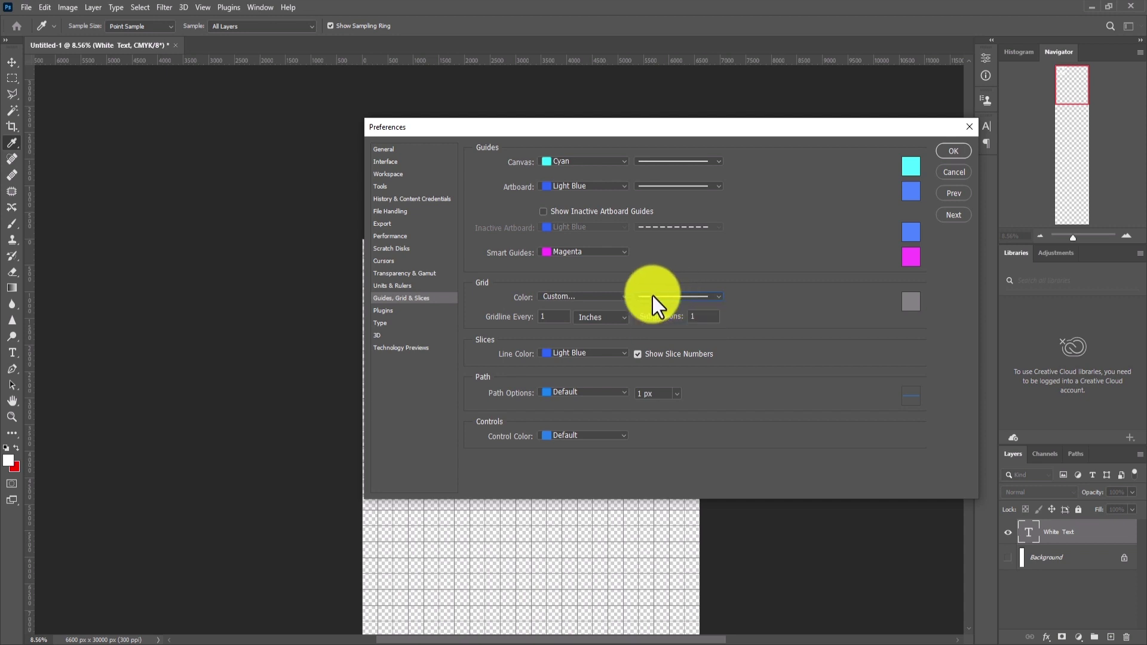
{"action": "left_click", "coordinate": [556, 315]}
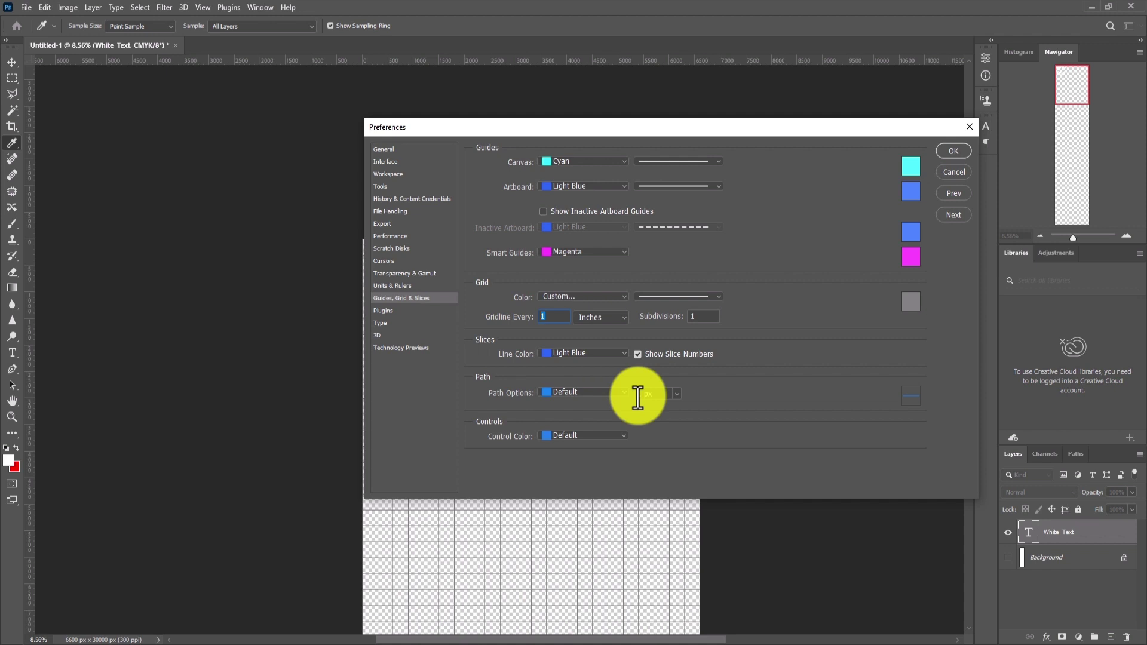
{"action": "type", "text": ".4"}
{"action": "key", "text": "Tab"}
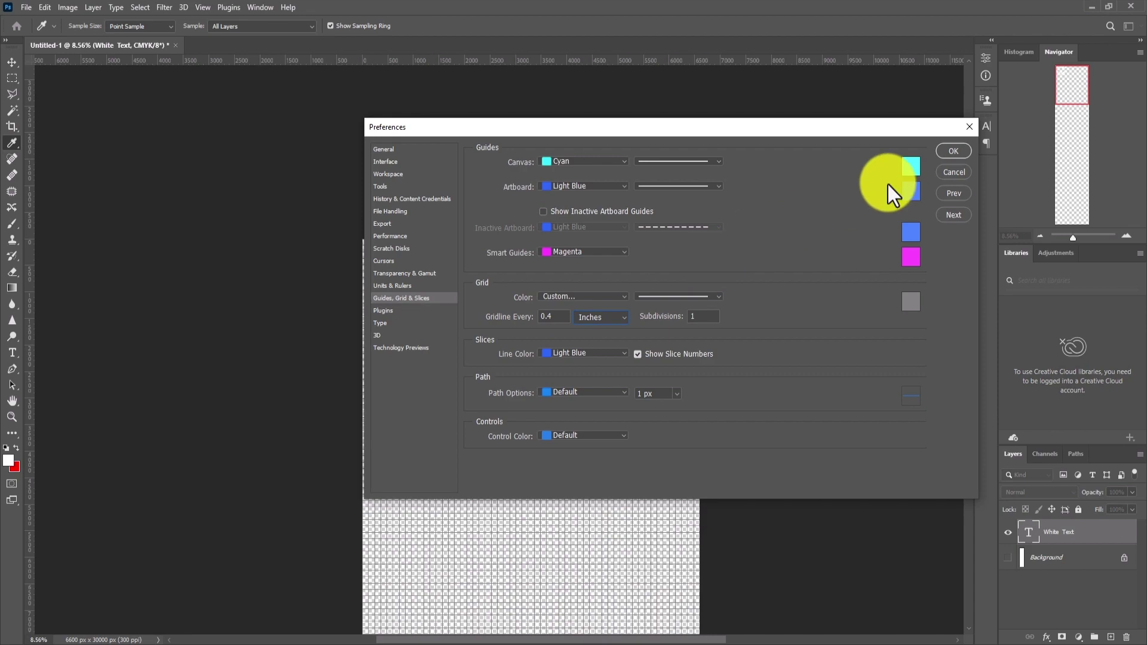
{"action": "left_click", "coordinate": [954, 151]}
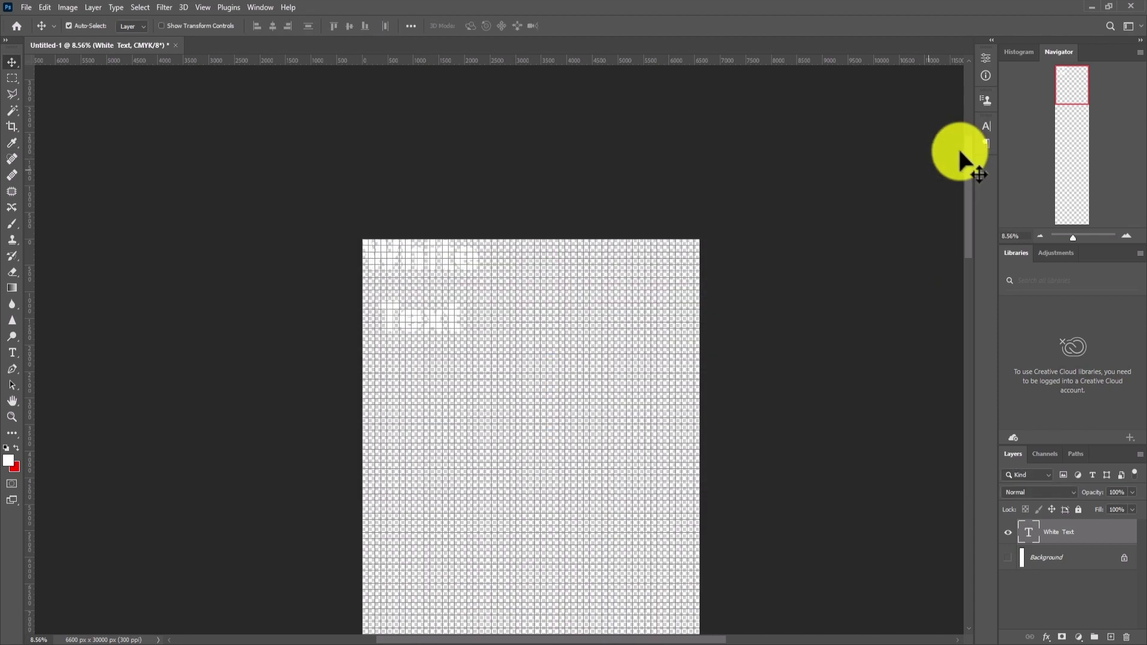
- Turn on Layer Edges so the White Text layer's bounds are outlined
{"action": "scroll", "coordinate": [366, 242], "scroll_direction": "up", "scroll_amount": 5}
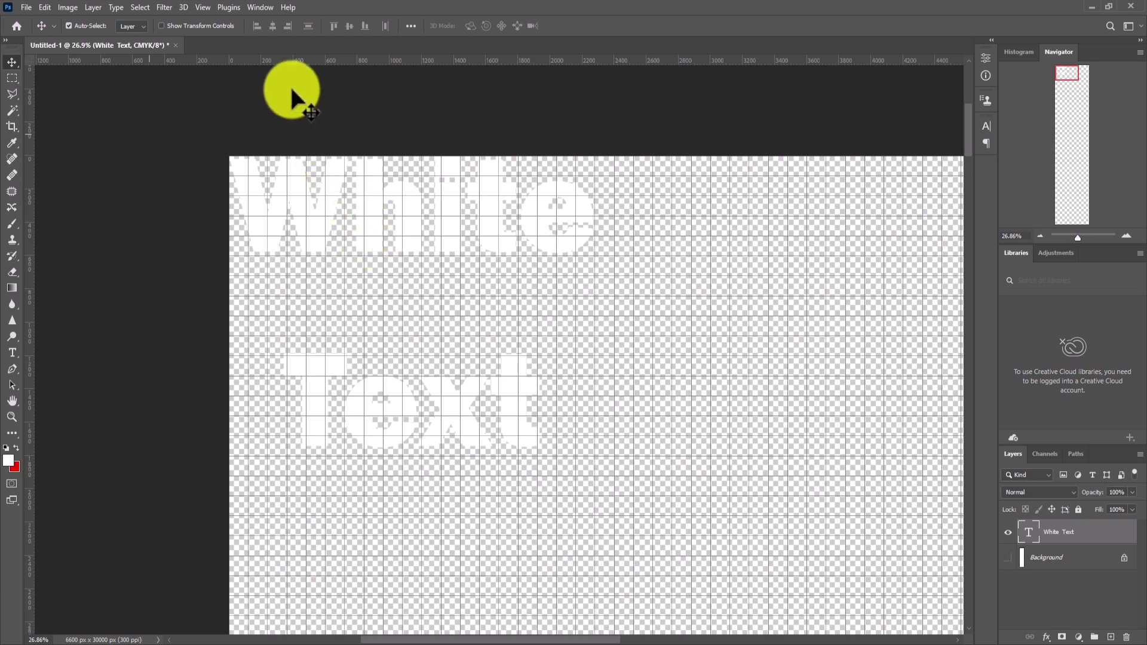
{"action": "left_click", "coordinate": [236, 6]}
{"action": "left_click", "coordinate": [214, 5]}
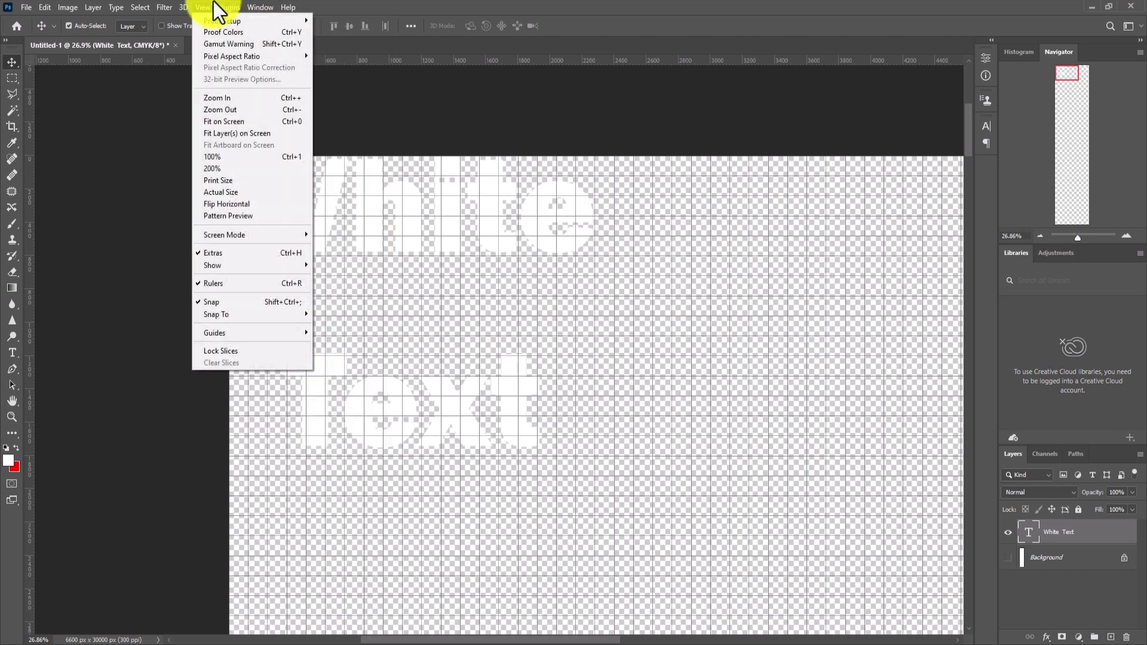
{"action": "mouse_move", "coordinate": [232, 269]}
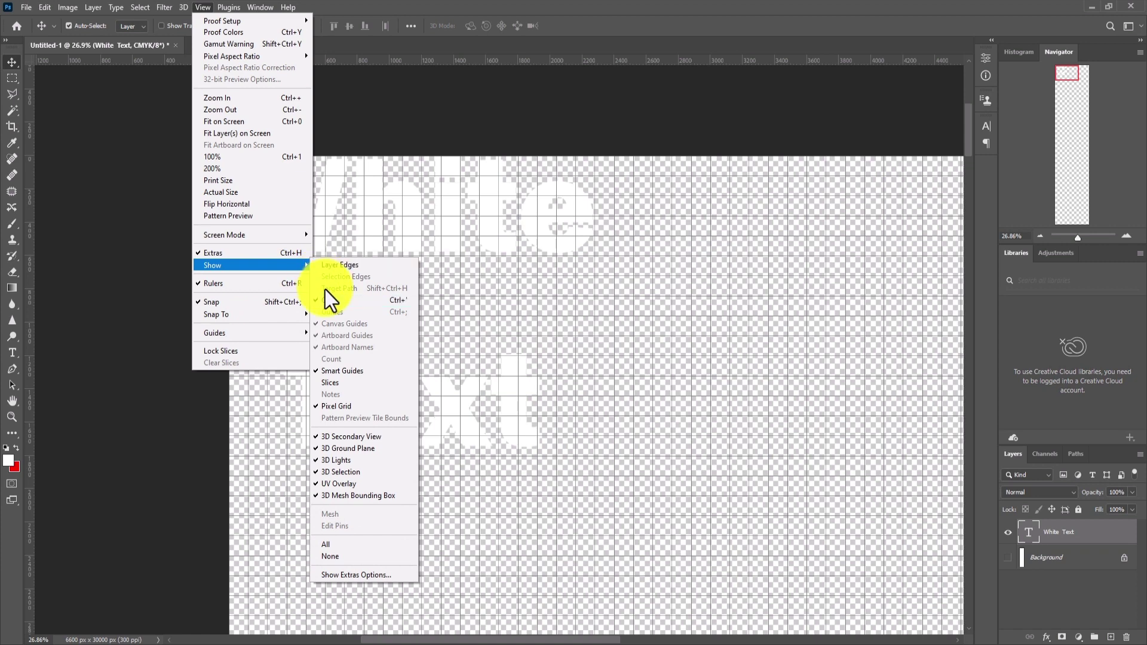
{"action": "key", "text": "Left"}
{"action": "key", "text": "Down"}
{"action": "key", "text": "Down"}
{"action": "key", "text": "Down"}
{"action": "key", "text": "Right"}
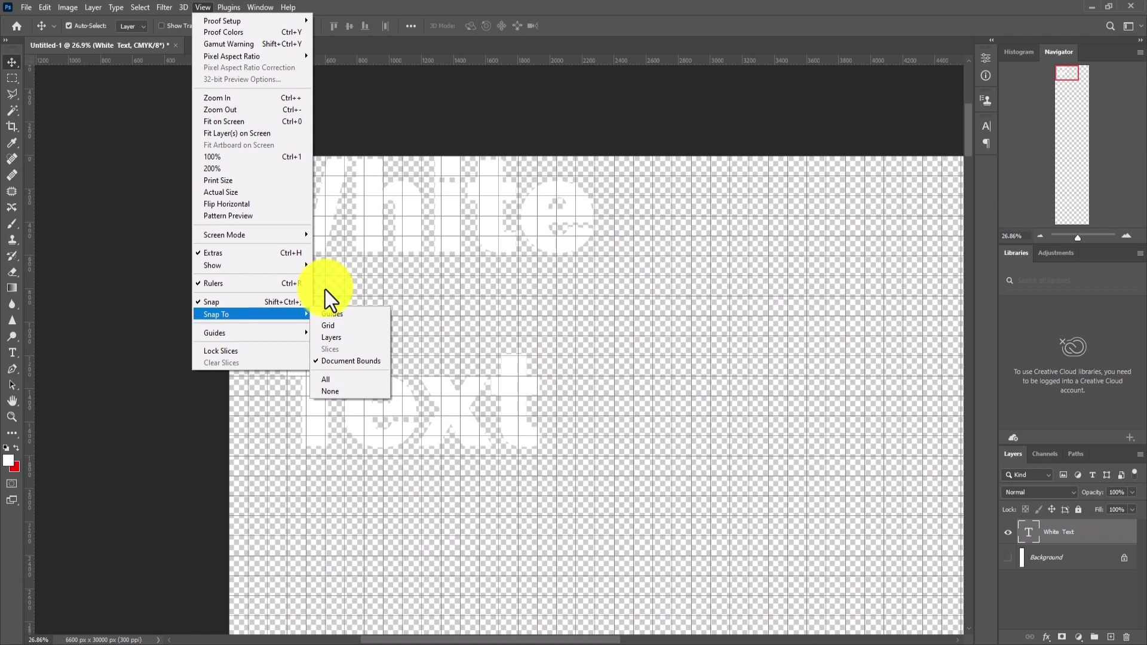
{"action": "mouse_move", "coordinate": [300, 270]}
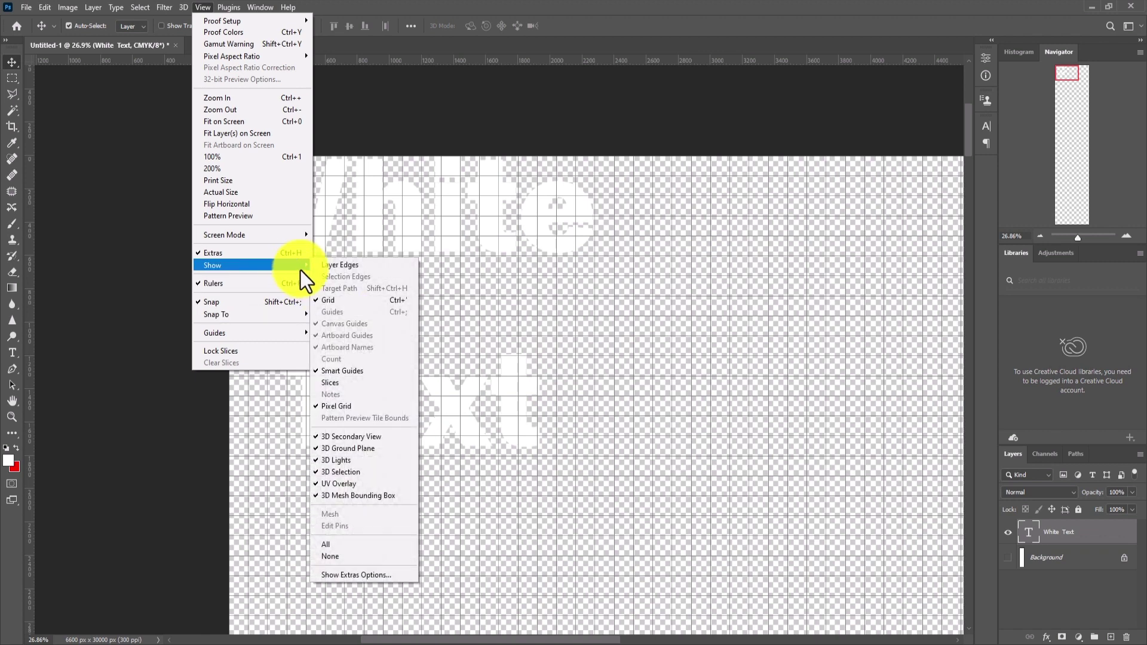
{"action": "left_click", "coordinate": [340, 266]}
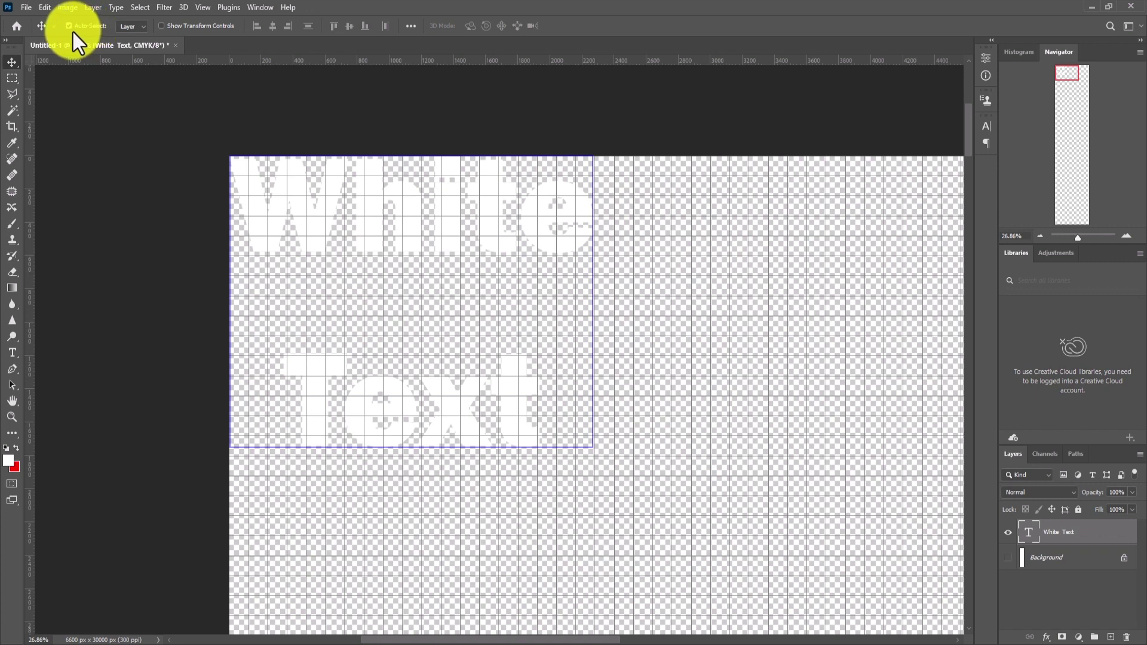
{"action": "left_click", "coordinate": [697, 236]}
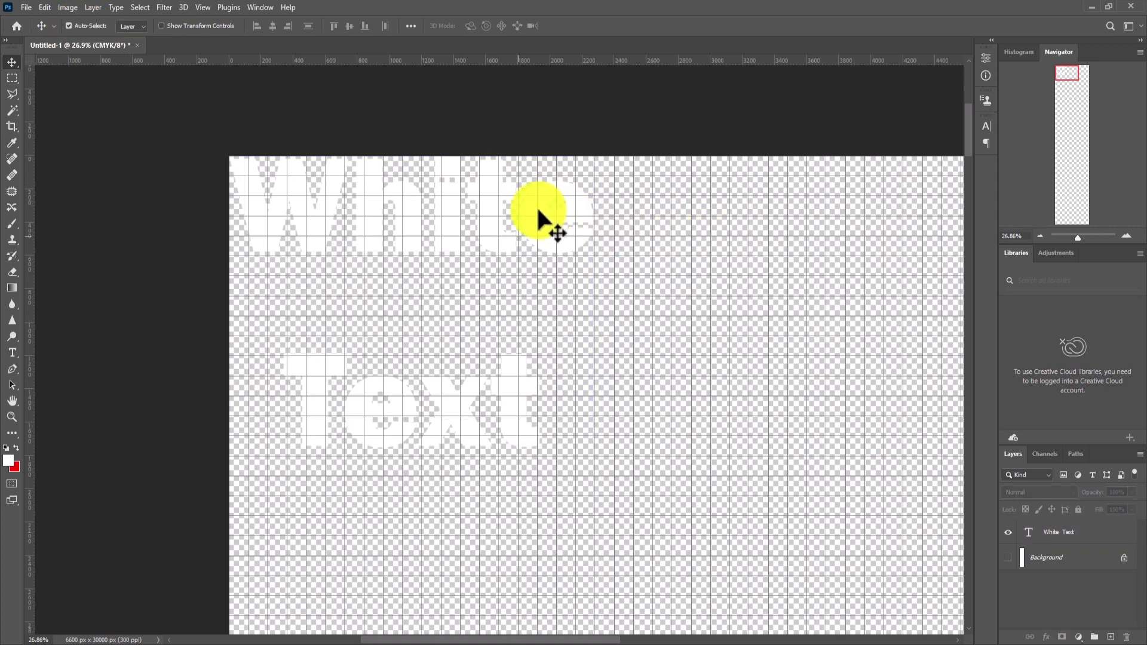
{"action": "left_click", "coordinate": [537, 209]}
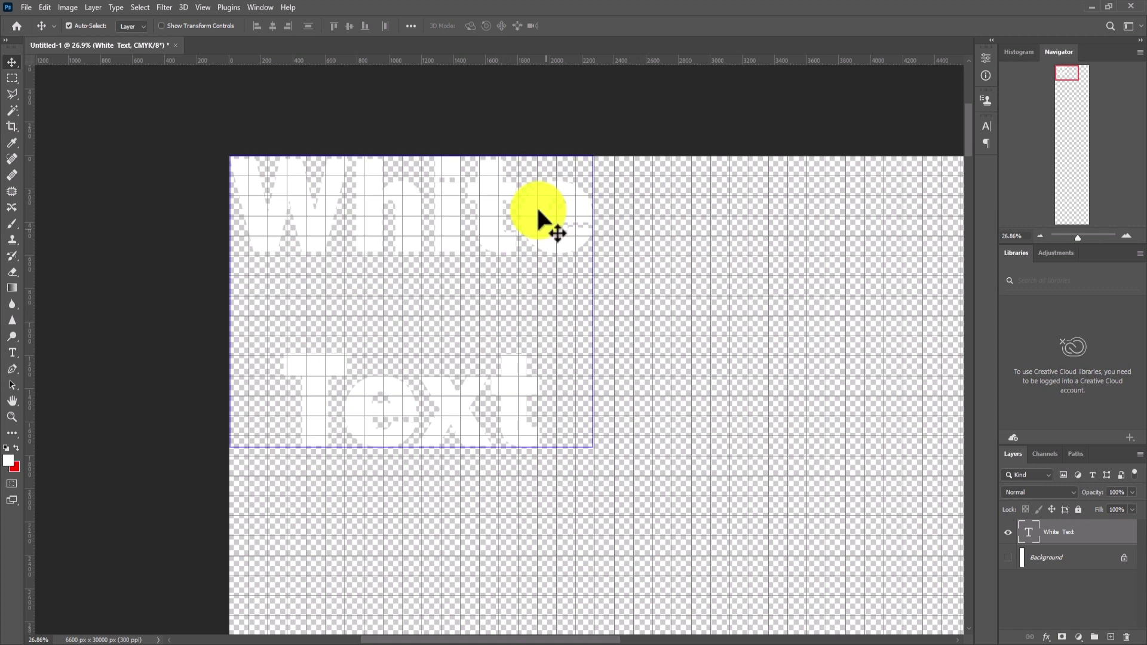
{"action": "left_click", "coordinate": [626, 237]}
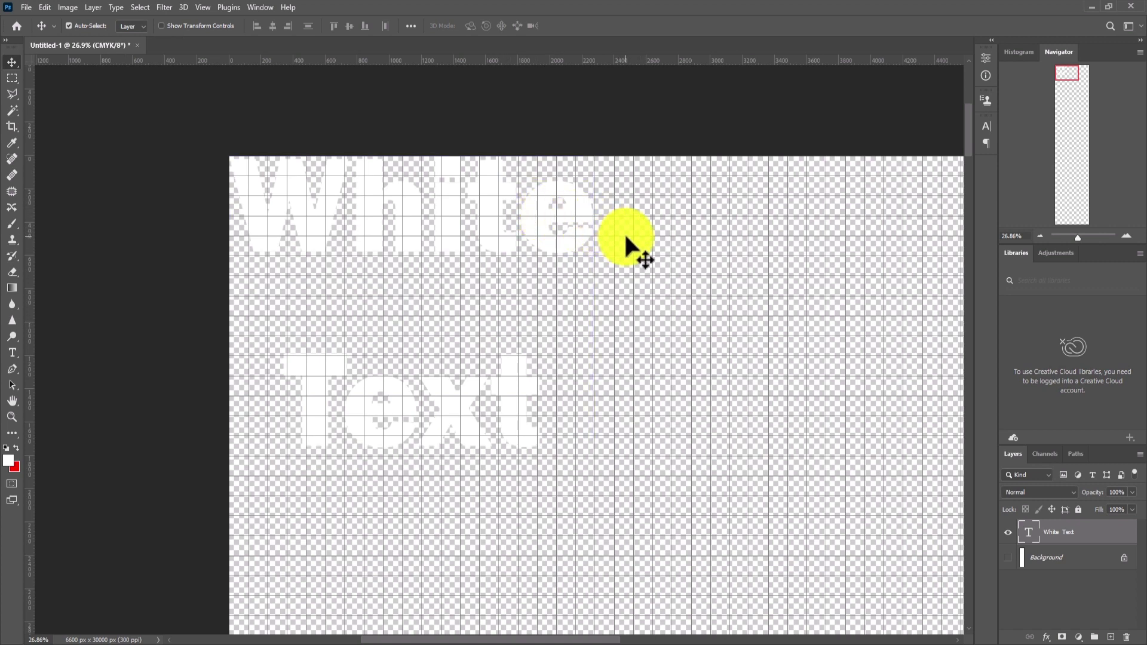
{"action": "left_click", "coordinate": [538, 229]}
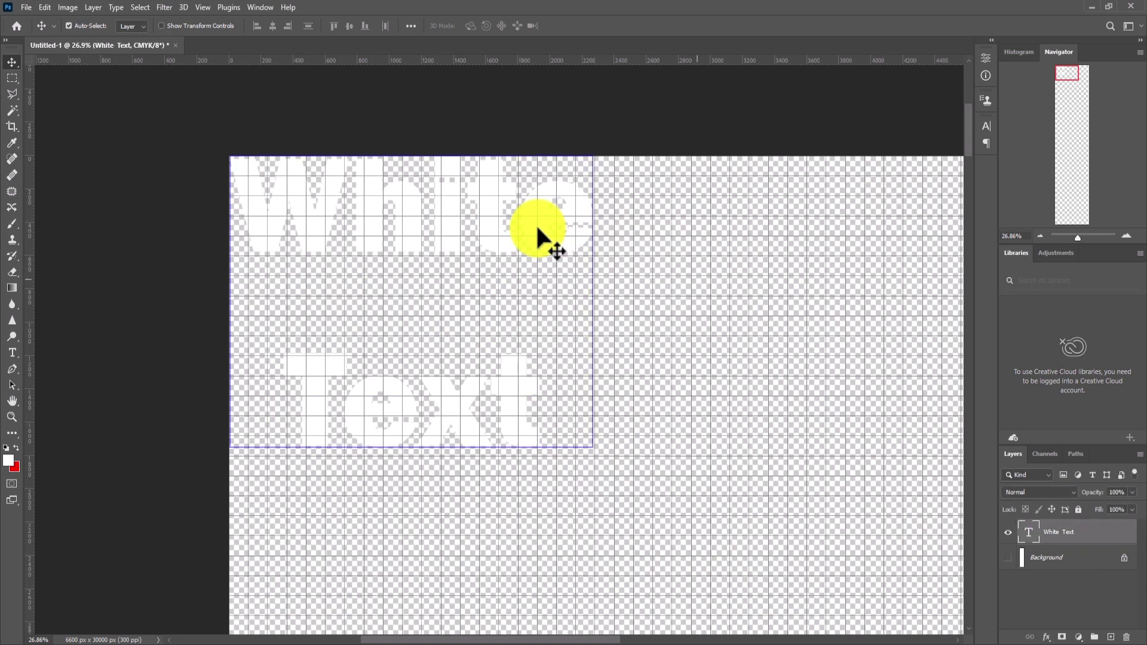
{"action": "left_click", "coordinate": [607, 289]}
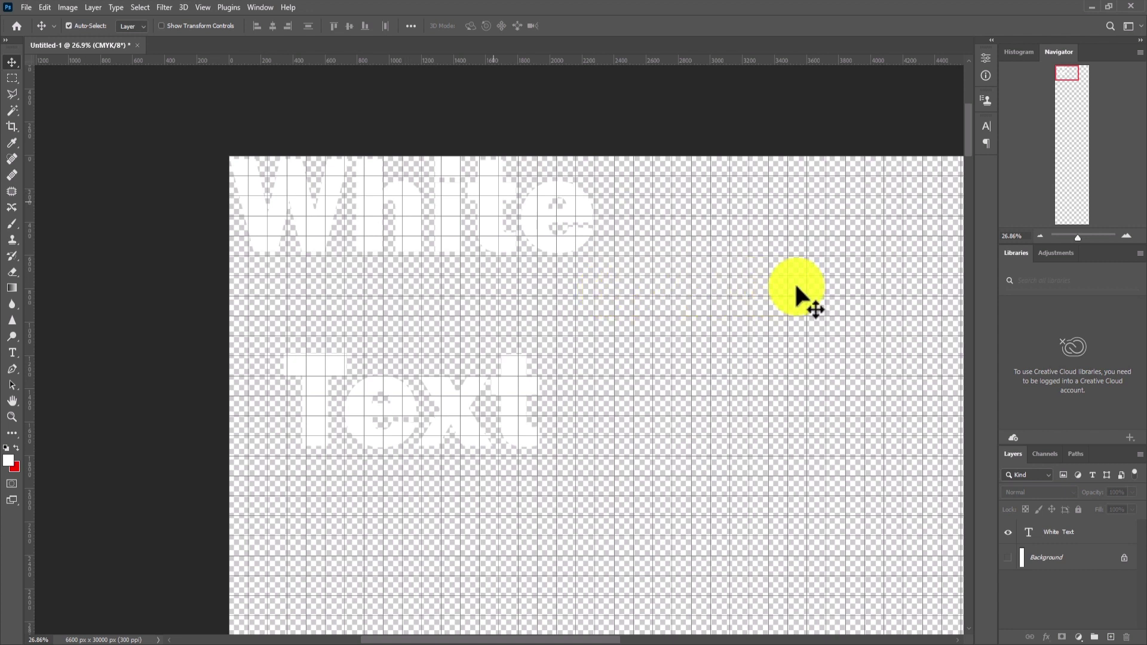
{"action": "key", "text": "ctrl"}
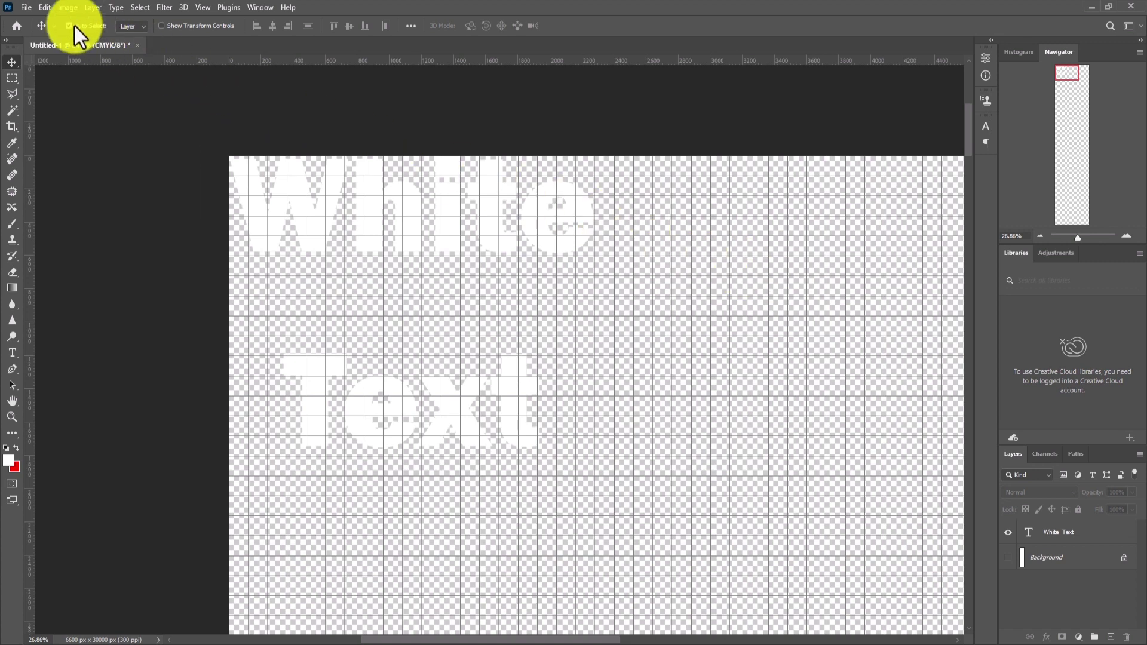
{"action": "left_click", "coordinate": [557, 239]}
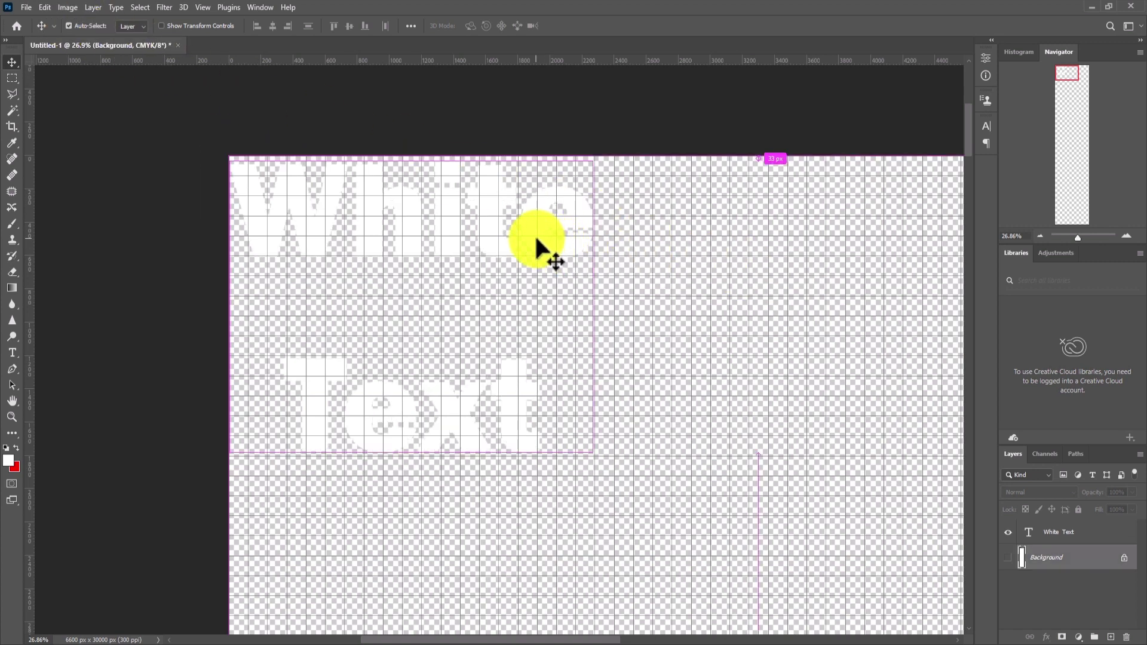
{"action": "left_click", "coordinate": [537, 240]}
{"action": "key", "text": "ctrl"}
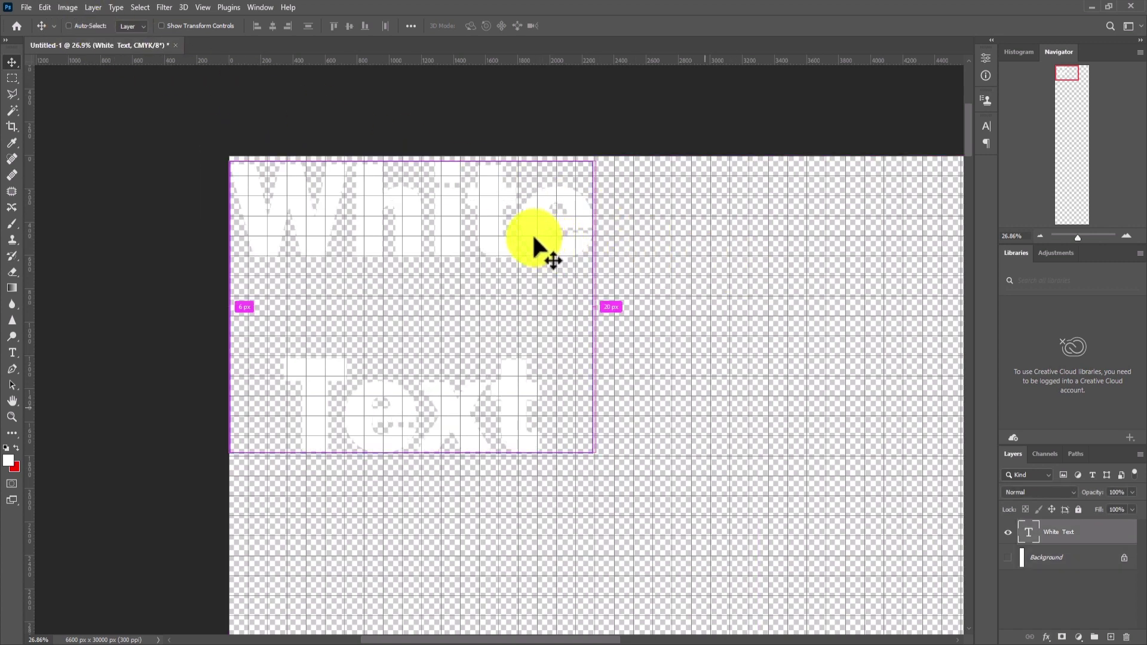
{"action": "left_click", "coordinate": [80, 27]}
{"action": "left_click", "coordinate": [675, 303]}
{"action": "left_click", "coordinate": [579, 245]}
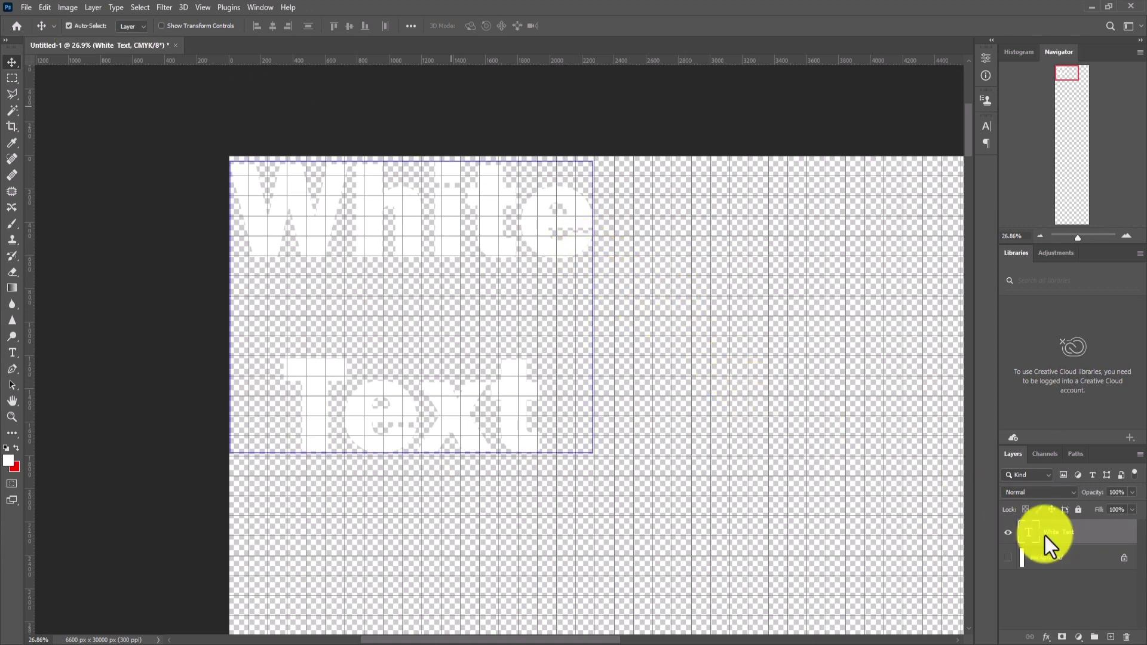
- Commit the White Text edit and rasterize the White Text type layer into pixels
{"action": "double_click", "coordinate": [1024, 534]}
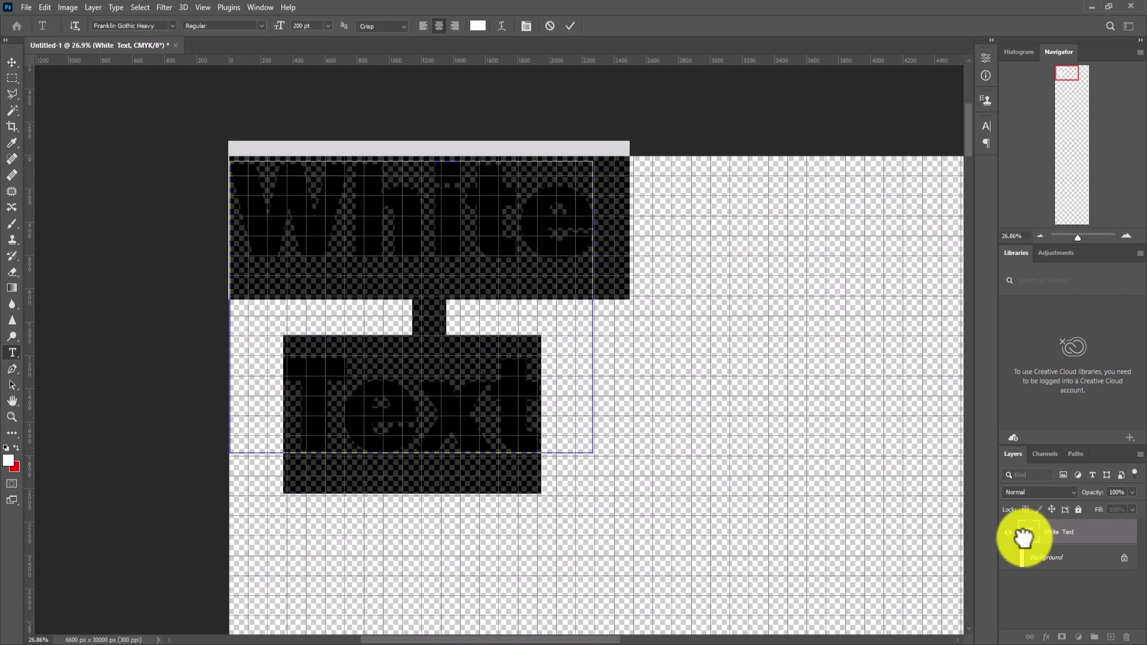
{"action": "left_click", "coordinate": [14, 61]}
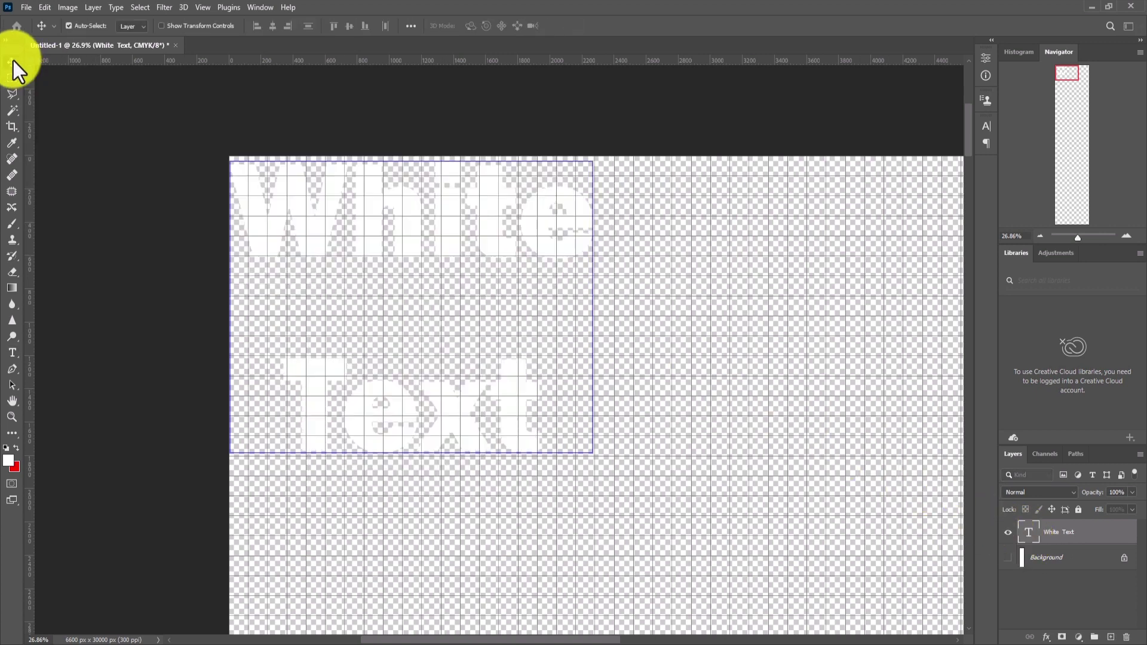
{"action": "right_click", "coordinate": [1089, 532]}
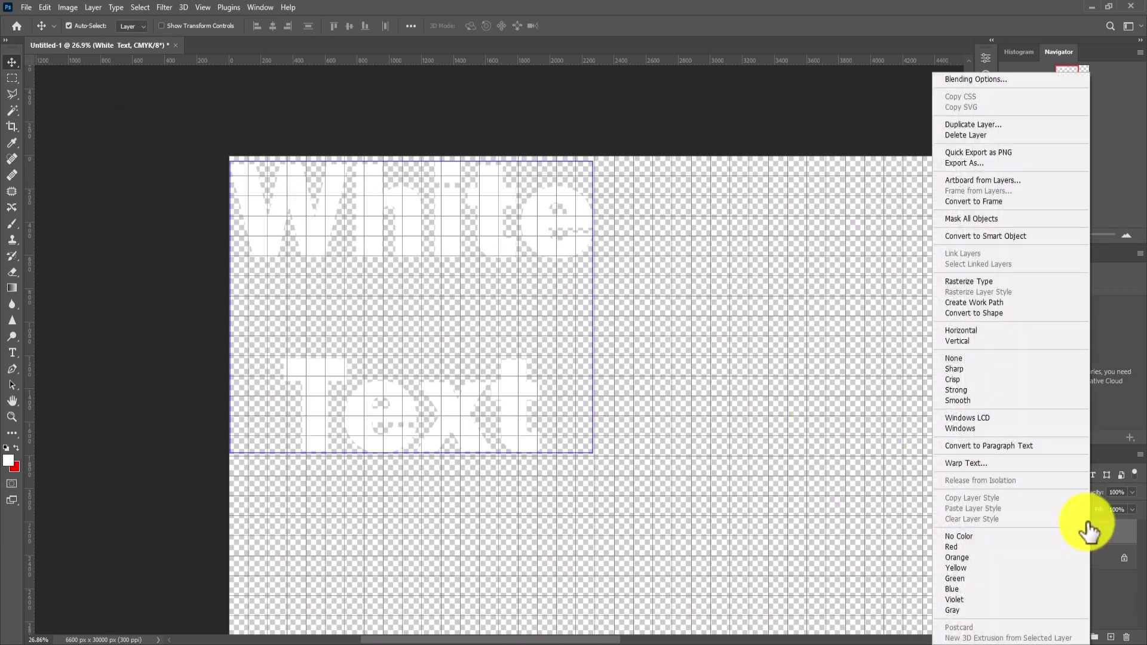
{"action": "left_click", "coordinate": [1010, 284]}
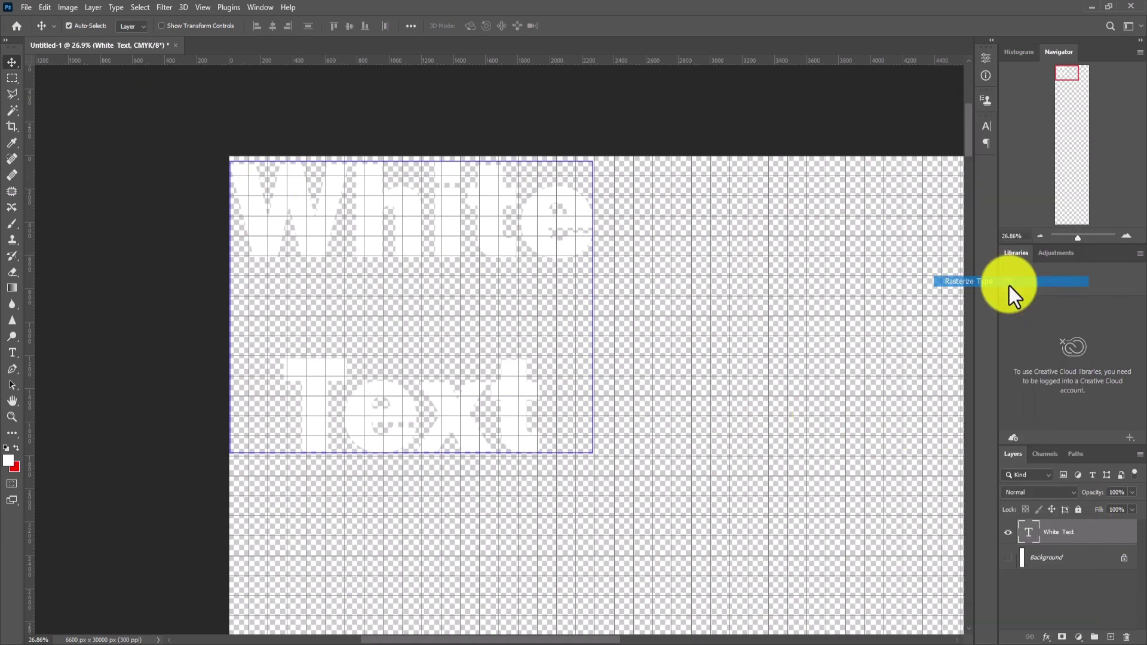
{"action": "right_click", "coordinate": [1089, 538]}
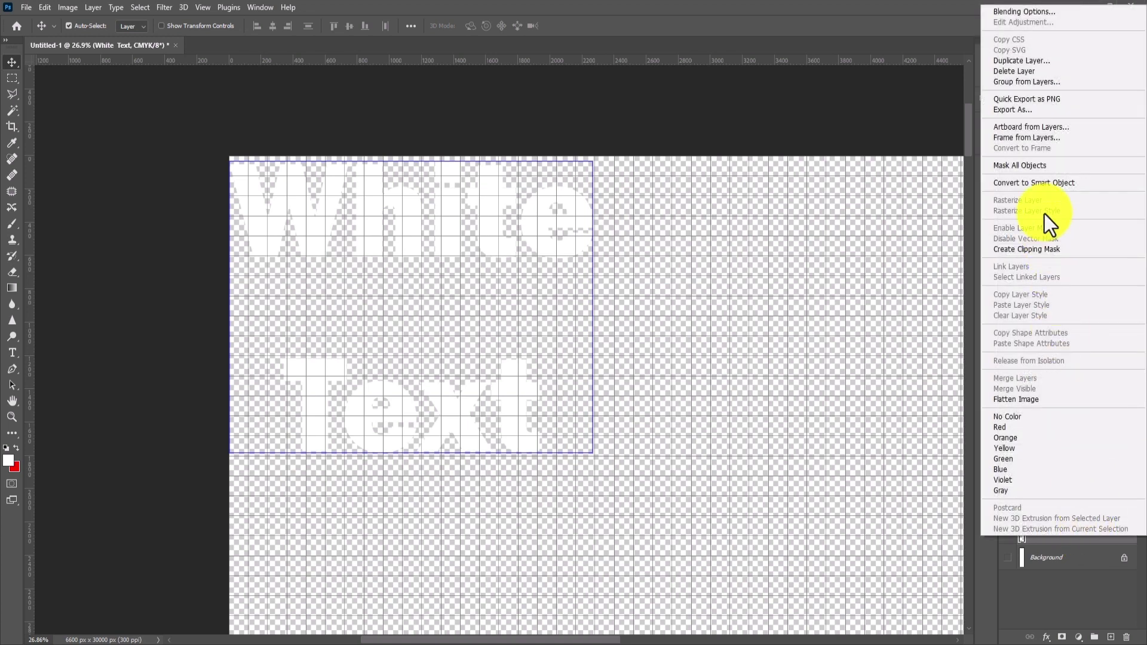
{"action": "left_click", "coordinate": [825, 294]}
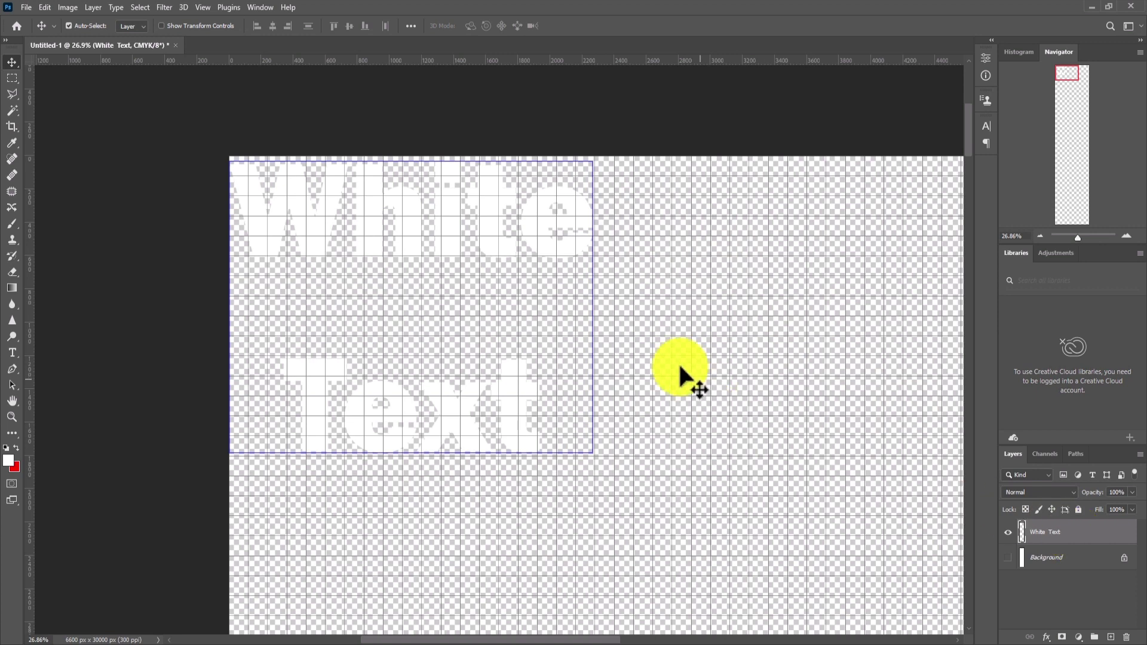
- Drag a copy of White Text to its right and toggle the white Background layer's visibility
{"action": "scroll", "coordinate": [683, 376], "scroll_direction": "down", "scroll_amount": 3}
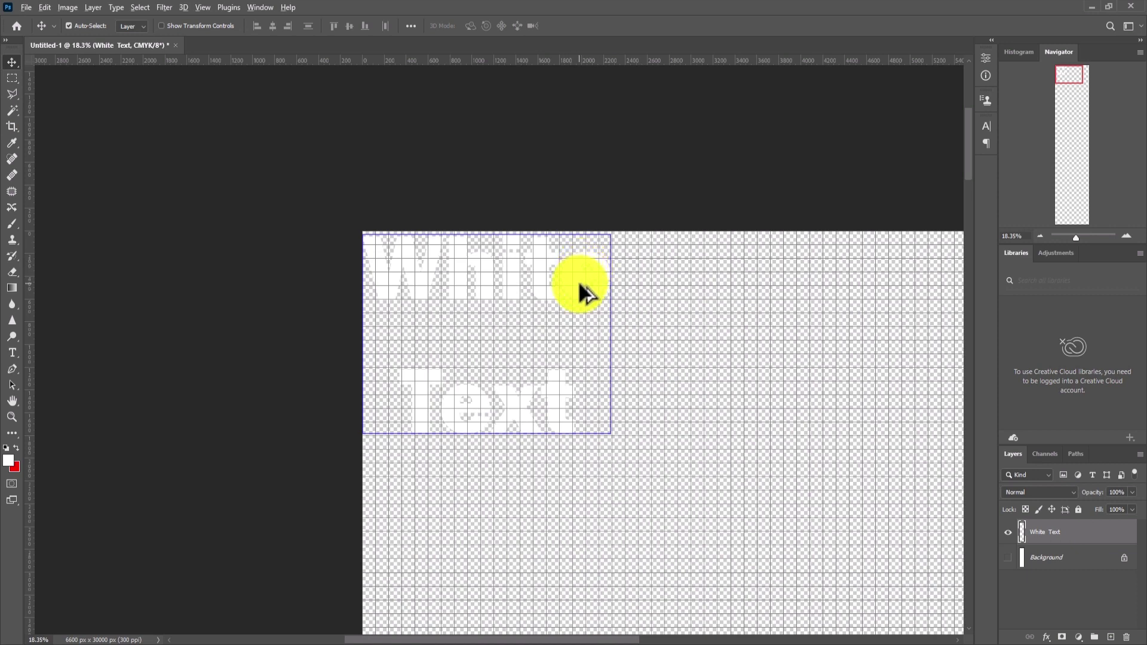
{"action": "left_click_drag", "start_coordinate": [579, 281], "coordinate": [843, 332]}
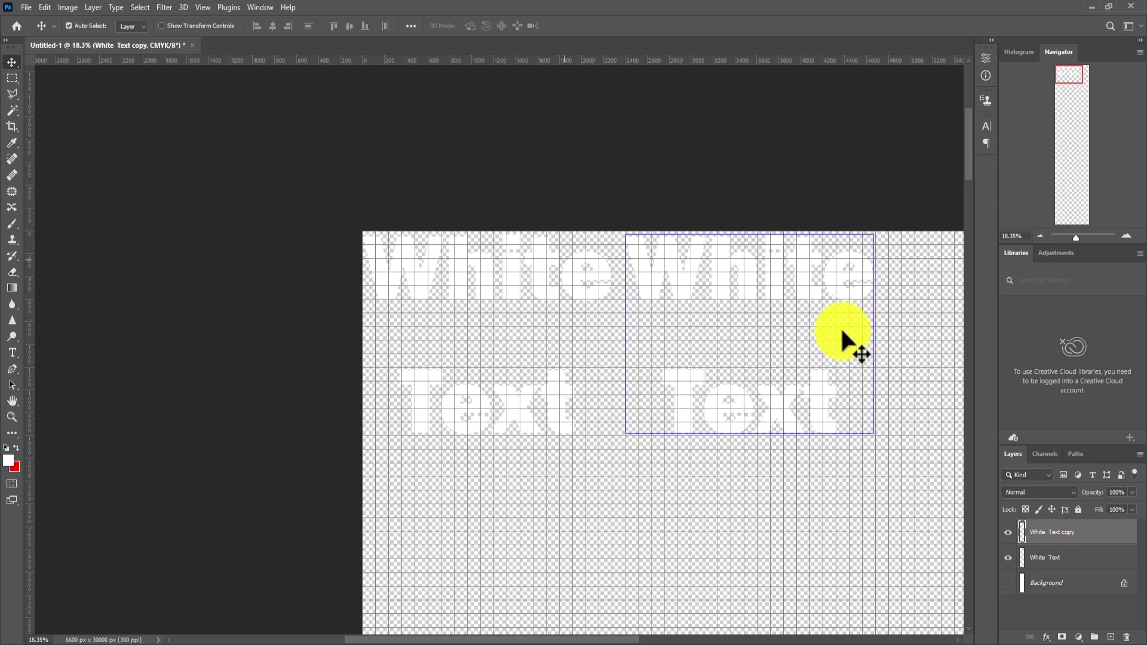
{"action": "left_click", "coordinate": [1014, 554], "text": "shift"}
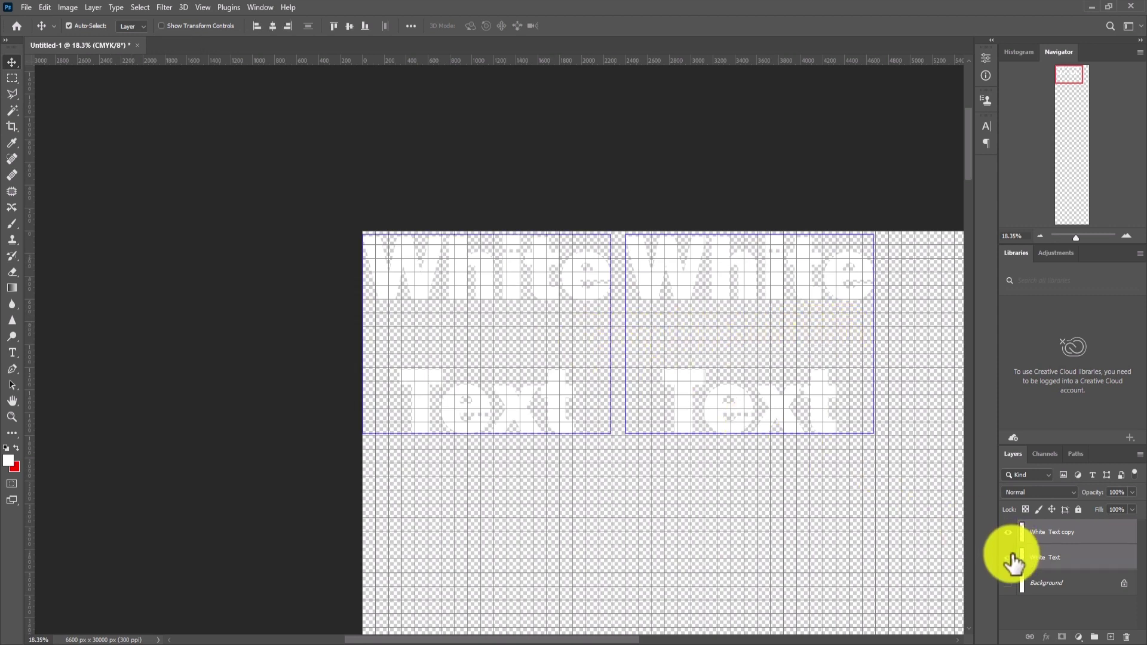
{"action": "left_click", "coordinate": [1008, 584]}
{"action": "left_click", "coordinate": [1046, 593]}
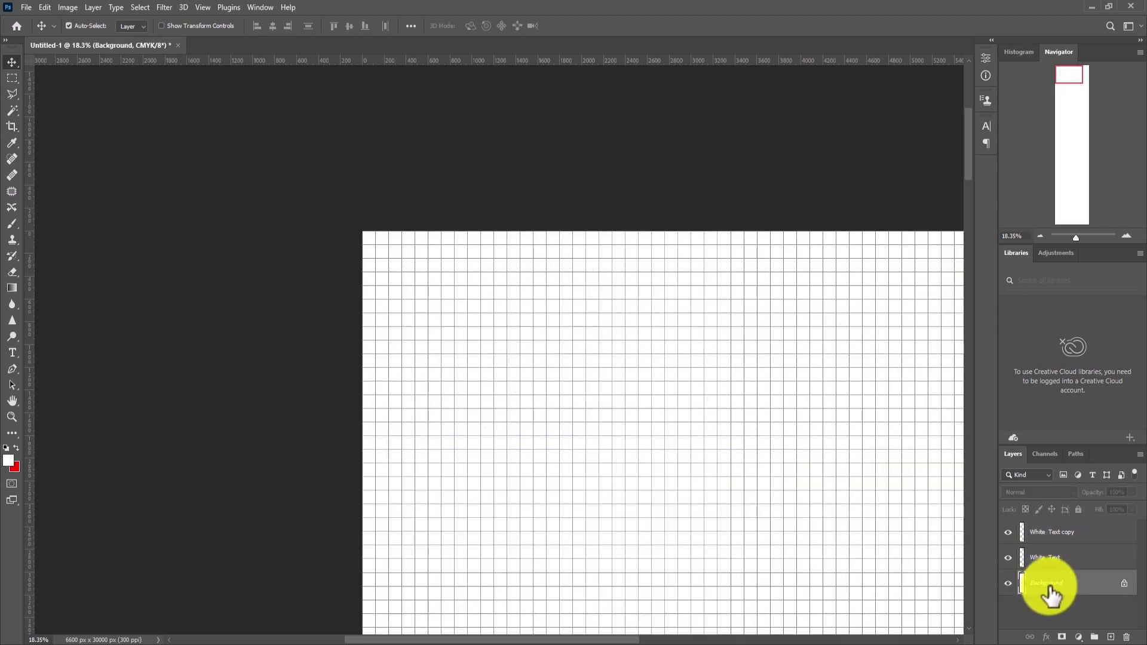
{"action": "left_click", "coordinate": [1008, 584]}
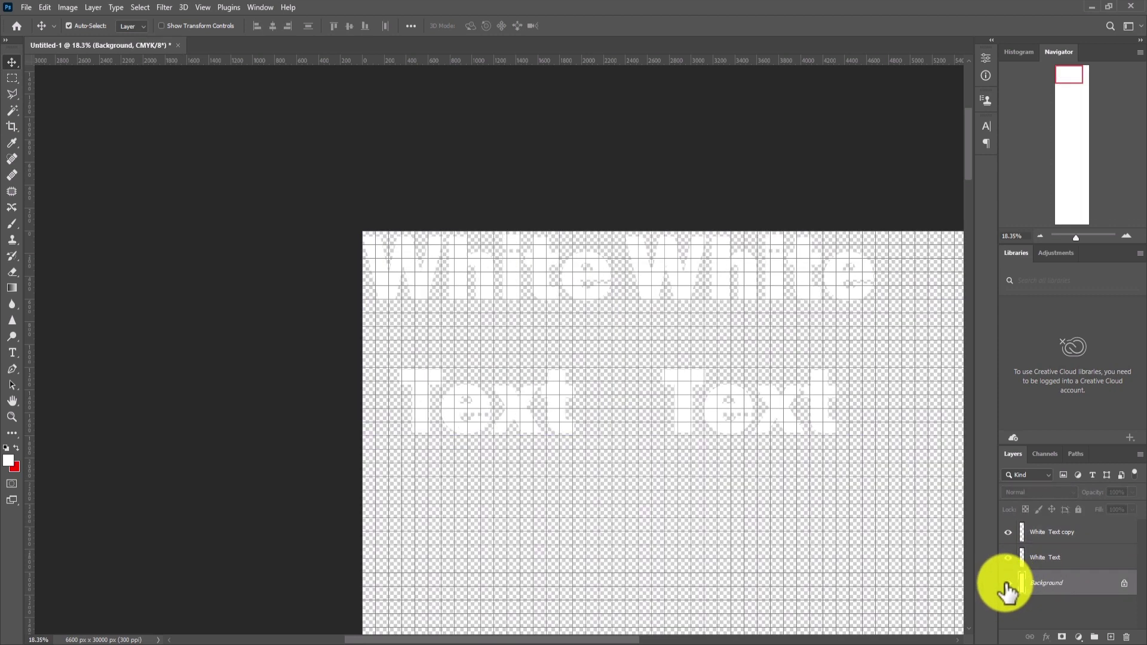
{"action": "left_click", "coordinate": [1008, 583]}
- Top-align White Text with White Text copy, then hide the Background to show transparency
{"action": "left_click", "coordinate": [1069, 537]}
{"action": "left_click", "coordinate": [1070, 548], "text": "shift"}
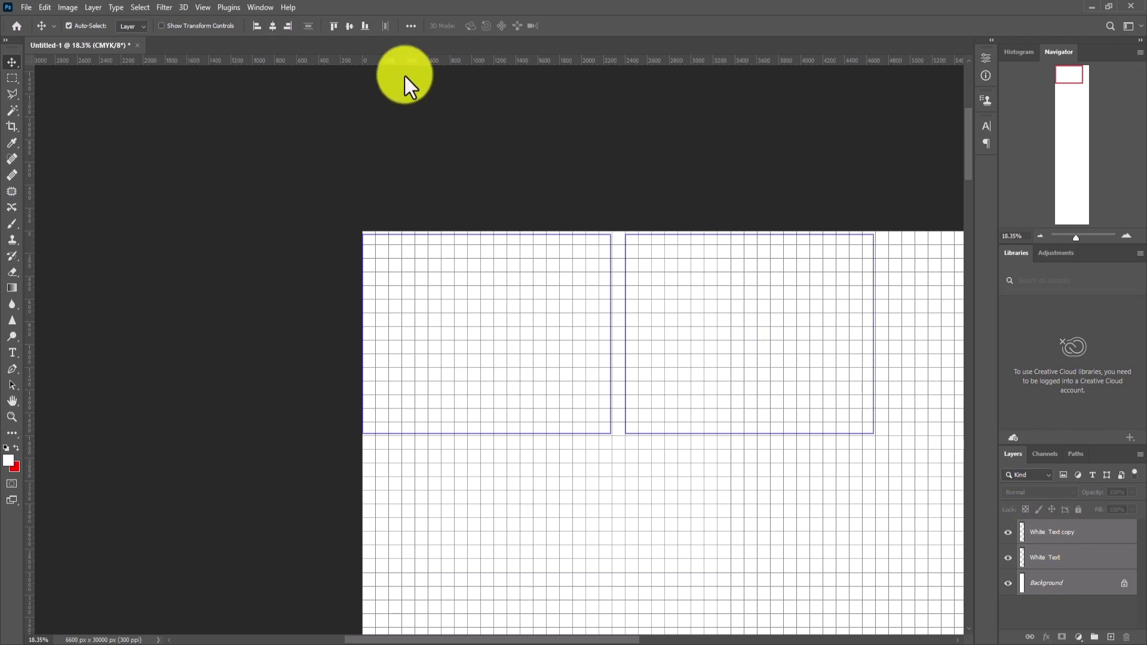
{"action": "left_click", "coordinate": [332, 25]}
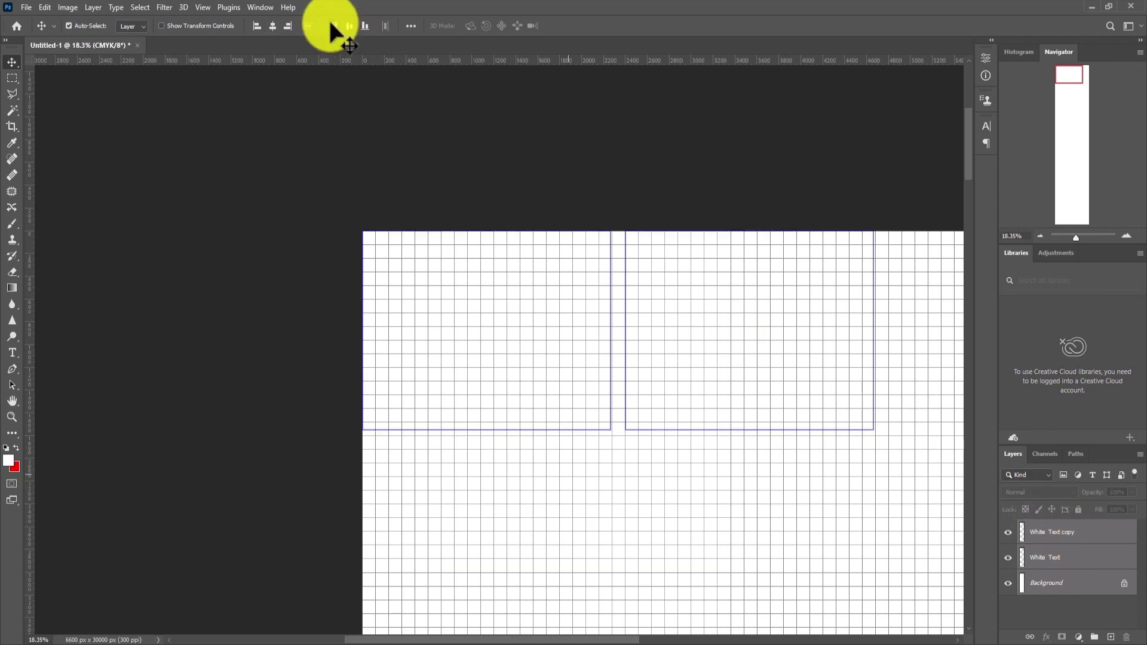
{"action": "left_click", "coordinate": [1055, 533]}
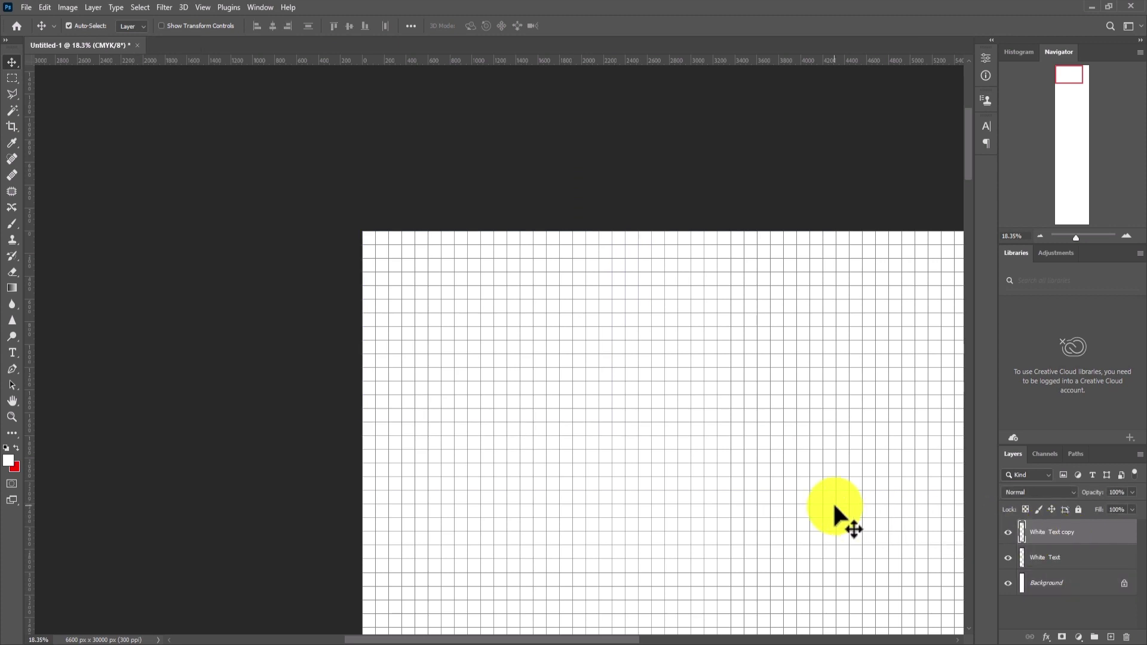
{"action": "left_click", "coordinate": [833, 501]}
{"action": "left_click", "coordinate": [1008, 583]}
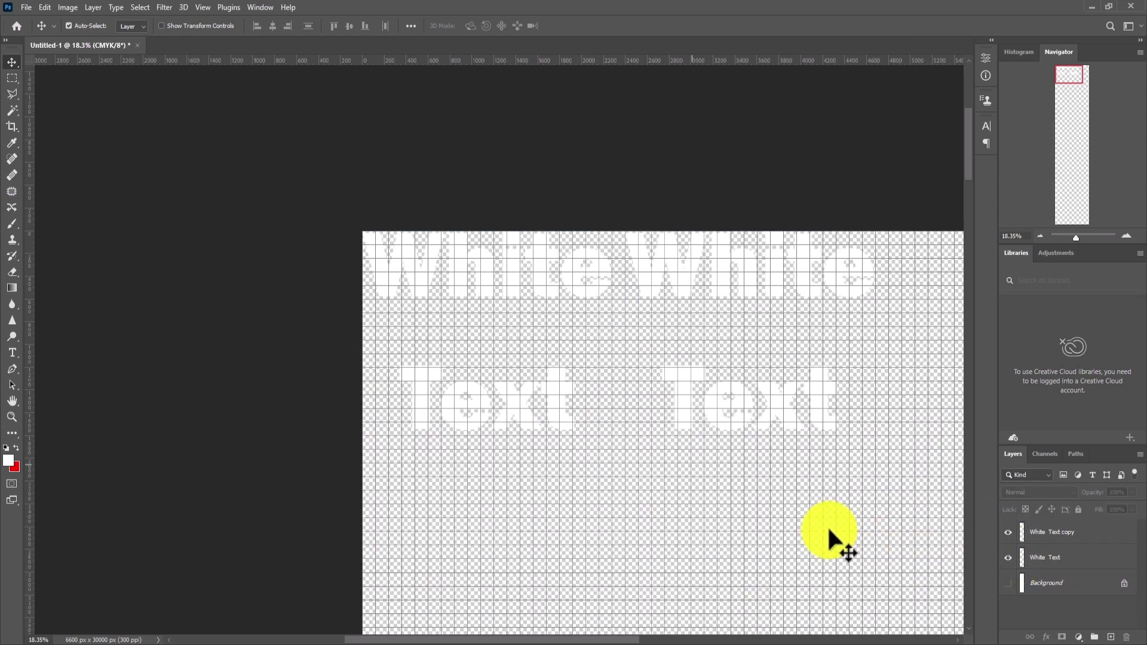
{"action": "left_click_drag", "start_coordinate": [727, 499], "coordinate": [514, 336]}
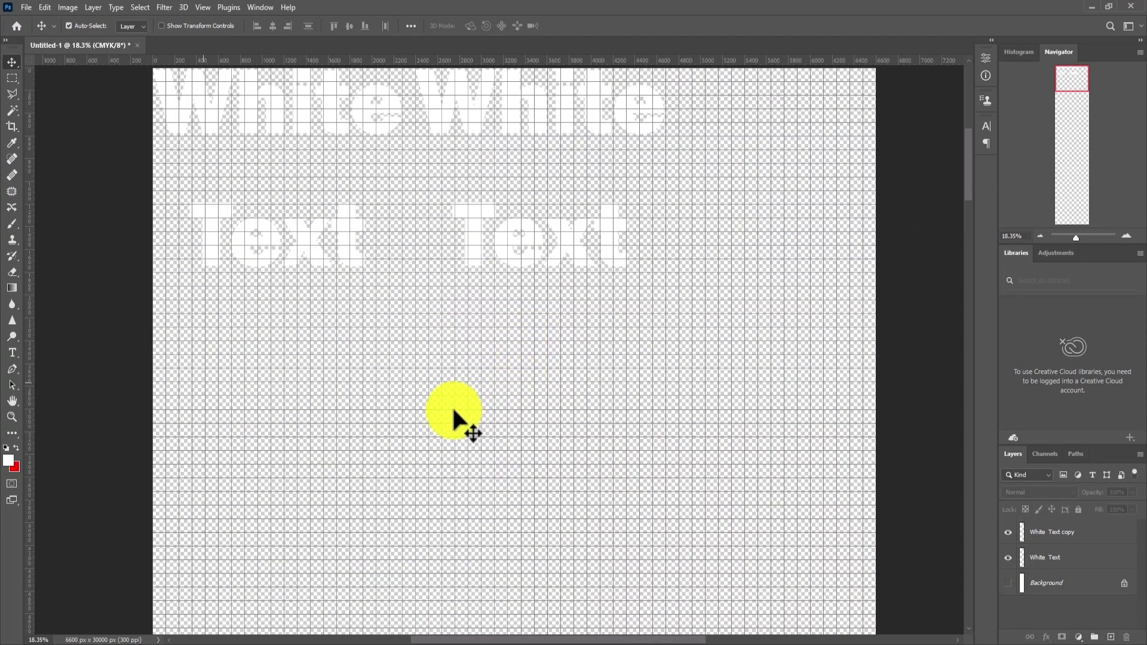
{"action": "key", "text": "alt+Tab"}
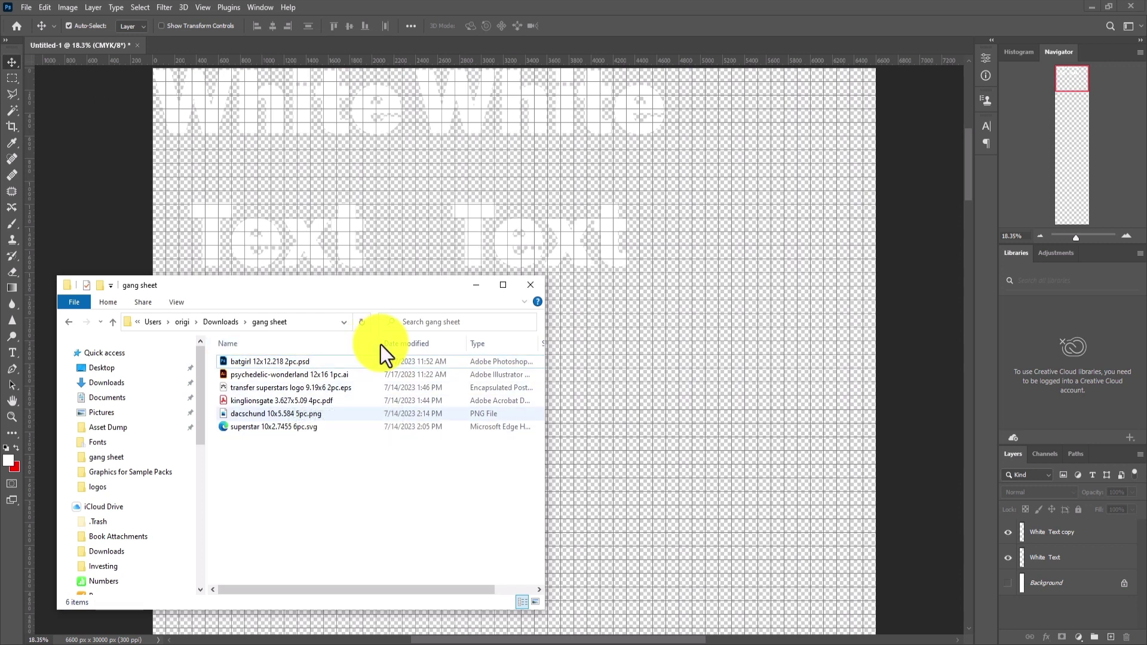
- Open batgirl 12x12.218 2pc.psd, copy its 12.217 in height from Image Size, then close it
{"action": "left_click", "coordinate": [274, 363]}
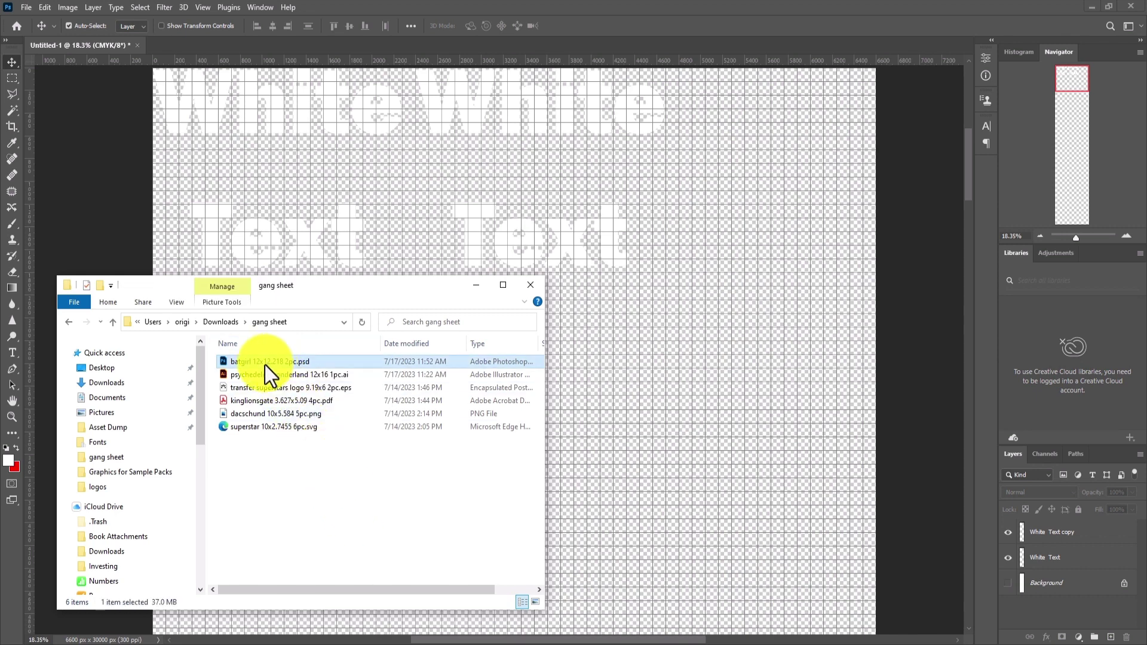
{"action": "left_click_drag", "start_coordinate": [264, 365], "coordinate": [485, 2]}
{"action": "left_click", "coordinate": [71, 9]}
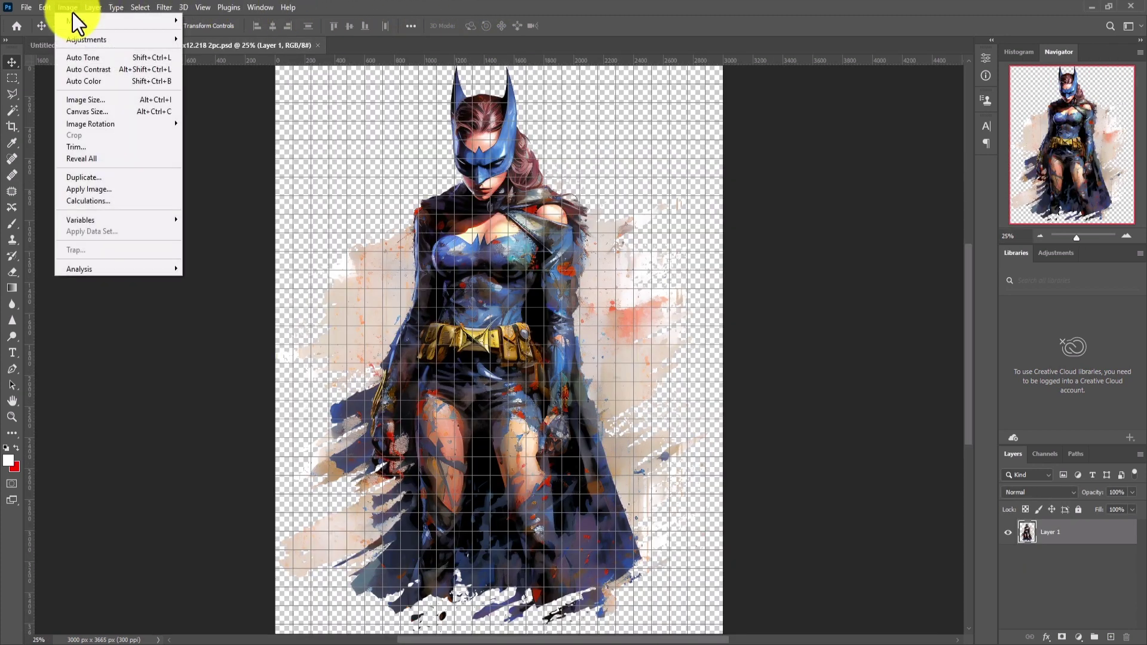
{"action": "left_click", "coordinate": [103, 103]}
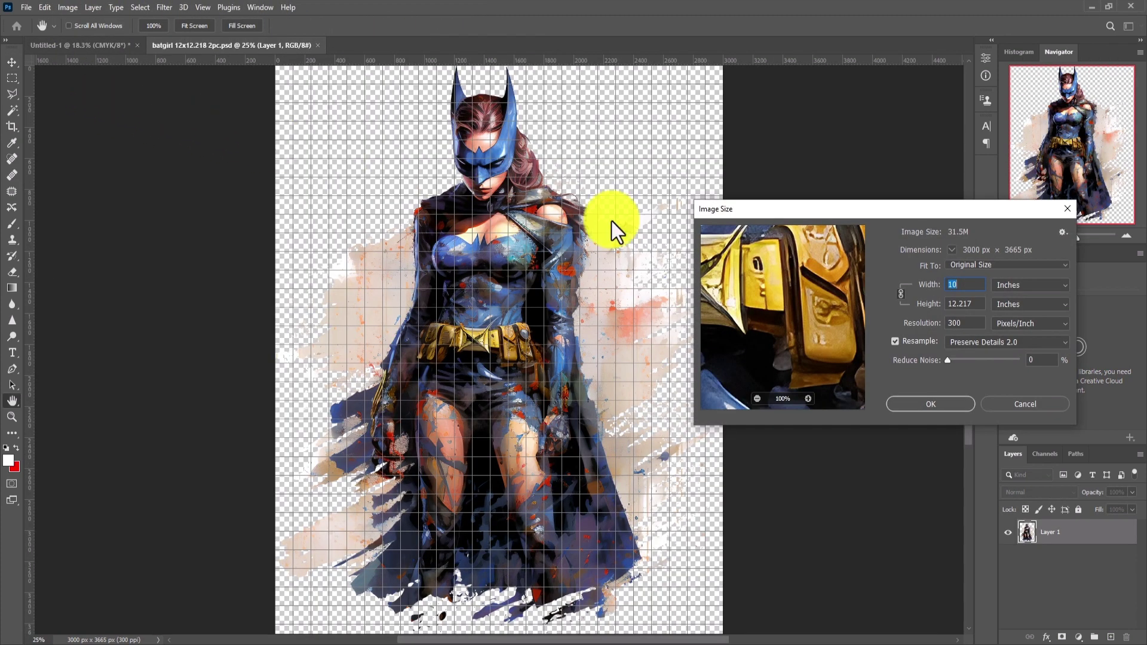
{"action": "double_click", "coordinate": [976, 303]}
{"action": "key", "text": "ctrl+c"}
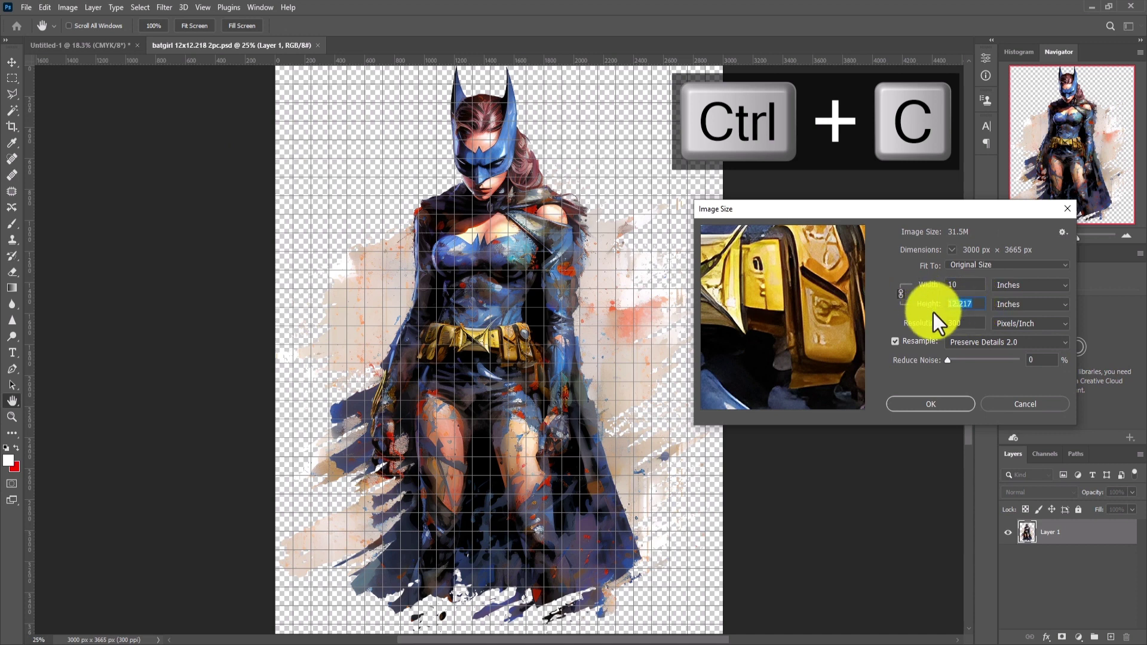
{"action": "left_click", "coordinate": [1019, 405]}
{"action": "left_click", "coordinate": [320, 44]}
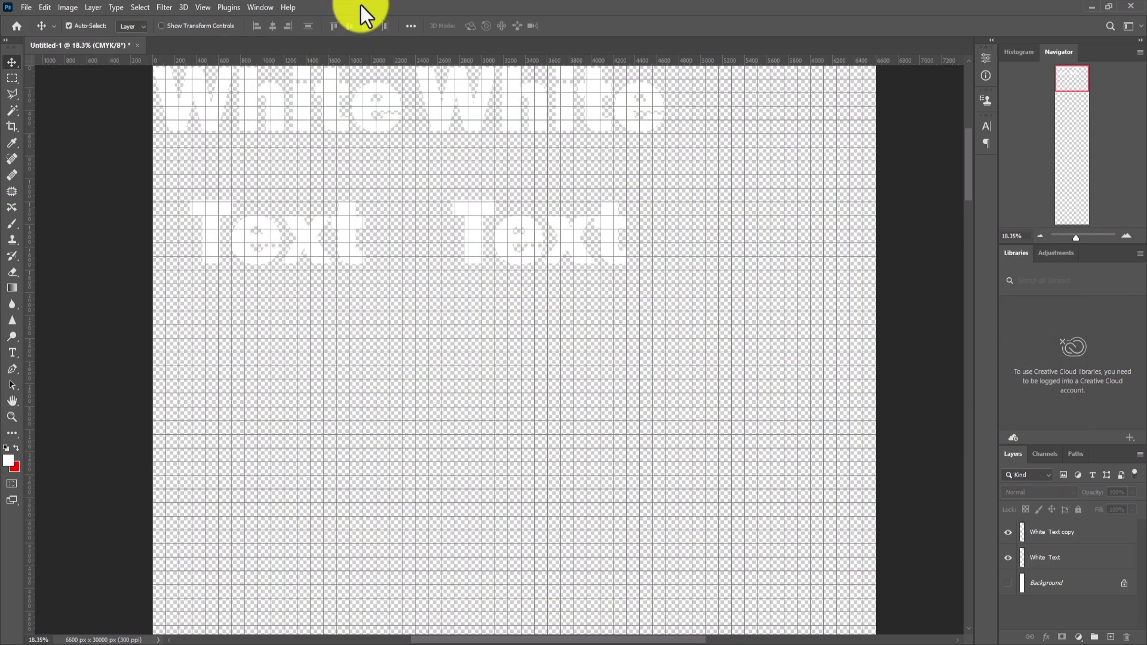
- Rename the batgirl file to 'batgirl 10x12.217 2pc' by pasting in the copied height
{"action": "key", "text": "alt+Tab"}
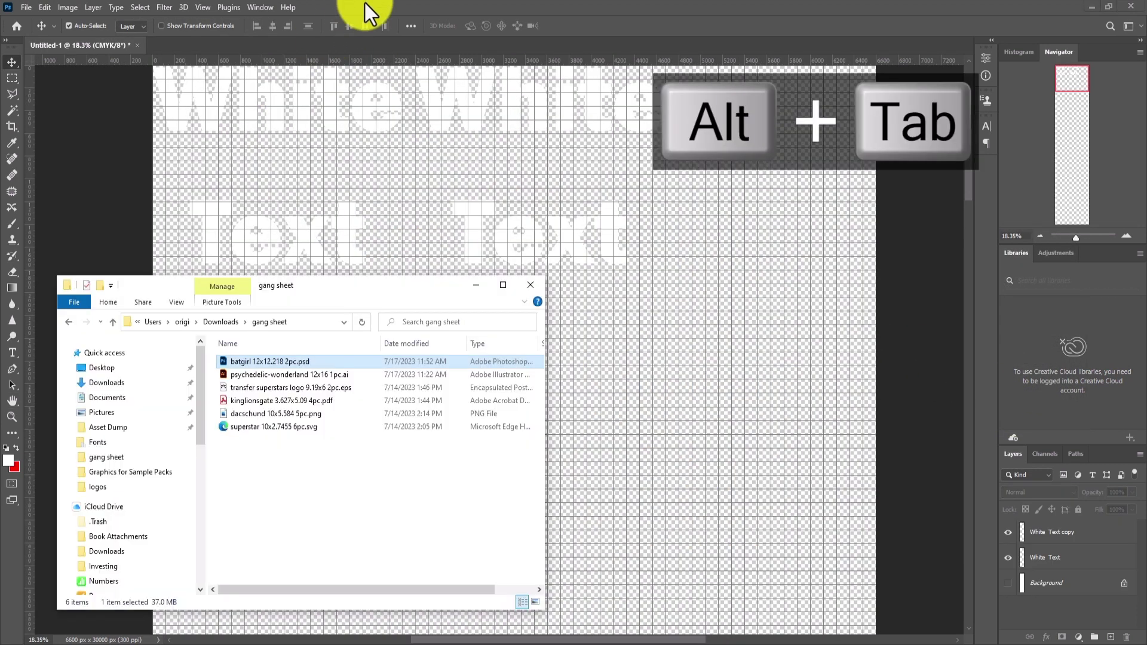
{"action": "left_click", "coordinate": [258, 364]}
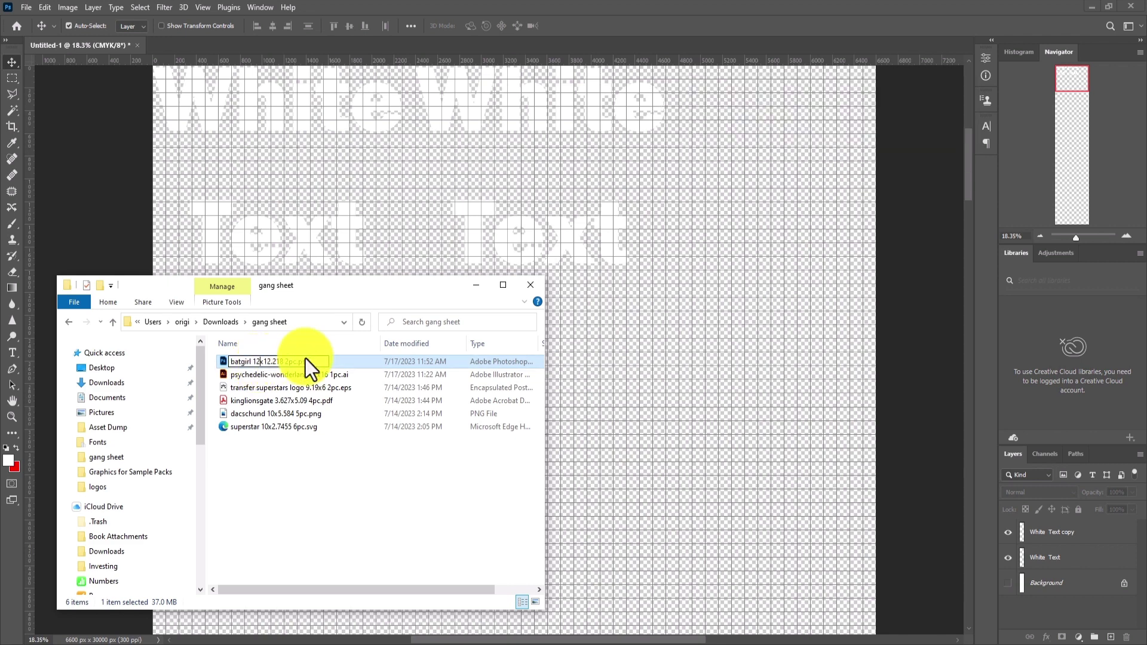
{"action": "type", "text": "0"}
{"action": "key", "text": "ctrl+shift+Right"}
{"action": "key", "text": "ctrl+shift+Left"}
{"action": "key", "text": "ctrl+shift+Left"}
{"action": "key", "text": "ctrl+shift+Right"}
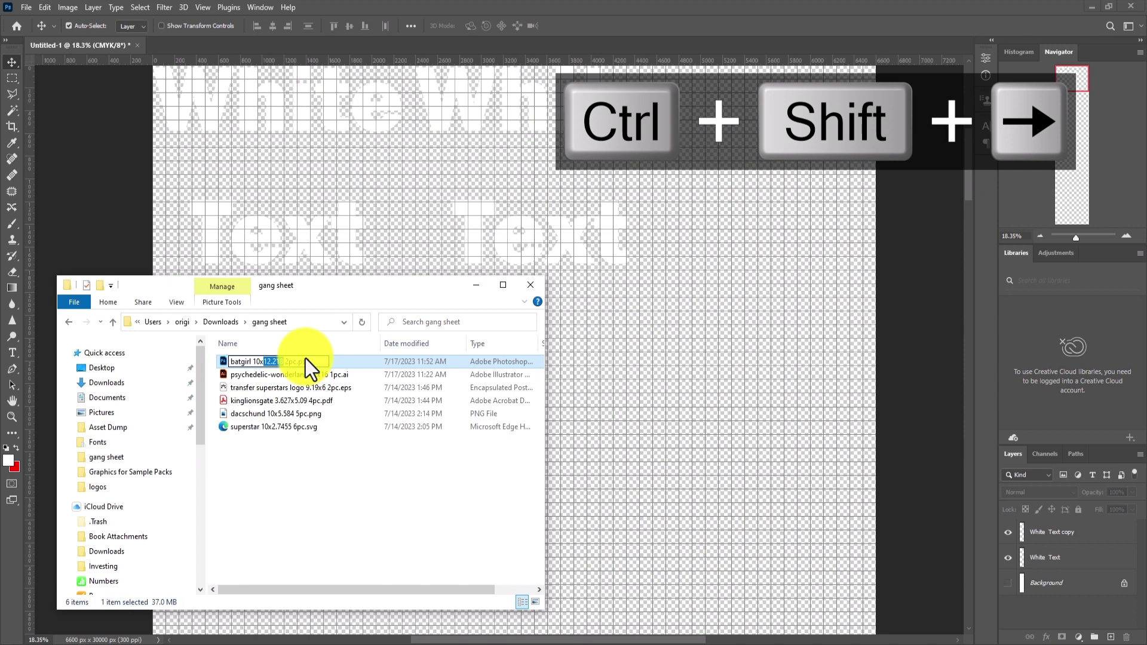
{"action": "key", "text": "ctrl+v"}
{"action": "key", "text": "Return"}
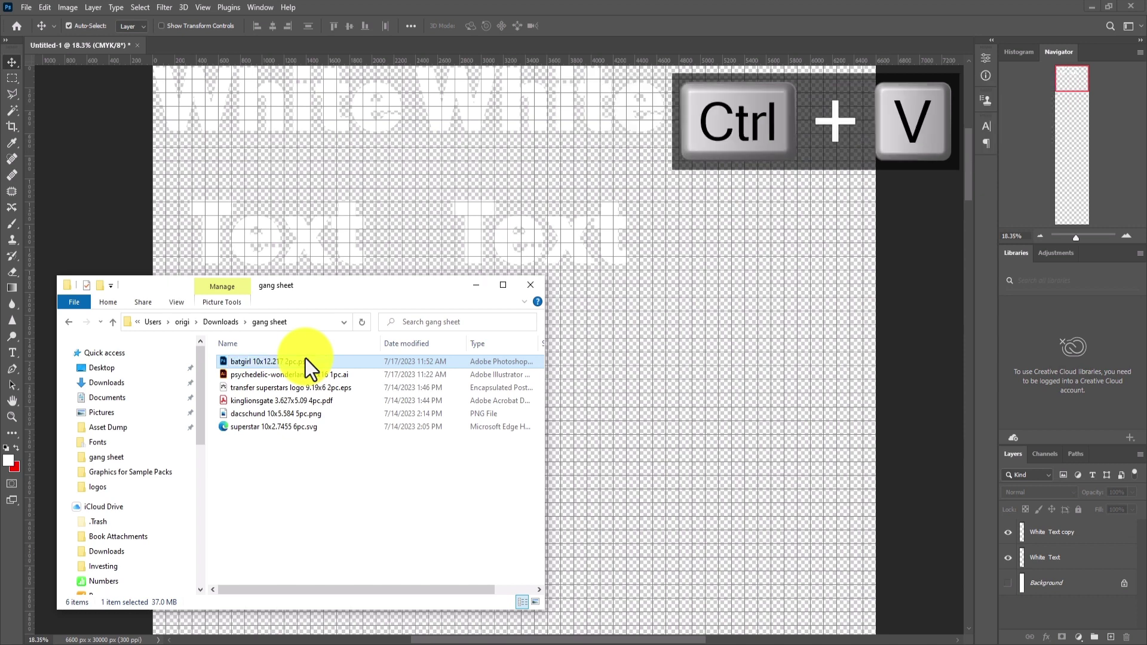
- Place batgirl 10x12.217 2pc.psd on the gang sheet and move it just below the White Text rows
{"action": "left_click_drag", "start_coordinate": [272, 364], "coordinate": [701, 368]}
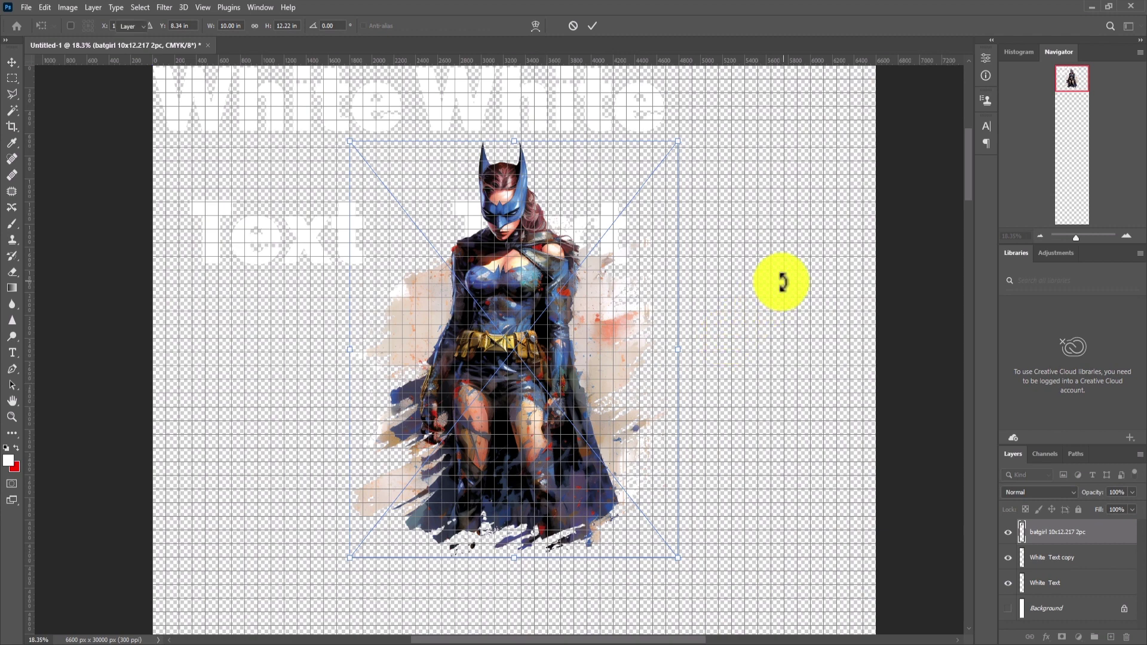
{"action": "key", "text": "Return"}
{"action": "left_click_drag", "start_coordinate": [359, 223], "coordinate": [461, 286]}
{"action": "left_click", "coordinate": [594, 363]}
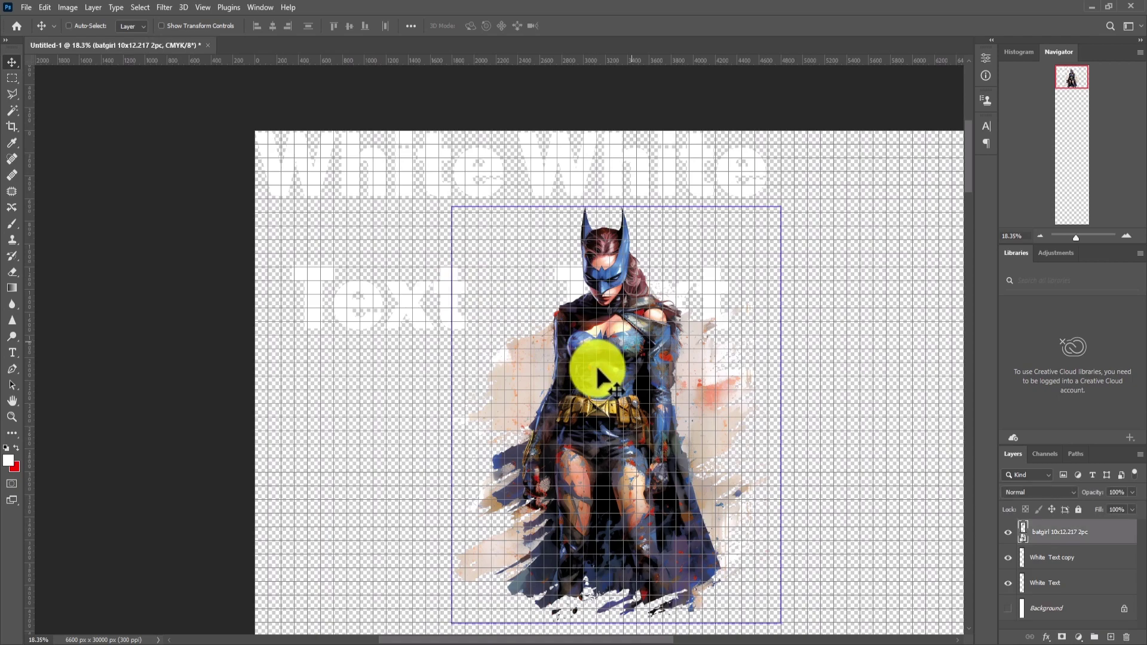
{"action": "left_click_drag", "start_coordinate": [551, 425], "coordinate": [435, 362]}
{"action": "left_click_drag", "start_coordinate": [558, 328], "coordinate": [468, 363]}
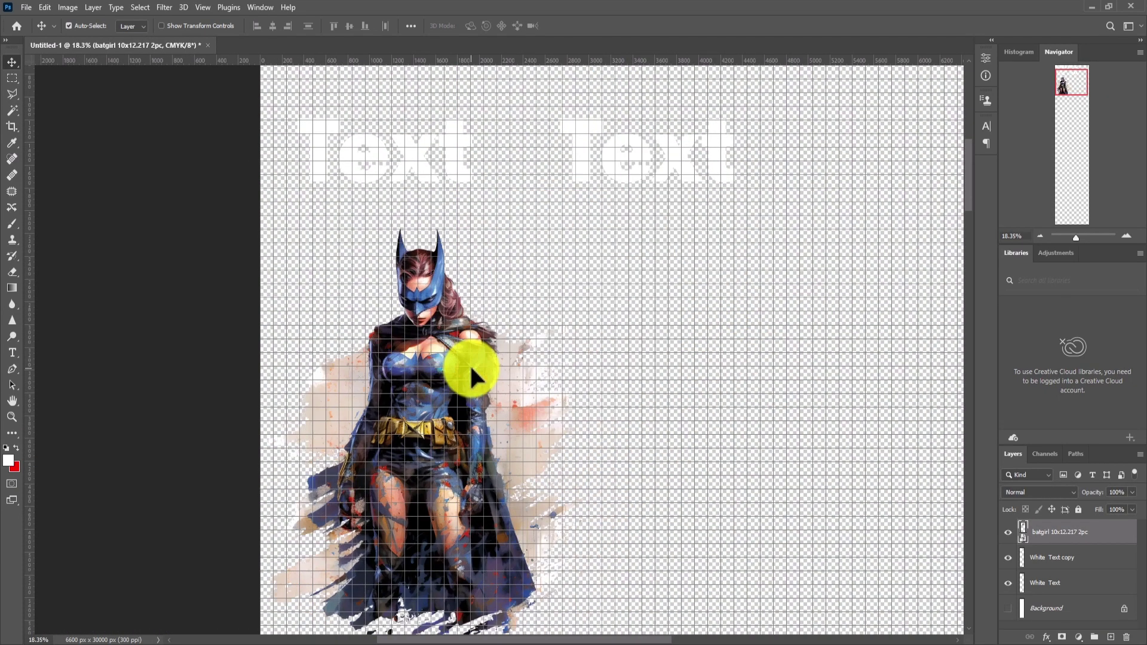
{"action": "left_click", "coordinate": [405, 155]}
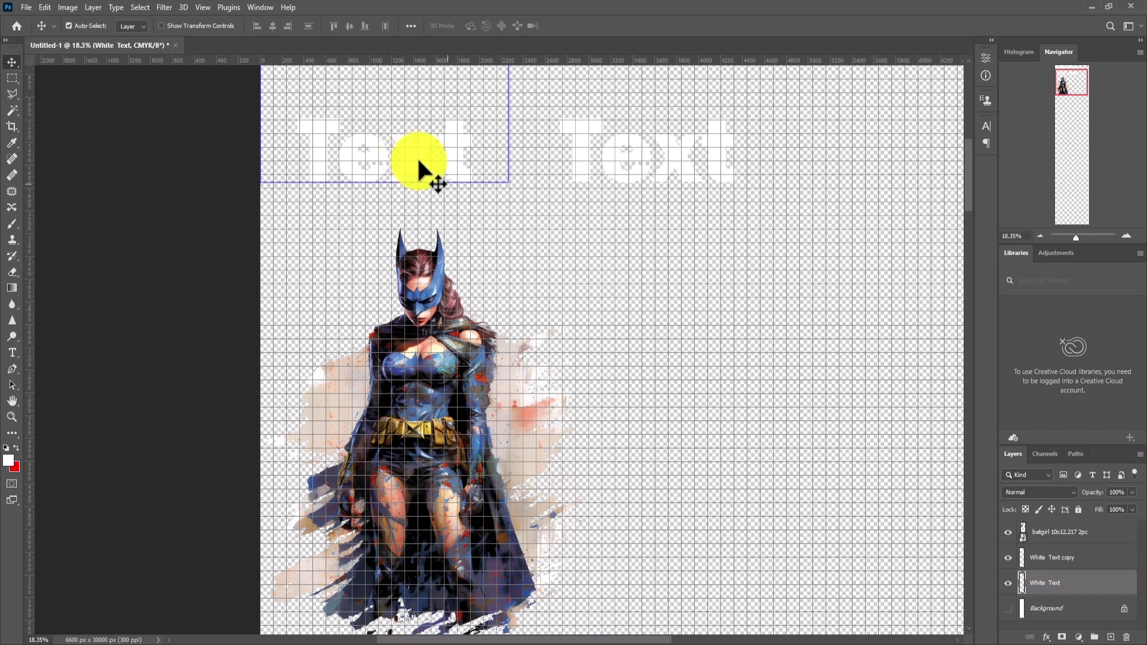
{"action": "mouse_move", "coordinate": [424, 336]}
{"action": "left_mouse_down"}
{"action": "mouse_move", "coordinate": [418, 364]}
{"action": "mouse_move", "coordinate": [422, 346]}
{"action": "left_mouse_up"}
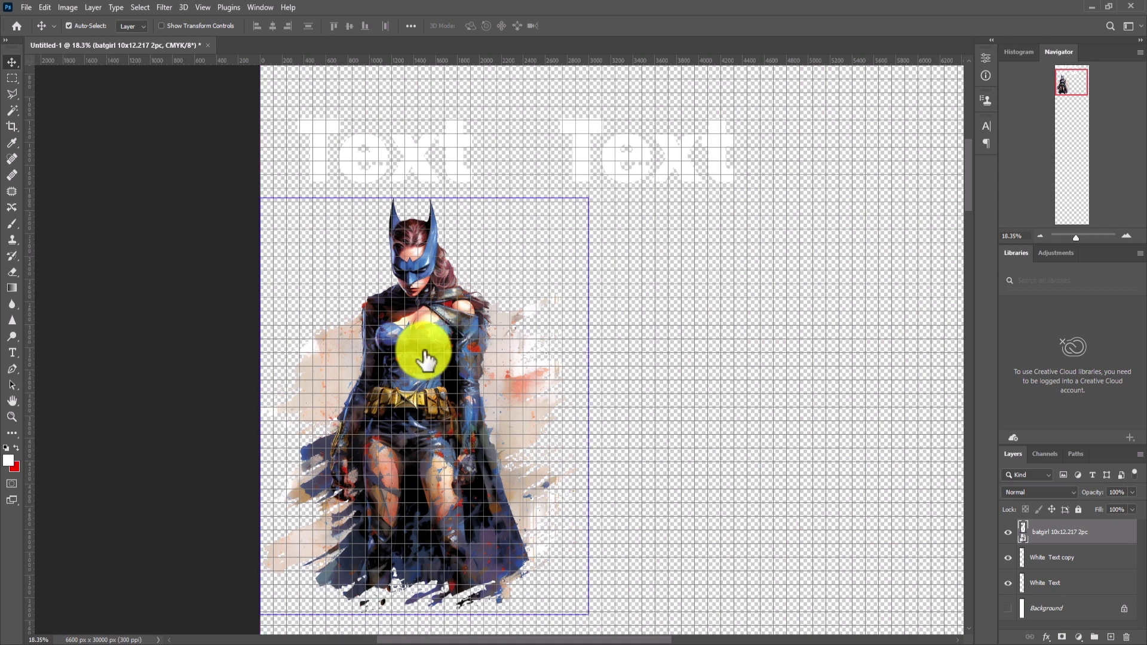
{"action": "left_click", "coordinate": [1009, 608]}
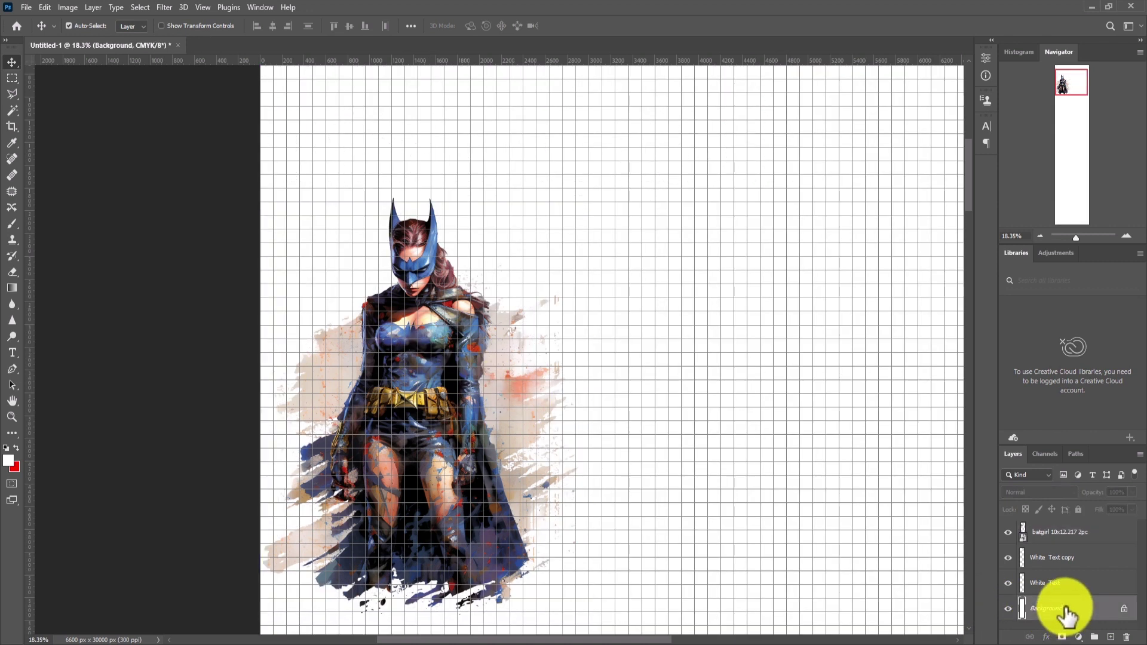
{"action": "left_click", "coordinate": [1088, 532], "text": "ctrl"}
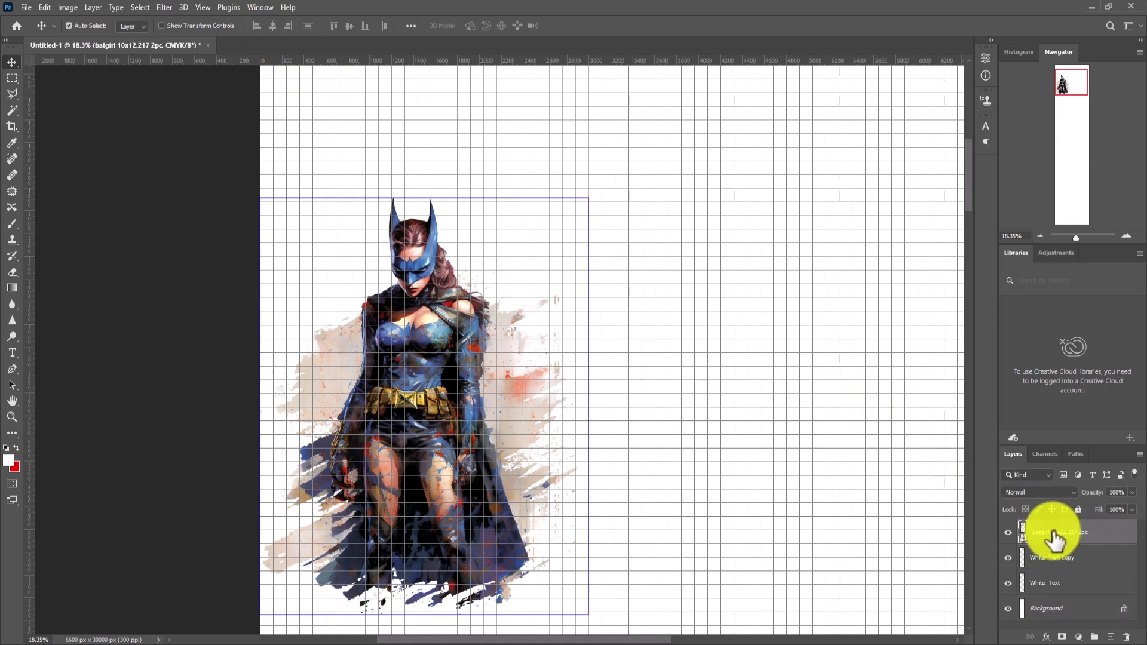
{"action": "left_click", "coordinate": [738, 478]}
{"action": "left_click", "coordinate": [1008, 609]}
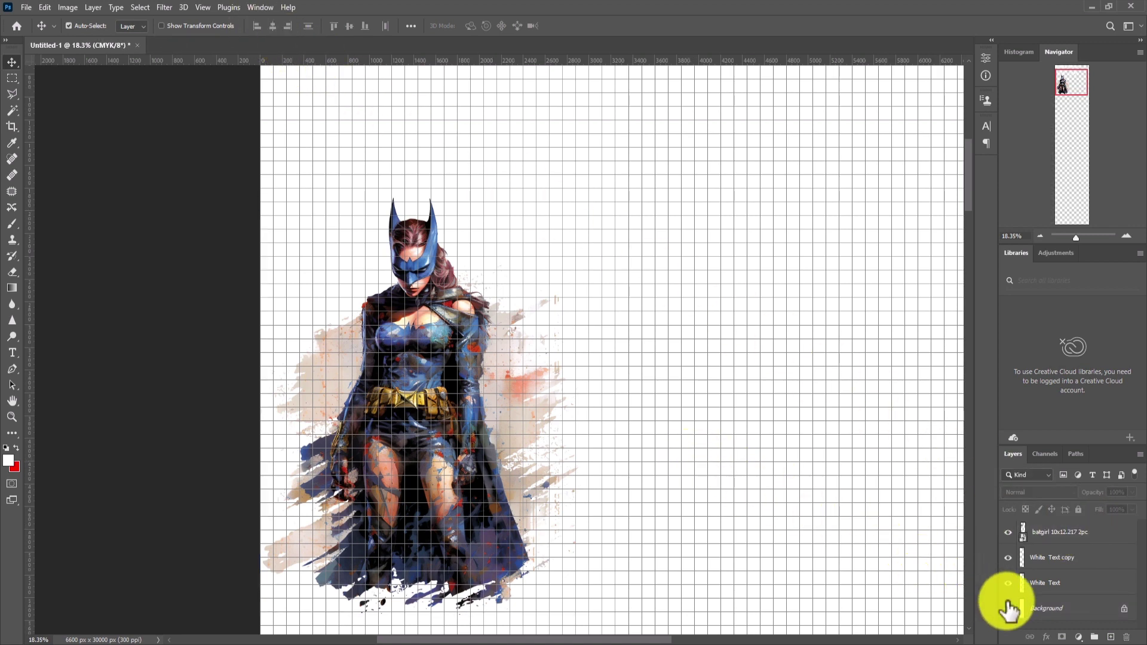
{"action": "left_click", "coordinate": [481, 393]}
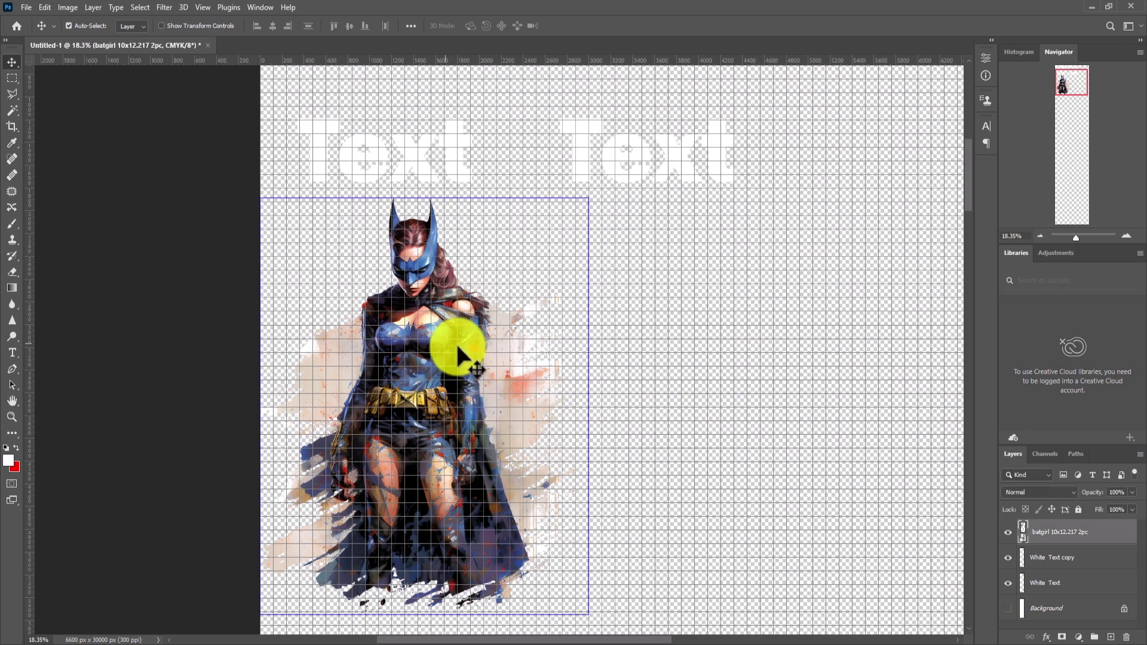
{"action": "key", "text": "alt+Tab"}
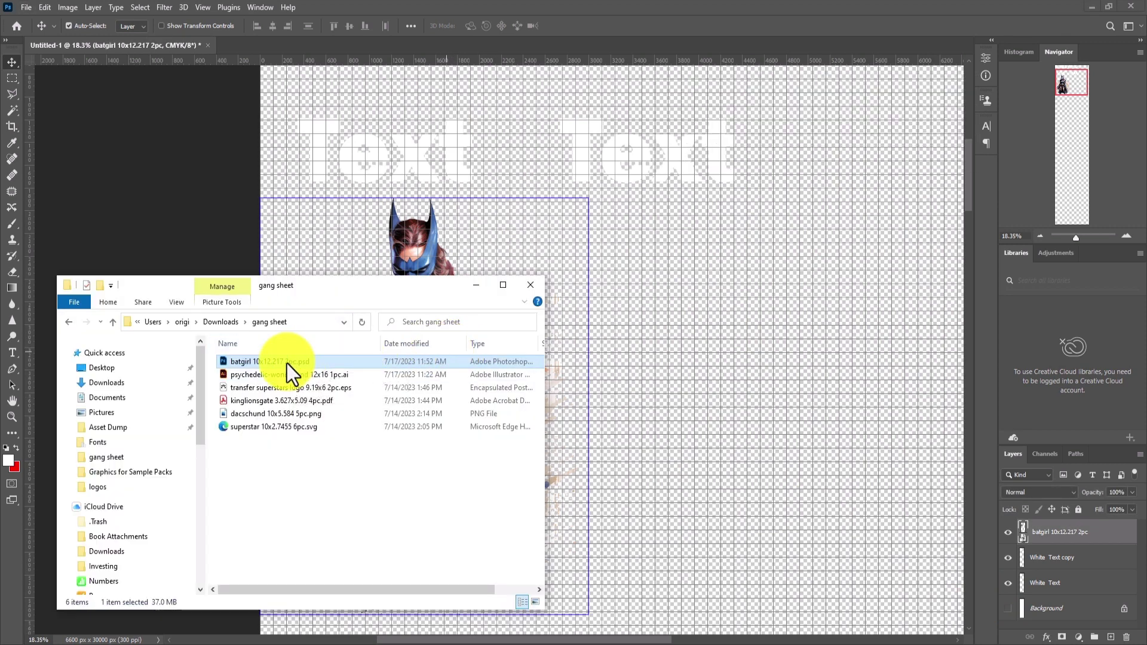
{"action": "left_click", "coordinate": [617, 1]}
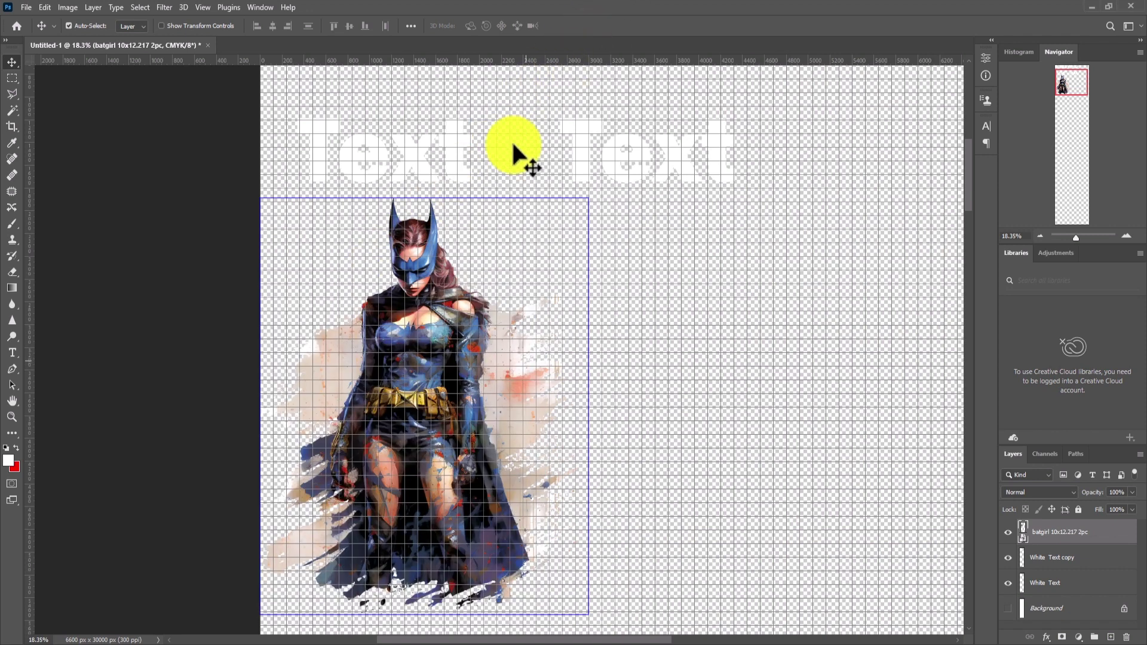
{"action": "left_click_drag", "start_coordinate": [386, 318], "coordinate": [548, 304]}
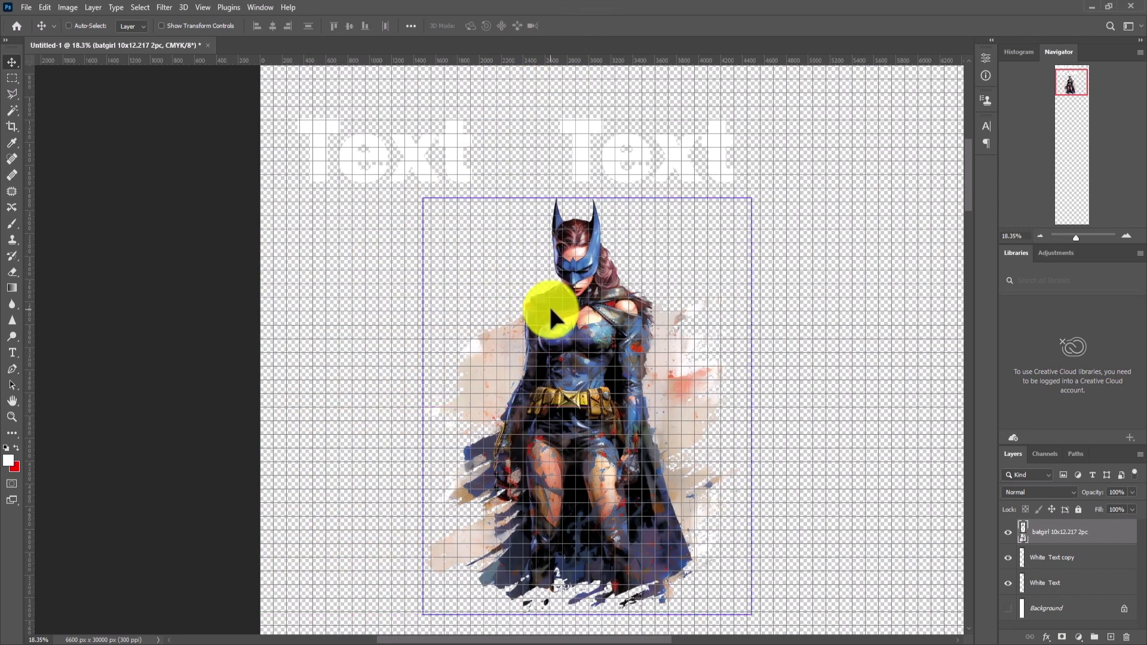
{"action": "key", "text": "ctrl+z"}
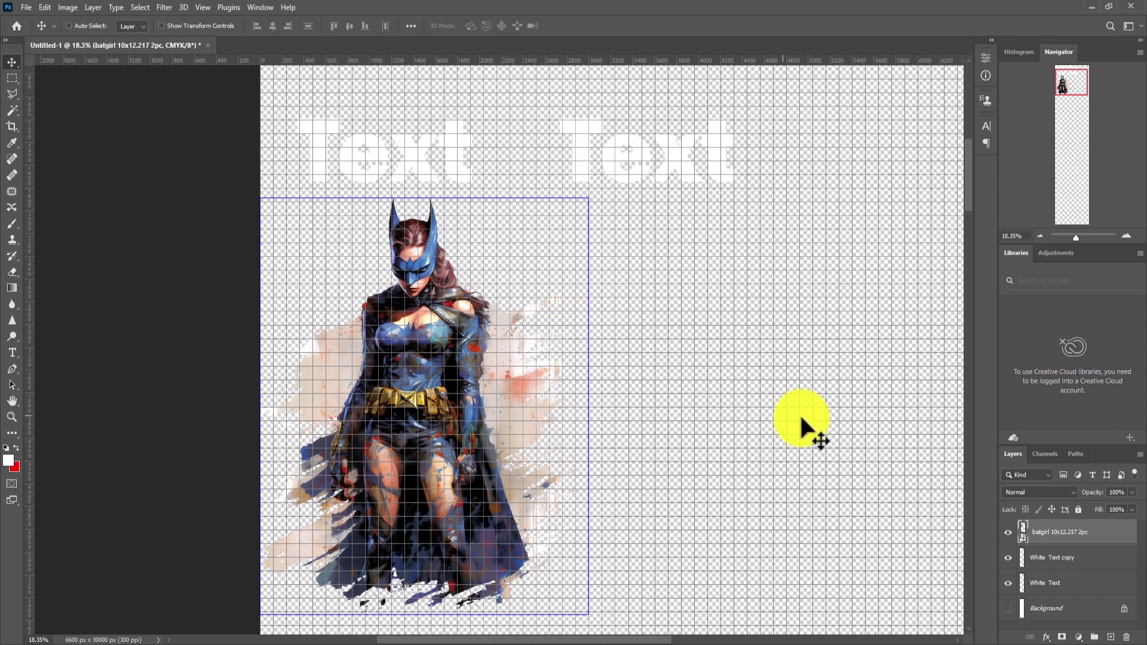
{"action": "key", "text": "ctrl"}
- Alt-drag a batgirl duplicate to the right of the original and select both figures
{"action": "key", "text": "ctrl+j"}
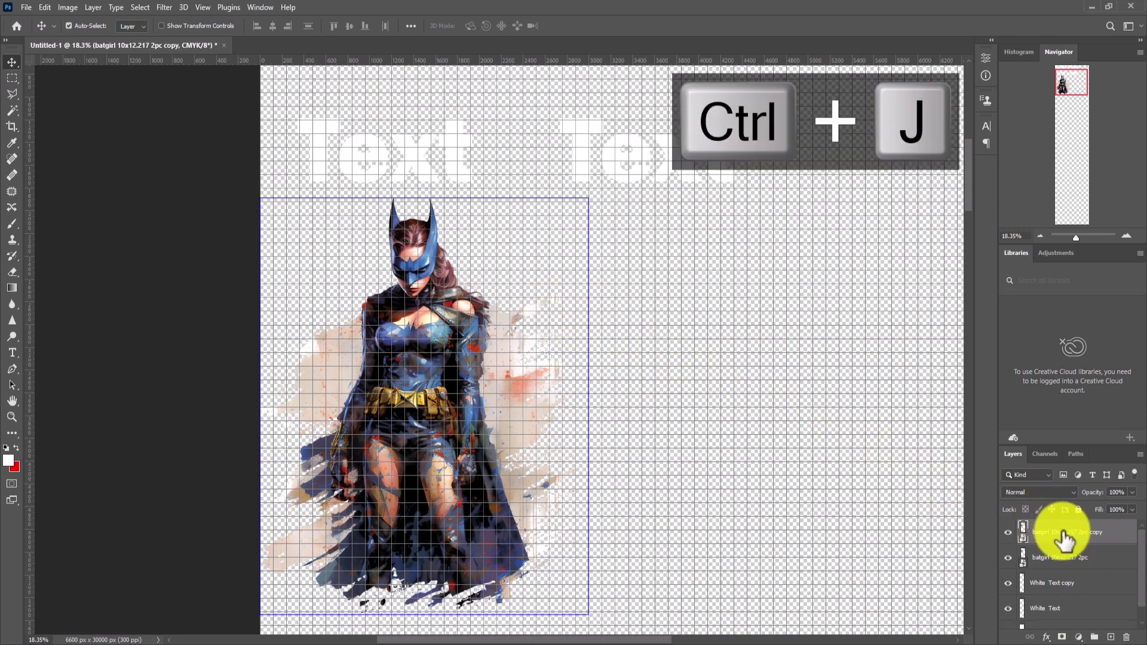
{"action": "key", "text": "ctrl+z"}
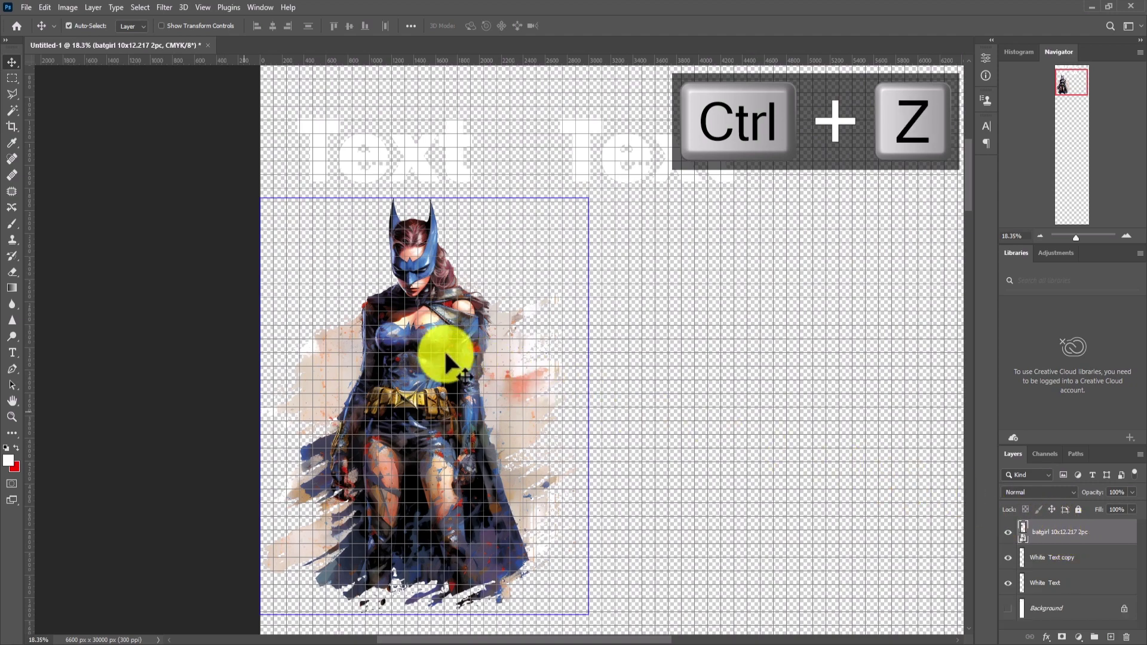
{"action": "left_click_drag", "start_coordinate": [431, 358], "coordinate": [772, 429]}
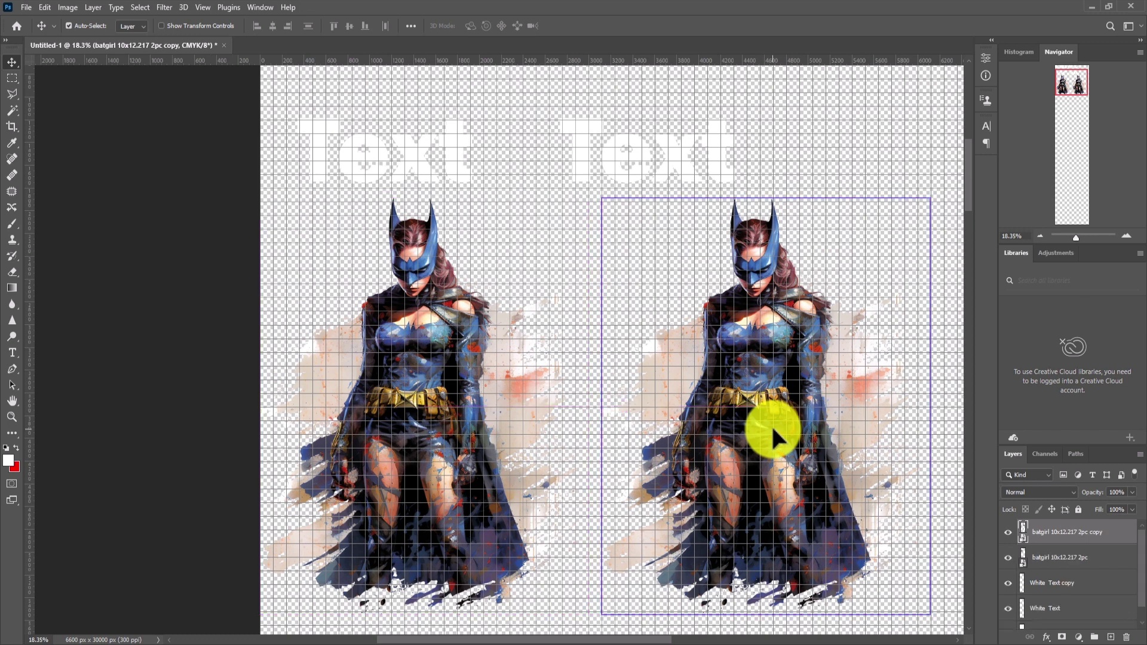
{"action": "left_click", "coordinate": [789, 169]}
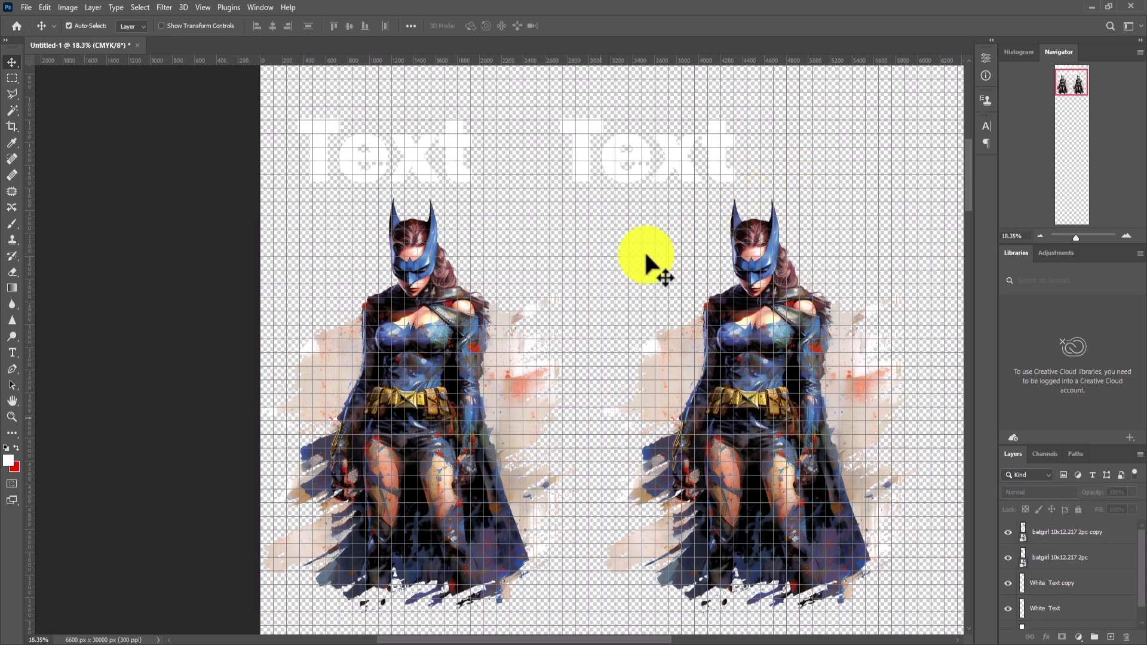
{"action": "left_click", "coordinate": [474, 359]}
{"action": "left_click", "coordinate": [719, 356], "text": "shift"}
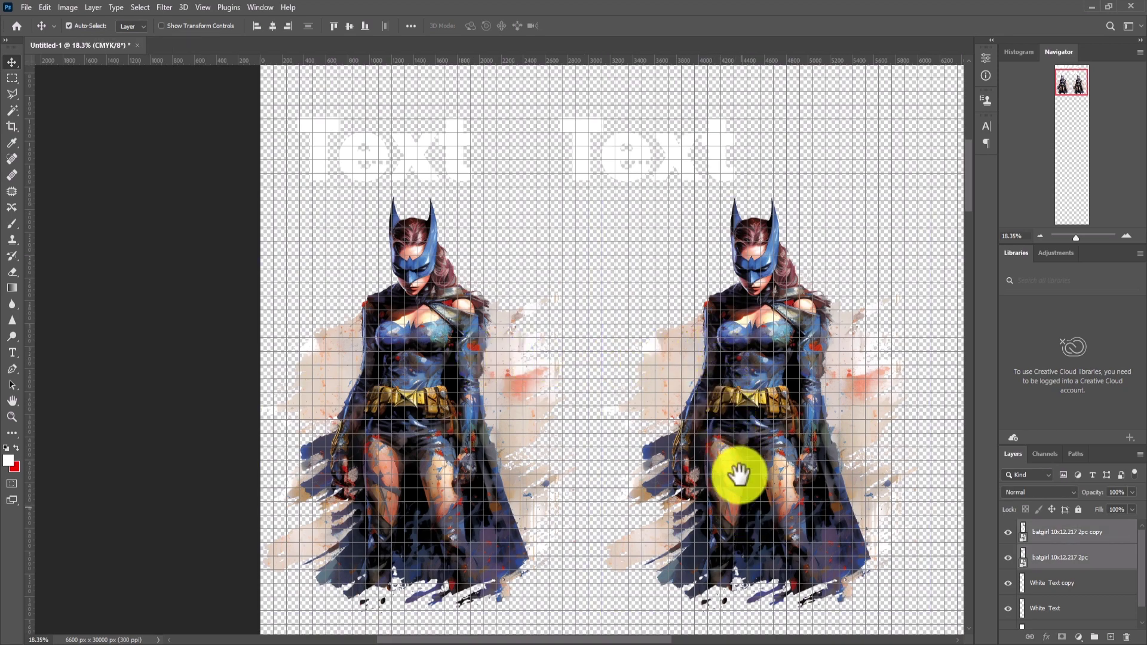
- Drag psychedelic-wonderland 12x16 1pc.ai from the gang sheet folder onto the Photoshop canvas
{"action": "scroll", "coordinate": [730, 474], "scroll_direction": "down", "scroll_amount": 10}
{"action": "scroll", "coordinate": [730, 473], "scroll_direction": "right", "scroll_amount": 4}
{"action": "left_click", "coordinate": [395, 465]}
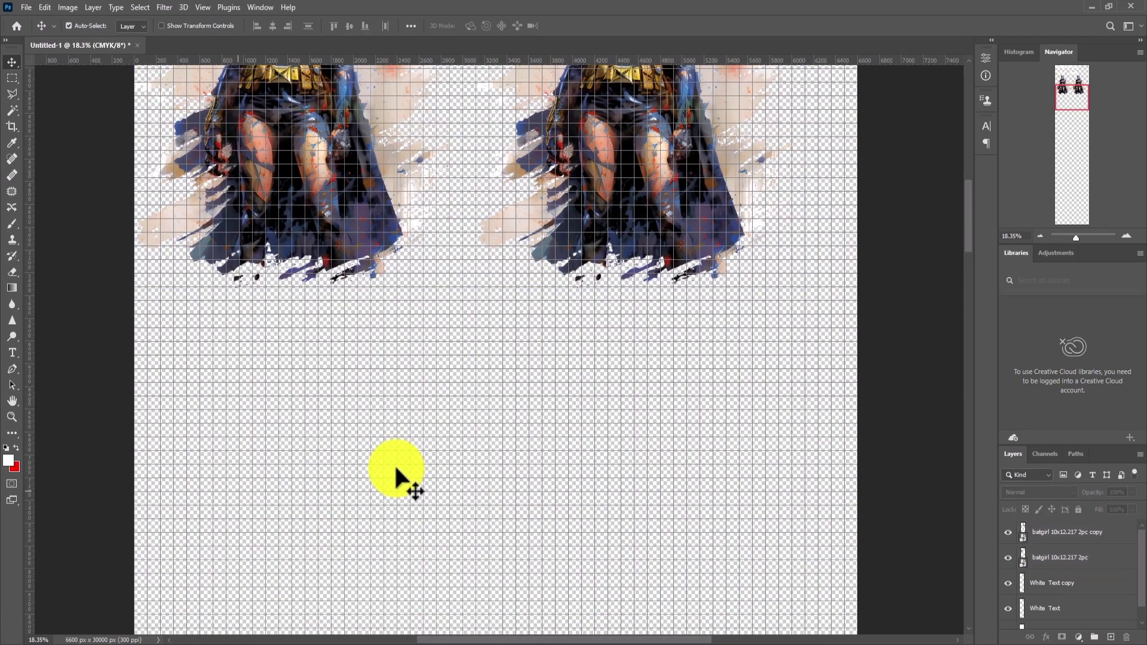
{"action": "left_click", "coordinate": [322, 642]}
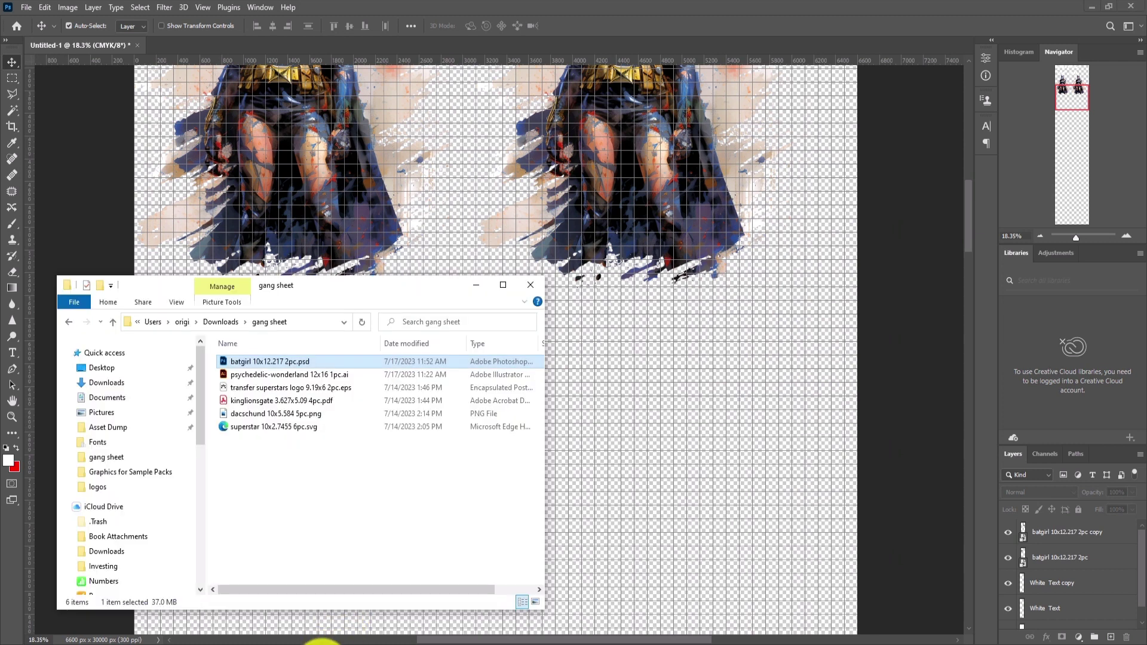
{"action": "left_click", "coordinate": [325, 373]}
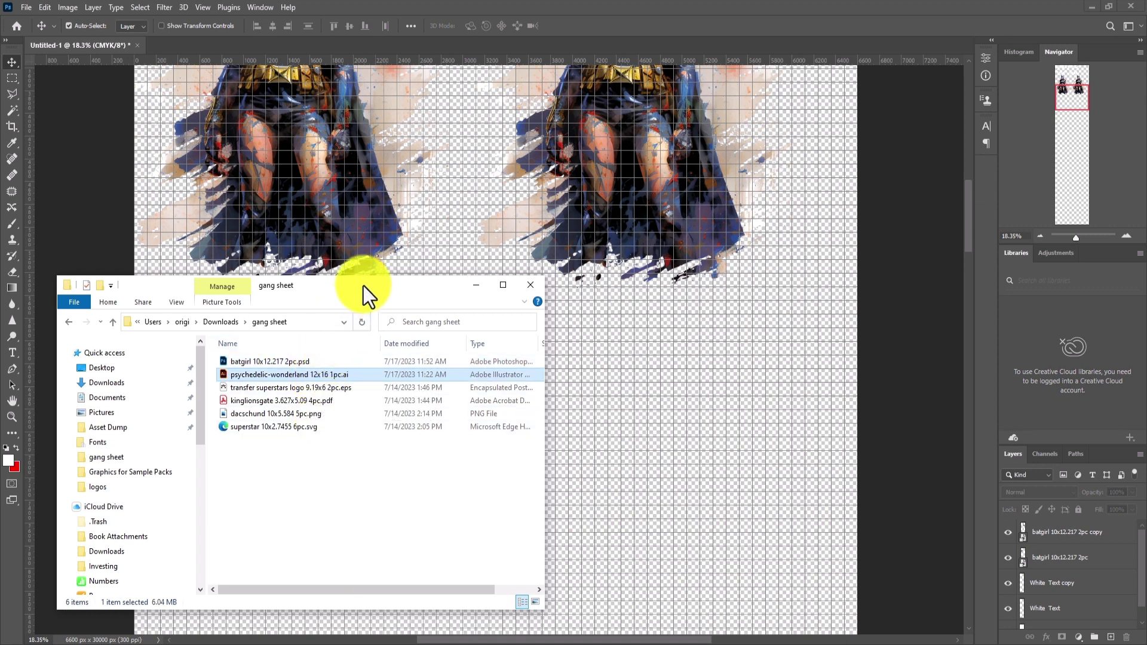
{"action": "left_click_drag", "start_coordinate": [364, 285], "coordinate": [329, 366]}
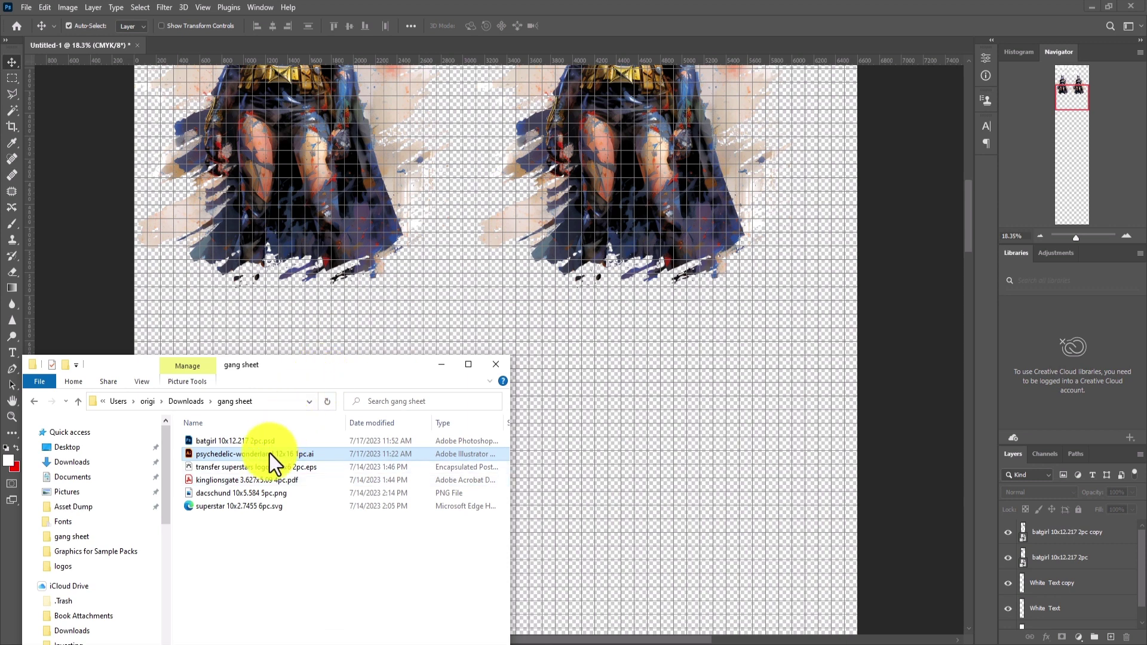
{"action": "left_click_drag", "start_coordinate": [270, 454], "coordinate": [445, 332]}
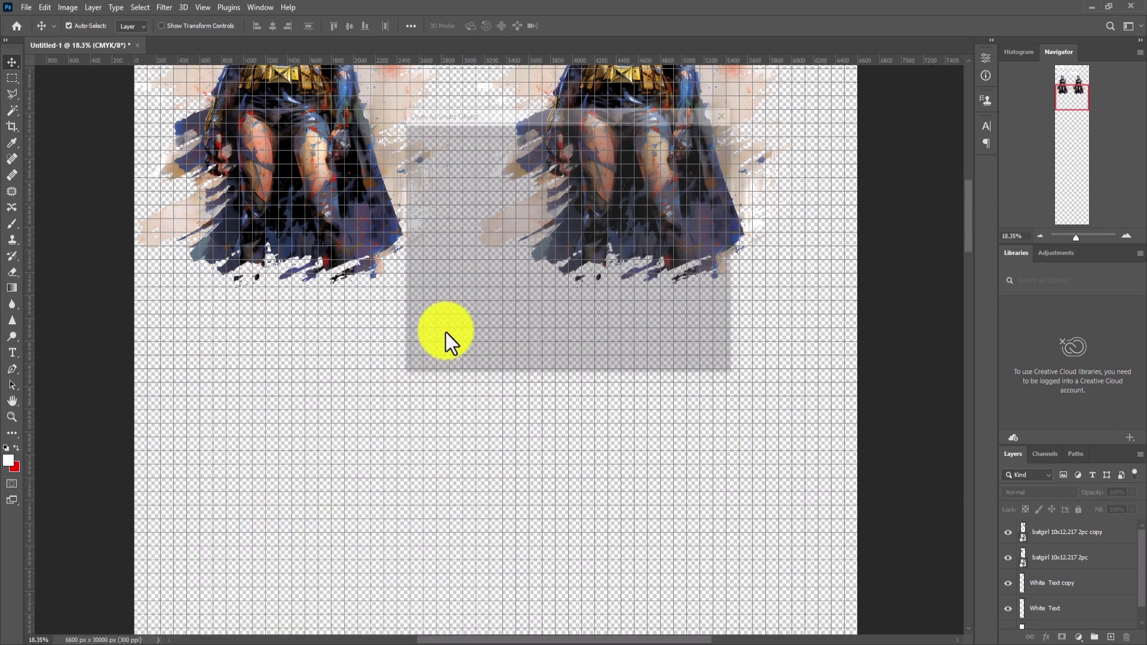
- Place the psychedelic-wonderland artwork as a smart object, rotated -90° onto its side
{"action": "left_click", "coordinate": [675, 365]}
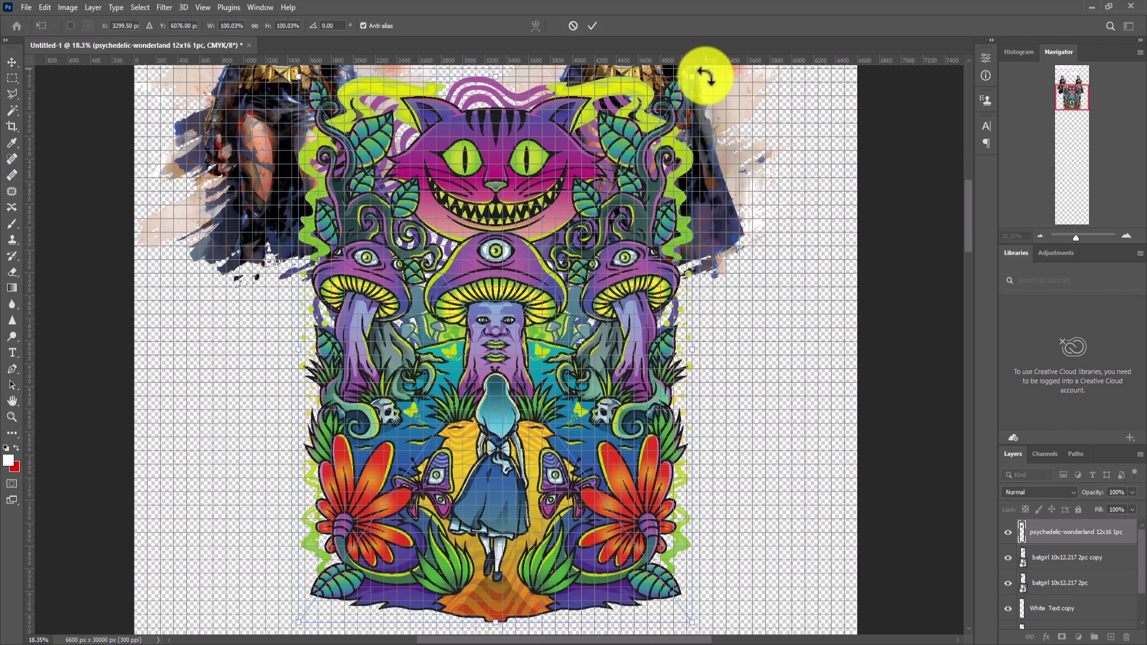
{"action": "left_click_drag", "start_coordinate": [701, 64], "coordinate": [151, 134]}
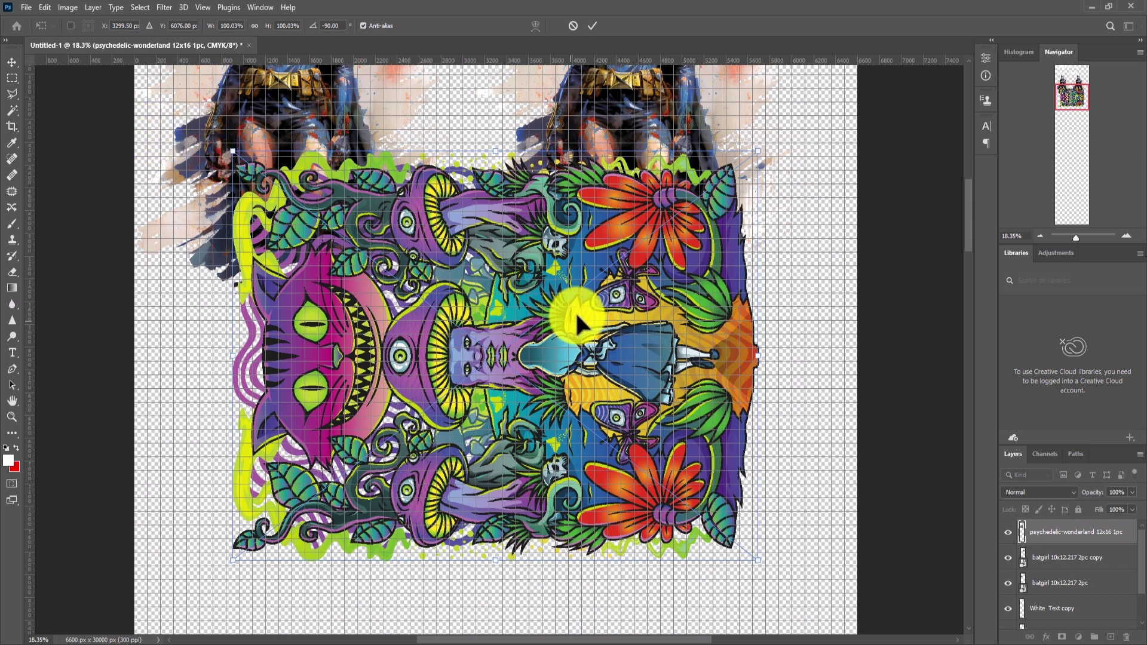
{"action": "key", "text": "Return"}
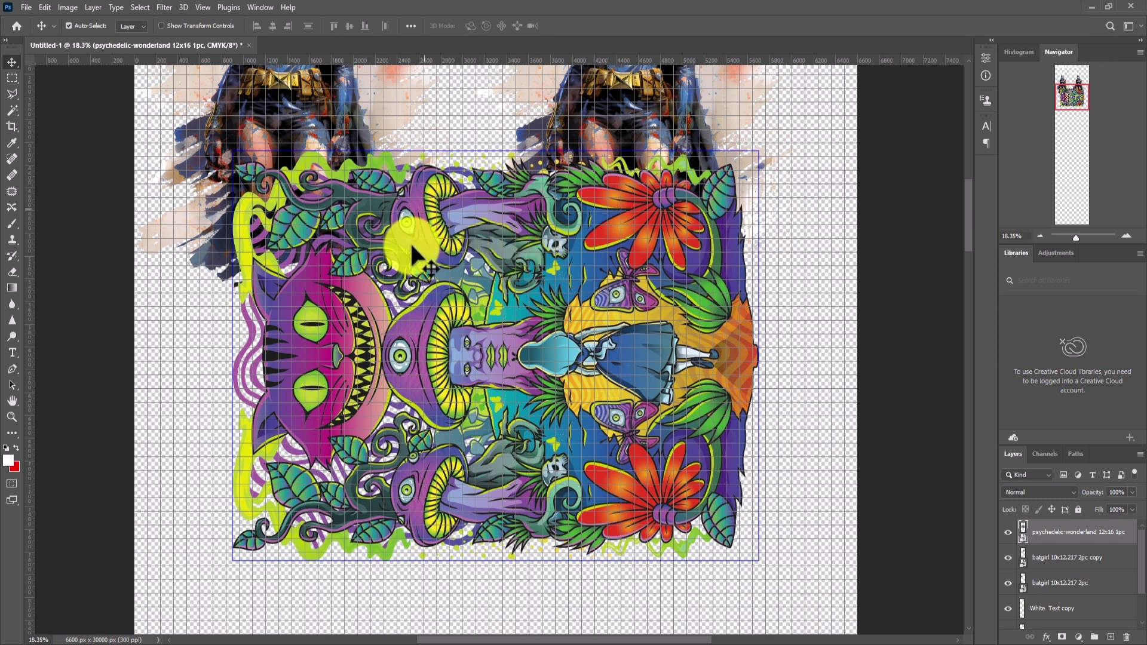
- Shift the artwork left and down, then fine-tune and commit its rotation
{"action": "left_click_drag", "start_coordinate": [383, 252], "coordinate": [359, 308]}
{"action": "key", "text": "ctrl+t"}
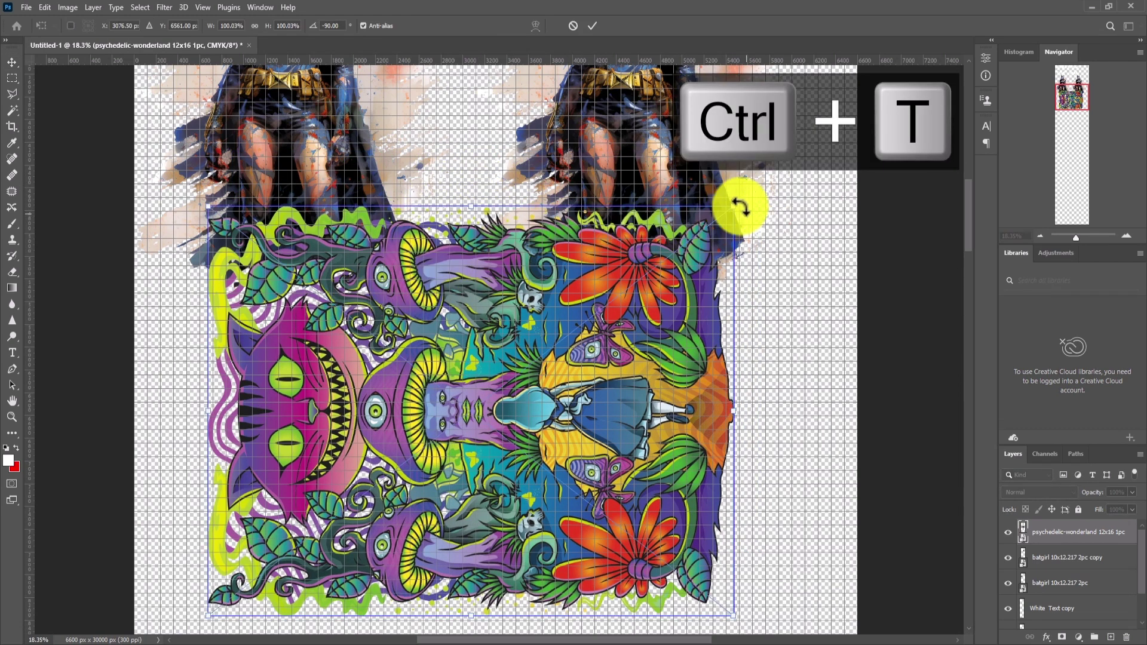
{"action": "left_click_drag", "start_coordinate": [753, 215], "coordinate": [740, 179]}
{"action": "left_click_drag", "start_coordinate": [804, 311], "coordinate": [835, 140]}
{"action": "key", "text": "Return"}
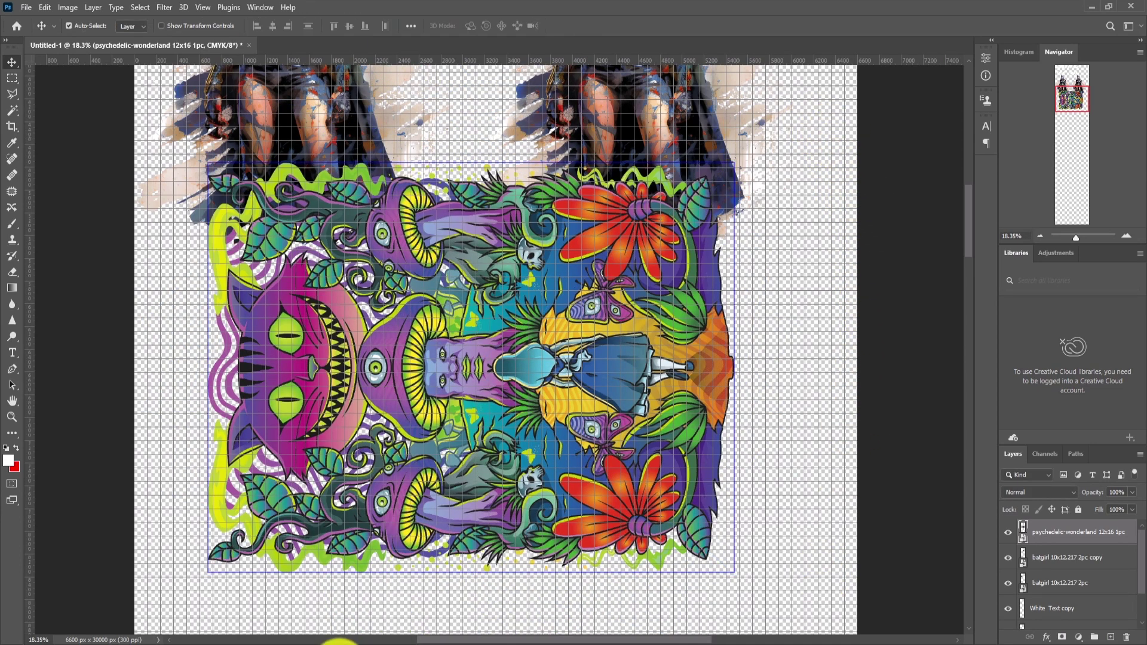
- Move the psychedelic artwork lower and to the left beneath the batgirl pair
{"action": "left_click", "coordinate": [358, 642]}
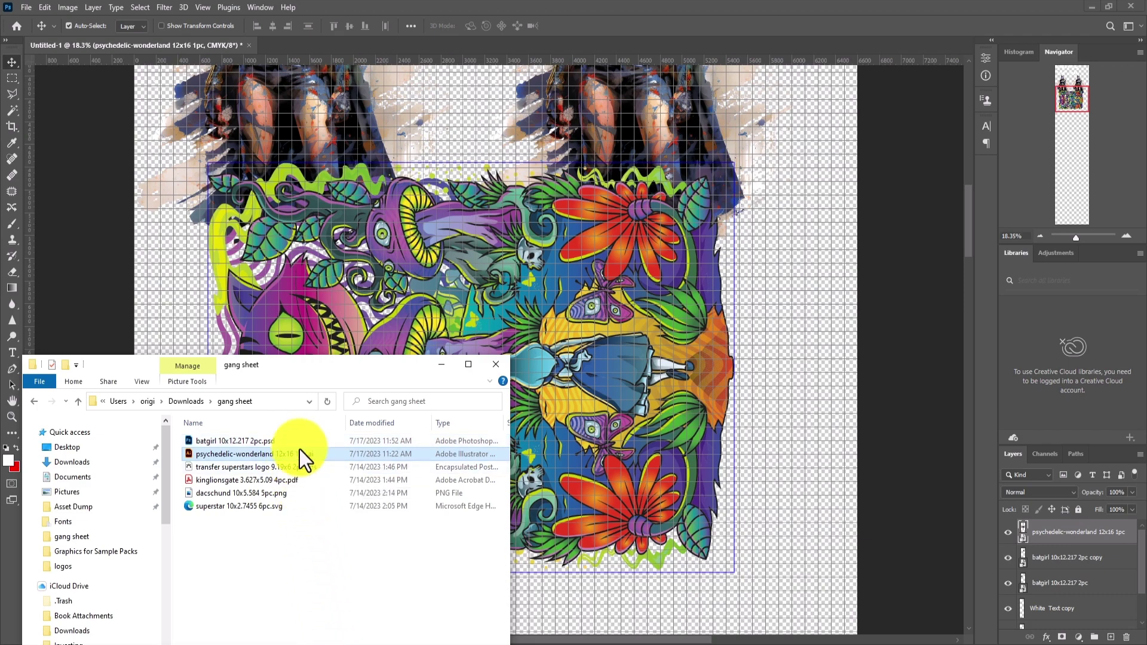
{"action": "left_click", "coordinate": [553, 2]}
{"action": "left_click_drag", "start_coordinate": [557, 290], "coordinate": [541, 397]}
{"action": "left_click", "coordinate": [315, 229], "text": "shift"}
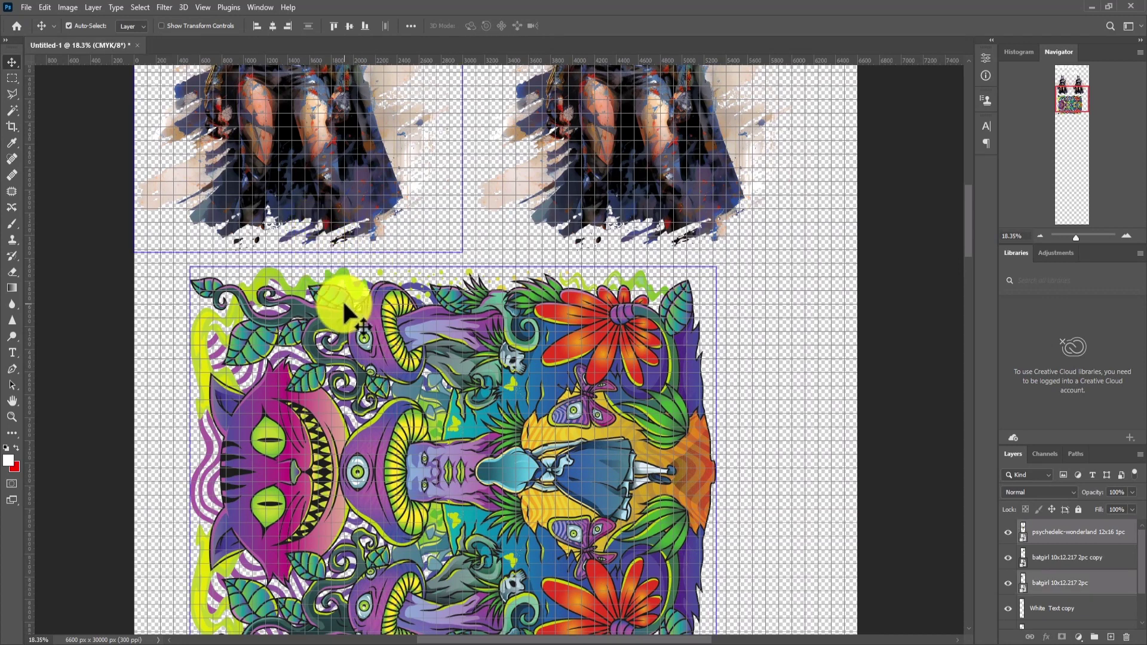
{"action": "left_click", "coordinate": [165, 330]}
{"action": "left_click", "coordinate": [597, 405]}
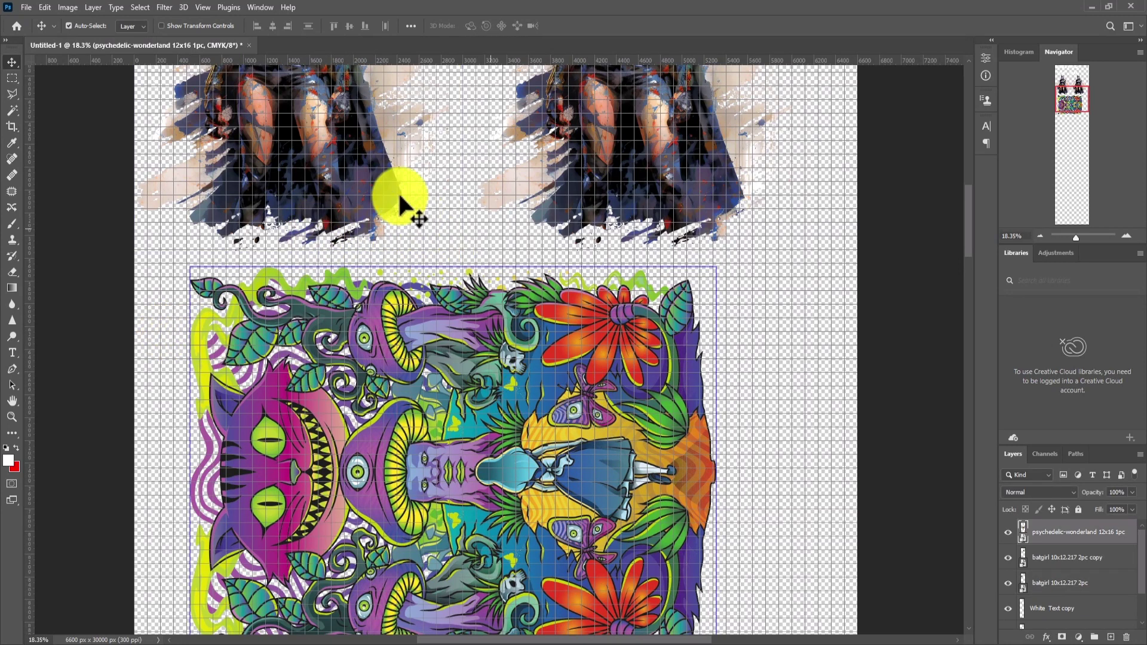
{"action": "left_click", "coordinate": [372, 170], "text": "shift"}
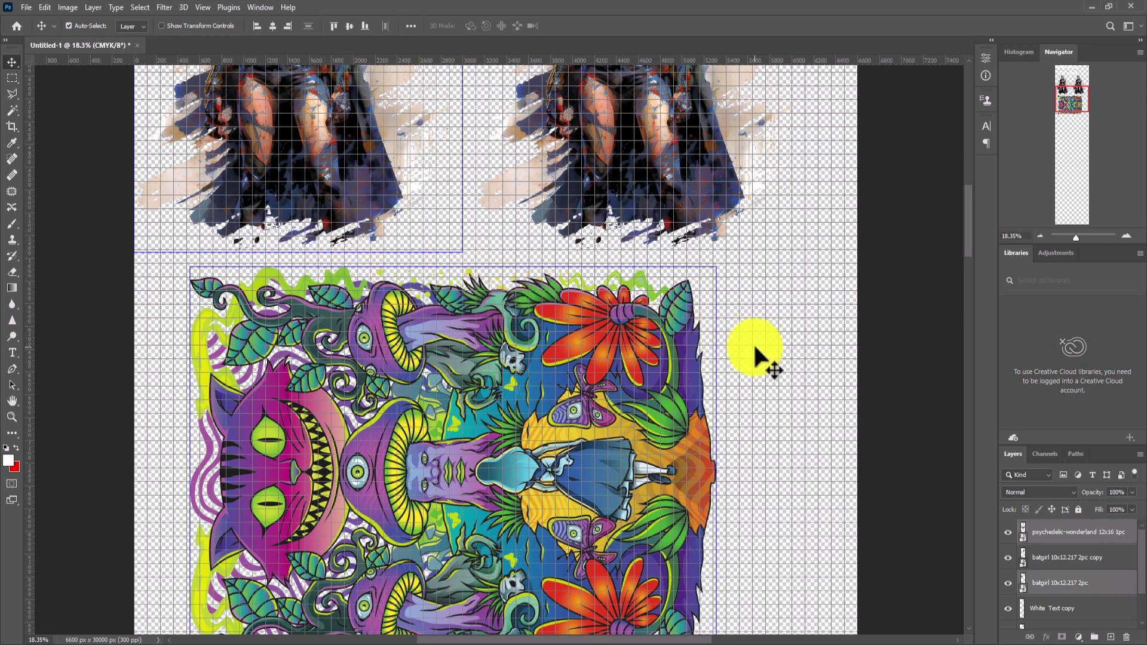
{"action": "left_click", "coordinate": [374, 410]}
{"action": "left_click_drag", "start_coordinate": [444, 408], "coordinate": [390, 408]}
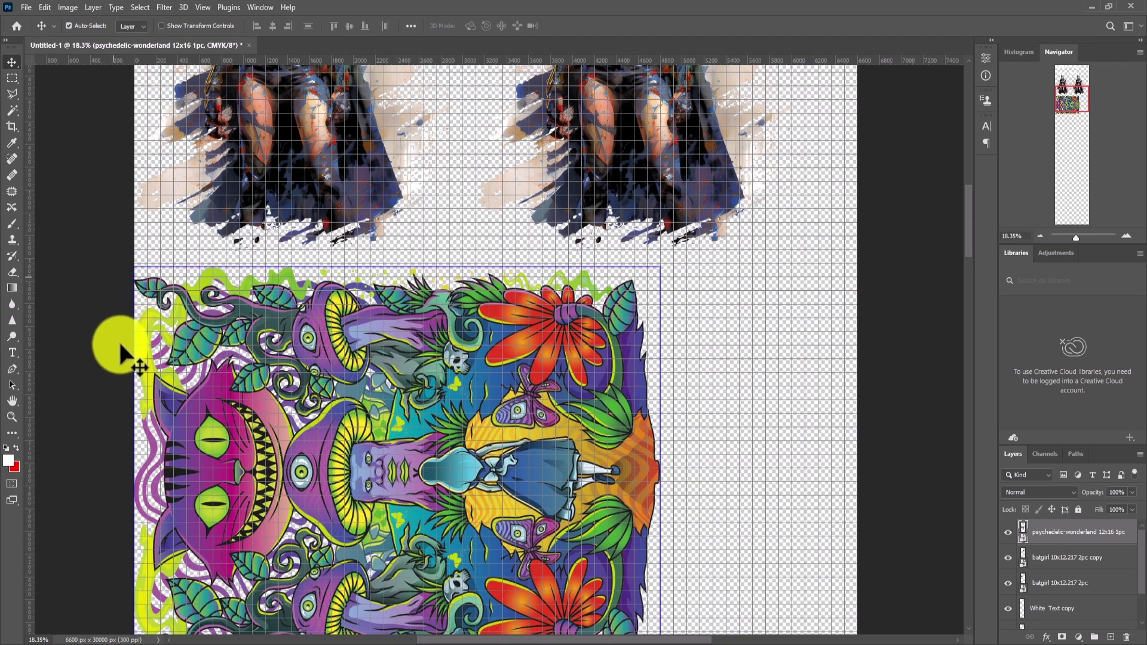
- Change a View > Snap To option and push the artwork against the sheet's left edge
{"action": "left_click", "coordinate": [202, 7]}
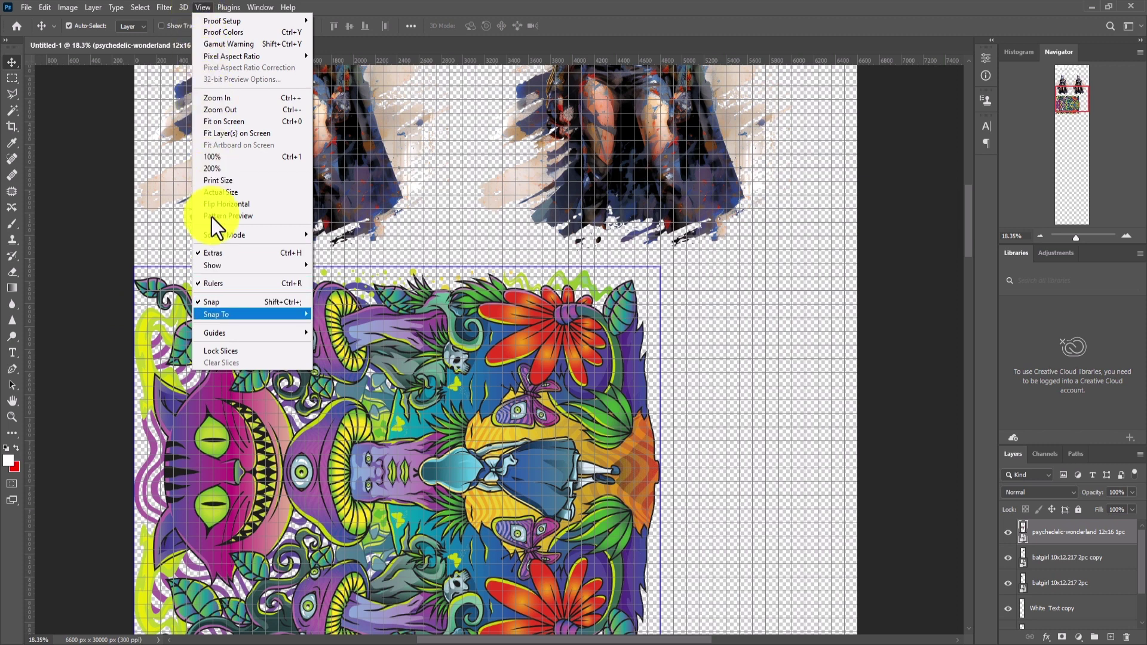
{"action": "mouse_move", "coordinate": [217, 315]}
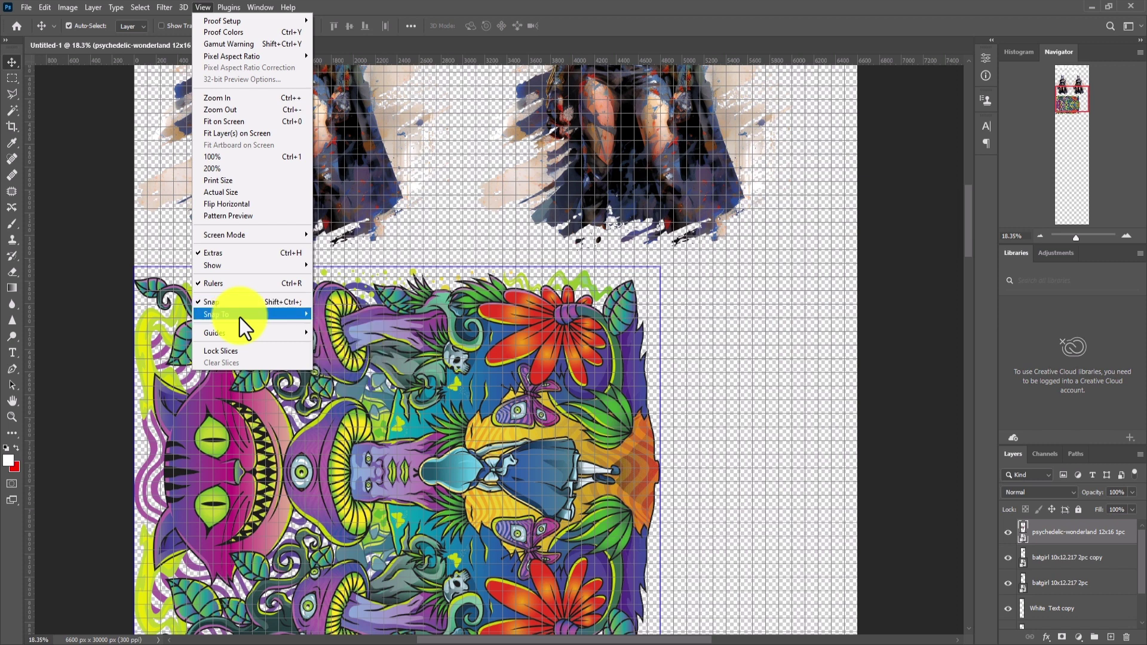
{"action": "mouse_move", "coordinate": [282, 317]}
{"action": "left_click", "coordinate": [332, 332]}
{"action": "left_click_drag", "start_coordinate": [343, 349], "coordinate": [287, 358]}
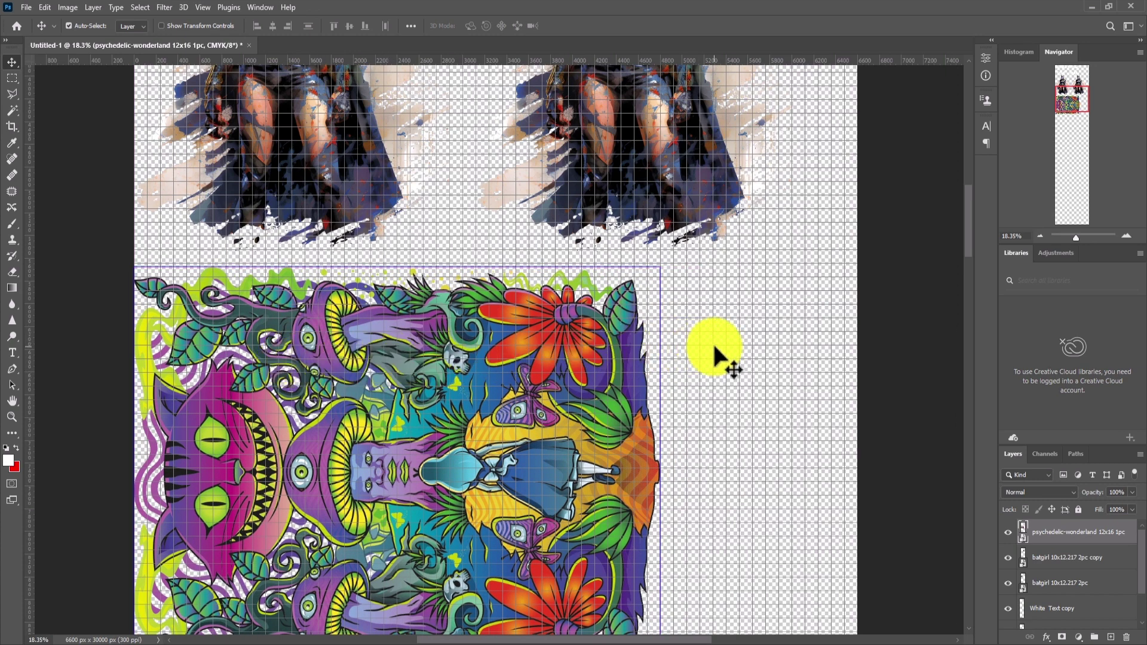
{"action": "left_click", "coordinate": [635, 205]}
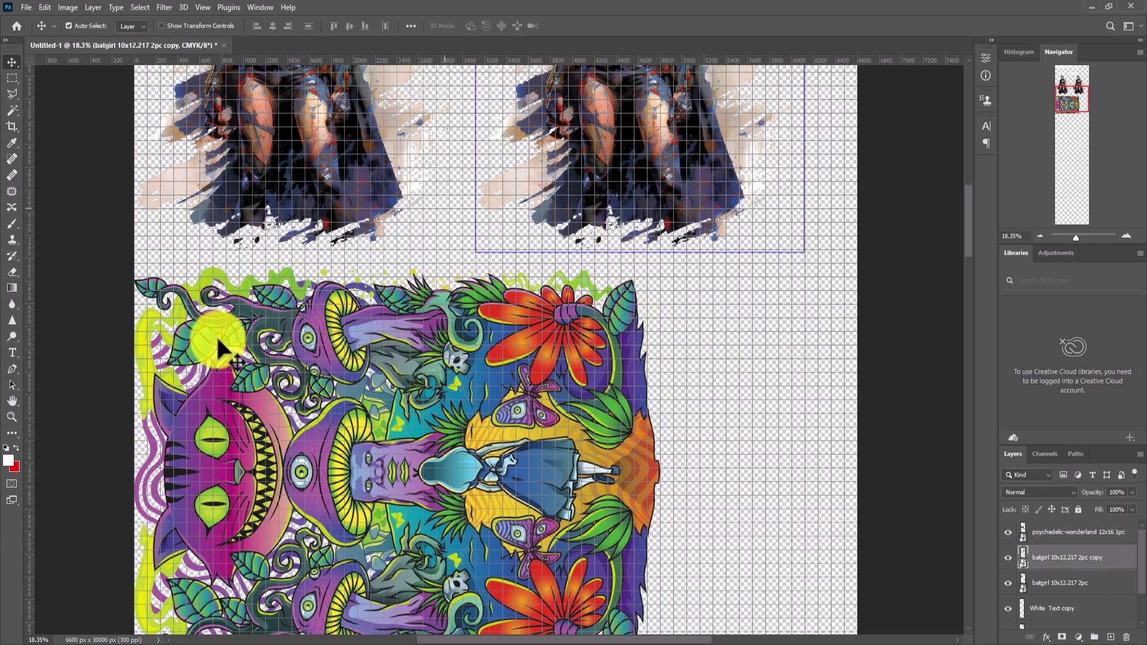
{"action": "left_click", "coordinate": [289, 628]}
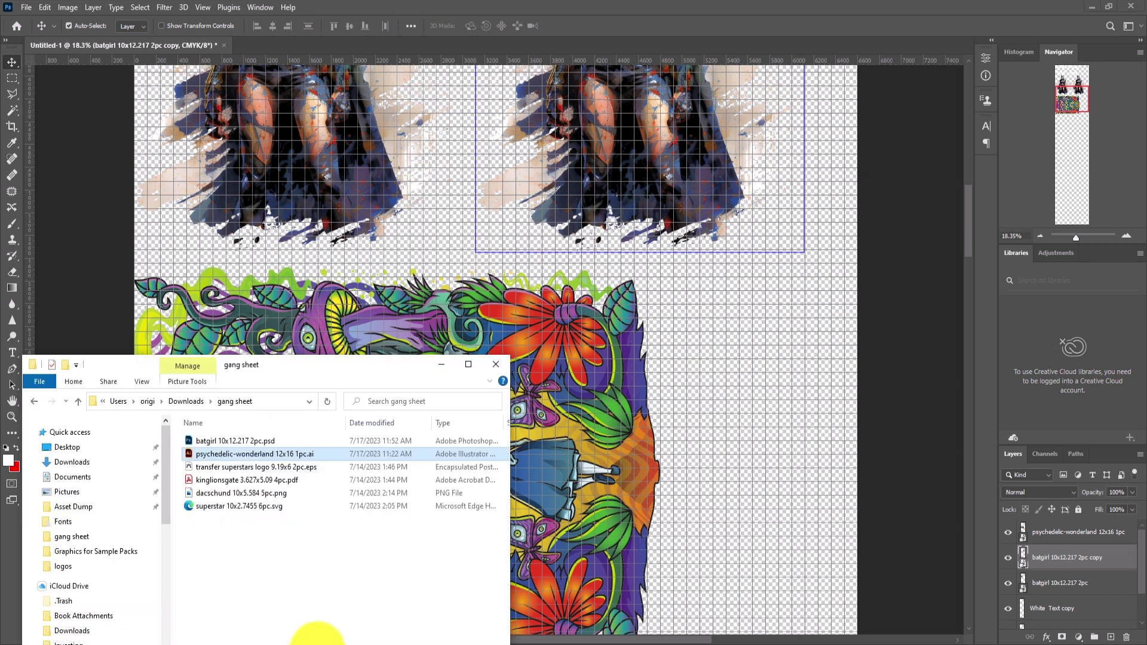
- Place the transfer superstars logo 9.19x6 2pc file onto the gang sheet
{"action": "left_click", "coordinate": [275, 490]}
{"action": "left_click", "coordinate": [281, 476]}
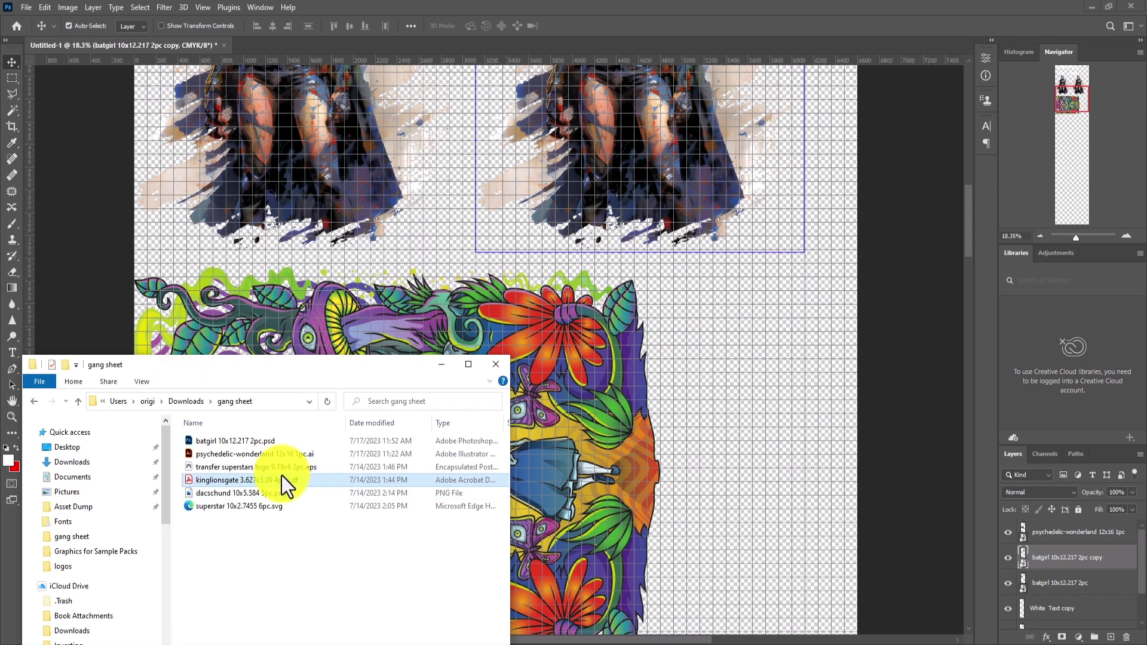
{"action": "left_click", "coordinate": [250, 494]}
{"action": "left_click", "coordinate": [270, 472]}
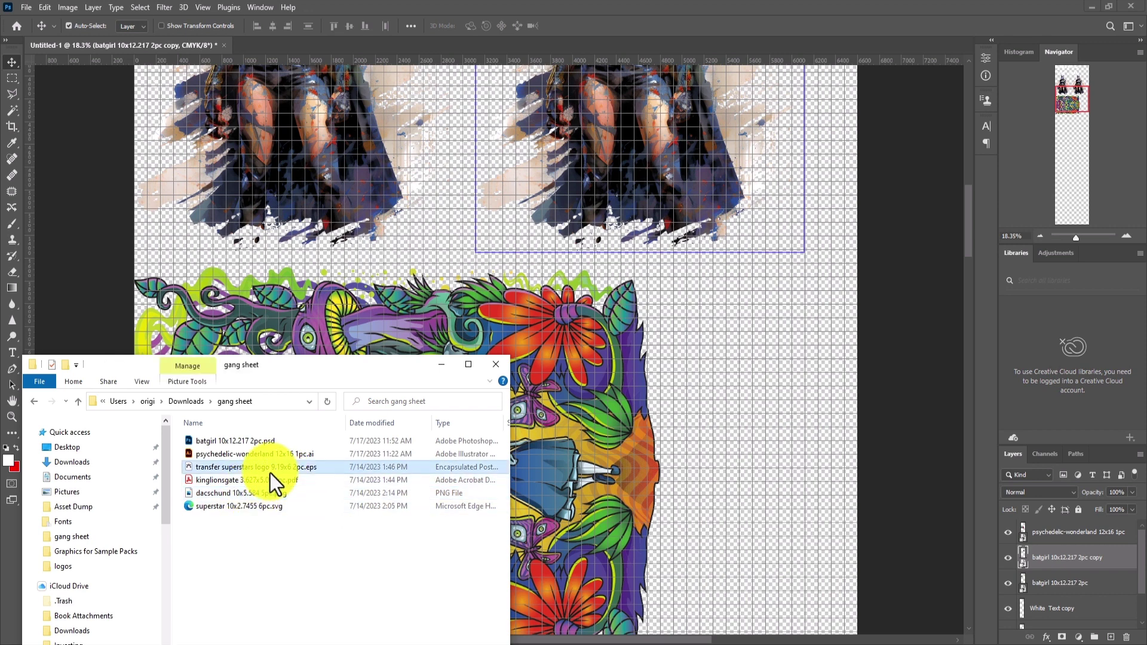
{"action": "left_click_drag", "start_coordinate": [249, 469], "coordinate": [744, 323]}
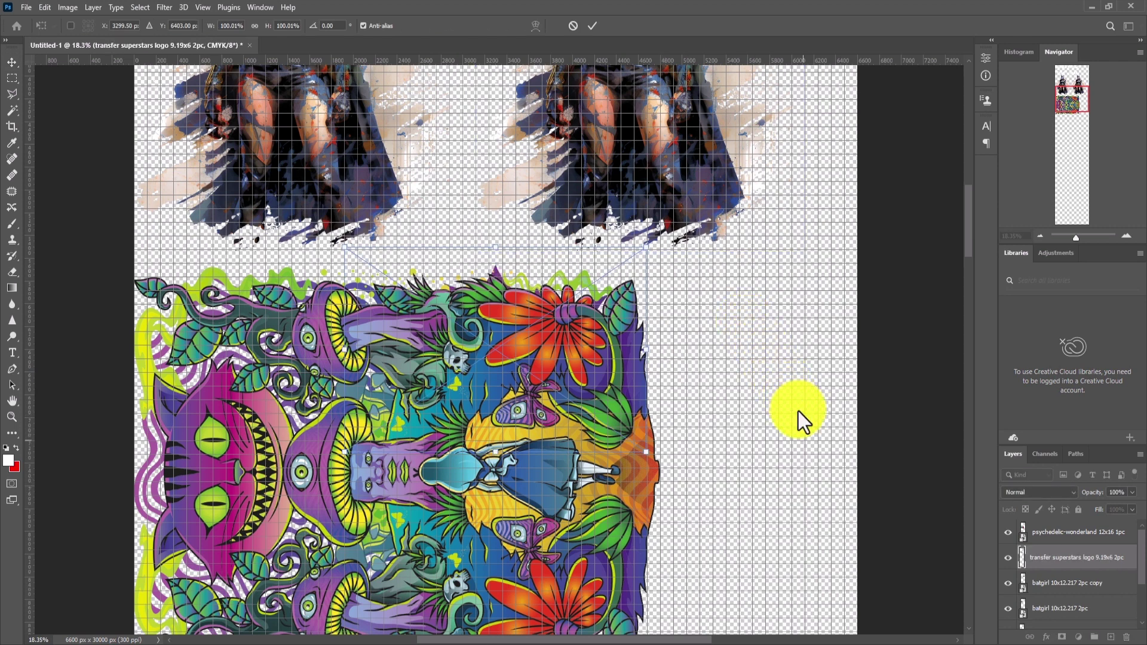
{"action": "key", "text": "Return"}
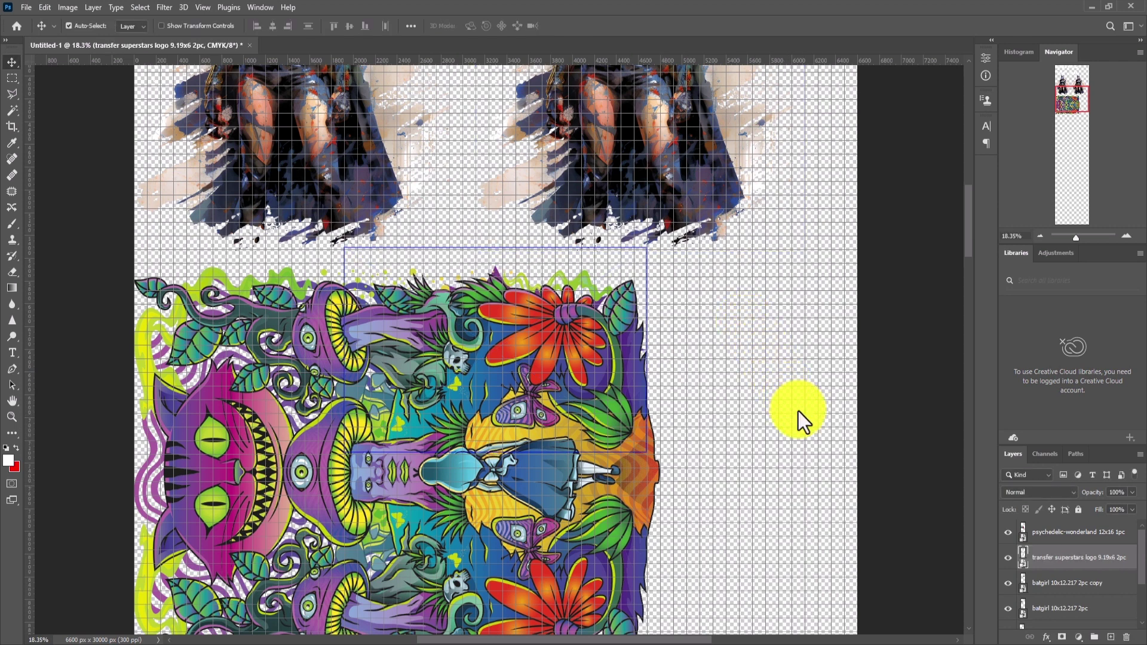
- Hide the psychedelic artwork briefly, move the logo right and down, then show it again
{"action": "left_click", "coordinate": [1008, 534]}
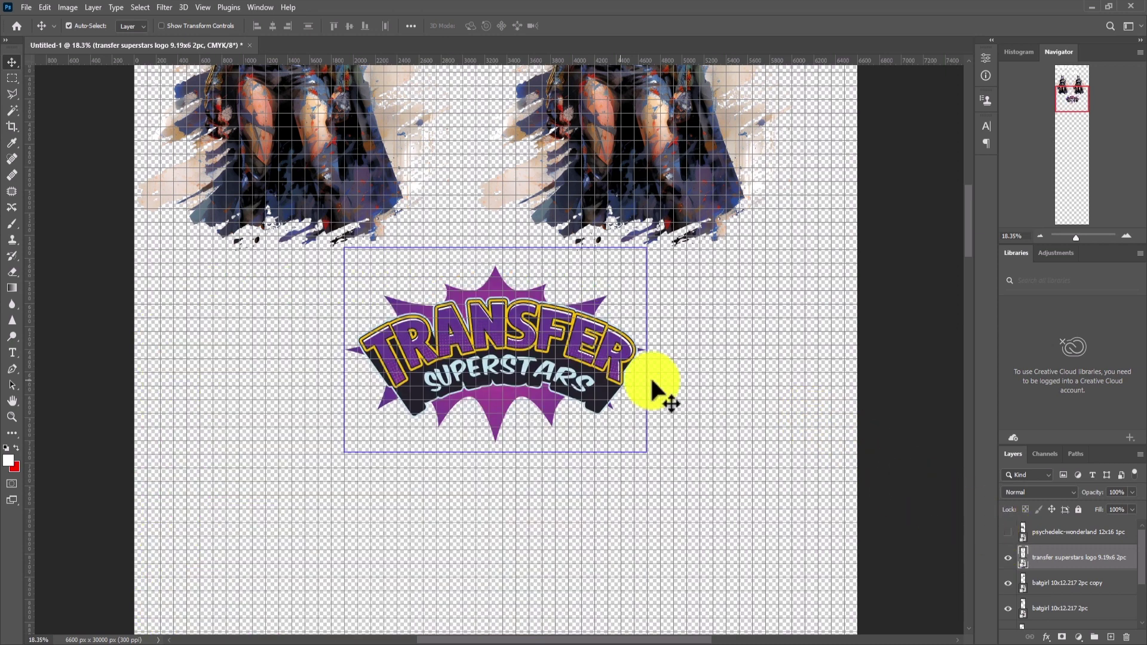
{"action": "left_click_drag", "start_coordinate": [555, 334], "coordinate": [758, 385]}
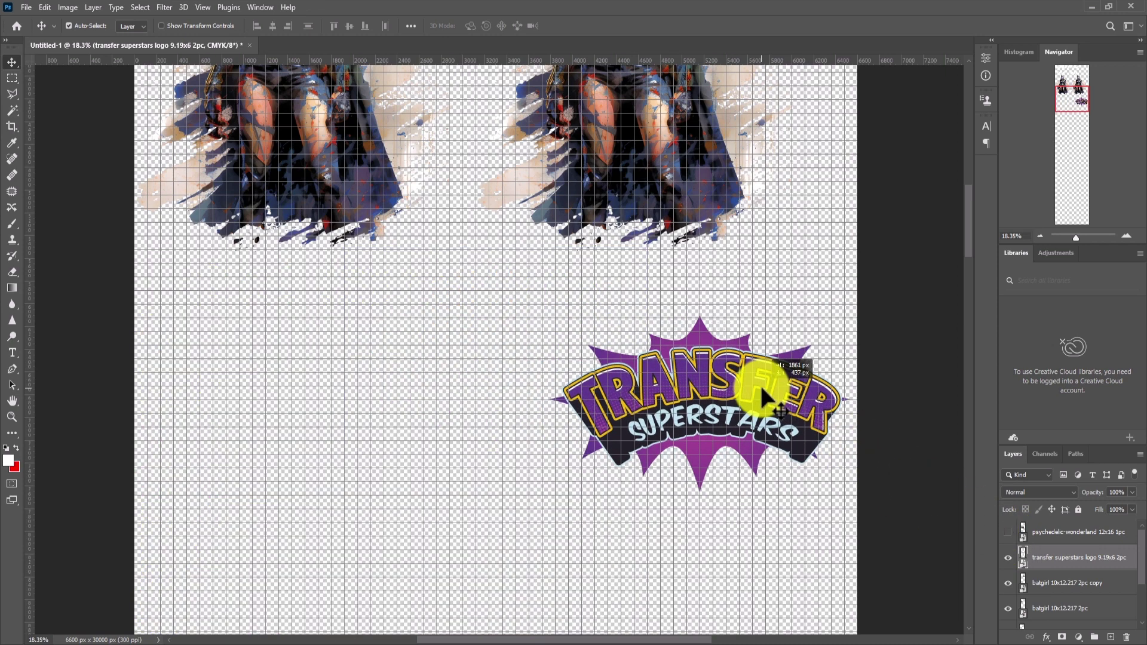
{"action": "left_click", "coordinate": [1008, 532]}
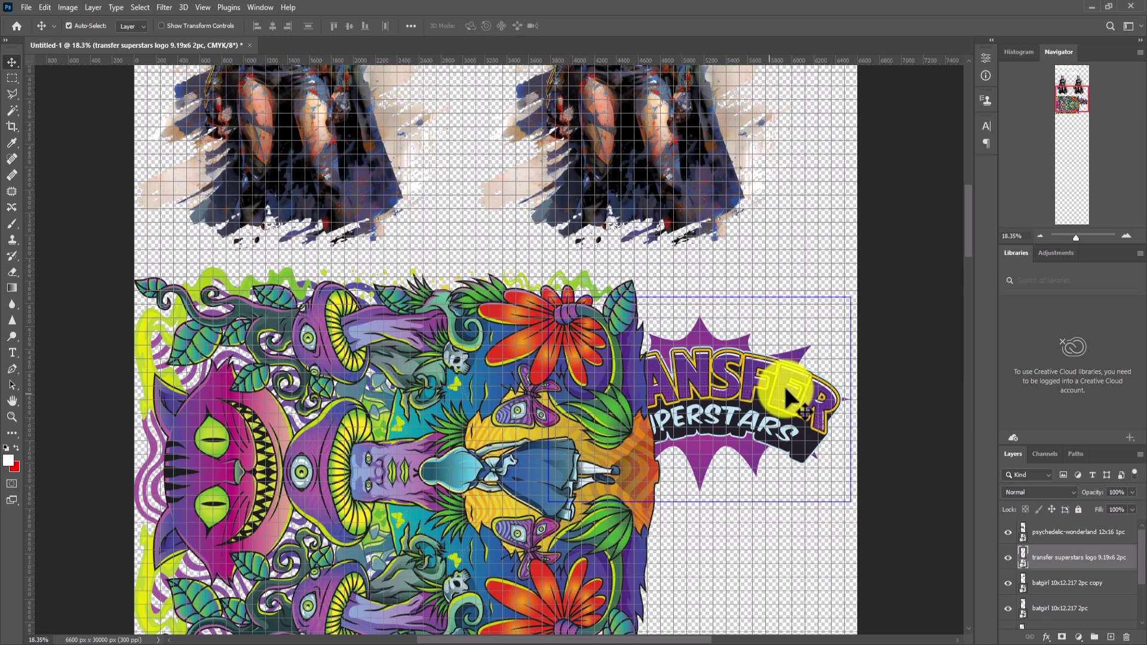
{"action": "scroll", "coordinate": [786, 390], "scroll_direction": "down", "scroll_amount": 5}
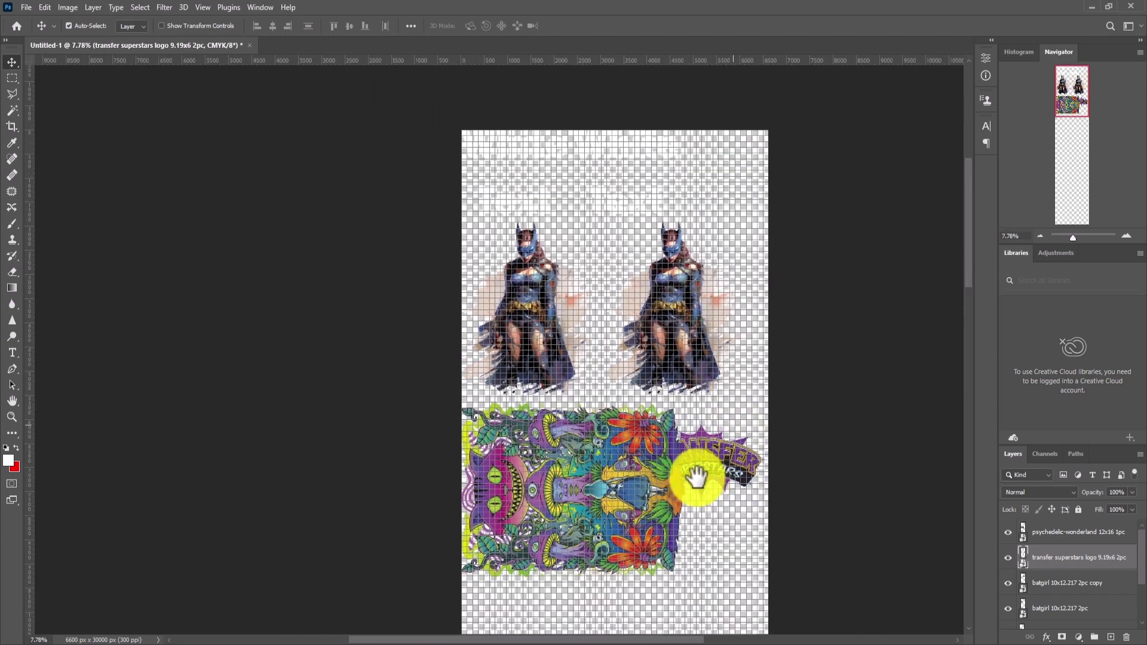
{"action": "left_click_drag", "start_coordinate": [696, 478], "coordinate": [470, 380]}
{"action": "scroll", "coordinate": [468, 375], "scroll_direction": "up", "scroll_amount": 5}
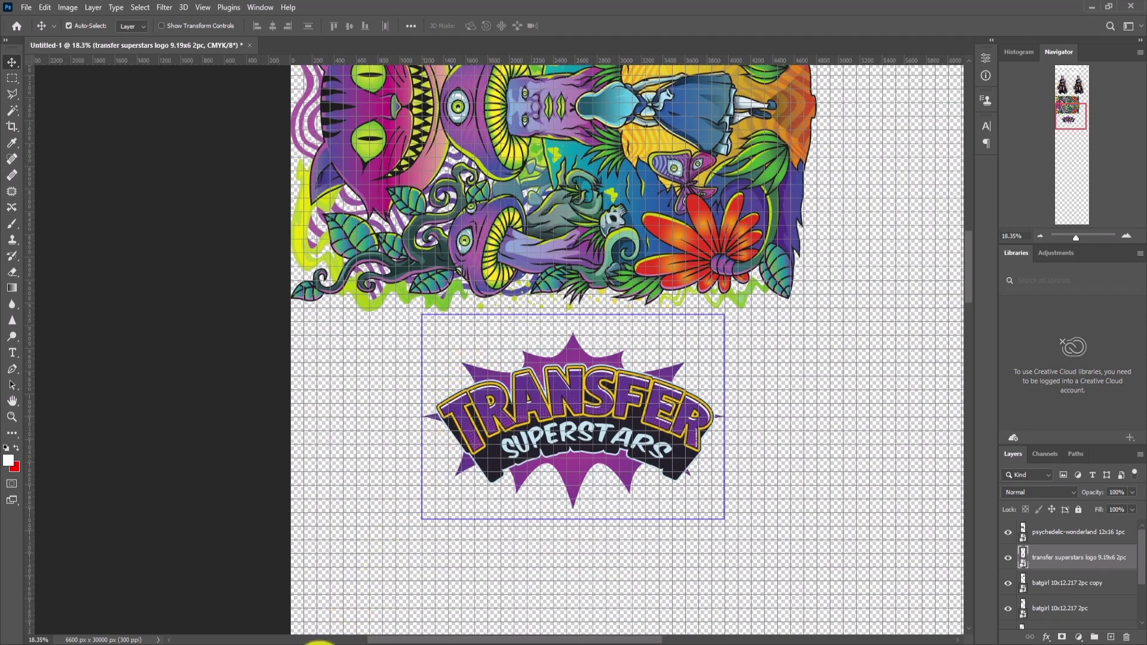
{"action": "left_click", "coordinate": [320, 644]}
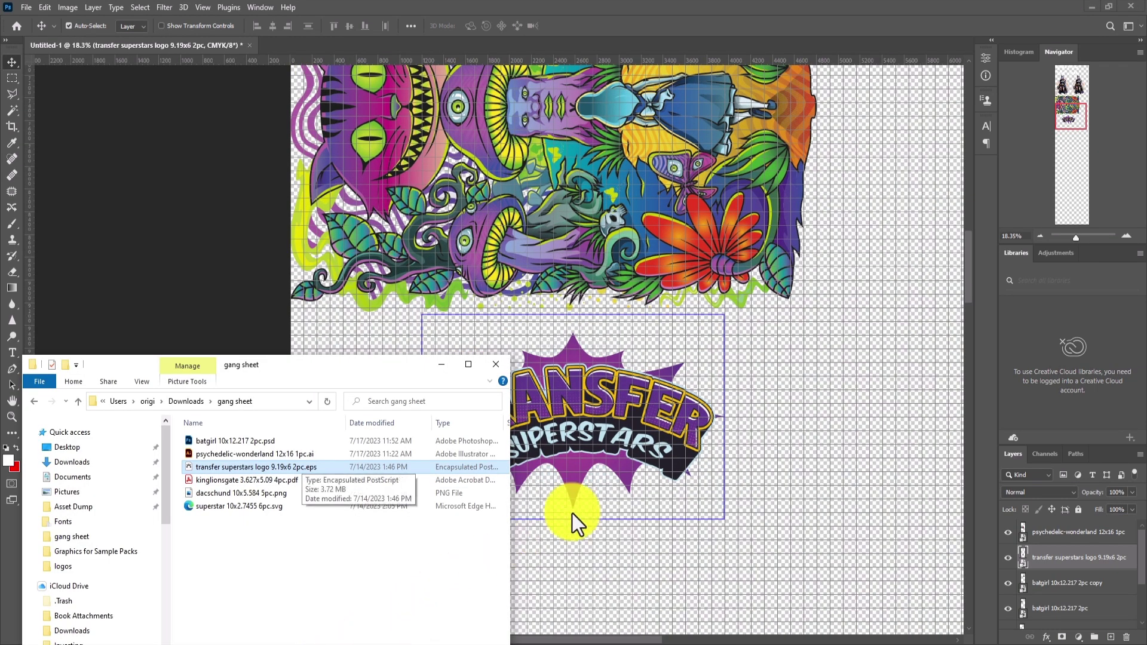
{"action": "left_click", "coordinate": [777, 384]}
- Move the logo left below the psychedelic artwork and nudge it up with the arrow keys
{"action": "left_click_drag", "start_coordinate": [648, 401], "coordinate": [535, 382]}
{"action": "left_click", "coordinate": [440, 196], "text": "shift"}
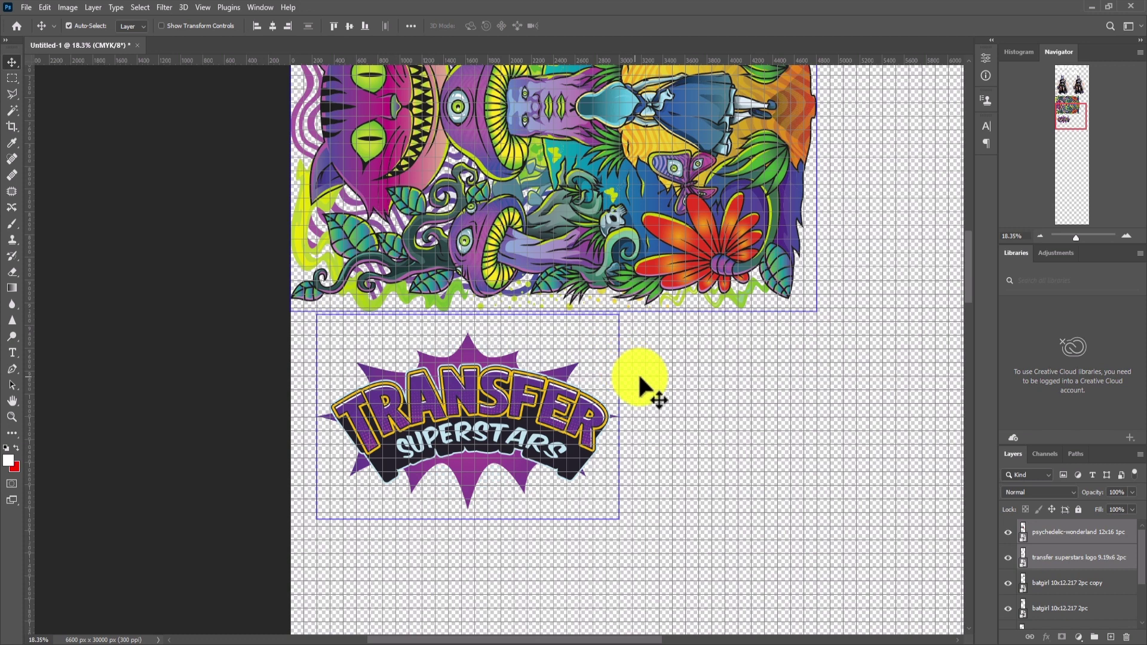
{"action": "left_click", "coordinate": [475, 397]}
{"action": "mouse_move", "coordinate": [475, 398]}
{"action": "left_mouse_down"}
{"action": "mouse_move", "coordinate": [496, 378]}
{"action": "mouse_move", "coordinate": [476, 398]}
{"action": "left_mouse_up"}
{"action": "key", "text": "shift+Up"}
{"action": "key", "text": "shift+Up"}
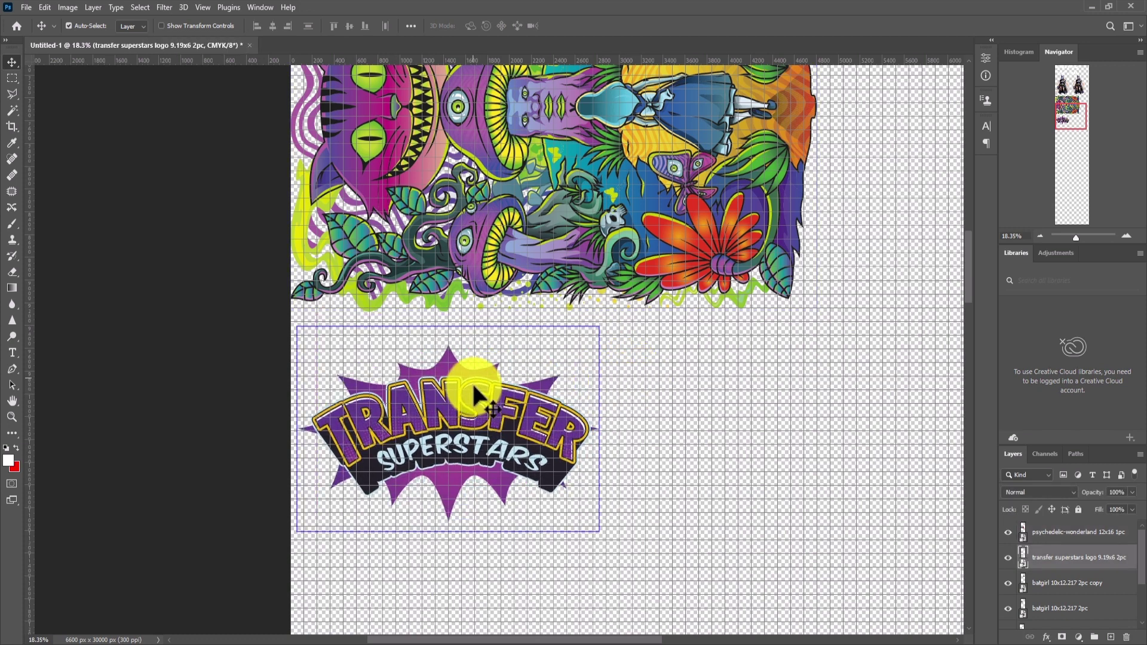
{"action": "key", "text": "Up"}
{"action": "key", "text": "Up"}
{"action": "key", "text": "Up"}
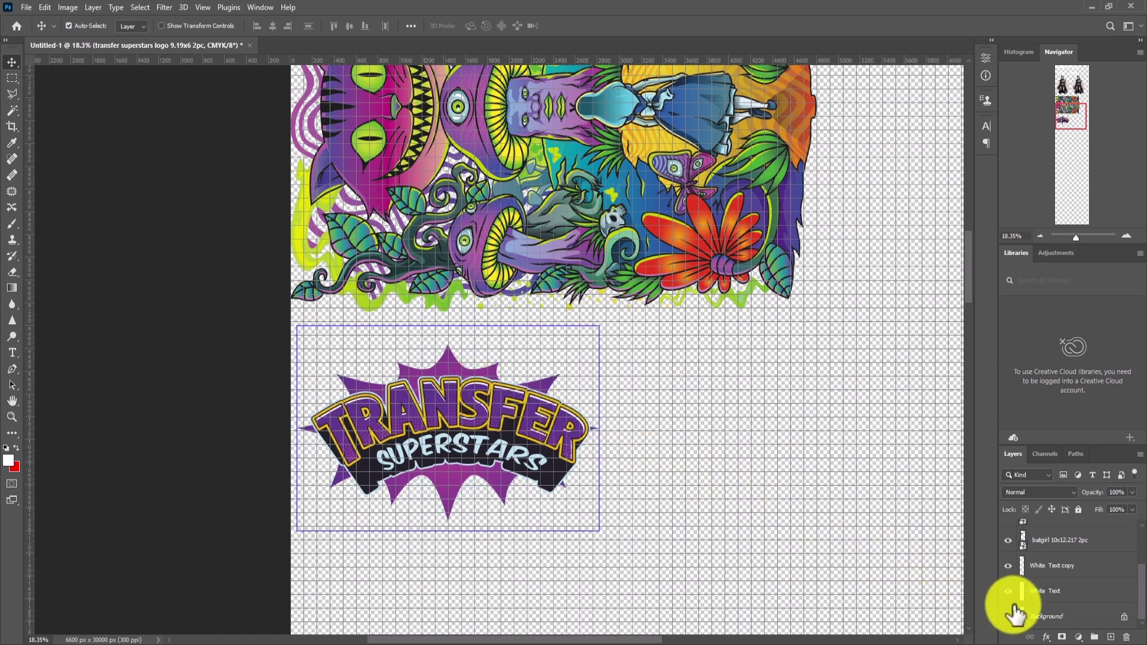
- Show the white background again and align the Transfer Superstars logo to the canvas's left edge
{"action": "left_click", "coordinate": [1016, 613]}
{"action": "scroll", "coordinate": [1064, 598], "scroll_direction": "up", "scroll_amount": 3}
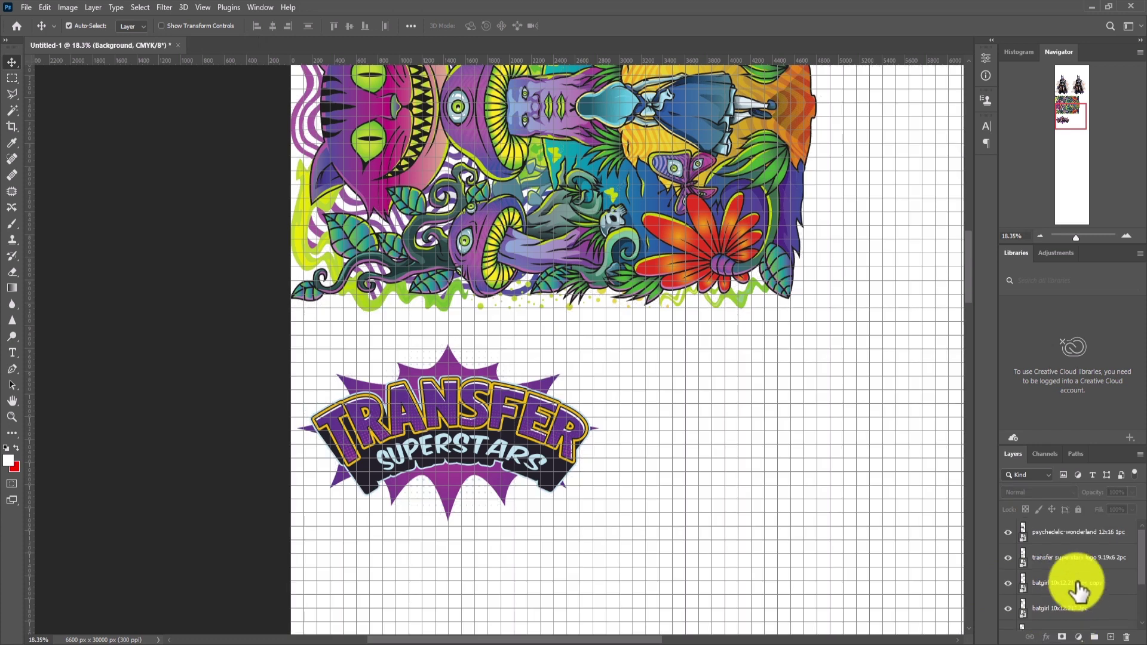
{"action": "key", "text": "ctrl"}
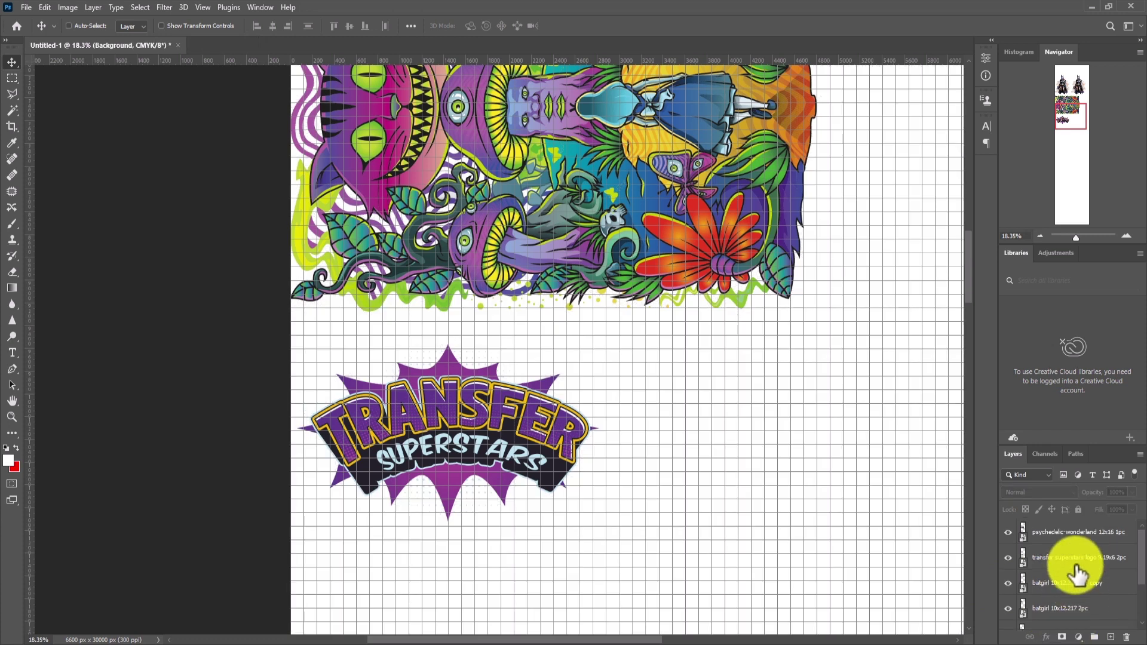
{"action": "left_click", "coordinate": [1075, 561]}
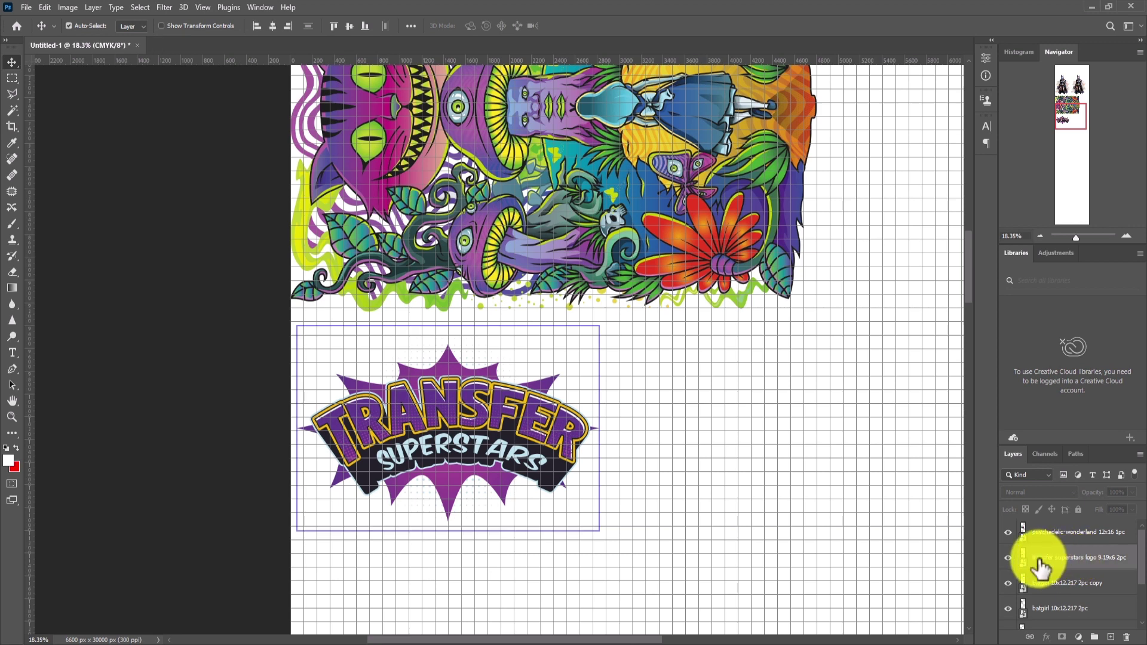
{"action": "left_click", "coordinate": [255, 27]}
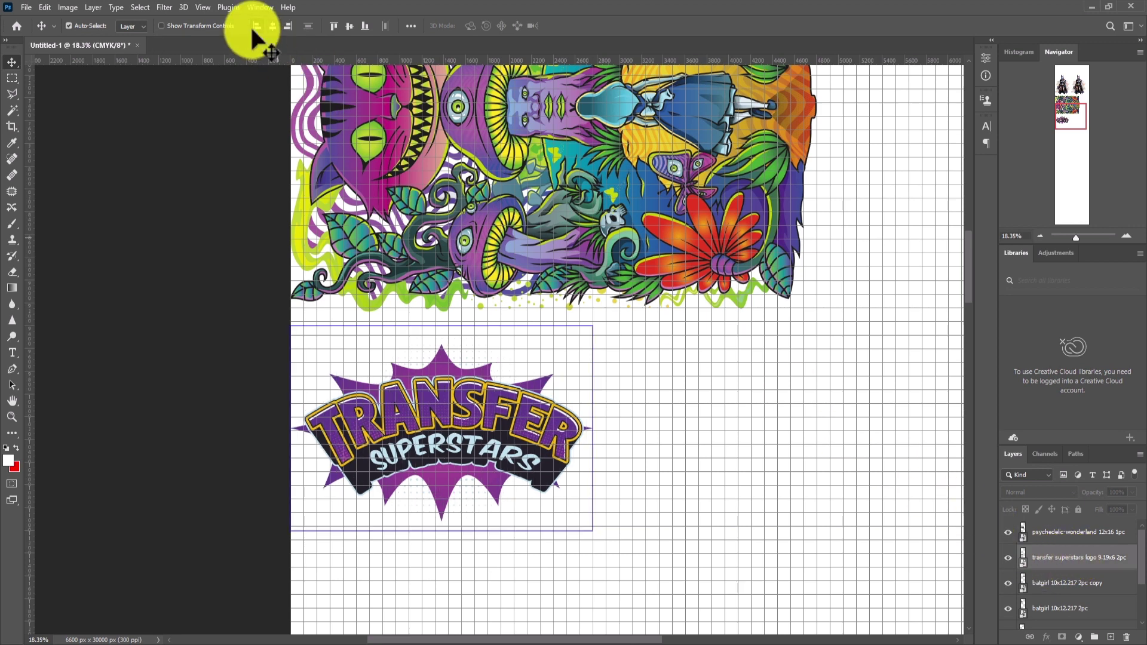
- Alt-drag a duplicate of the logo to the right of the original
{"action": "left_click", "coordinate": [1094, 533]}
{"action": "left_click", "coordinate": [1099, 559]}
{"action": "left_click", "coordinate": [692, 413]}
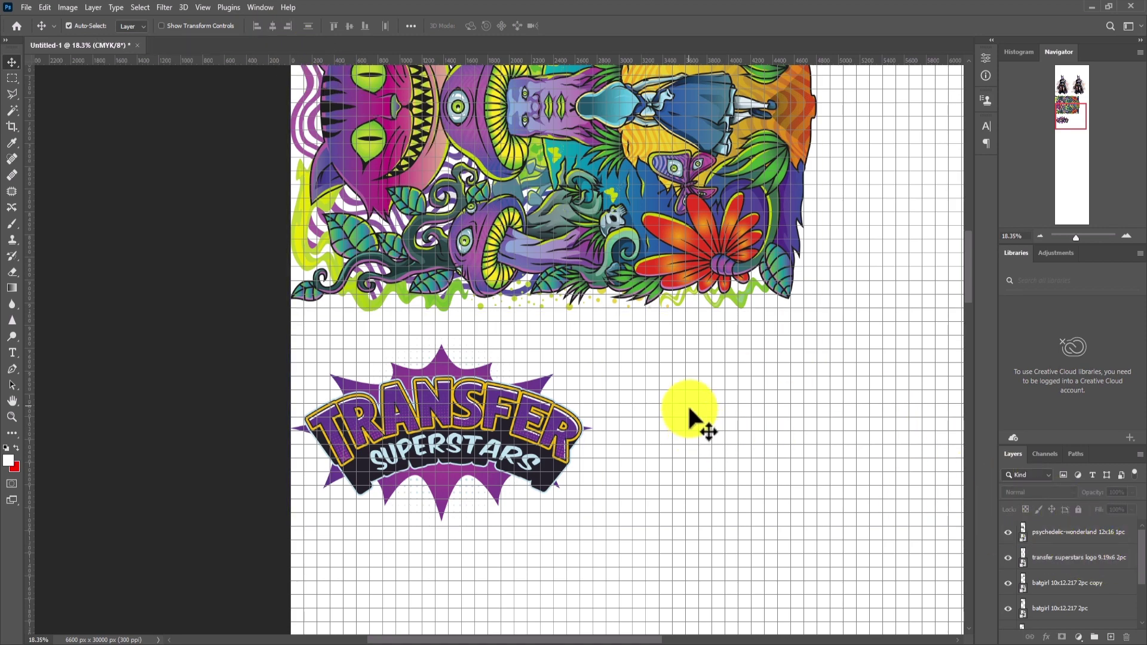
{"action": "key", "text": "h"}
{"action": "left_click", "coordinate": [687, 404]}
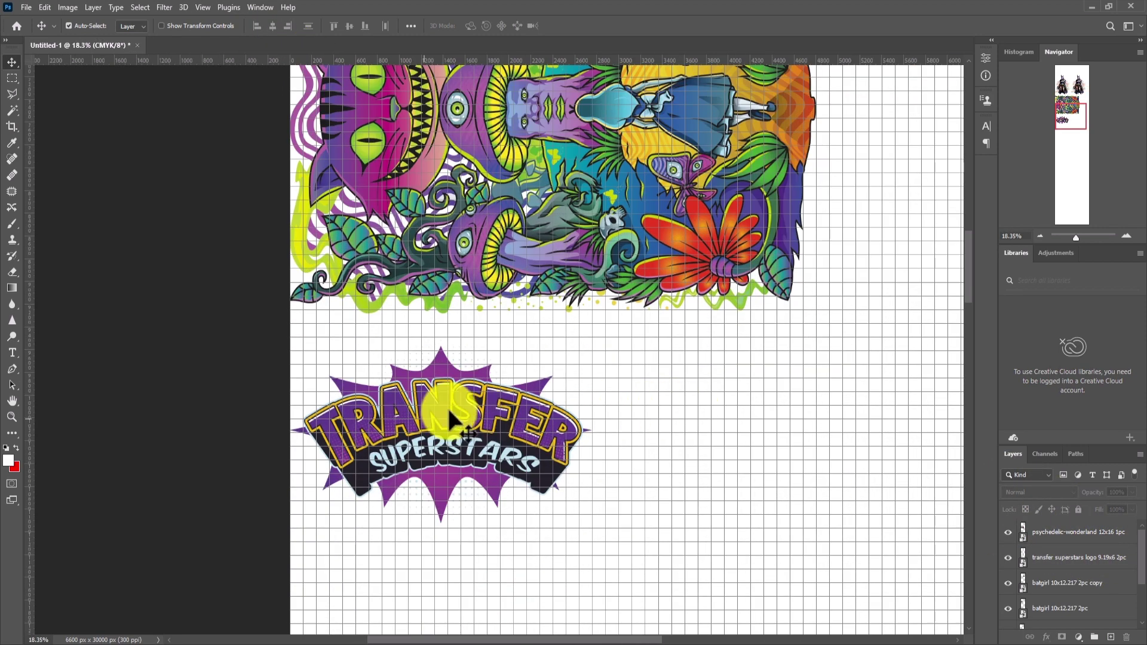
{"action": "left_click", "coordinate": [449, 422]}
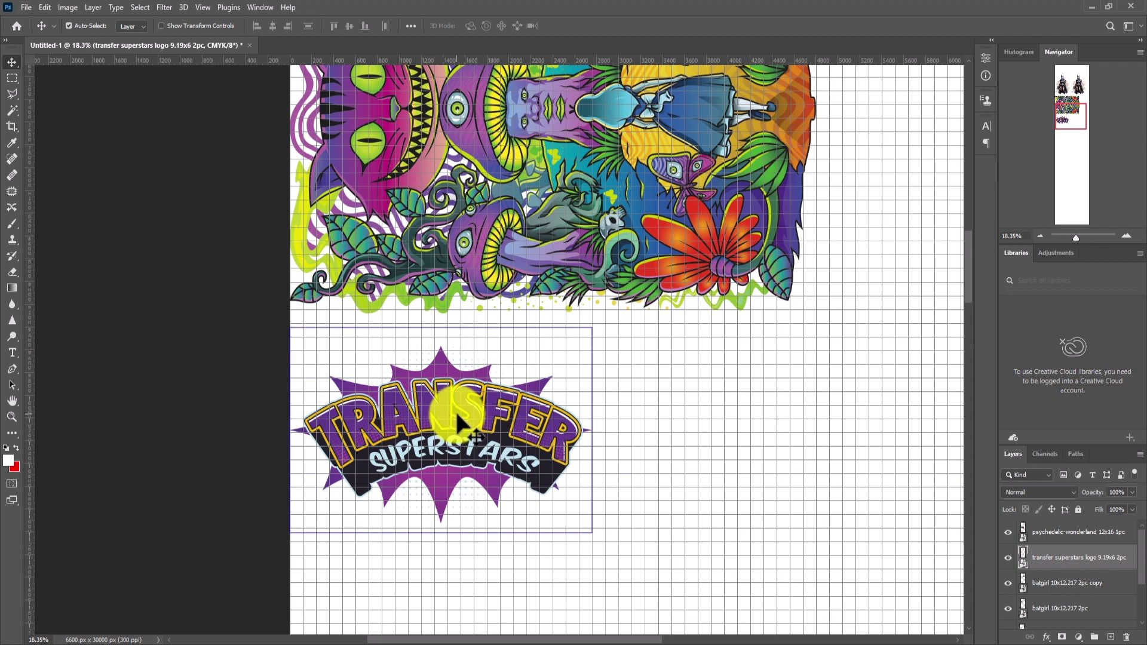
{"action": "left_click_drag", "start_coordinate": [460, 423], "coordinate": [774, 418]}
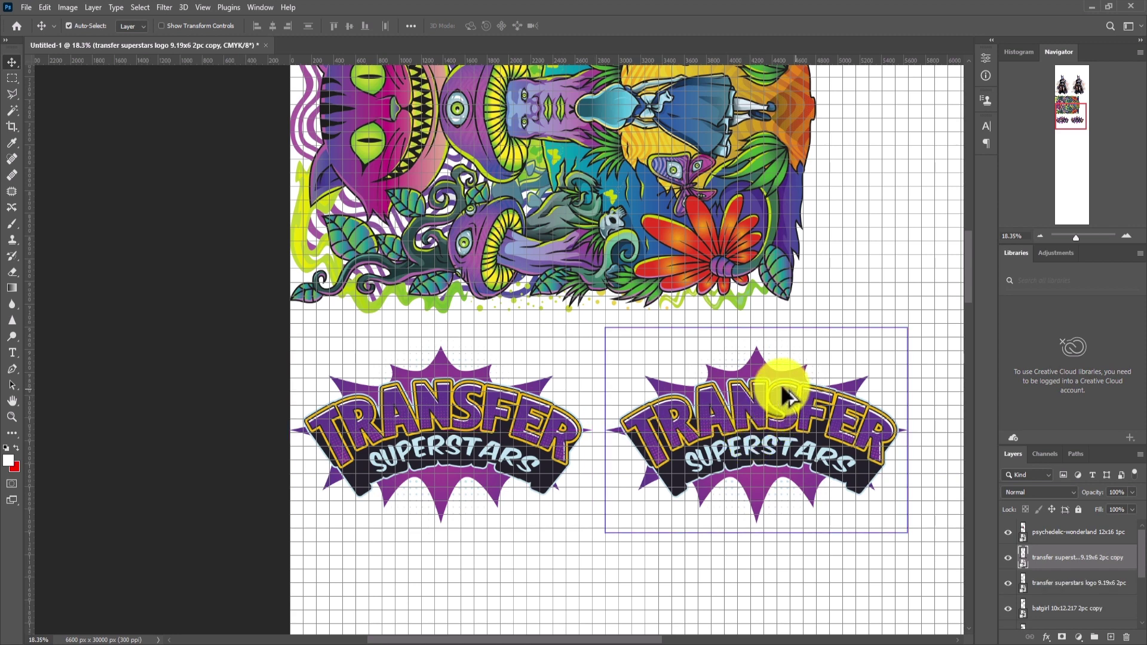
- Deselect the duplicated logo, pan the sheet, and bring up the gang sheet folder
{"action": "left_click", "coordinate": [756, 561]}
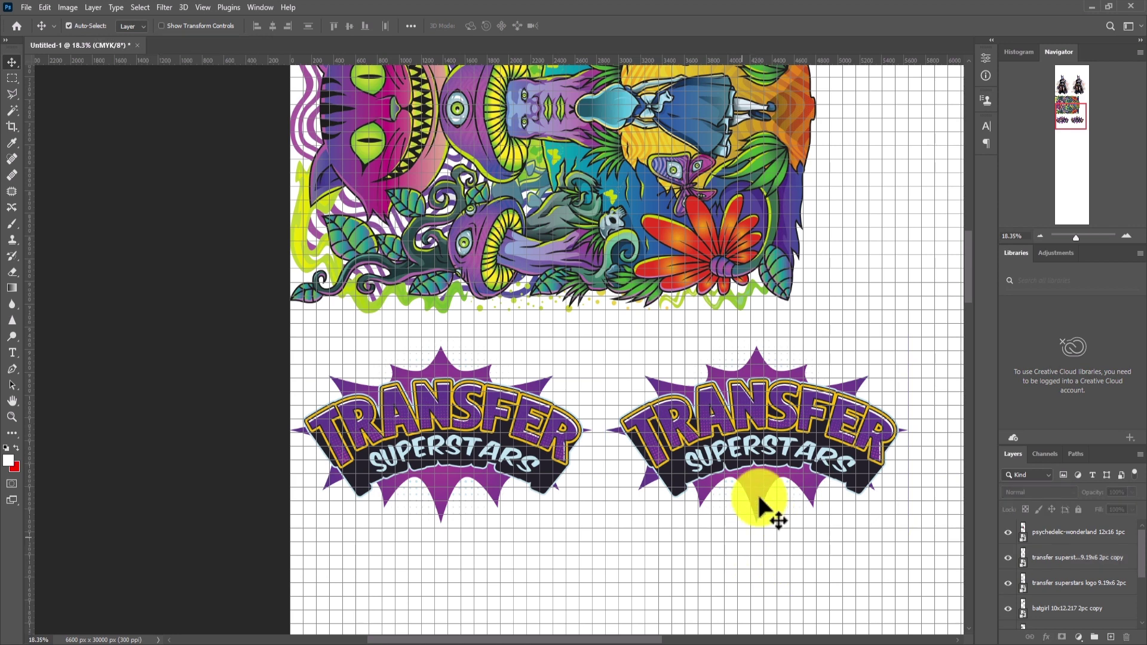
{"action": "scroll", "coordinate": [758, 498], "scroll_direction": "down", "scroll_amount": 3}
{"action": "left_click_drag", "start_coordinate": [762, 499], "coordinate": [579, 489]}
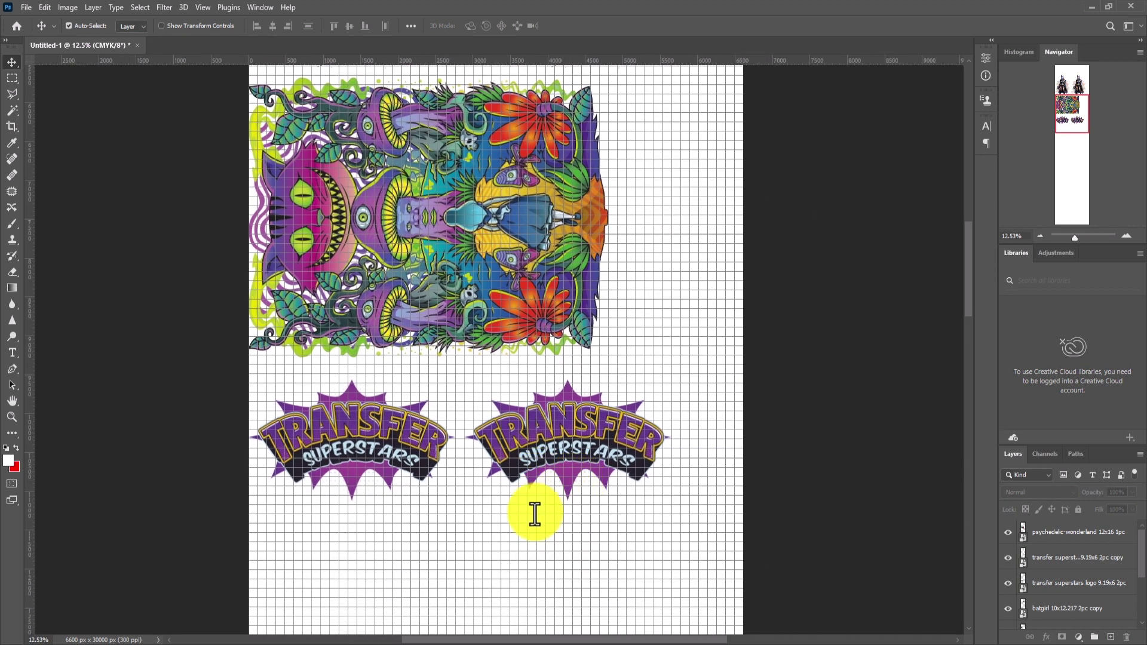
{"action": "left_click", "coordinate": [336, 642]}
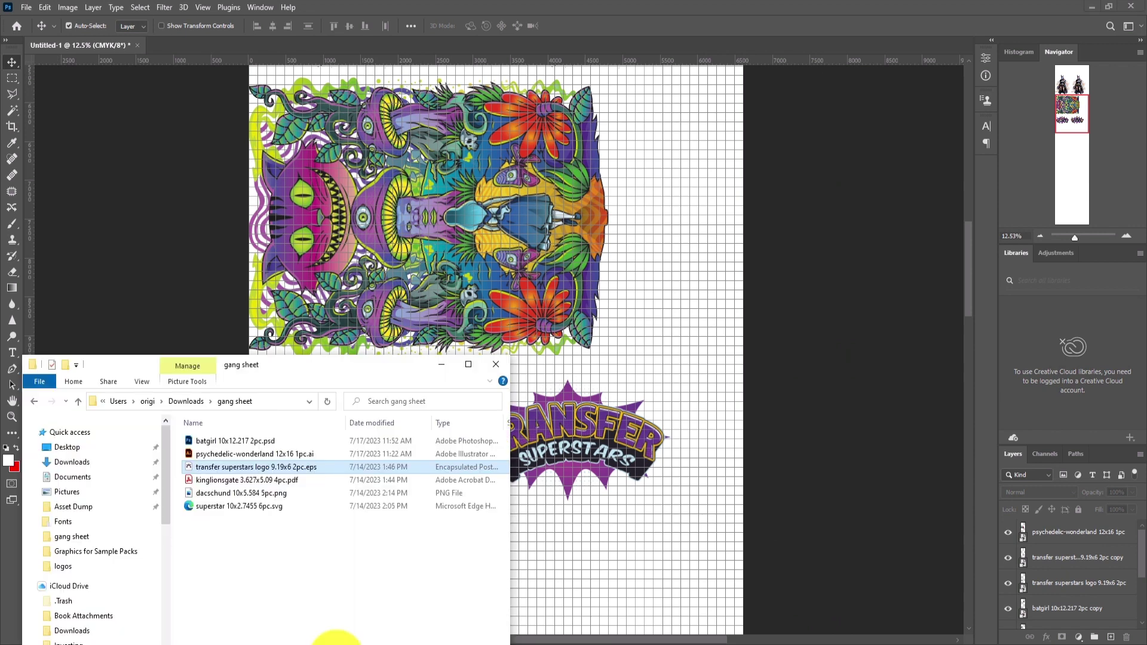
- Fit the sheet on screen and drag kinglionsgate 3.627x5.09 4pc.pdf onto the canvas
{"action": "key", "text": "alt+Tab"}
{"action": "key", "text": "ctrl+0"}
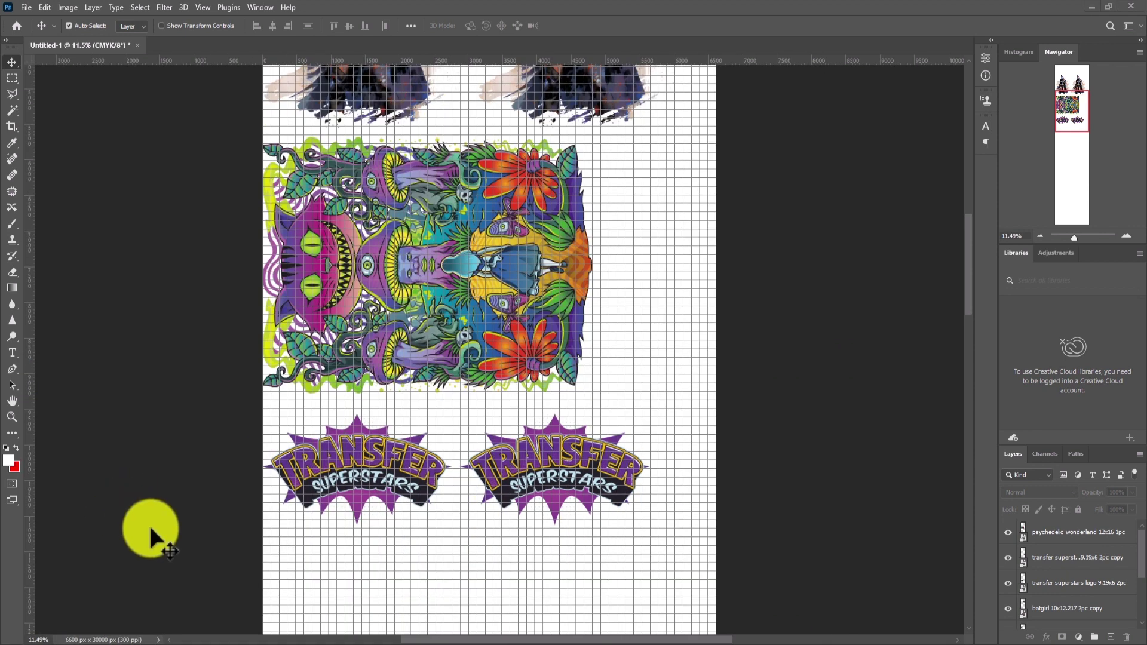
{"action": "left_click", "coordinate": [334, 639]}
{"action": "left_click", "coordinate": [294, 558]}
{"action": "left_click_drag", "start_coordinate": [261, 480], "coordinate": [687, 256]}
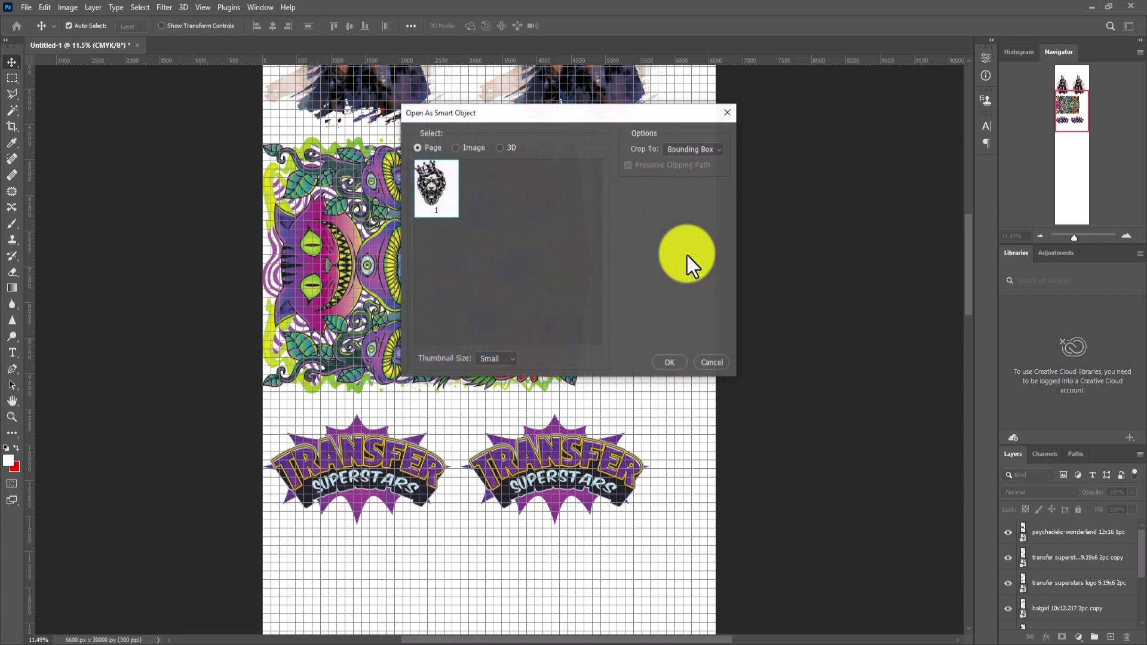
- Confirm Open As Smart Object and move the placed lion up and right into empty space
{"action": "left_click", "coordinate": [333, 627]}
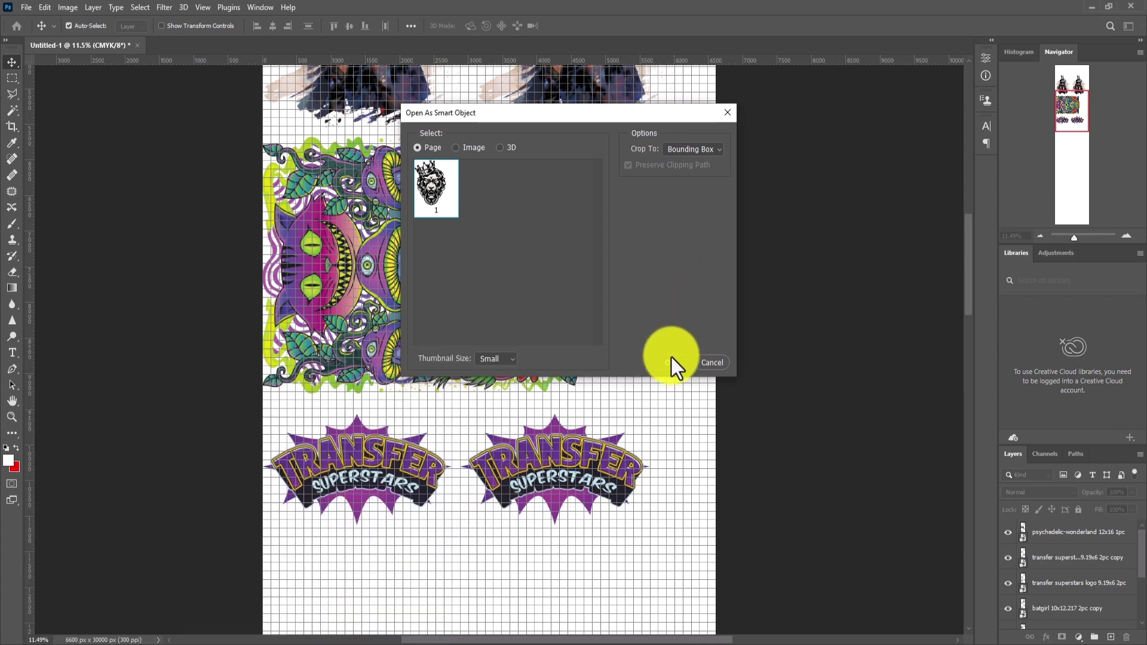
{"action": "left_click", "coordinate": [668, 363]}
{"action": "left_click_drag", "start_coordinate": [509, 349], "coordinate": [667, 223]}
{"action": "left_click_drag", "start_coordinate": [625, 346], "coordinate": [564, 468]}
{"action": "key", "text": "alt+Tab"}
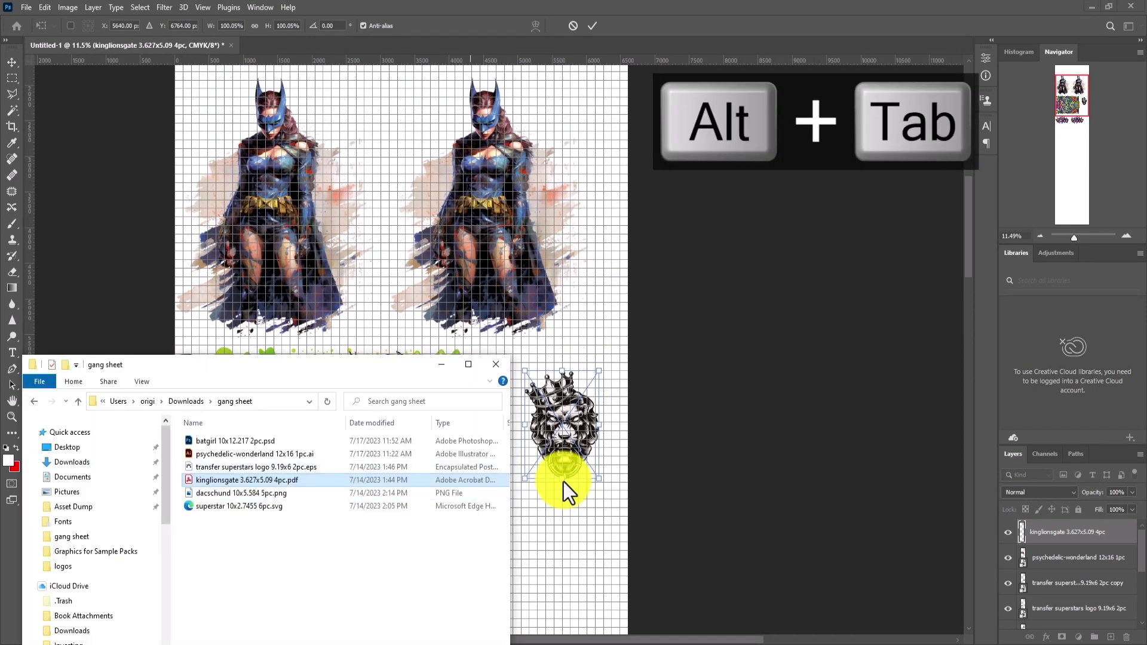
- Commit the lion's placement, hide the background, and move the lion to the top-right corner
{"action": "key", "text": "alt+Tab"}
{"action": "left_click_drag", "start_coordinate": [600, 315], "coordinate": [575, 488]}
{"action": "key", "text": "Return"}
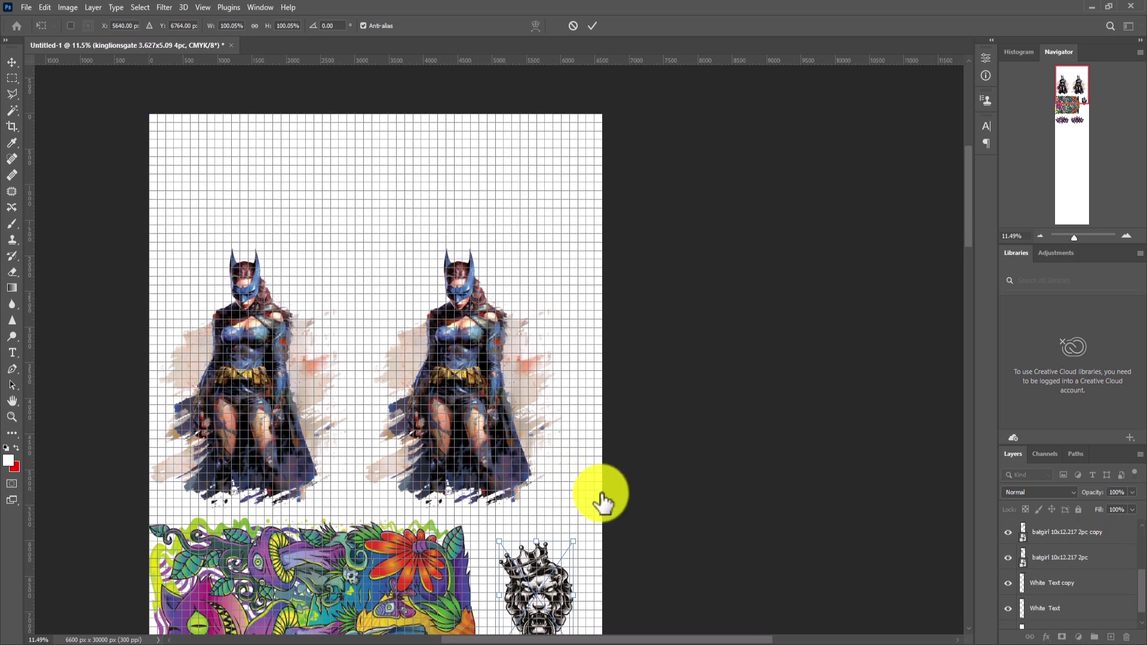
{"action": "left_click", "coordinate": [1009, 616]}
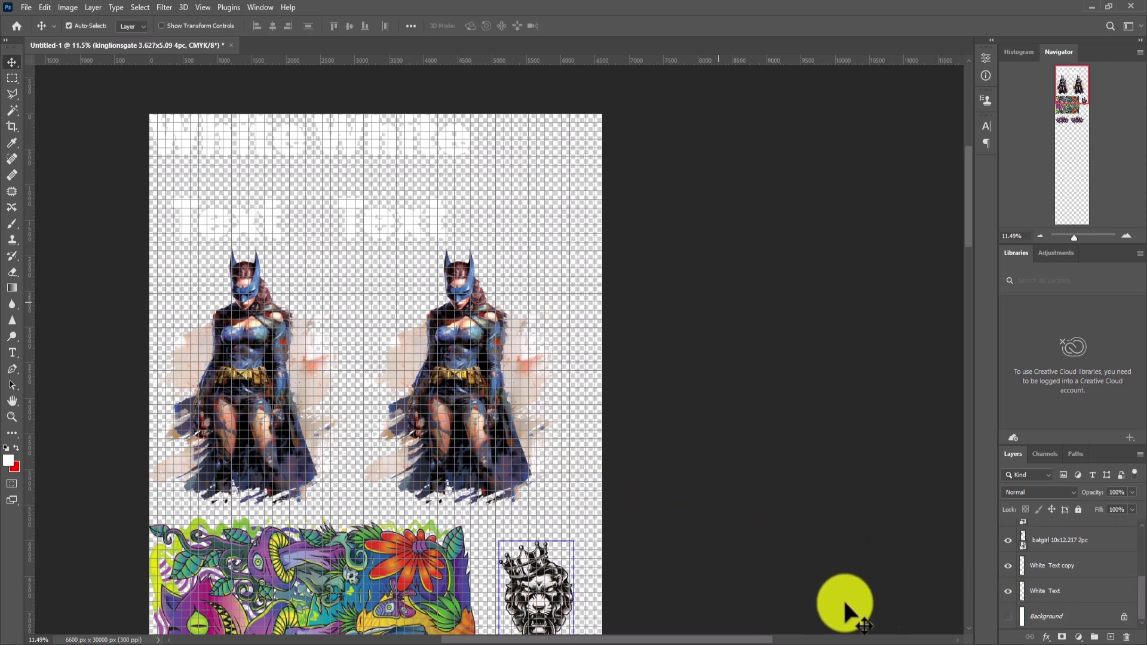
{"action": "left_click_drag", "start_coordinate": [560, 587], "coordinate": [542, 153]}
- Rotate the lion -90° onto its side and nudge it against the top edge
{"action": "key", "text": "ctrl+t"}
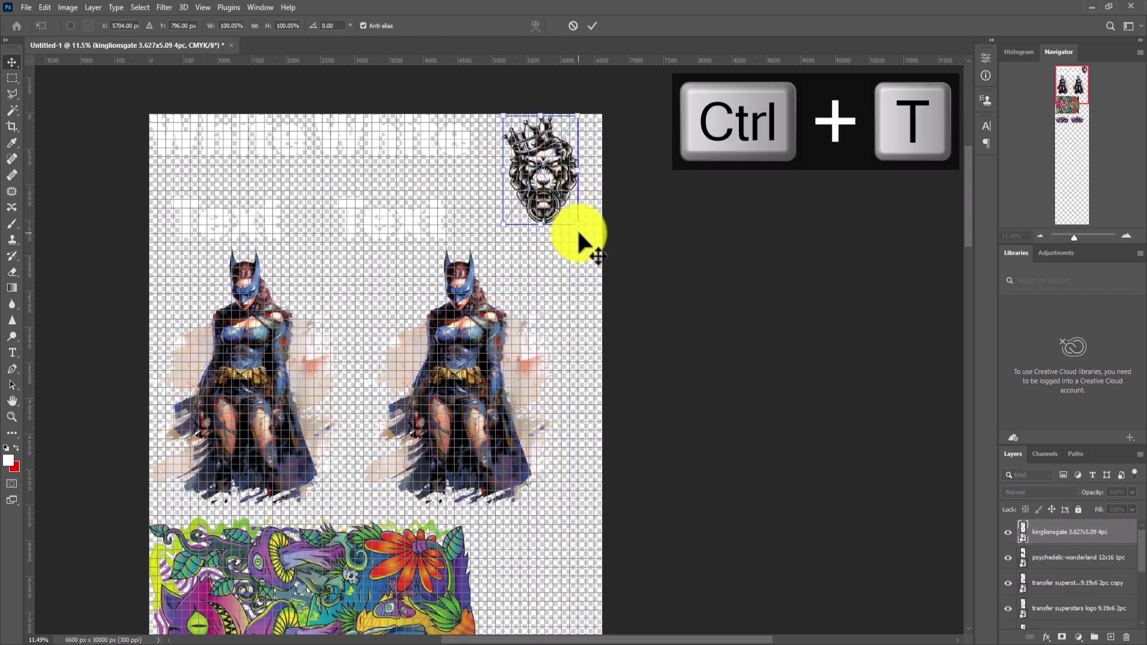
{"action": "left_click_drag", "start_coordinate": [579, 231], "coordinate": [628, 111]}
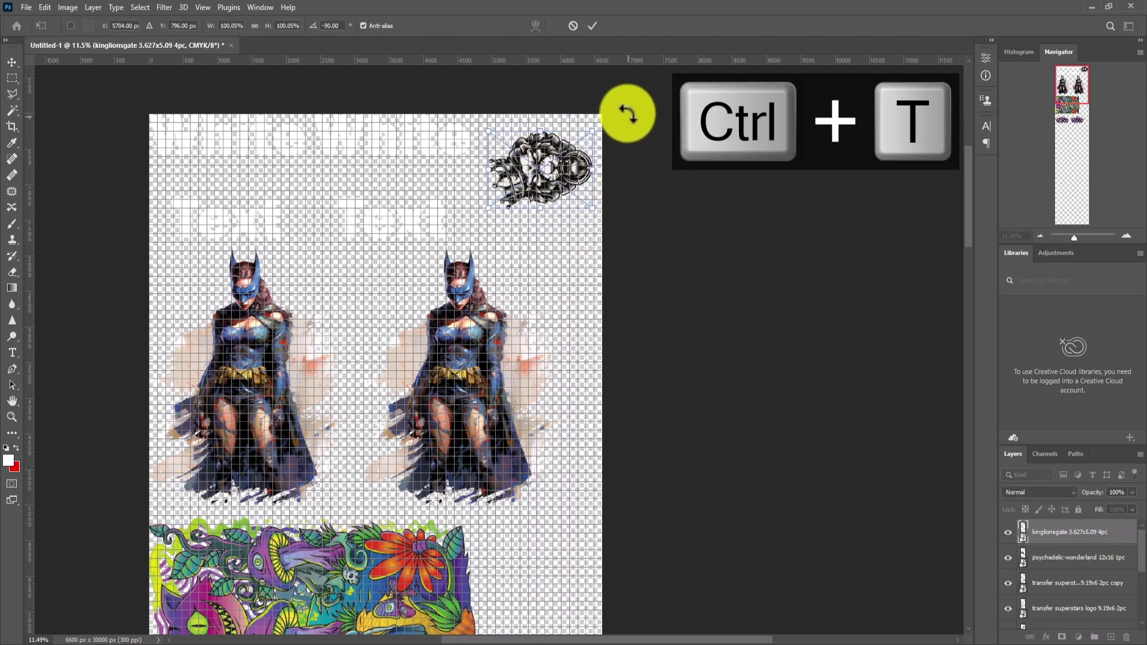
{"action": "double_click", "coordinate": [584, 178]}
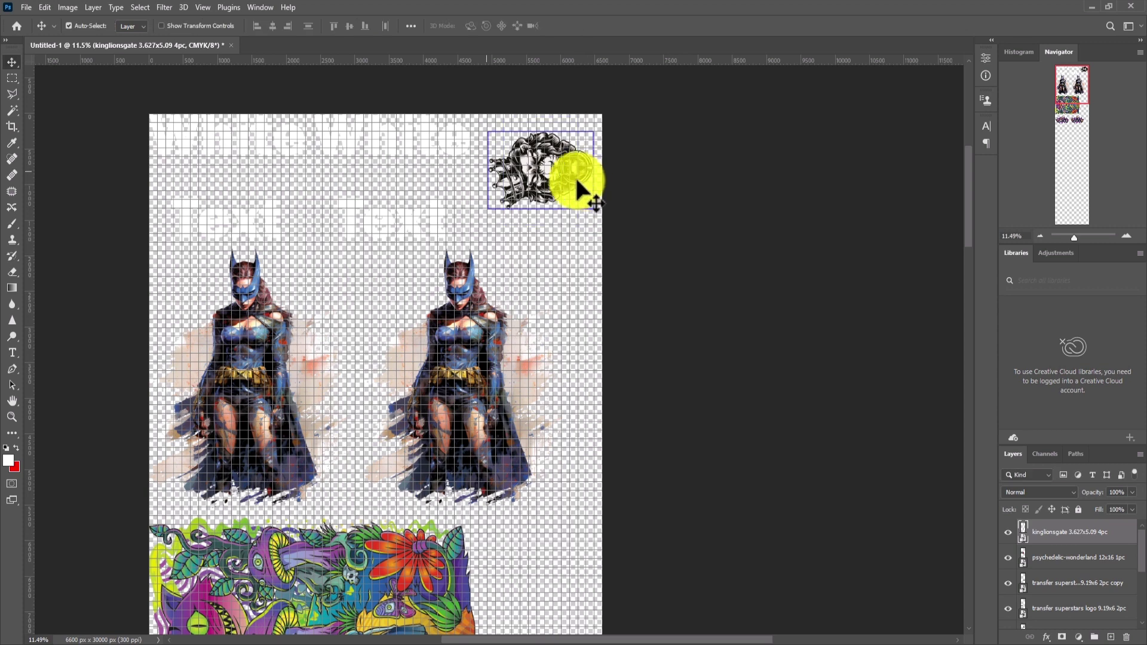
{"action": "left_click_drag", "start_coordinate": [545, 170], "coordinate": [550, 155]}
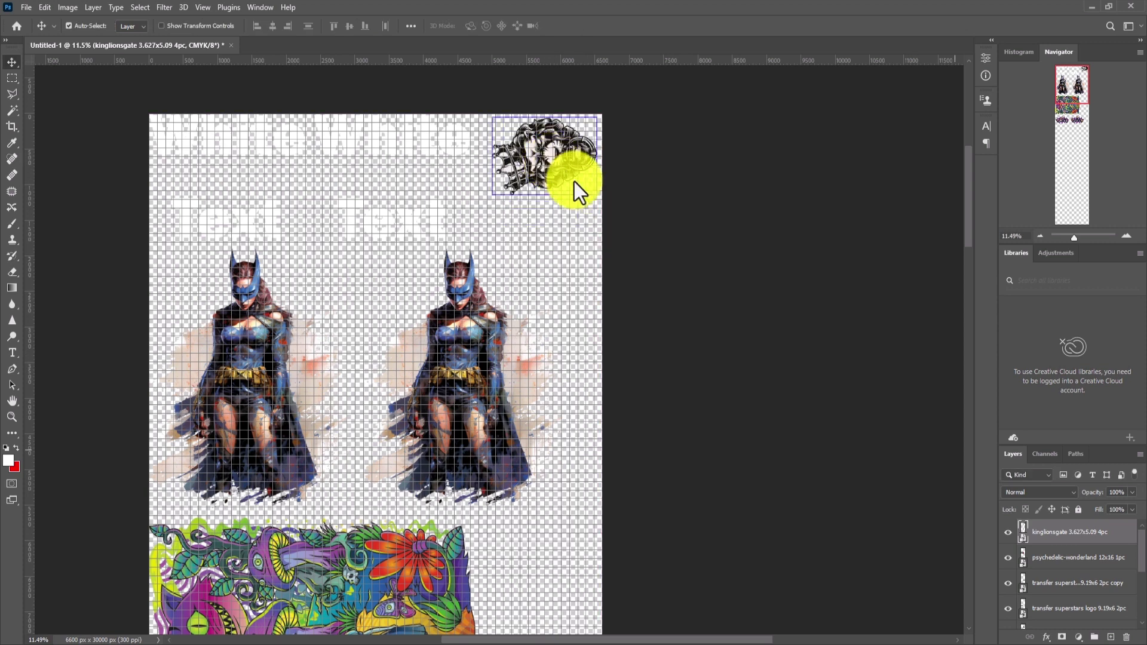
- Show the white background and align the lion to the canvas's right and top edges
{"action": "scroll", "coordinate": [1070, 591], "scroll_direction": "down", "scroll_amount": 5}
{"action": "left_click", "coordinate": [1076, 619]}
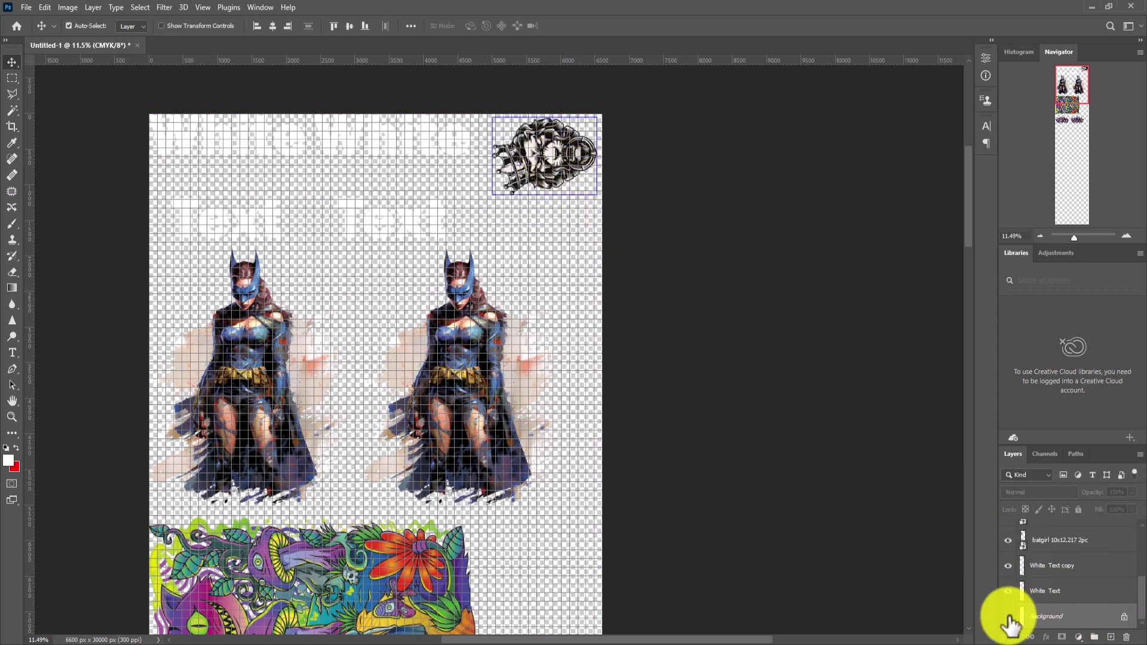
{"action": "left_click", "coordinate": [1009, 617]}
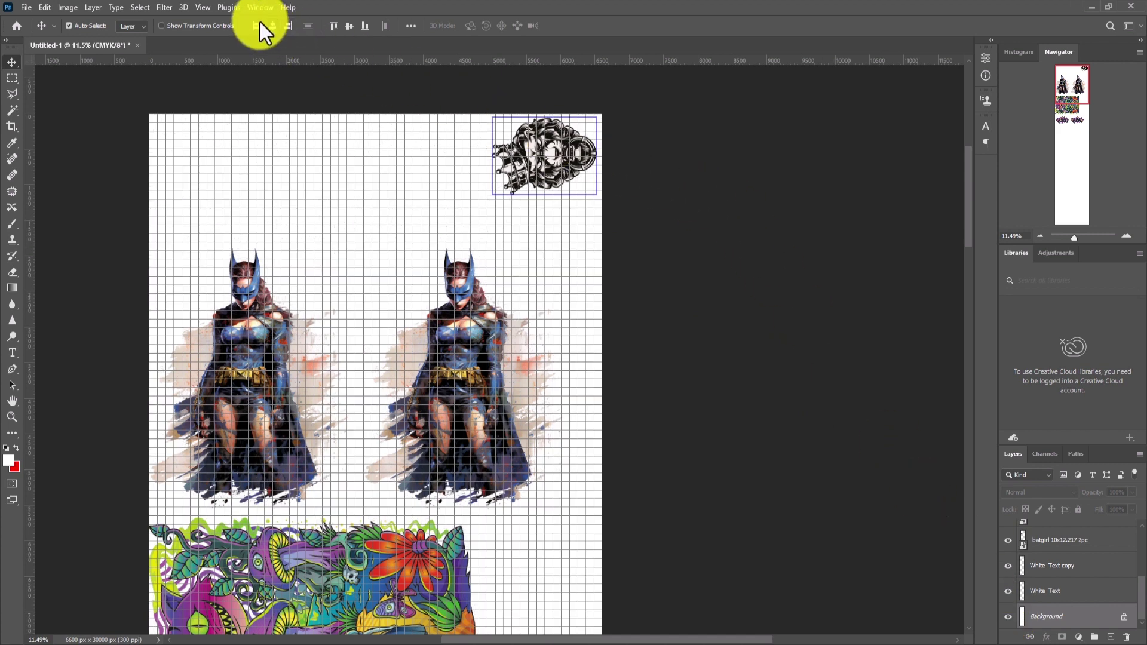
{"action": "left_click", "coordinate": [288, 26]}
{"action": "left_click", "coordinate": [334, 26]}
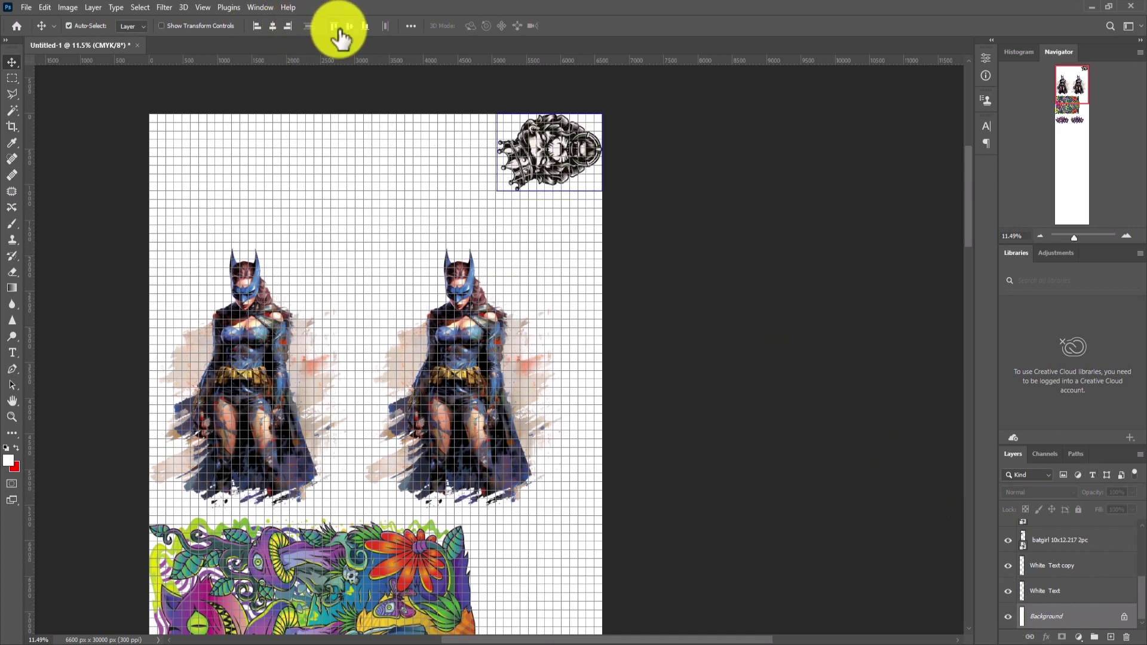
{"action": "scroll", "coordinate": [338, 31], "scroll_direction": "up", "scroll_amount": 2}
{"action": "scroll", "coordinate": [712, 281], "scroll_direction": "up", "scroll_amount": 1}
{"action": "scroll", "coordinate": [1103, 543], "scroll_direction": "up", "scroll_amount": 5}
{"action": "left_click", "coordinate": [1102, 535]}
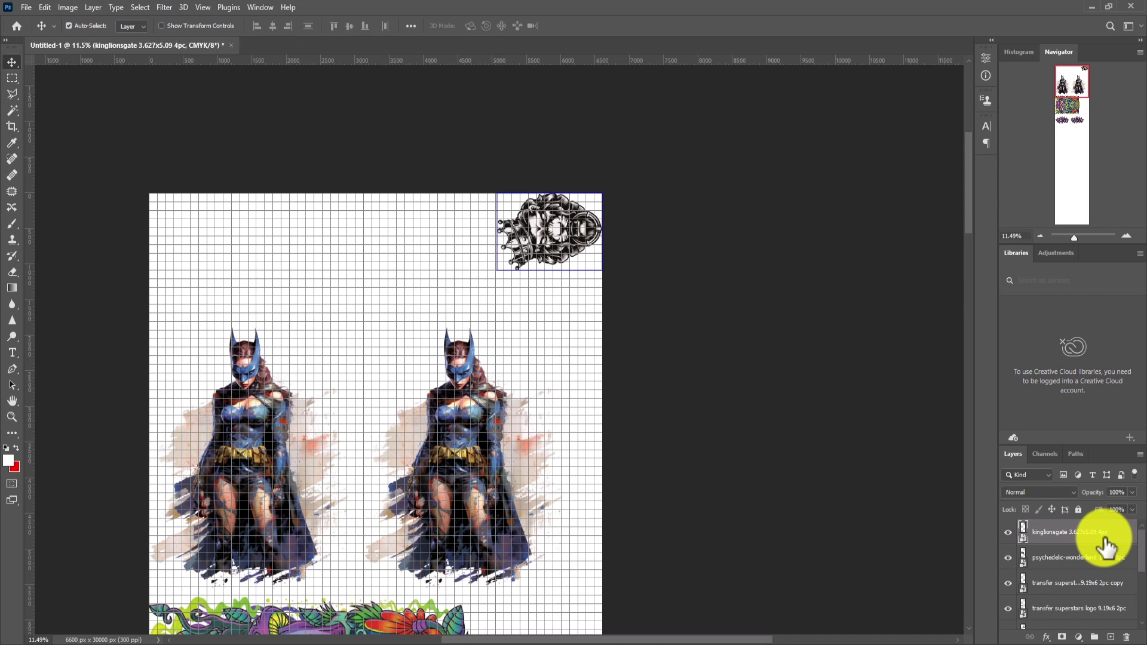
- Delete the extra lion copy made directly below the original
{"action": "left_click_drag", "start_coordinate": [576, 235], "coordinate": [586, 314]}
{"action": "scroll", "coordinate": [529, 376], "scroll_direction": "up", "scroll_amount": 10}
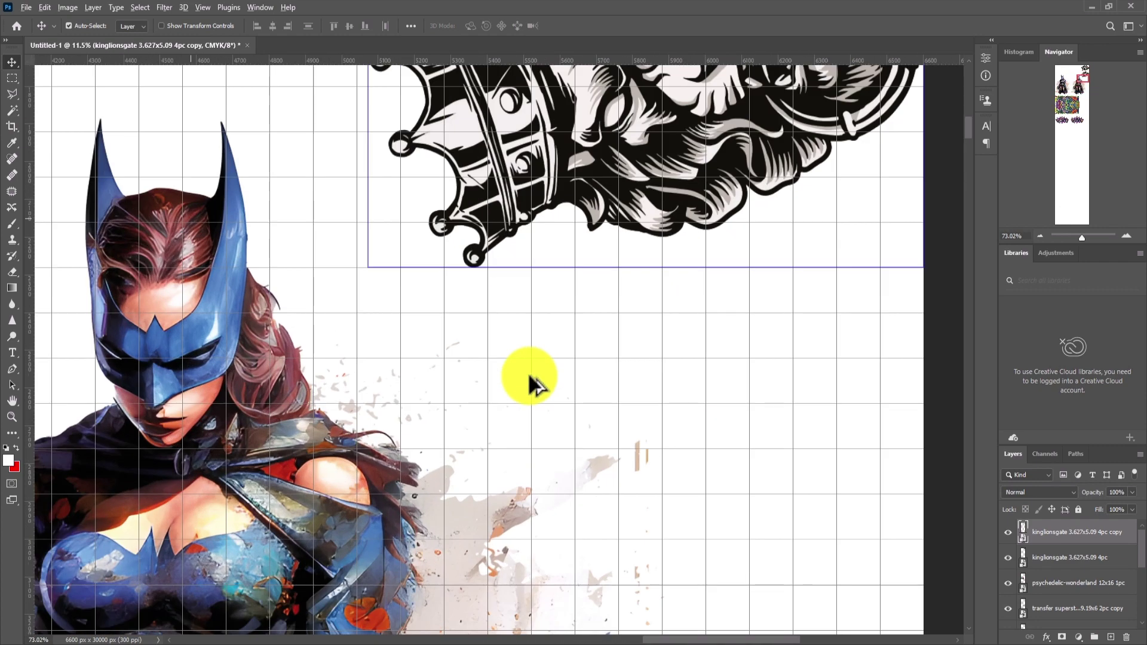
{"action": "scroll", "coordinate": [530, 377], "scroll_direction": "down", "scroll_amount": 6}
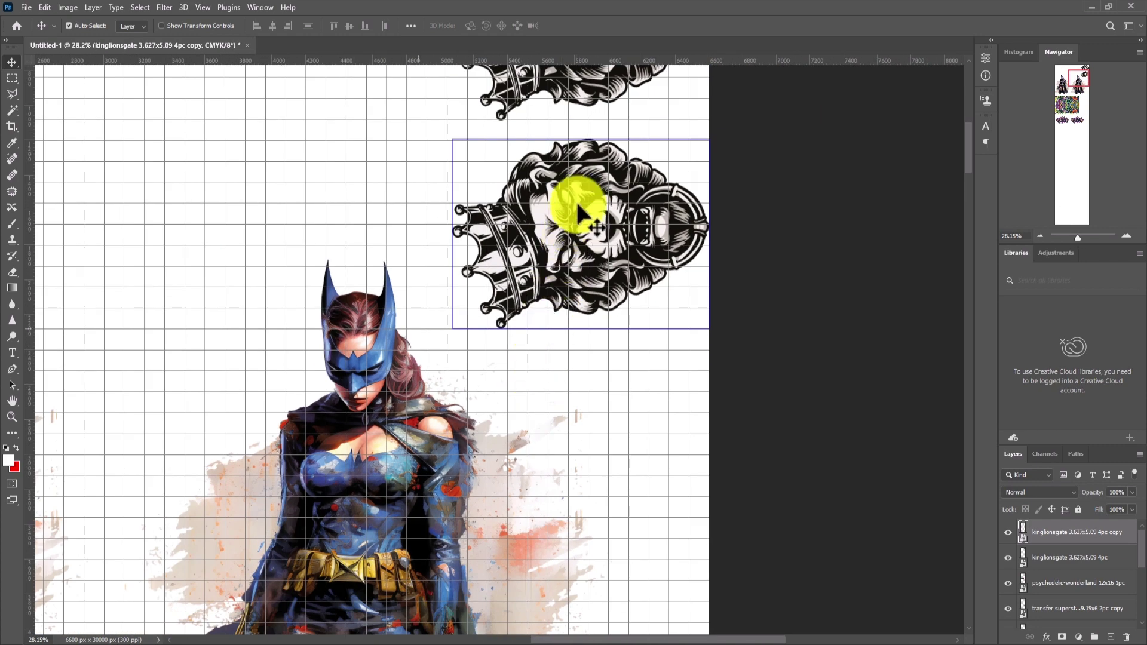
{"action": "left_click", "coordinate": [365, 363]}
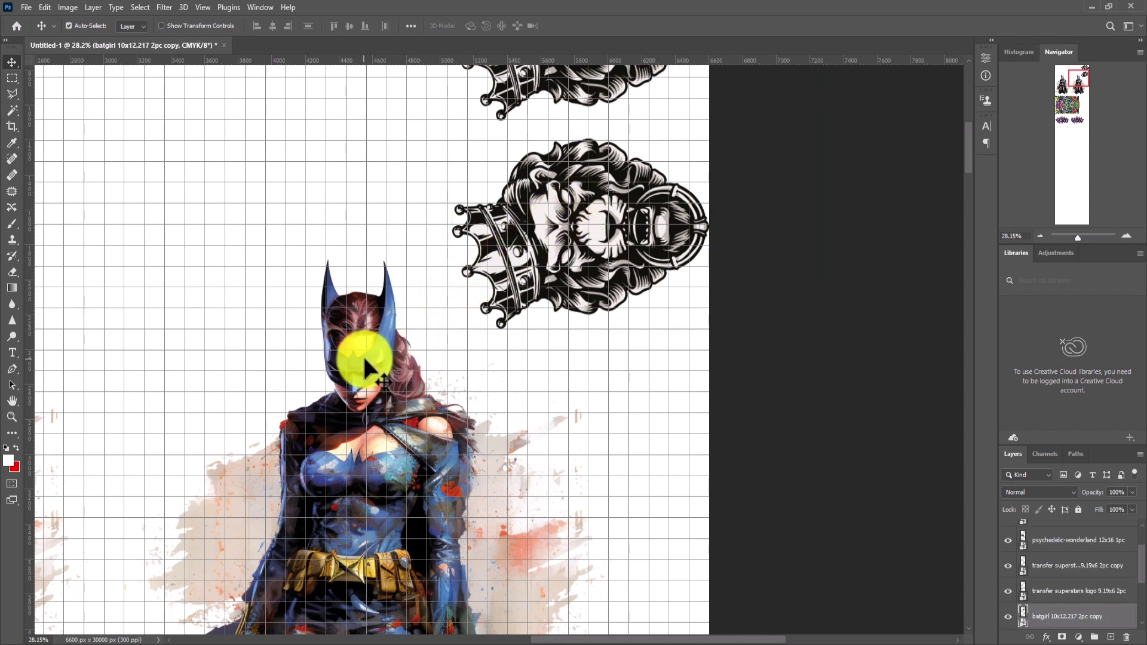
{"action": "left_click", "coordinate": [601, 204]}
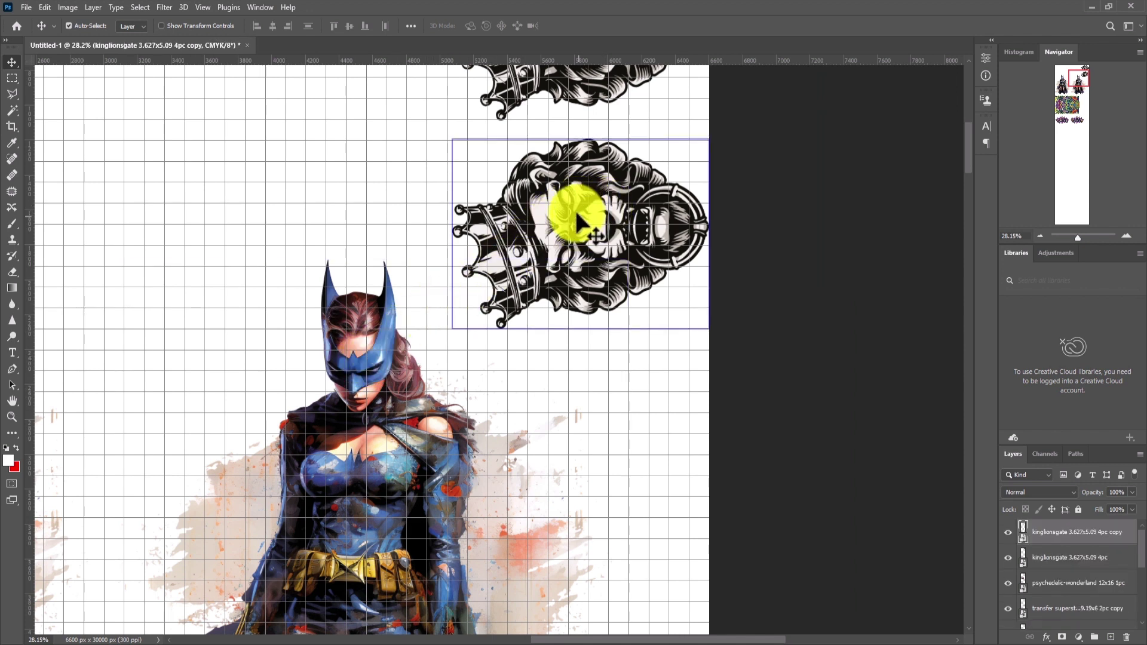
{"action": "key", "text": "Delete"}
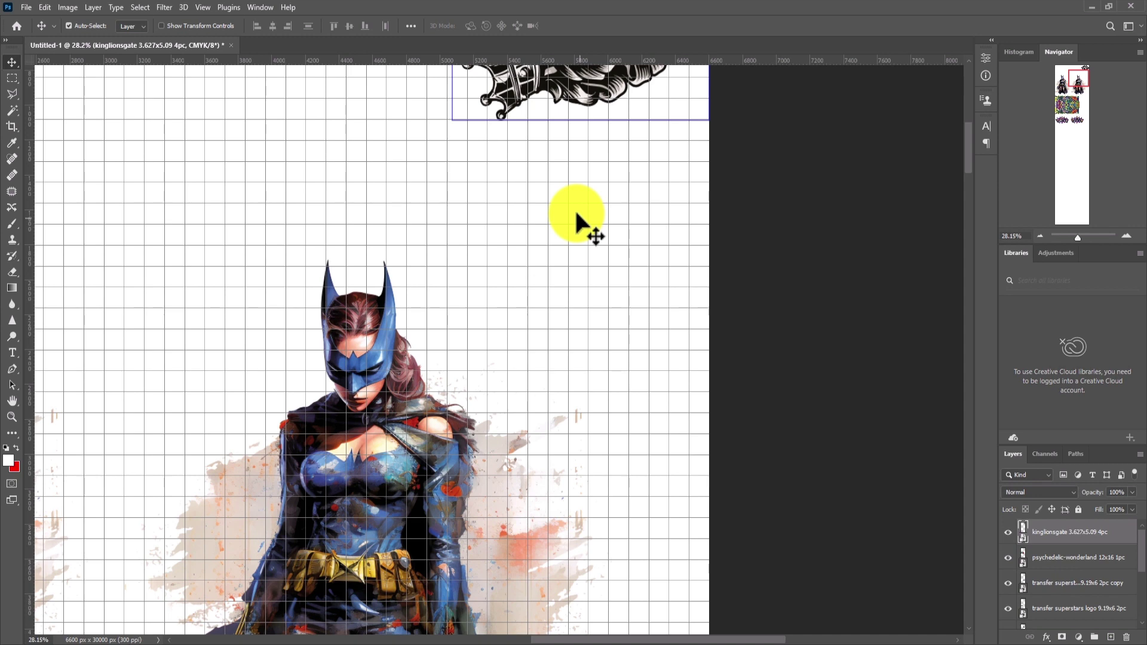
- Alt-drag a lion copy down beside the psychedelic flower art and line it up
{"action": "scroll", "coordinate": [586, 317], "scroll_direction": "down", "scroll_amount": 5}
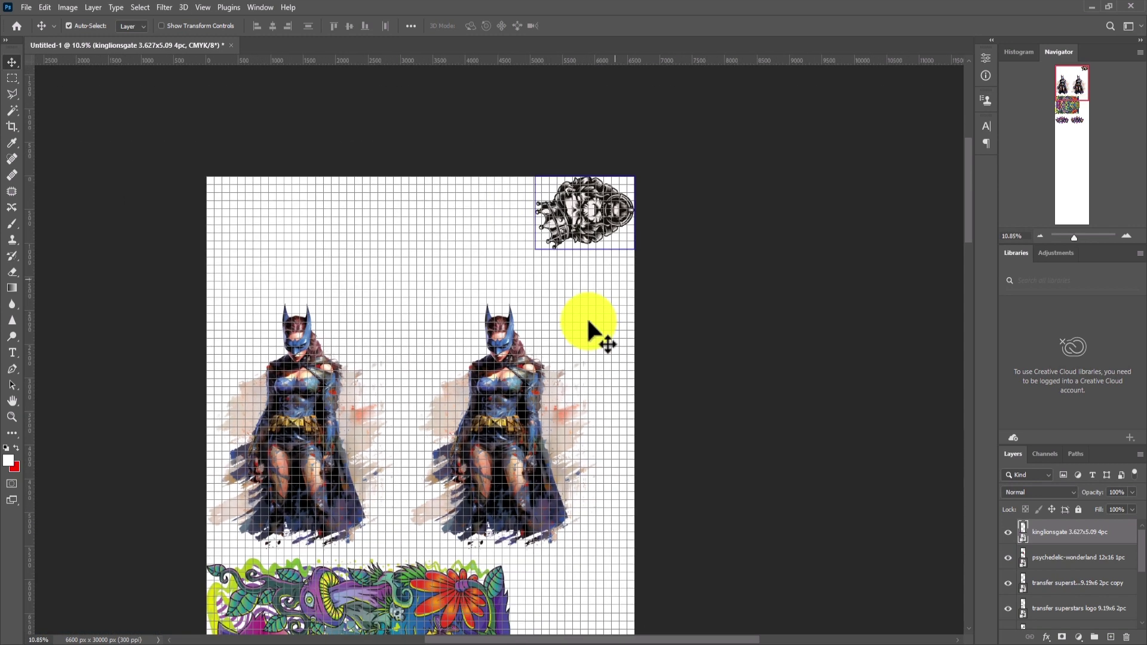
{"action": "left_click_drag", "start_coordinate": [575, 369], "coordinate": [405, 249]}
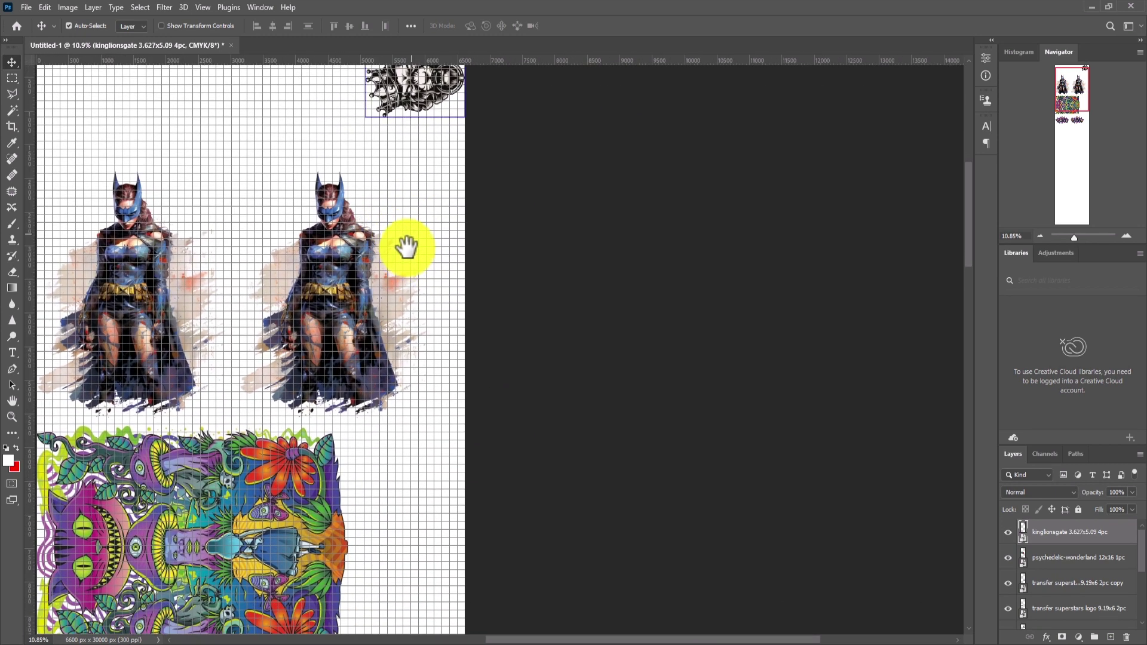
{"action": "left_click_drag", "start_coordinate": [436, 74], "coordinate": [412, 463]}
{"action": "left_click", "coordinate": [274, 523], "text": "shift"}
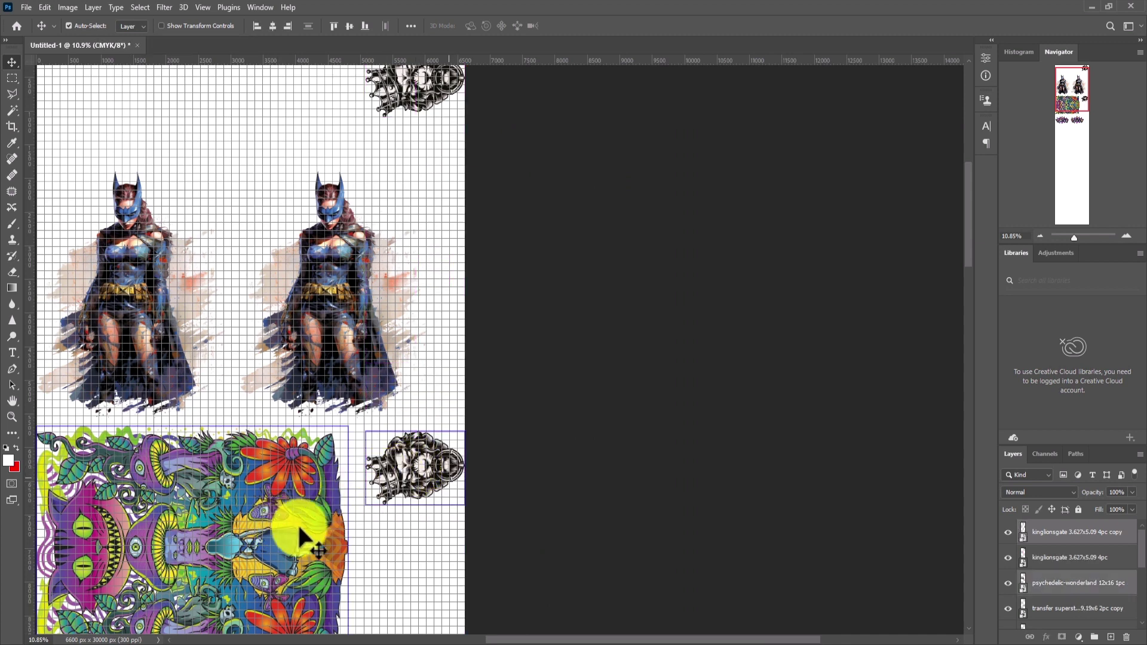
{"action": "left_click_drag", "start_coordinate": [426, 479], "coordinate": [433, 457]}
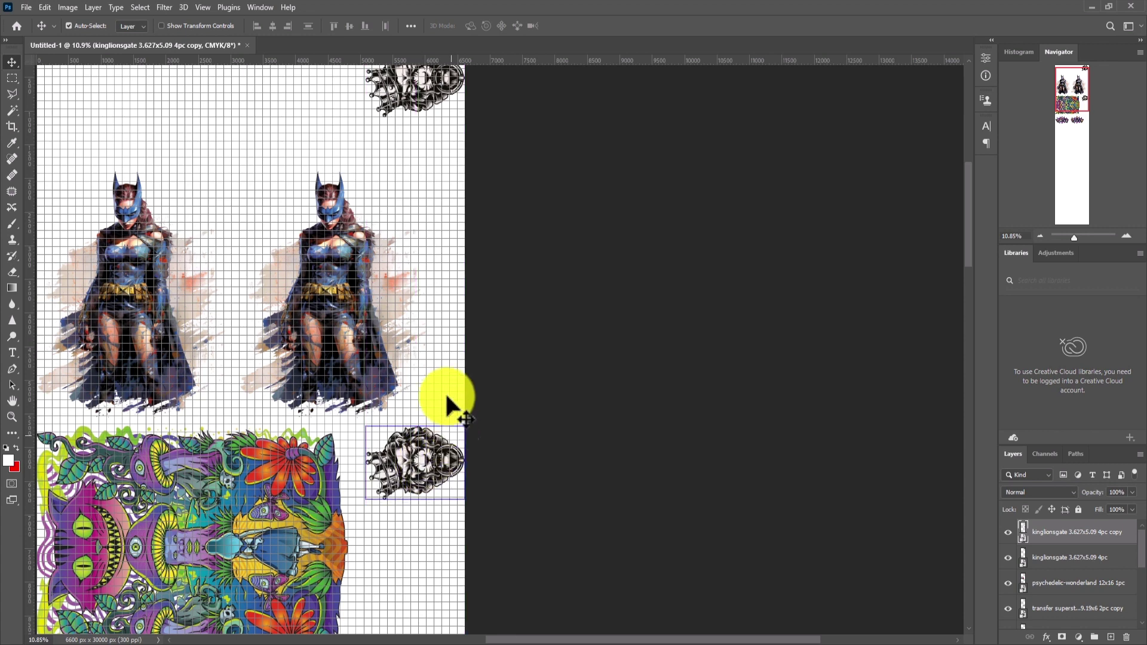
- Add a third lion copy below with a 120 px gap, then view the whole sheet
{"action": "scroll", "coordinate": [448, 410], "scroll_direction": "up", "scroll_amount": 5}
{"action": "scroll", "coordinate": [423, 238], "scroll_direction": "down", "scroll_amount": 5}
{"action": "left_click_drag", "start_coordinate": [480, 127], "coordinate": [473, 184]}
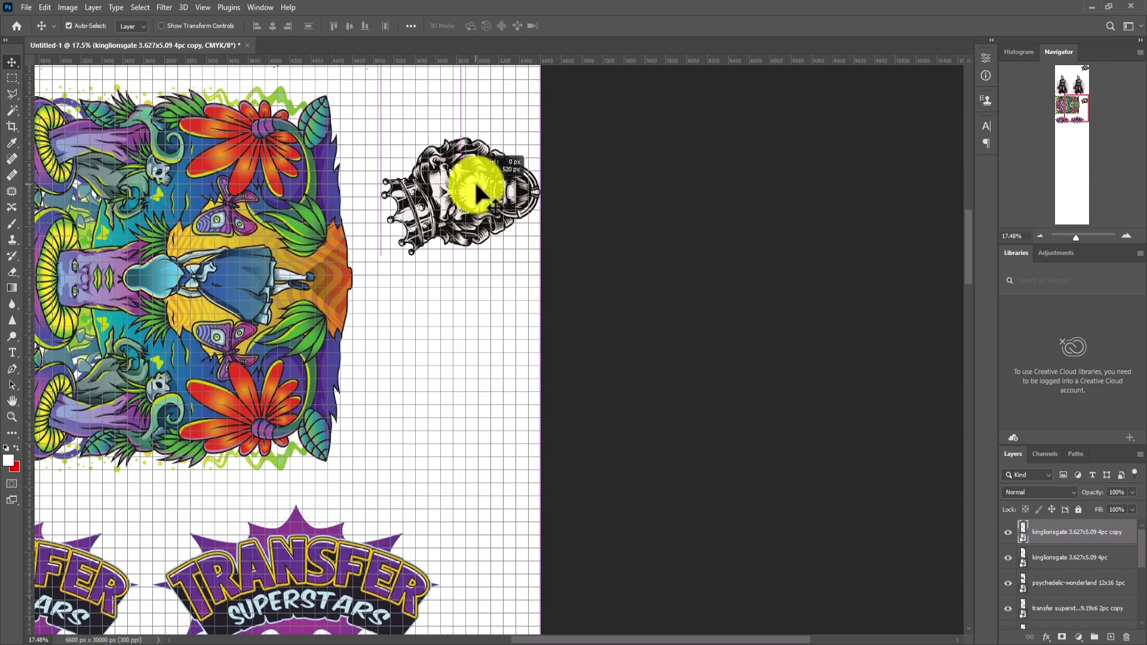
{"action": "key", "text": "ctrl+z"}
{"action": "left_click_drag", "start_coordinate": [469, 146], "coordinate": [464, 413]}
{"action": "left_click", "coordinate": [465, 406], "text": "alt"}
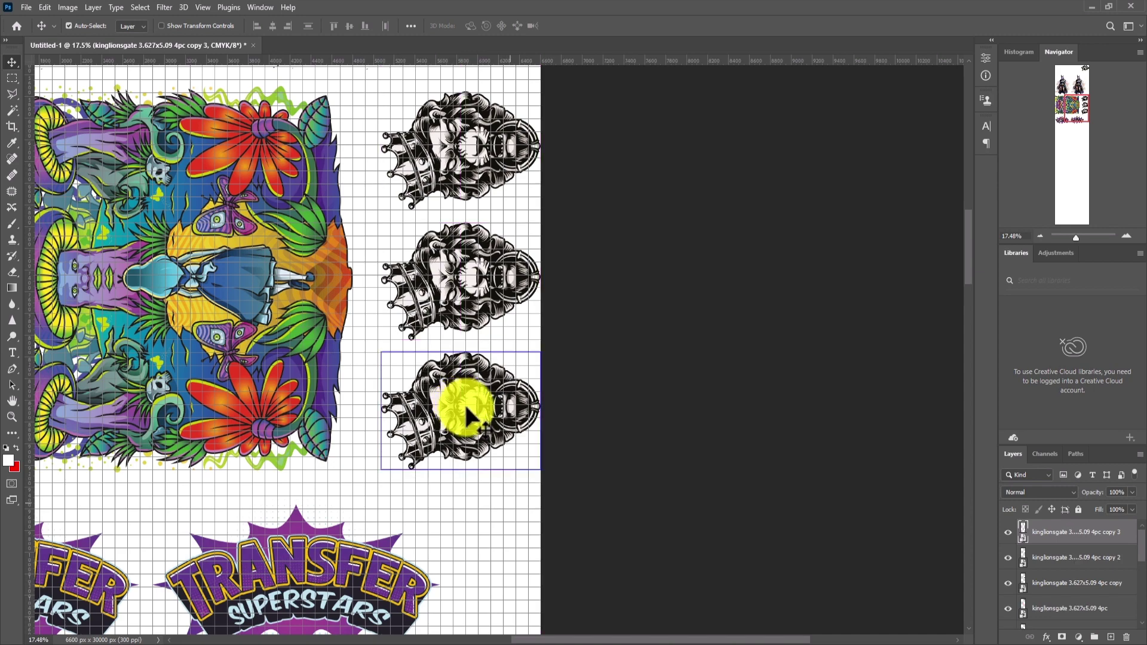
{"action": "left_click", "coordinate": [571, 470]}
{"action": "scroll", "coordinate": [475, 417], "scroll_direction": "down", "scroll_amount": 5}
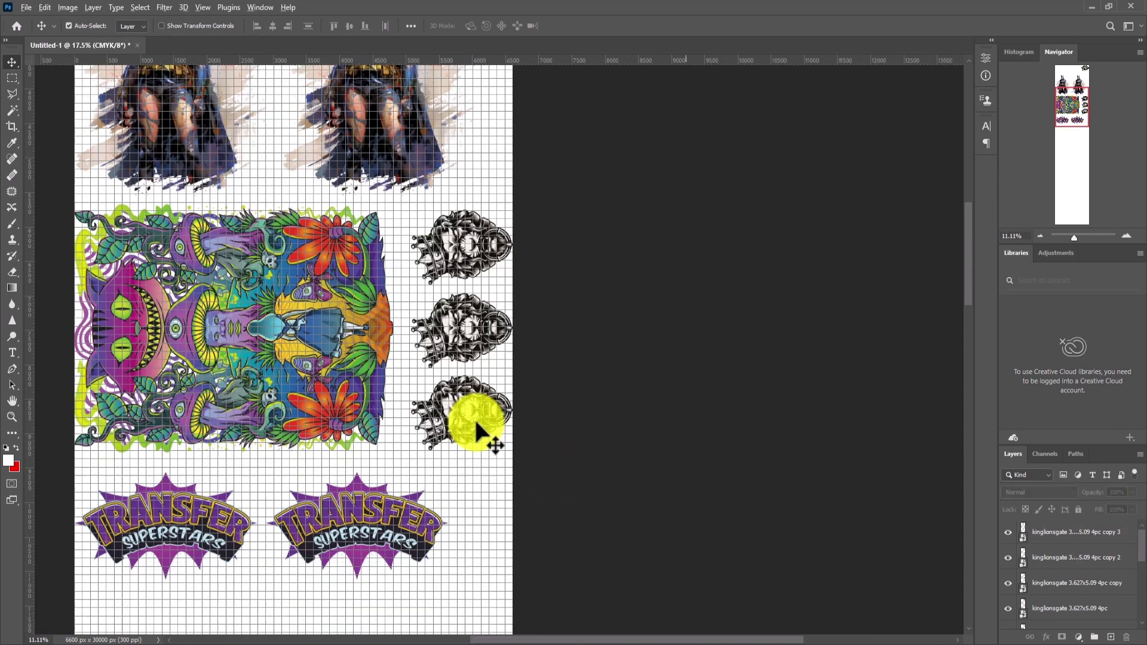
{"action": "scroll", "coordinate": [474, 418], "scroll_direction": "down", "scroll_amount": 1}
{"action": "left_click_drag", "start_coordinate": [377, 500], "coordinate": [374, 432]}
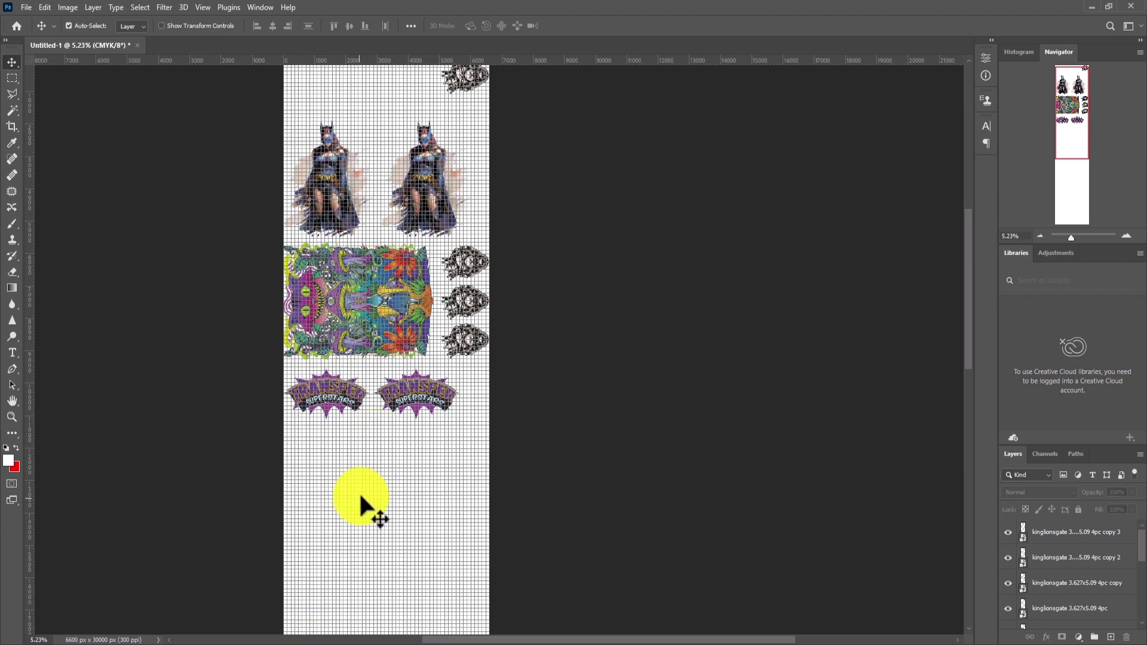
- Hide the background and place the dacschund 10x5.584 5pc image flush left beneath the logos
{"action": "scroll", "coordinate": [360, 497], "scroll_direction": "up", "scroll_amount": 5}
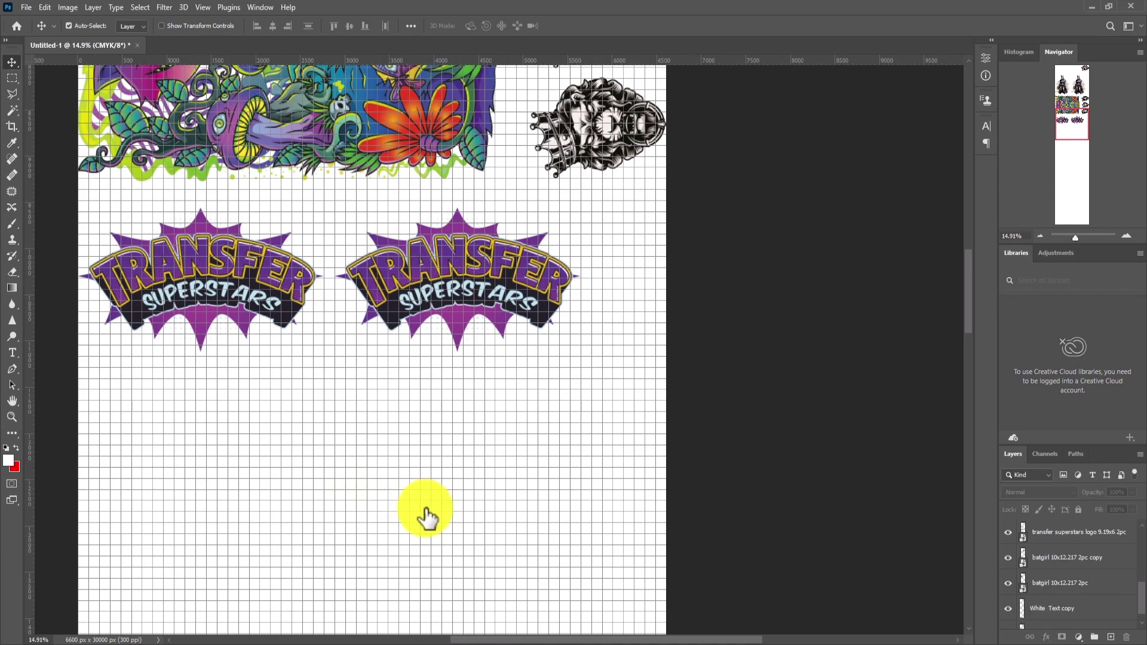
{"action": "scroll", "coordinate": [1009, 624], "scroll_direction": "down", "scroll_amount": 2}
{"action": "left_click", "coordinate": [1008, 616]}
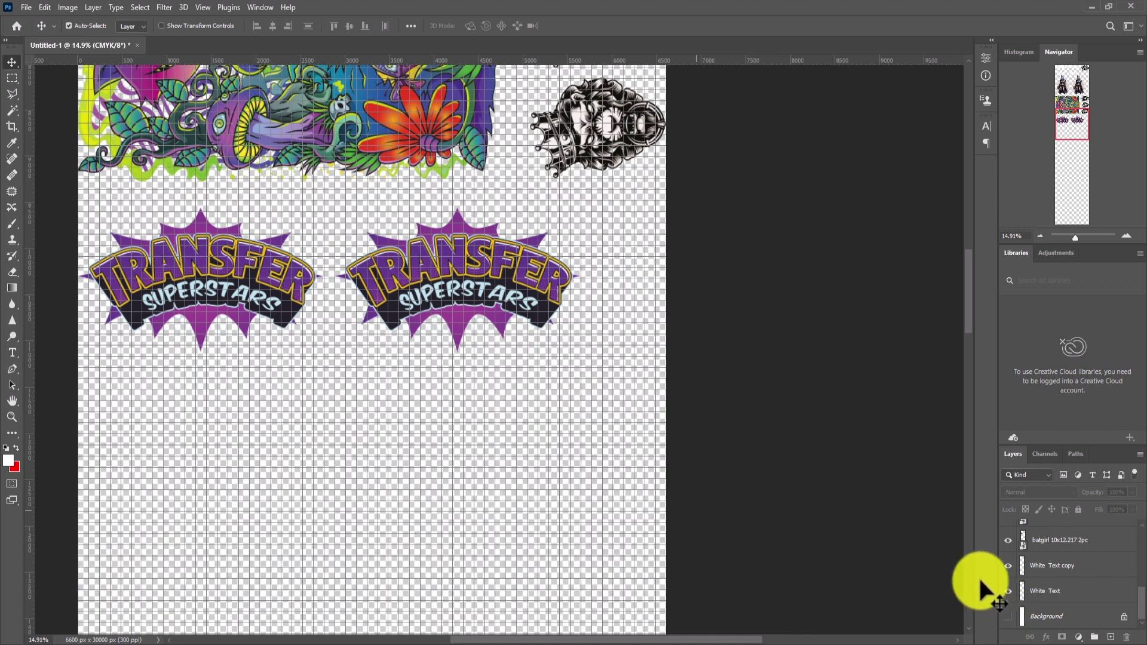
{"action": "key", "text": "alt+Tab"}
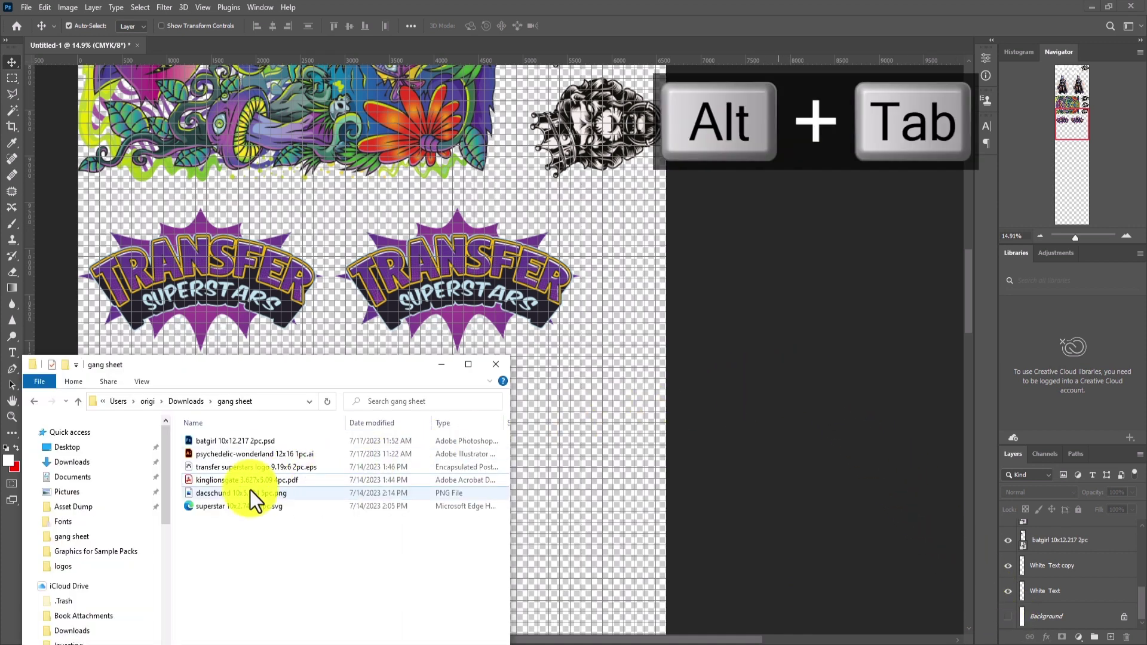
{"action": "left_click_drag", "start_coordinate": [225, 496], "coordinate": [584, 406]}
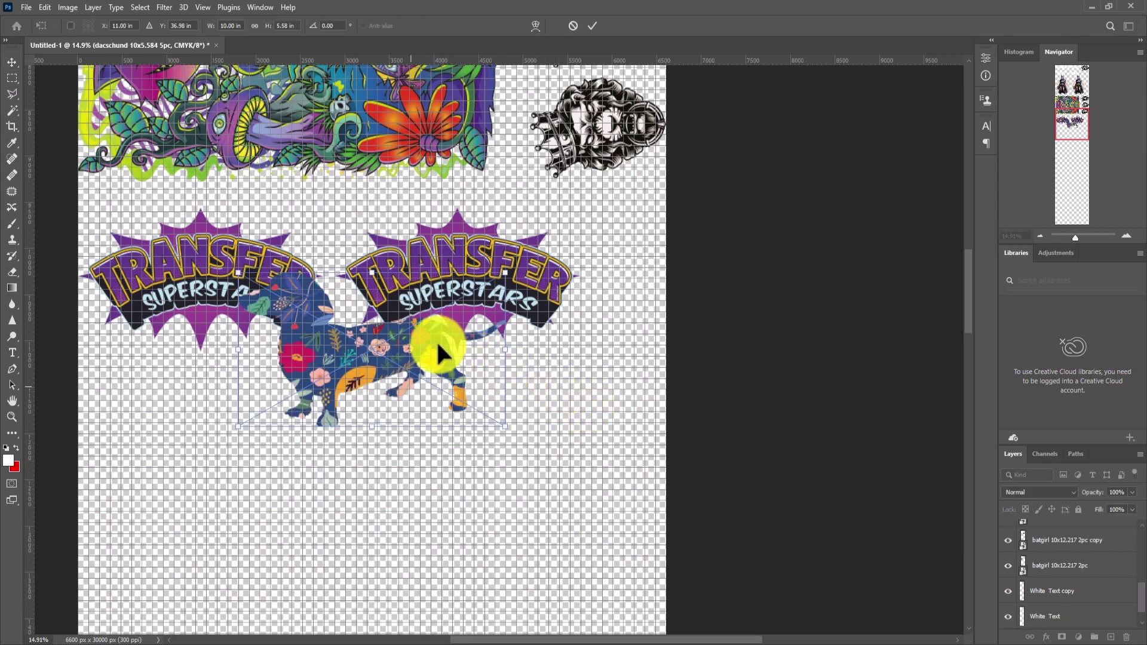
{"action": "left_click_drag", "start_coordinate": [421, 333], "coordinate": [294, 446]}
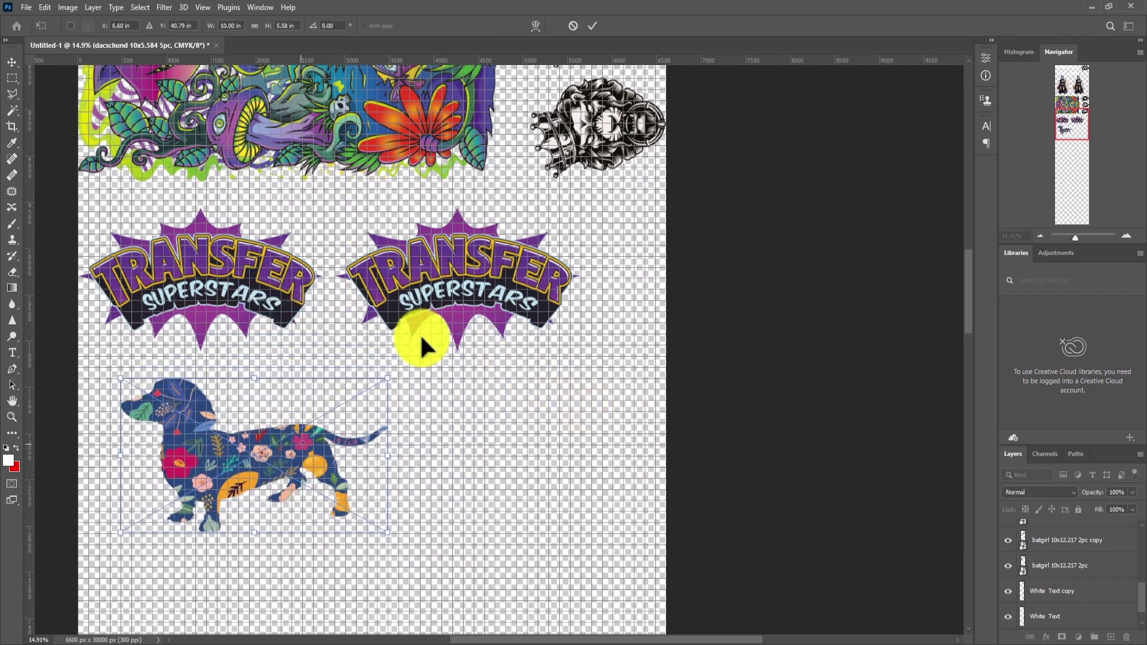
{"action": "key", "text": "Return"}
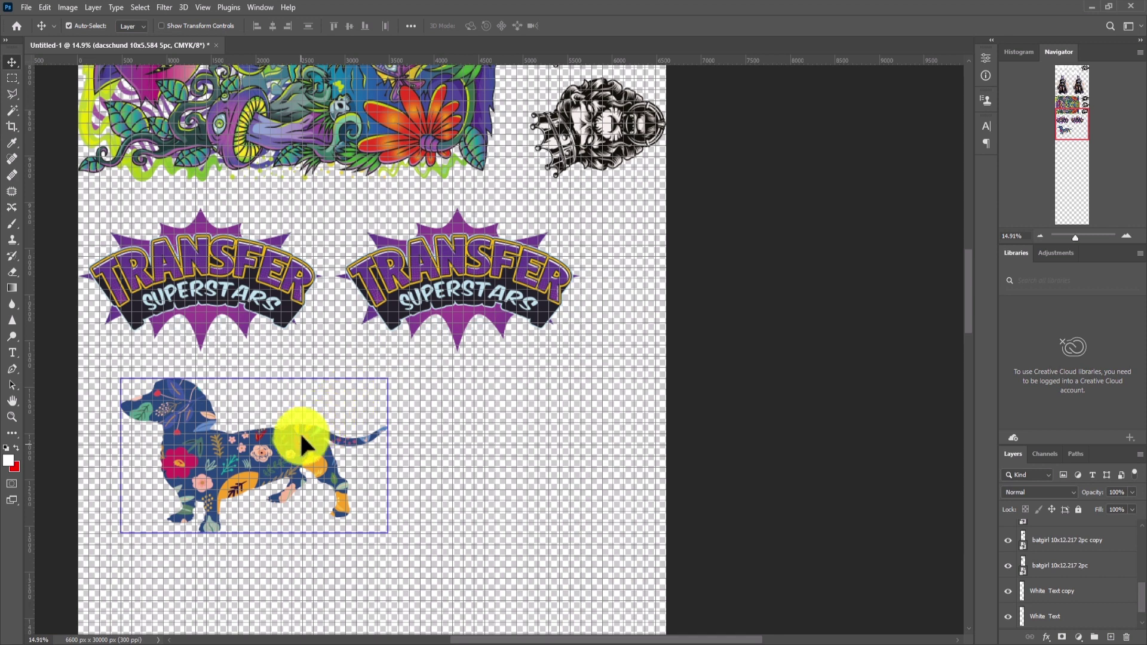
{"action": "left_click_drag", "start_coordinate": [300, 440], "coordinate": [250, 432]}
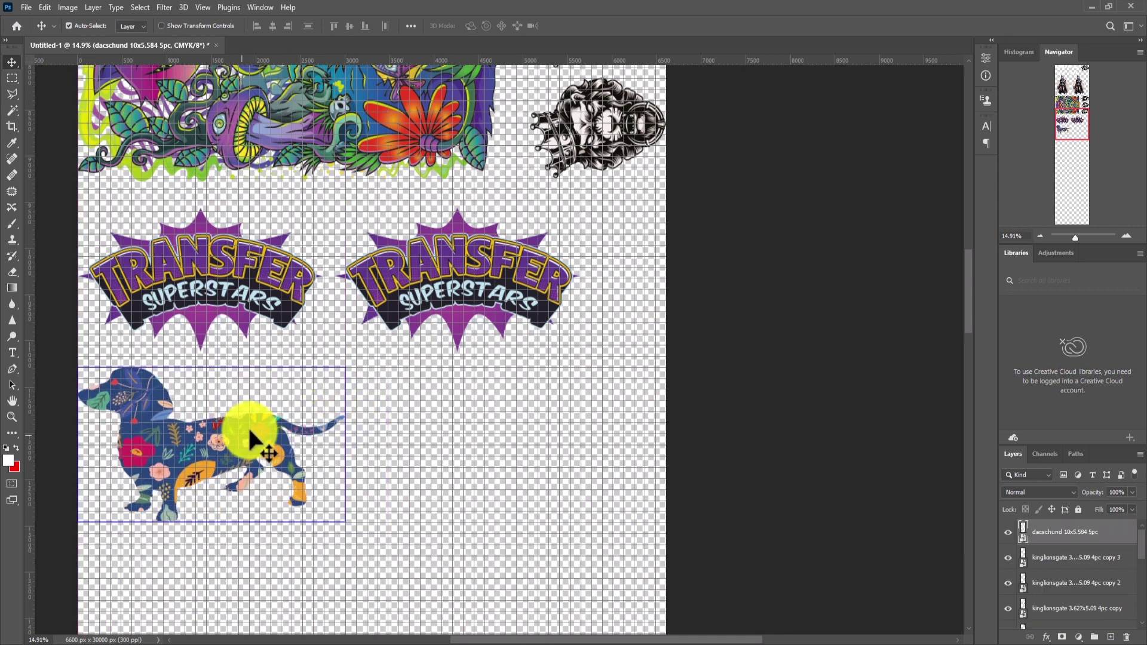
{"action": "key", "text": "alt+Tab"}
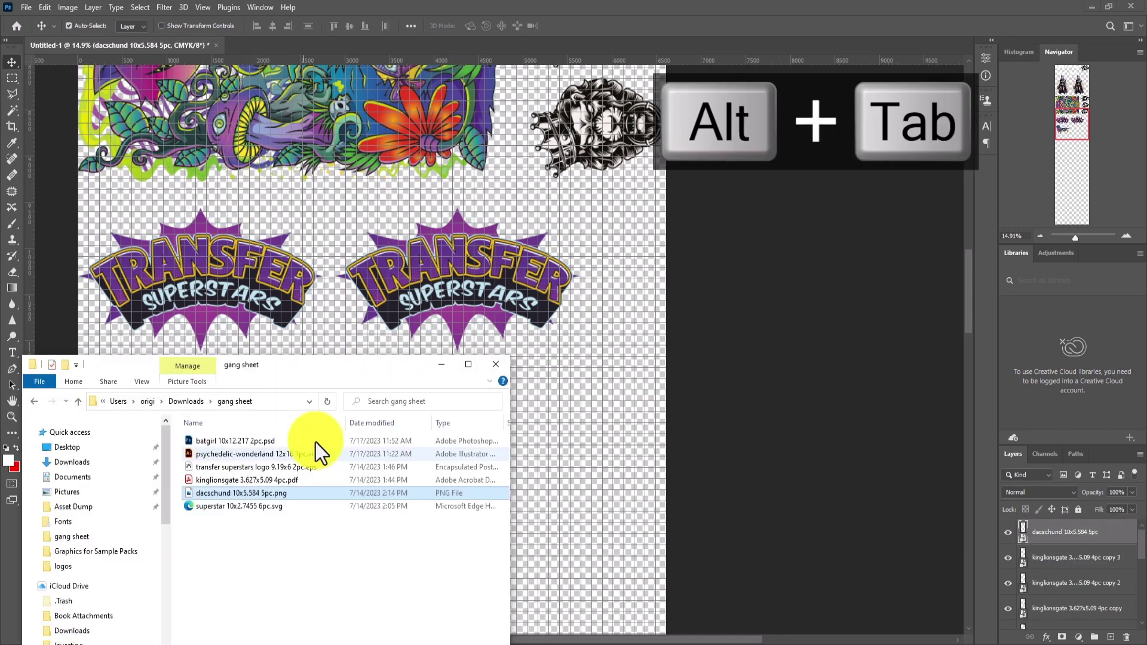
- Free Transform the dachshund, try a width of 80, then revert it to 10 in wide
{"action": "key", "text": "alt+Tab"}
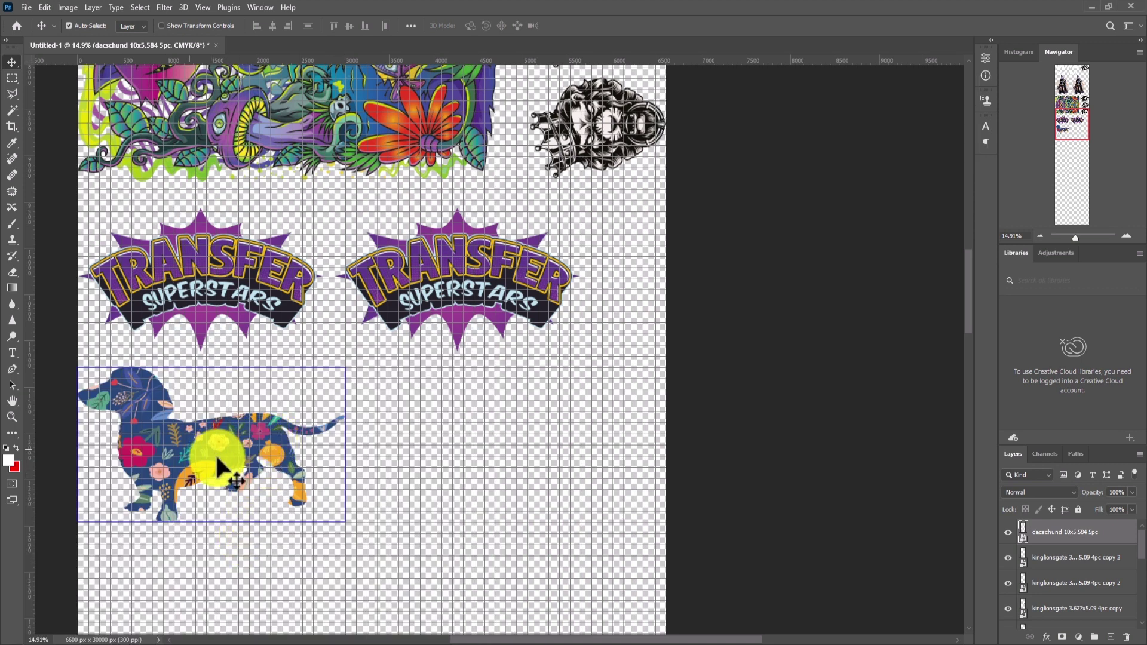
{"action": "key", "text": "alt+Tab"}
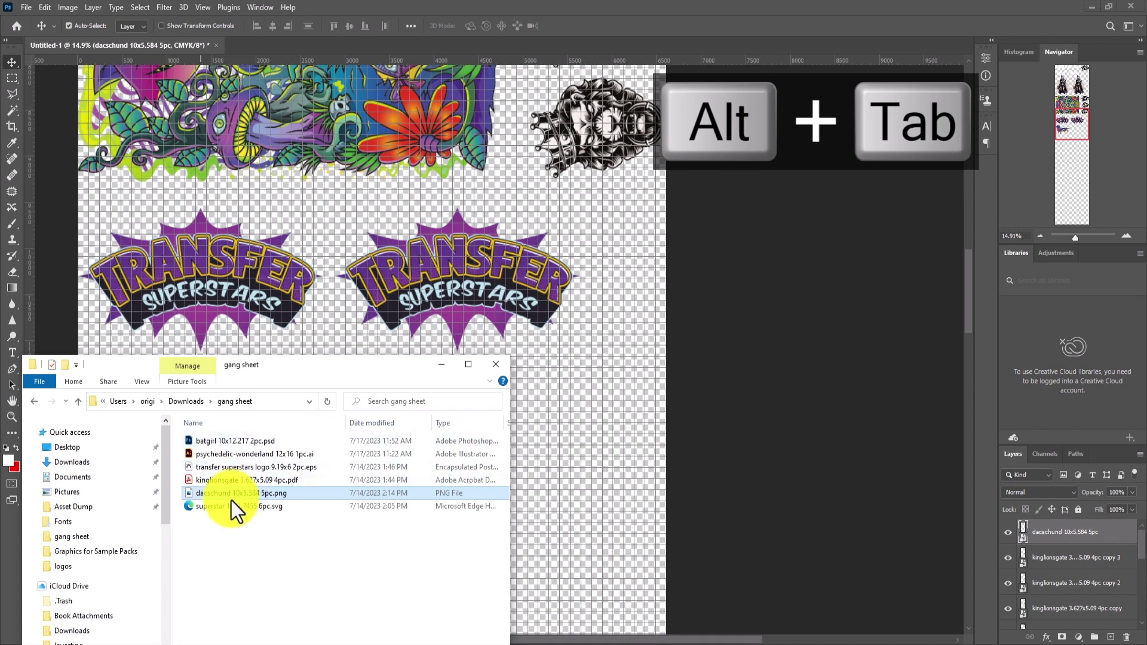
{"action": "key", "text": "alt+Tab"}
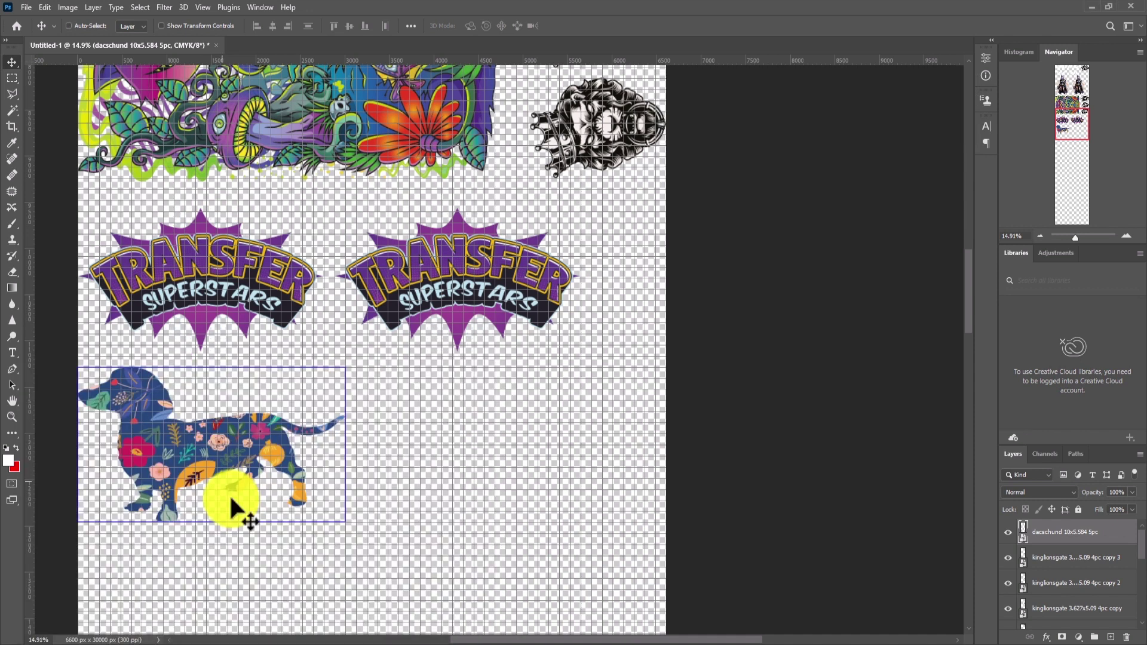
{"action": "key", "text": "ctrl+t"}
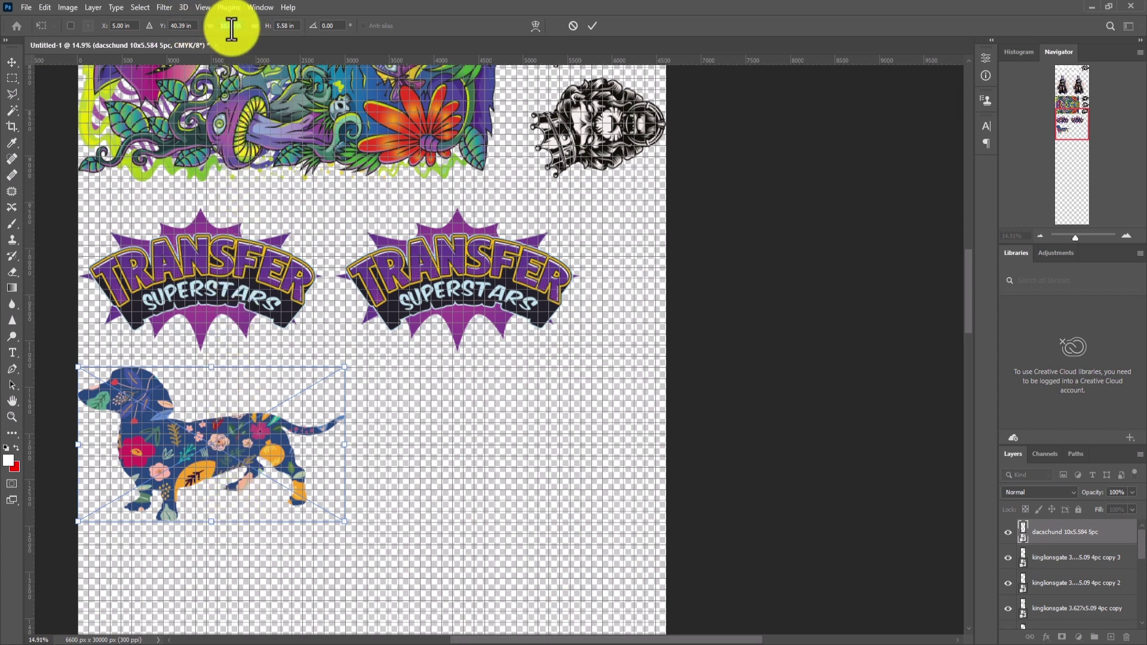
{"action": "key", "text": "ctrl+z"}
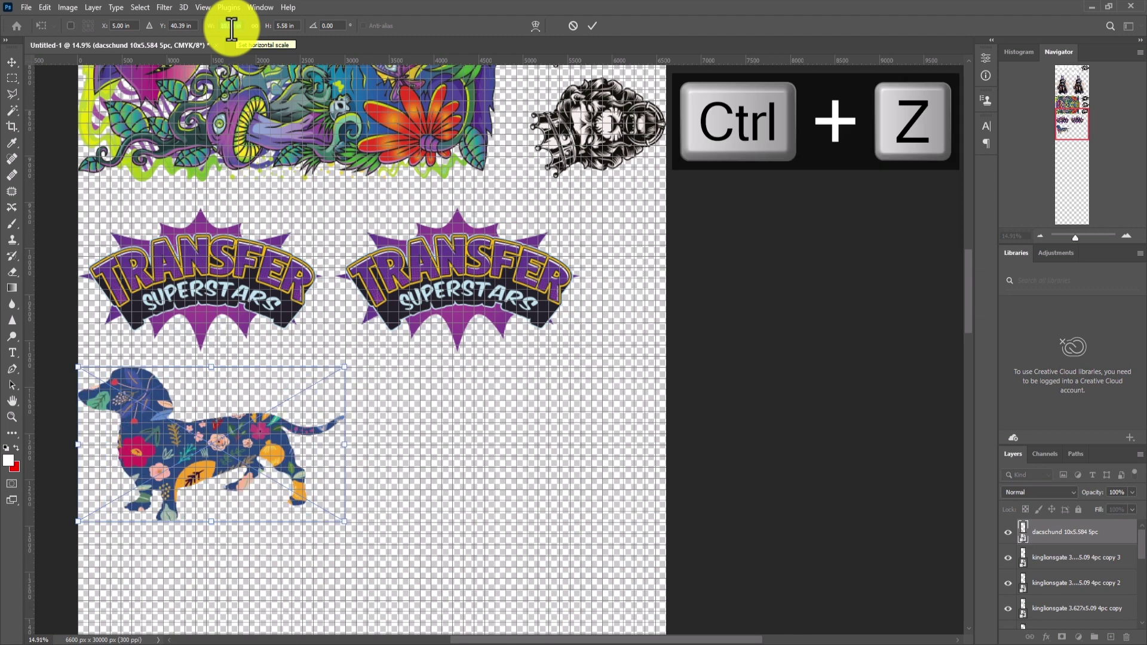
{"action": "type", "text": "80"}
{"action": "key", "text": "Return"}
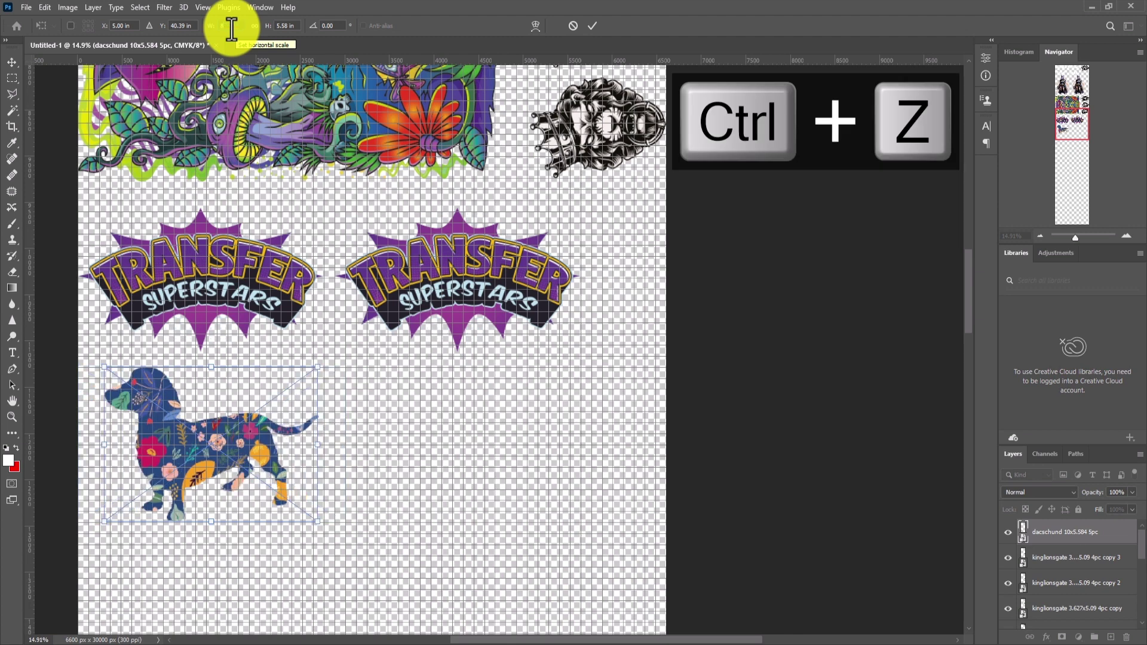
{"action": "key", "text": "ctrl+a"}
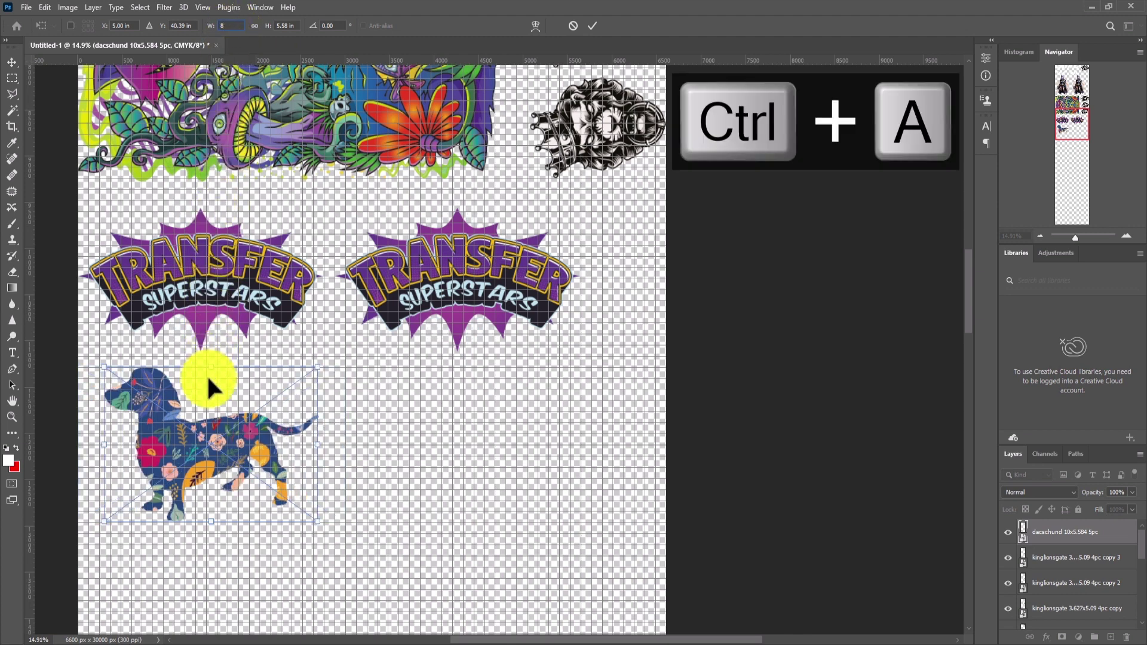
{"action": "key", "text": "ctrl+z"}
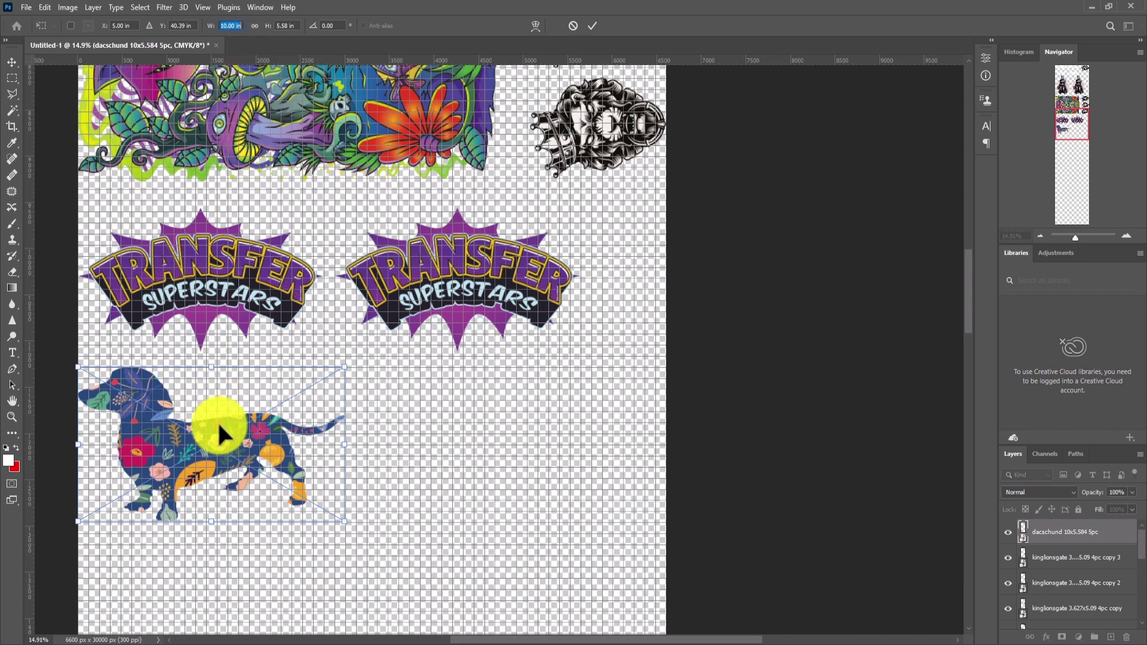
{"action": "key", "text": "Return"}
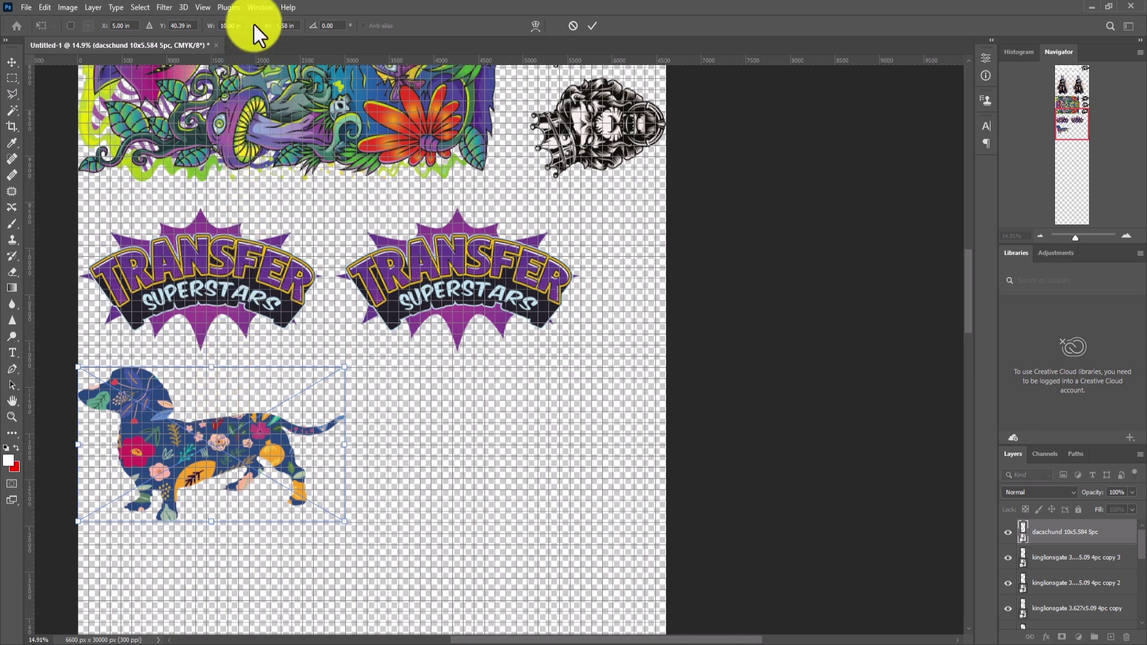
- Enter 8 in as the width so the dachshund scales to about 8 × 4.47 in
{"action": "key", "text": "ctrl+a"}
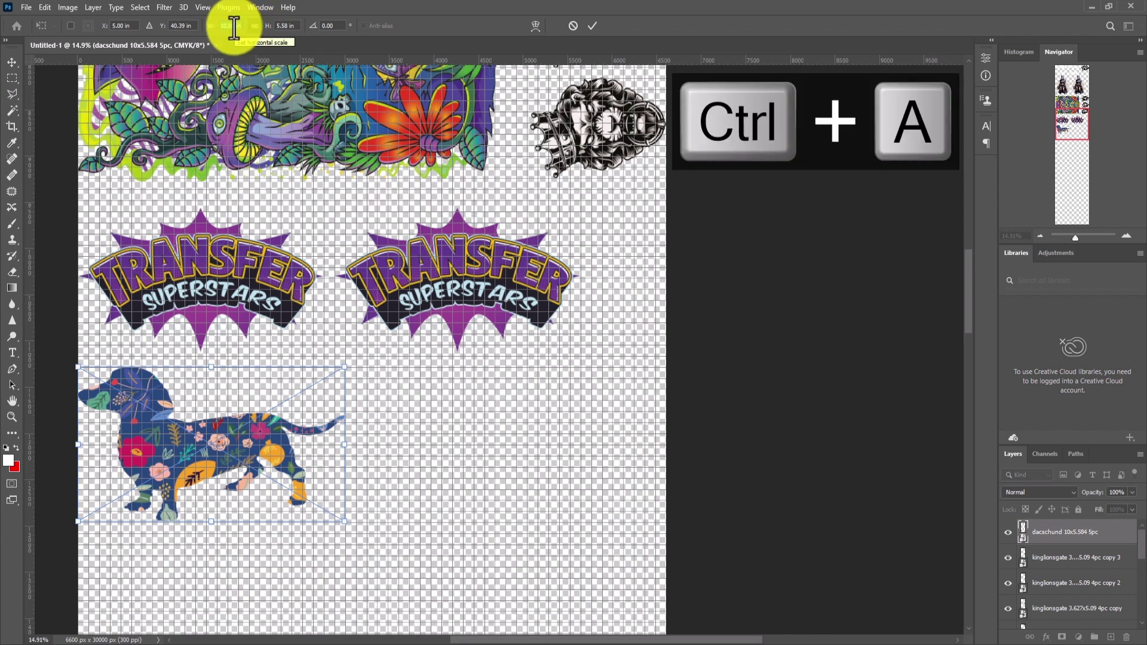
{"action": "type", "text": "8"}
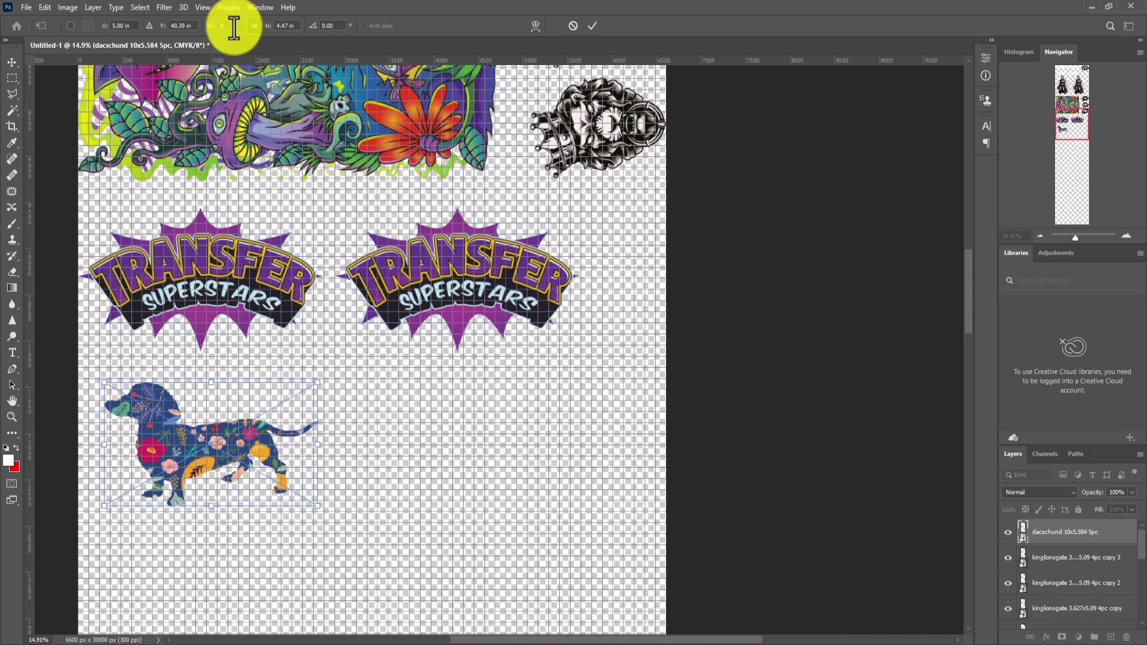
{"action": "key", "text": "ctrl+z"}
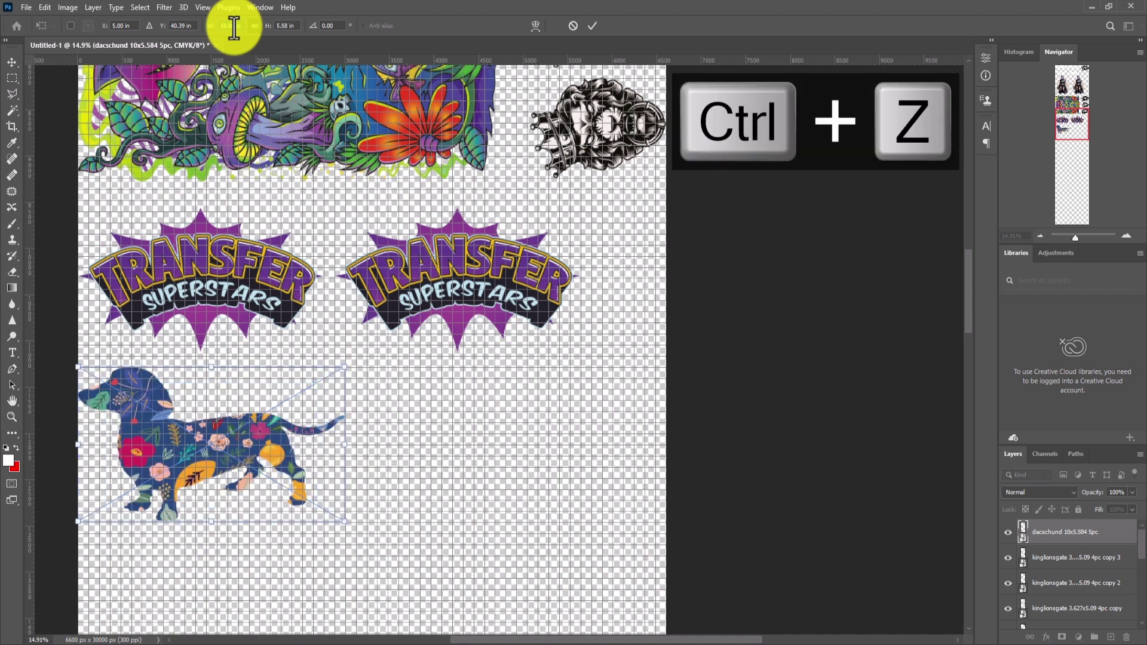
{"action": "key", "text": "ctrl+a"}
{"action": "type", "text": "8"}
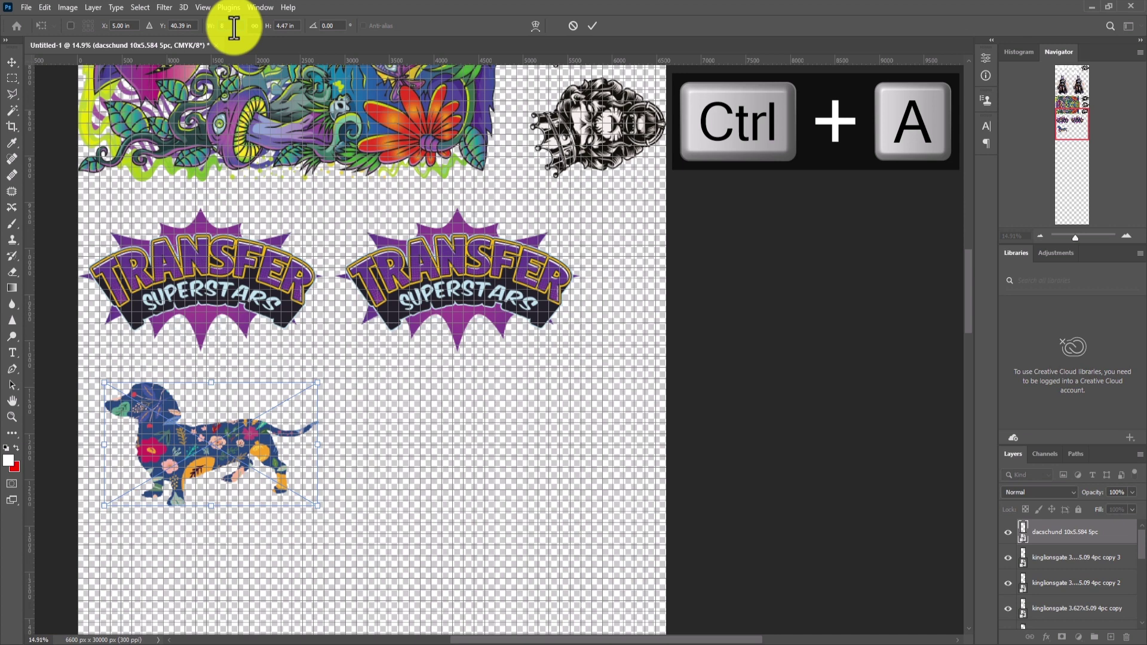
{"action": "key", "text": "ctrl+z"}
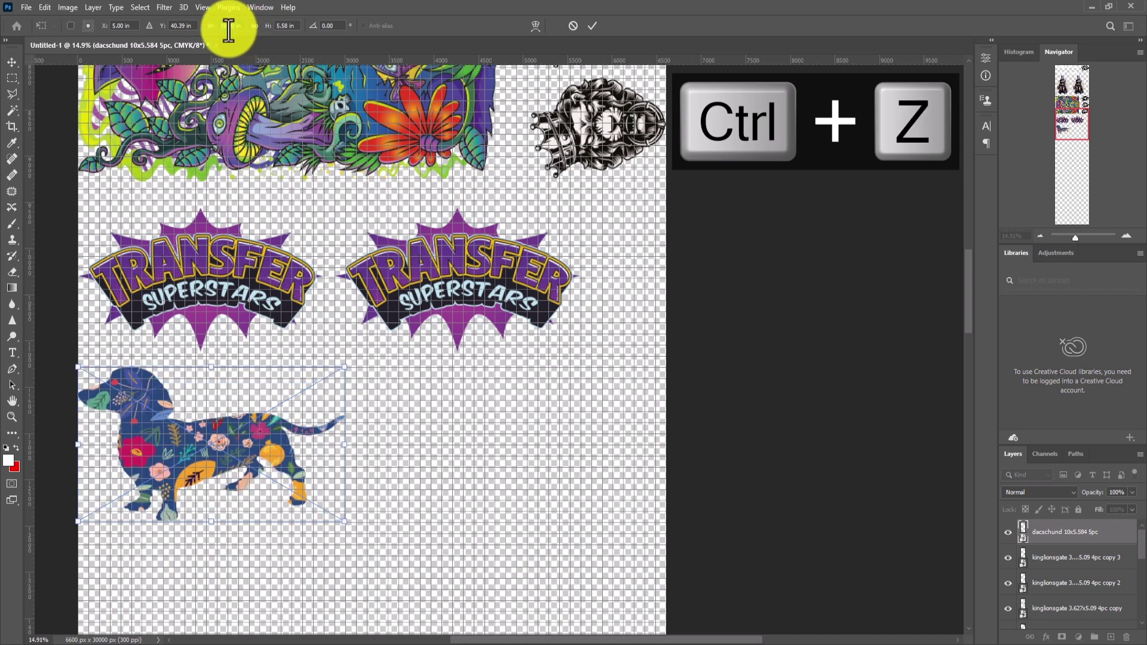
{"action": "key", "text": "ctrl+a"}
{"action": "type", "text": "8"}
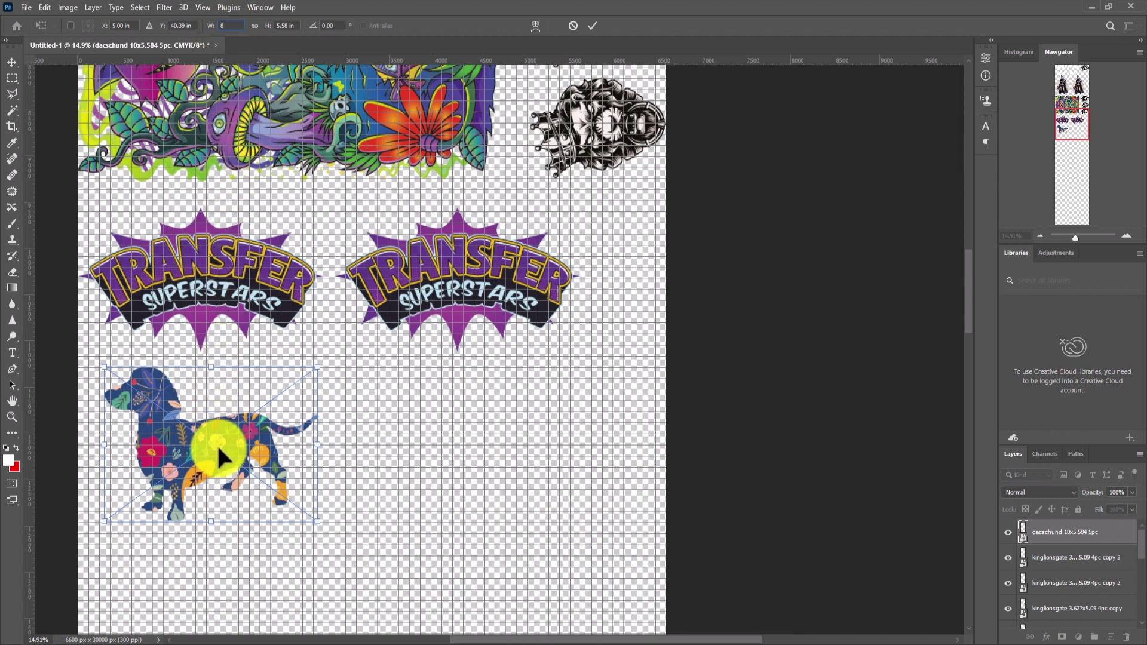
{"action": "key", "text": "ctrl+z"}
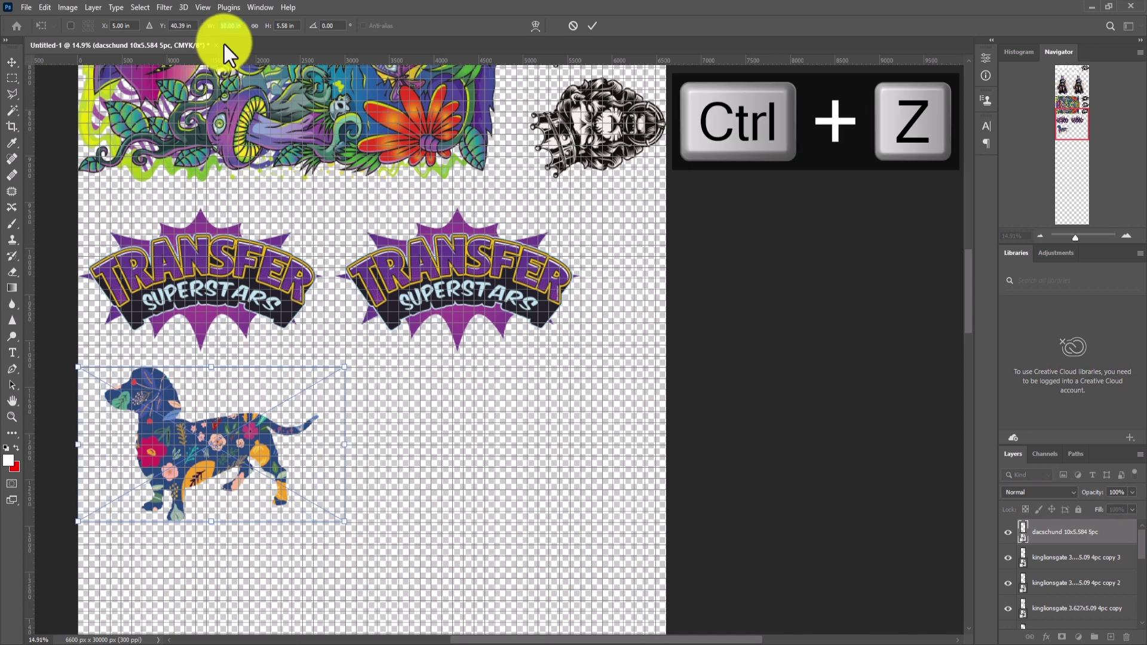
{"action": "key", "text": "ctrl+a"}
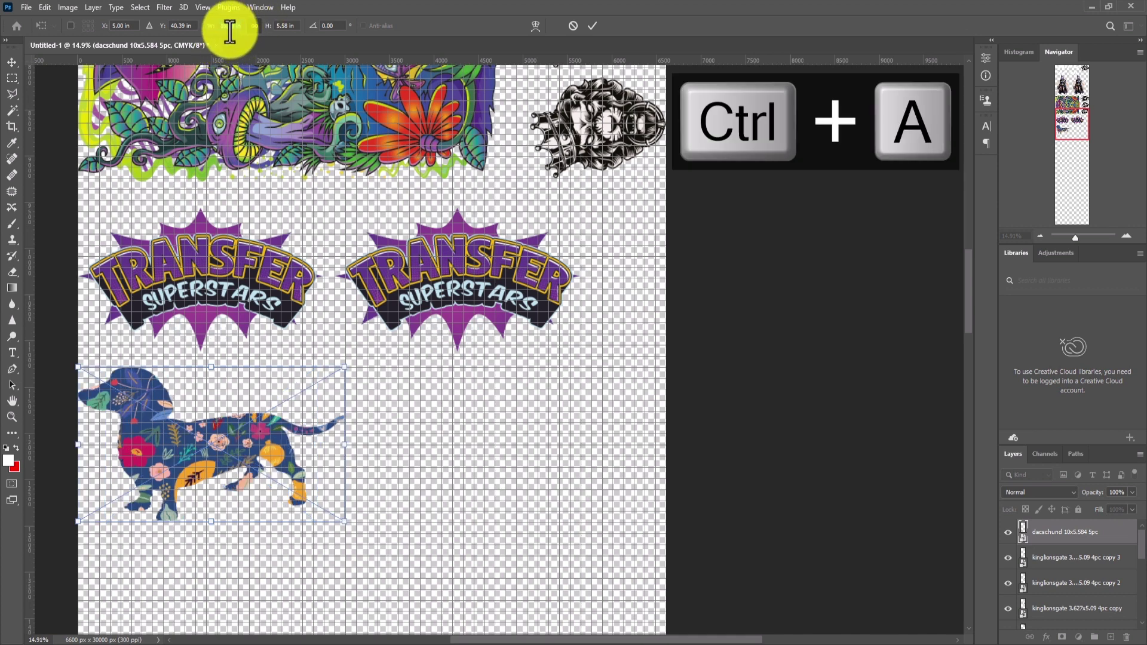
{"action": "type", "text": "8"}
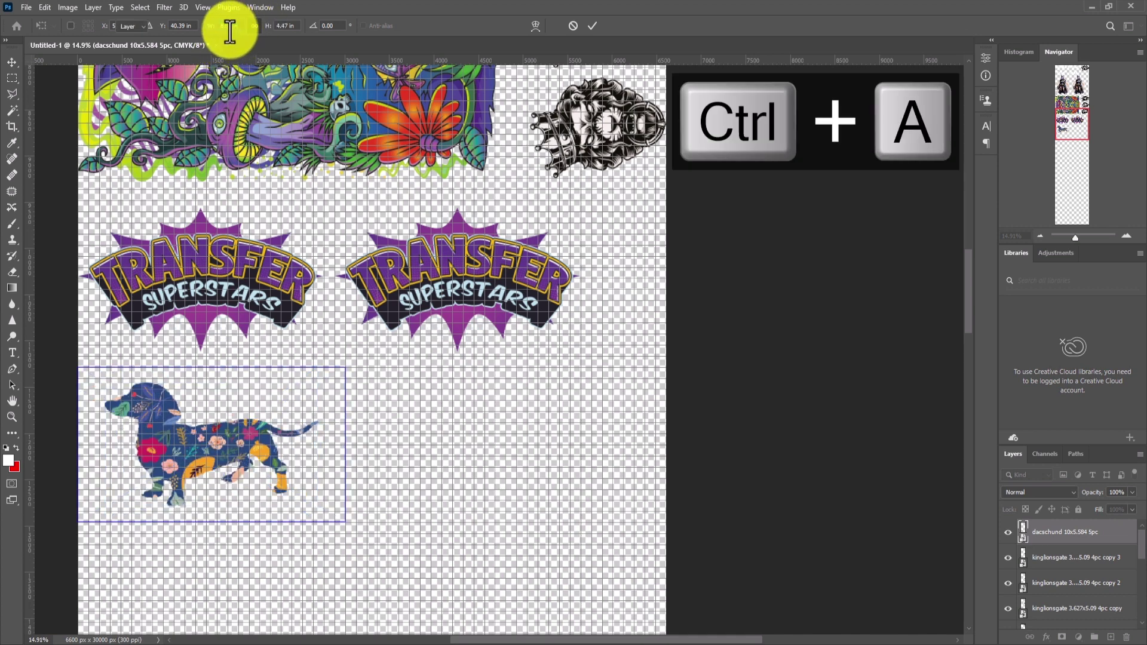
{"action": "key", "text": "alt+Tab"}
{"action": "key", "text": "alt+Tab"}
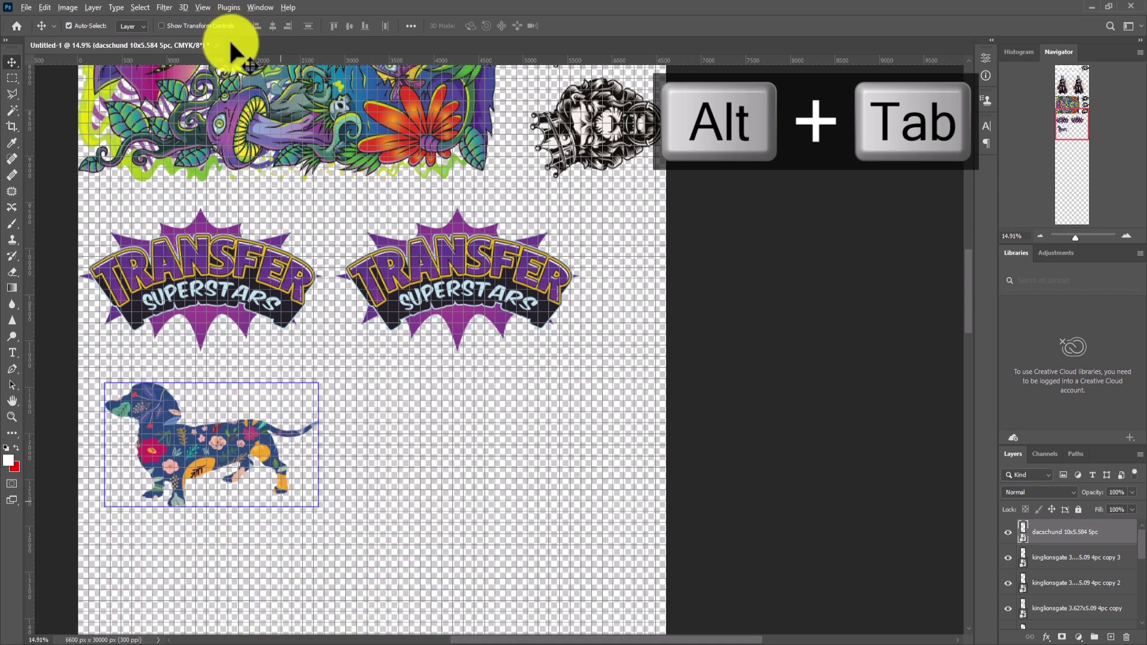
{"action": "left_click", "coordinate": [346, 443]}
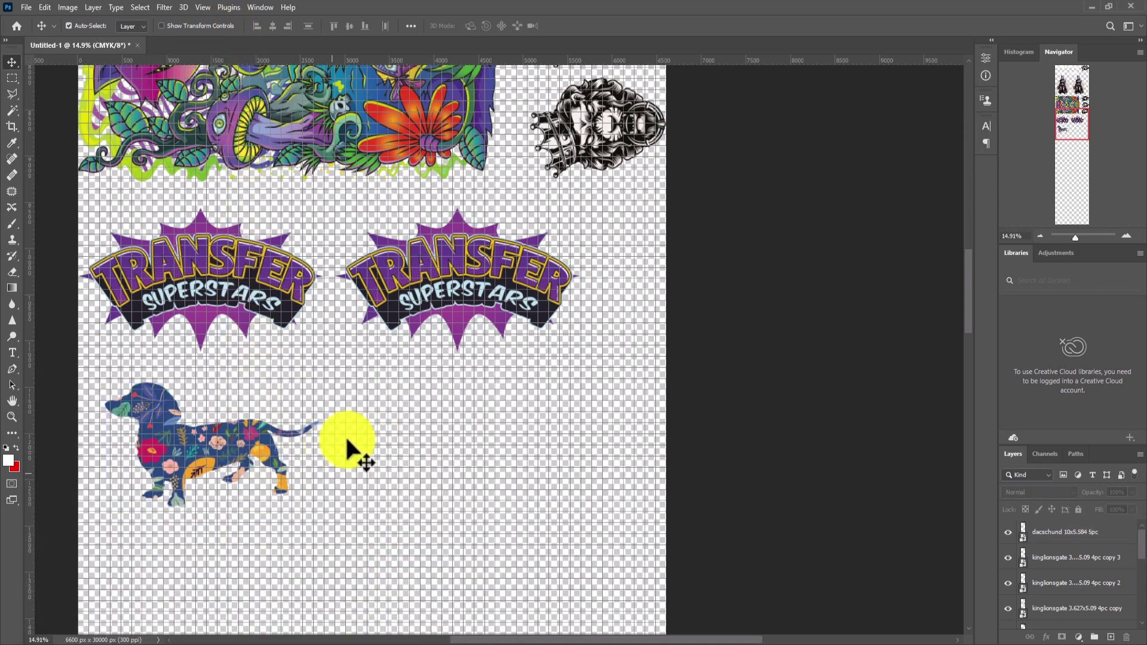
- Rotate the floral dachshund -90° so it stands upright
{"action": "left_click", "coordinate": [275, 429]}
{"action": "key", "text": "ctrl+t"}
{"action": "left_click_drag", "start_coordinate": [338, 385], "coordinate": [133, 203]}
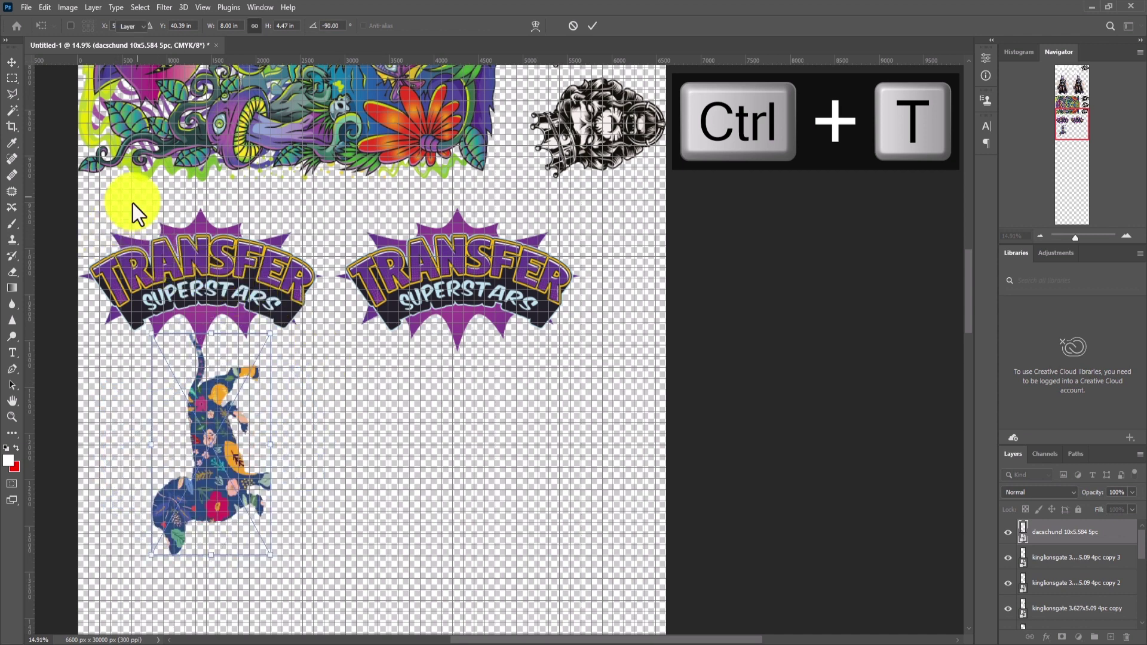
{"action": "key", "text": "Return"}
- Position the upright dachshund below the left logo and show the white background again
{"action": "left_click_drag", "start_coordinate": [225, 474], "coordinate": [176, 487]}
{"action": "left_click", "coordinate": [184, 359]}
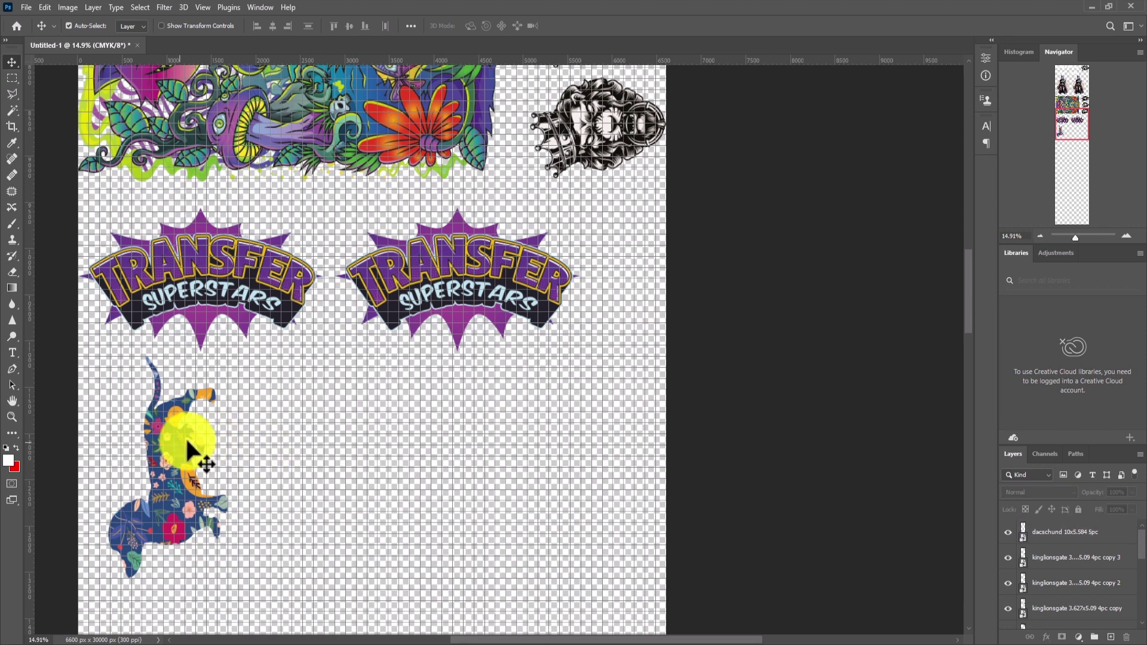
{"action": "left_click_drag", "start_coordinate": [185, 437], "coordinate": [149, 462]}
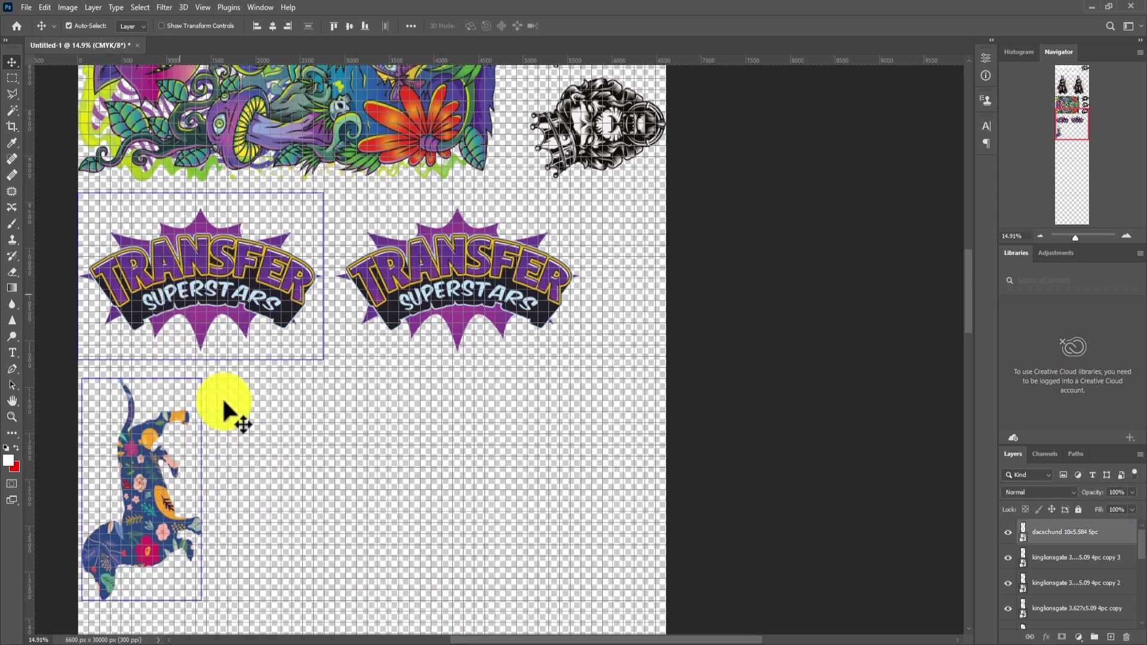
{"action": "left_click", "coordinate": [161, 458]}
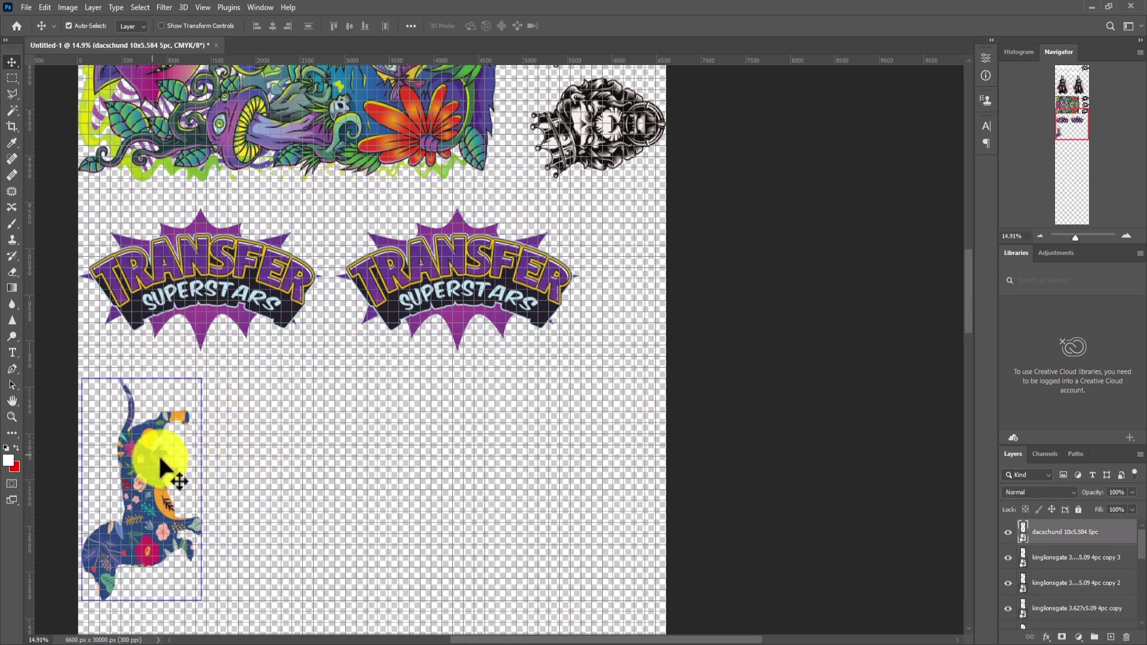
{"action": "left_click_drag", "start_coordinate": [158, 453], "coordinate": [149, 450]}
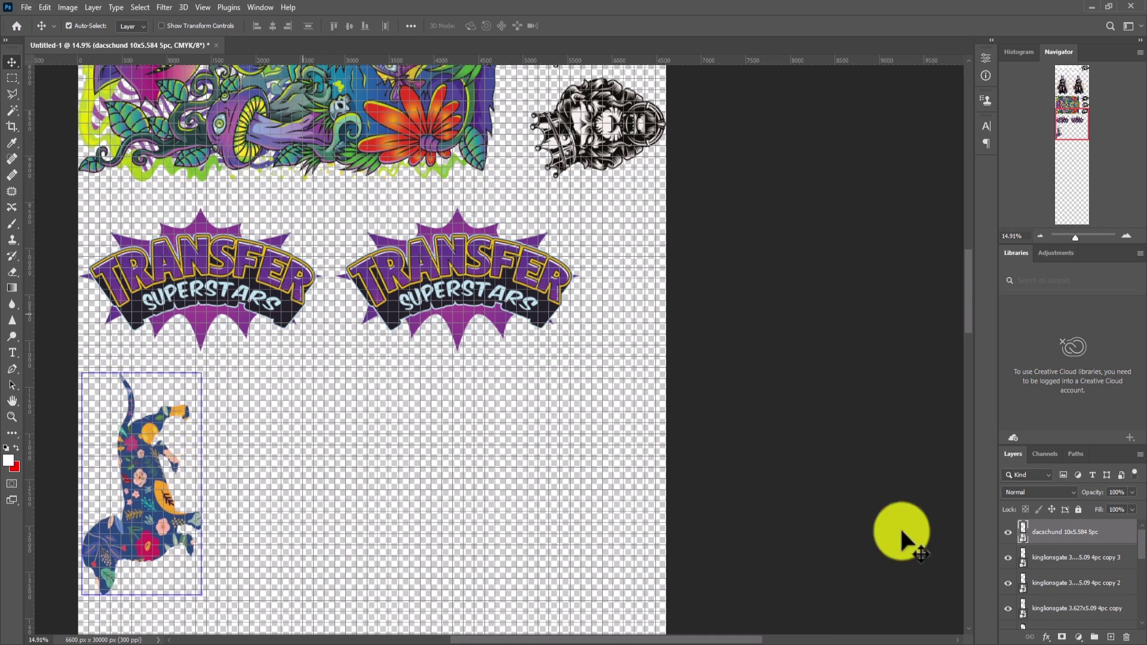
{"action": "scroll", "coordinate": [1055, 556], "scroll_direction": "down", "scroll_amount": 5}
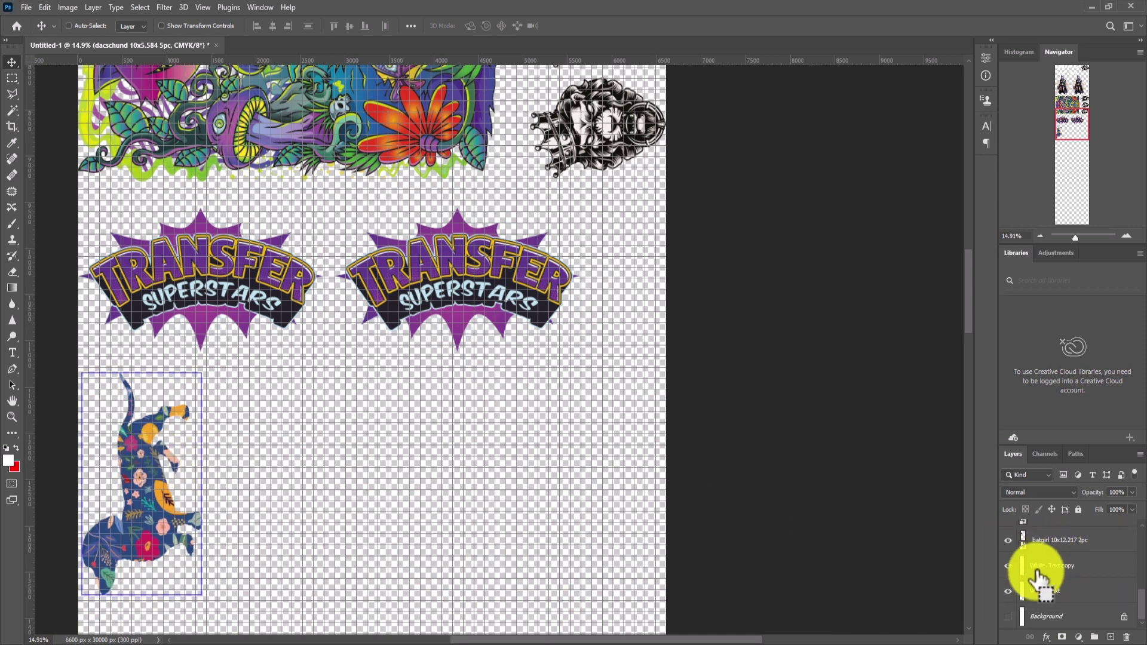
{"action": "left_click", "coordinate": [1009, 616]}
{"action": "left_click", "coordinate": [1042, 615]}
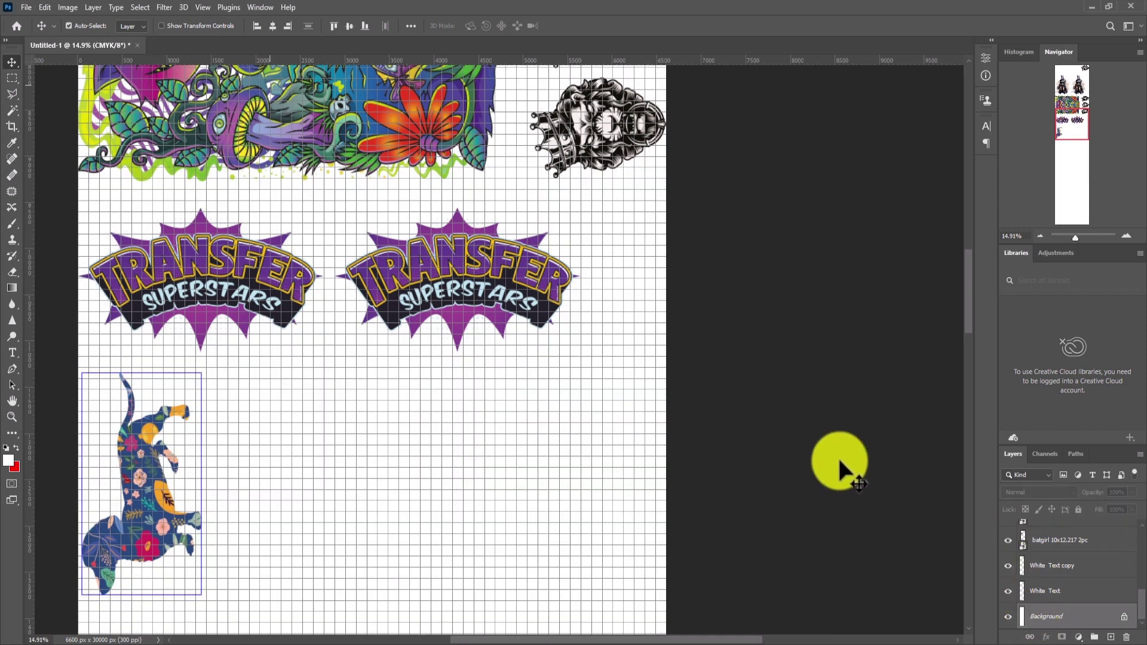
- Align the dachshund to the canvas's left edge and duplicate it beside the original
{"action": "left_click", "coordinate": [256, 27]}
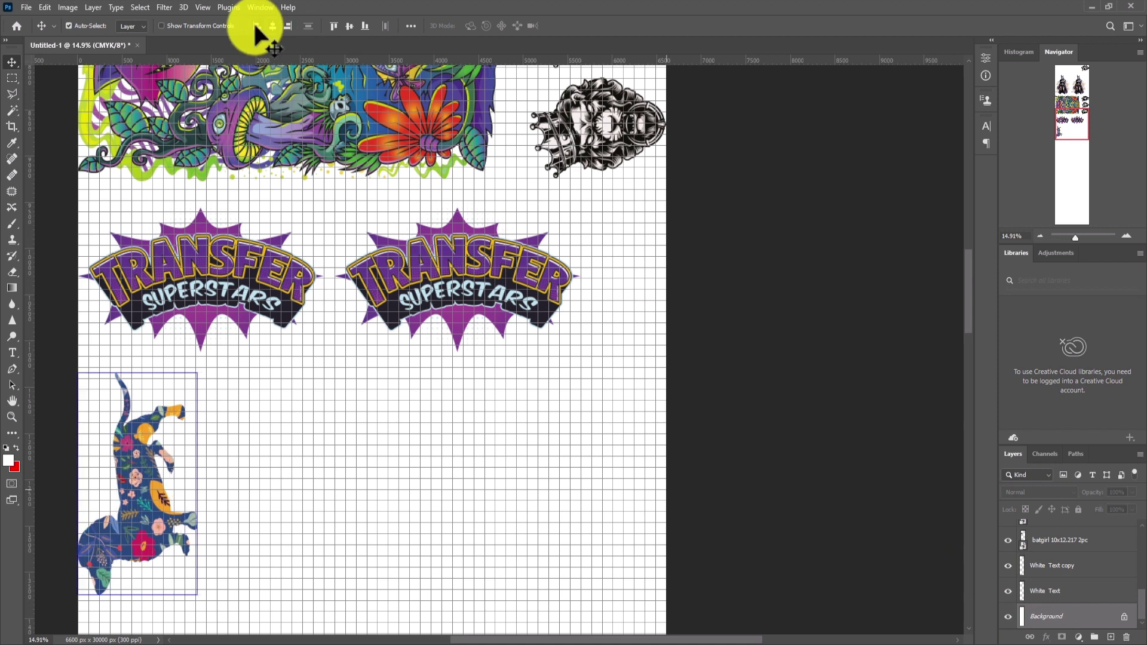
{"action": "scroll", "coordinate": [1056, 556], "scroll_direction": "up", "scroll_amount": 5}
{"action": "left_click", "coordinate": [1053, 532]}
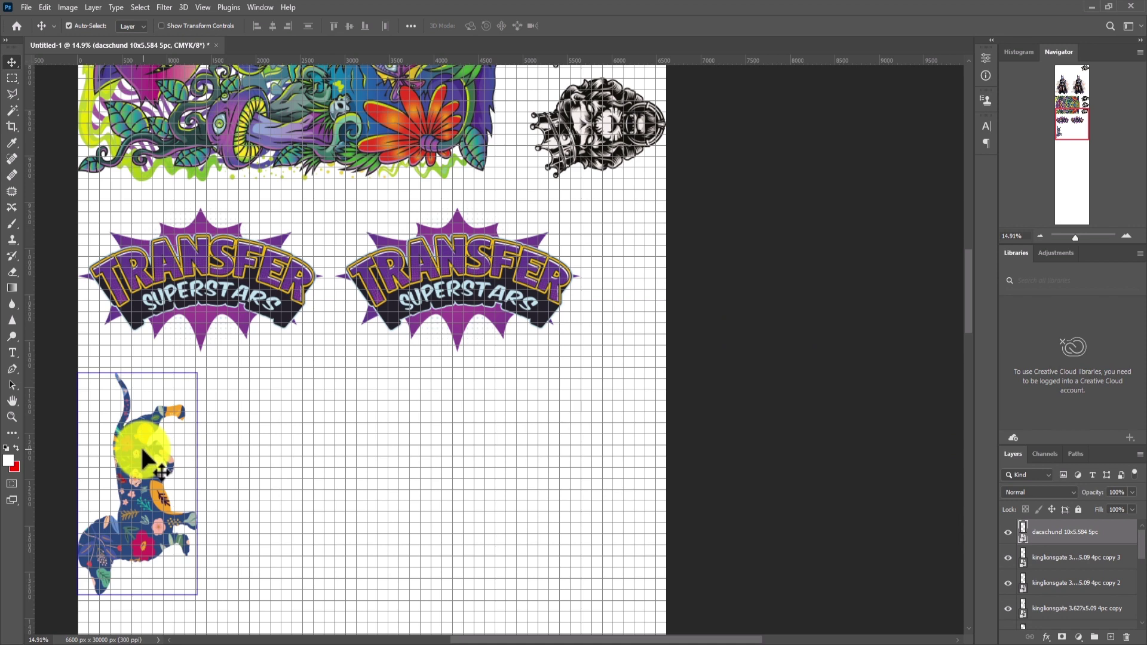
{"action": "left_click_drag", "start_coordinate": [142, 449], "coordinate": [559, 496]}
- Add more dachshund copies to the right and cut the fifth one overhanging the edge
{"action": "key", "text": "ctrl+z"}
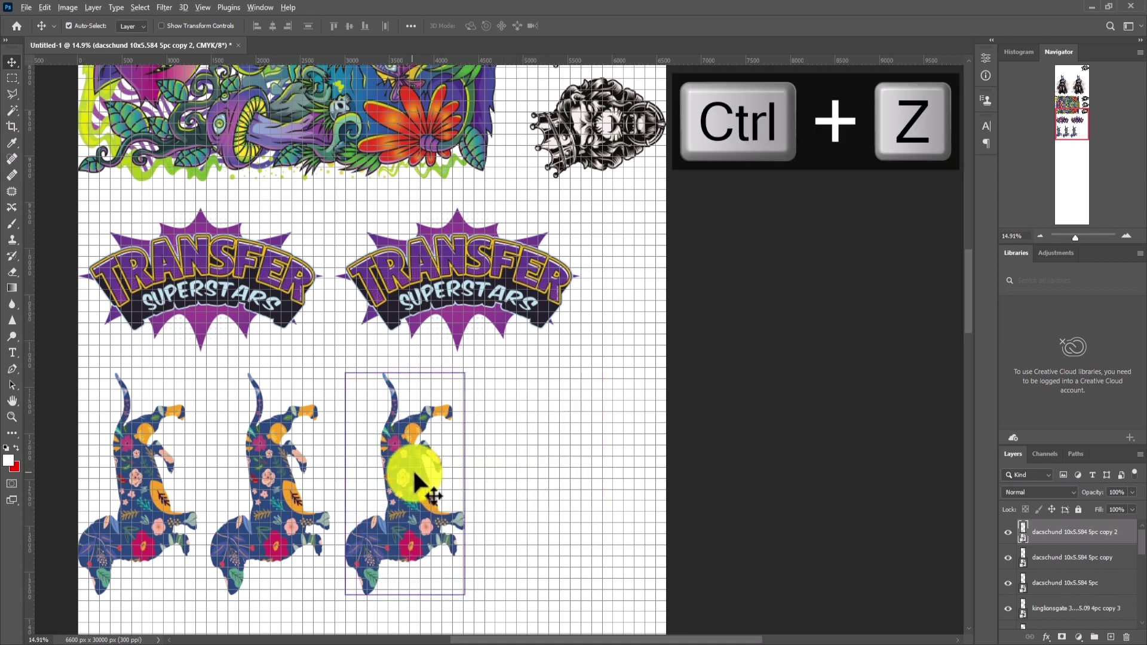
{"action": "left_click_drag", "start_coordinate": [413, 475], "coordinate": [537, 512]}
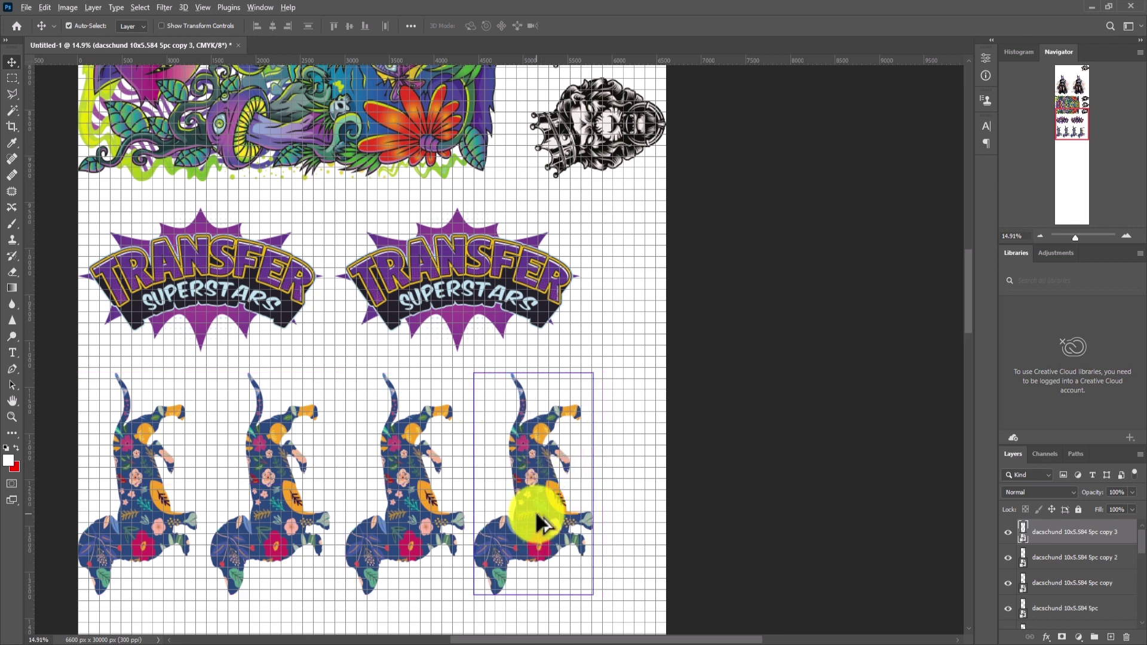
{"action": "left_click_drag", "start_coordinate": [538, 515], "coordinate": [666, 543]}
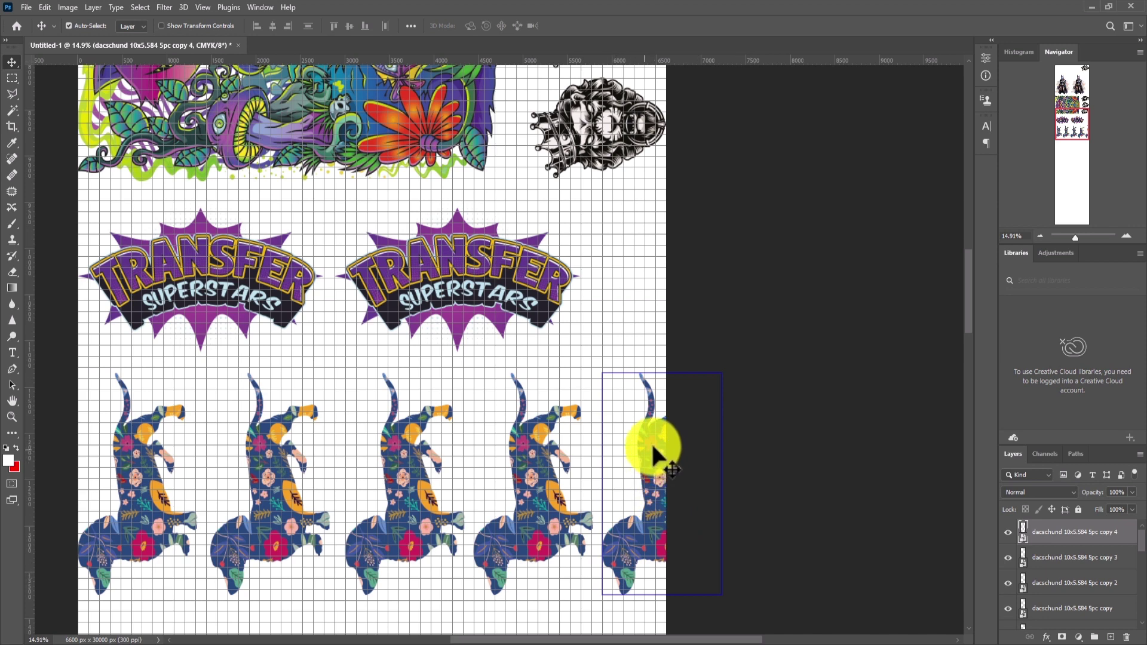
{"action": "scroll", "coordinate": [661, 440], "scroll_direction": "down", "scroll_amount": 3}
{"action": "left_click", "coordinate": [743, 302]}
{"action": "left_click", "coordinate": [662, 303]}
{"action": "key", "text": "ctrl+x"}
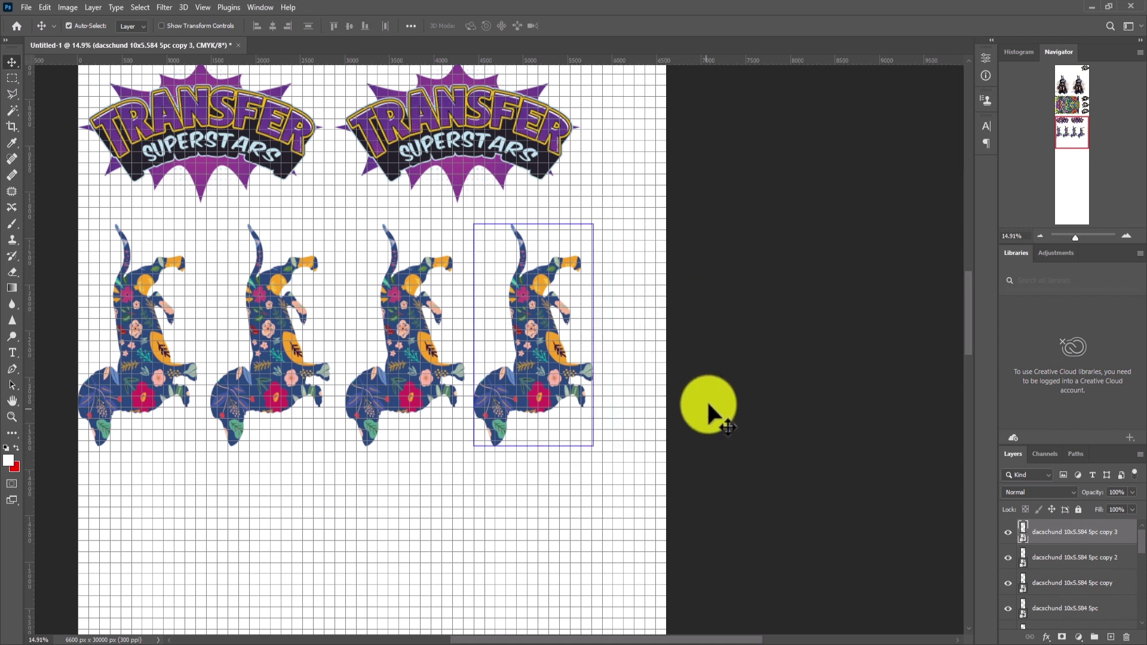
- Cut the three extra dachshund copies, leaving a single dachshund
{"action": "left_click_drag", "start_coordinate": [284, 506], "coordinate": [115, 366]}
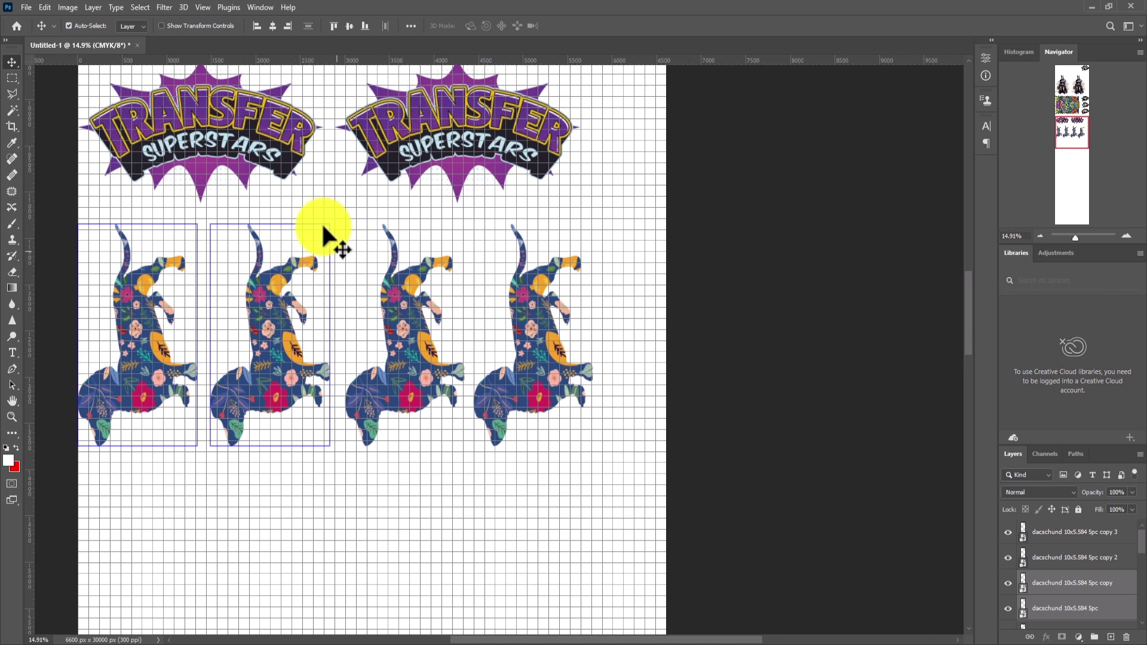
{"action": "left_click_drag", "start_coordinate": [613, 521], "coordinate": [237, 317]}
{"action": "key", "text": "ctrl+x"}
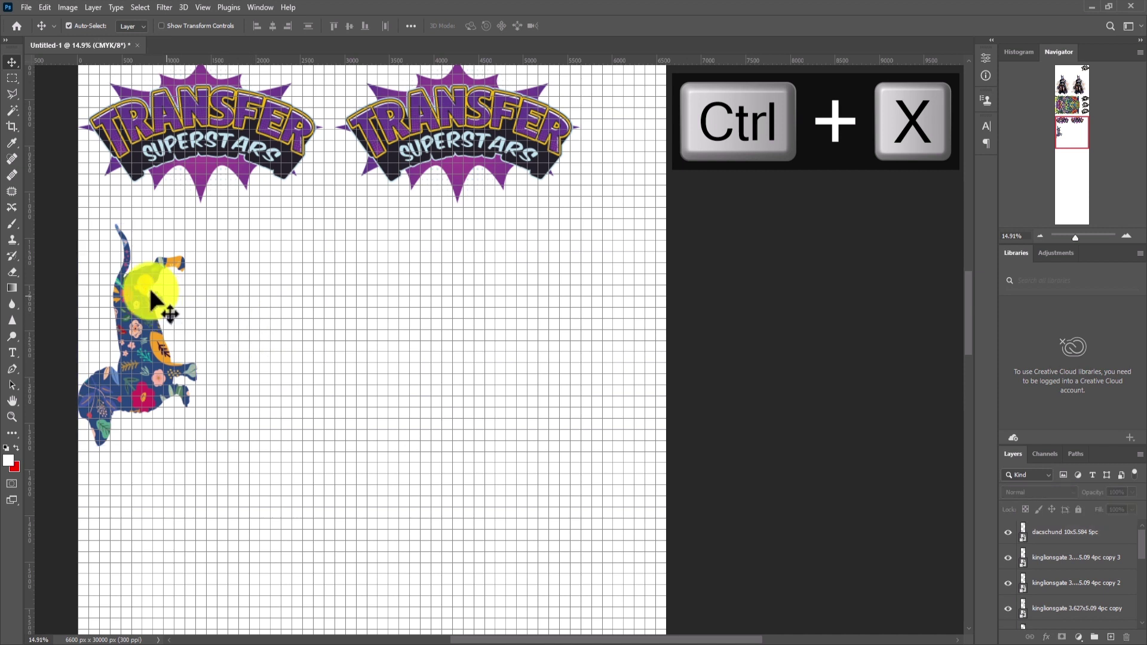
- Rotate the remaining dachshund back to horizontal and set it under the left logo
{"action": "key", "text": "ctrl+t"}
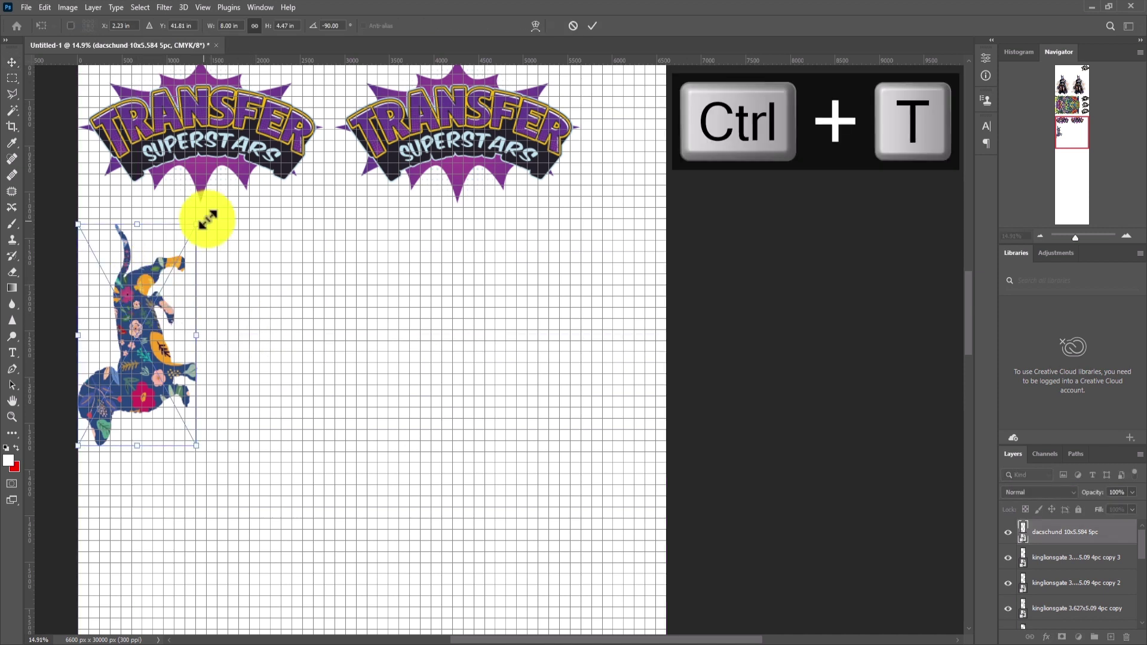
{"action": "left_click_drag", "start_coordinate": [205, 223], "coordinate": [235, 410]}
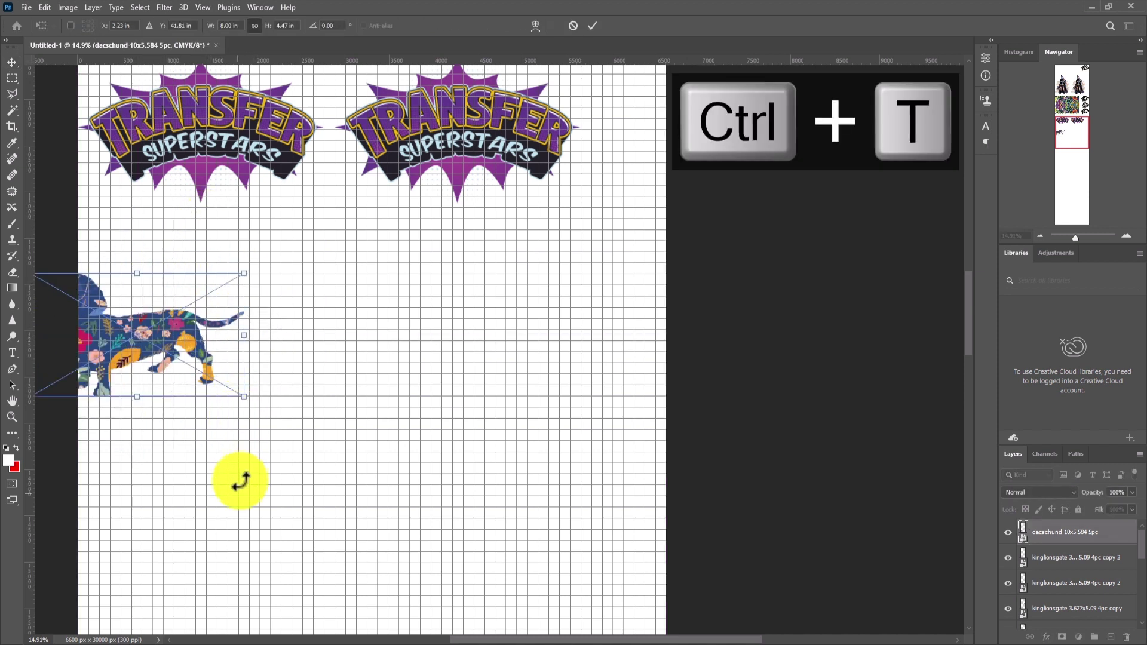
{"action": "key", "text": "Return"}
{"action": "left_click_drag", "start_coordinate": [138, 343], "coordinate": [201, 288]}
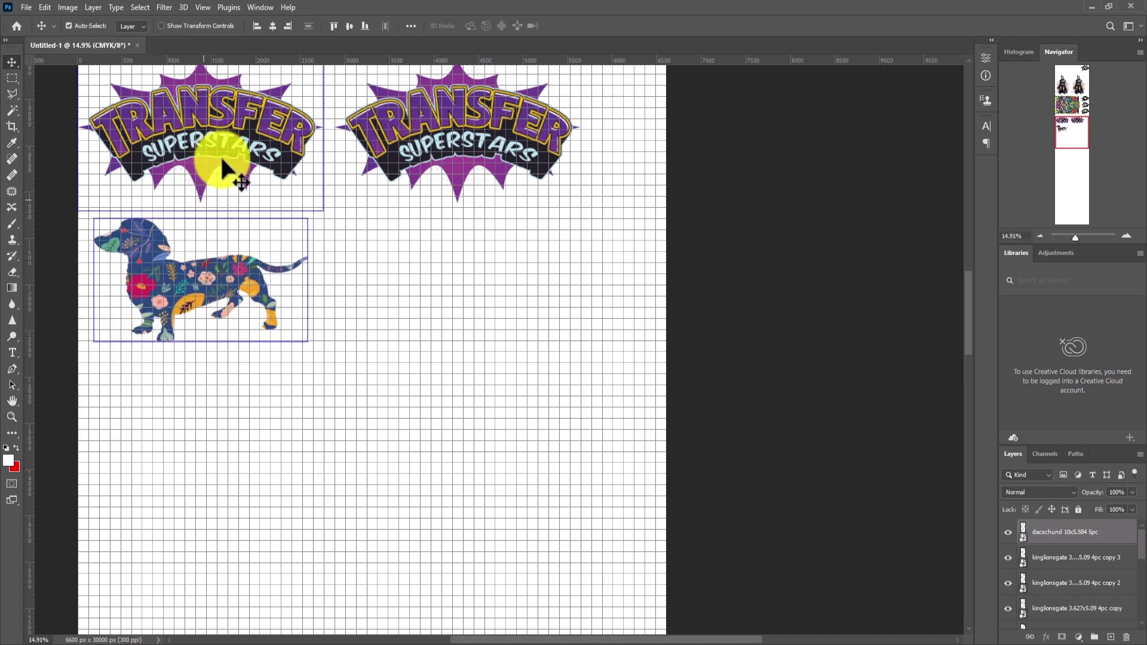
{"action": "left_click", "coordinate": [199, 297]}
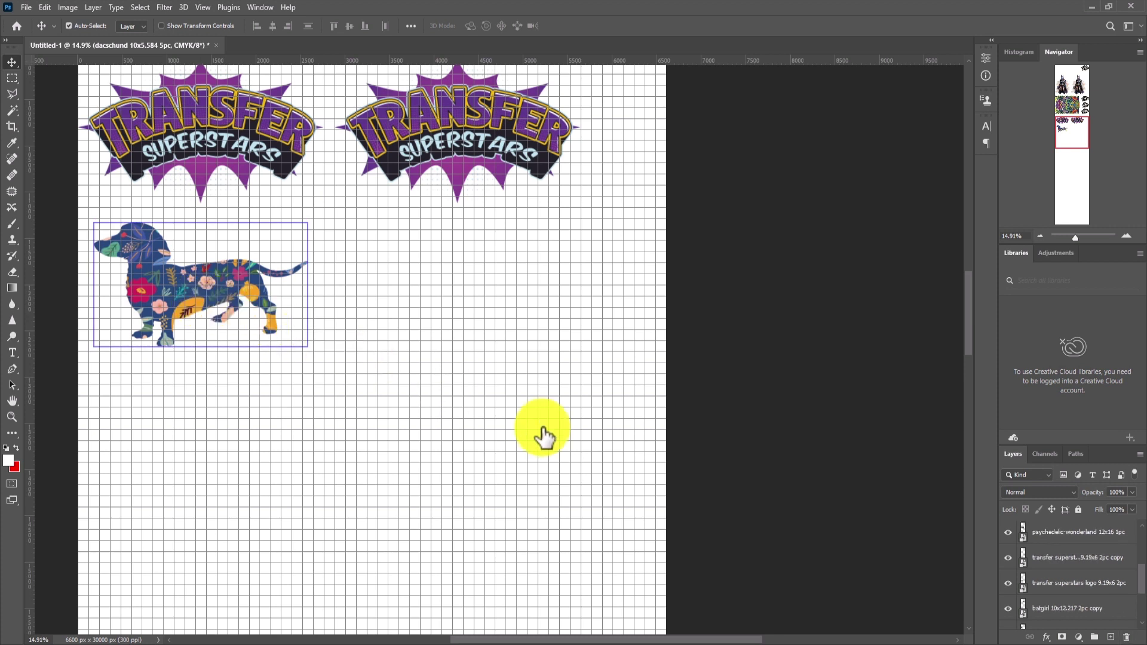
{"action": "scroll", "coordinate": [1063, 598], "scroll_direction": "down", "scroll_amount": 10}
{"action": "left_click", "coordinate": [1070, 616]}
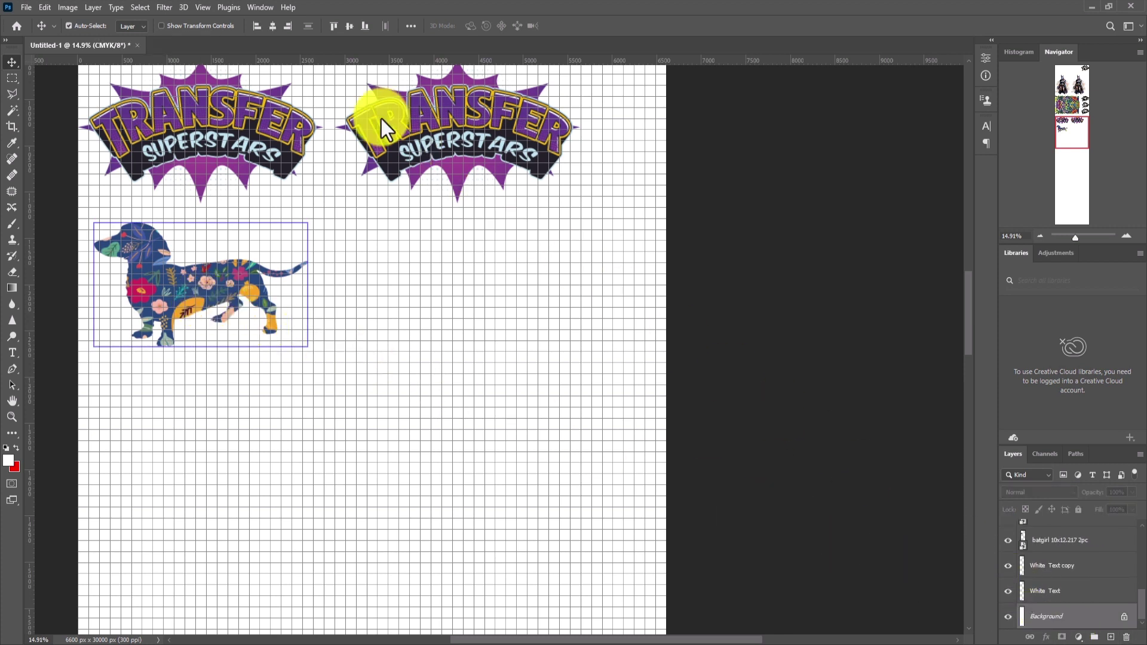
- Align the floral dachshund left and duplicate it into two rows of two
{"action": "left_click", "coordinate": [257, 26]}
{"action": "left_click", "coordinate": [263, 303]}
{"action": "left_click_drag", "start_coordinate": [217, 284], "coordinate": [421, 267]}
{"action": "left_click", "coordinate": [415, 425]}
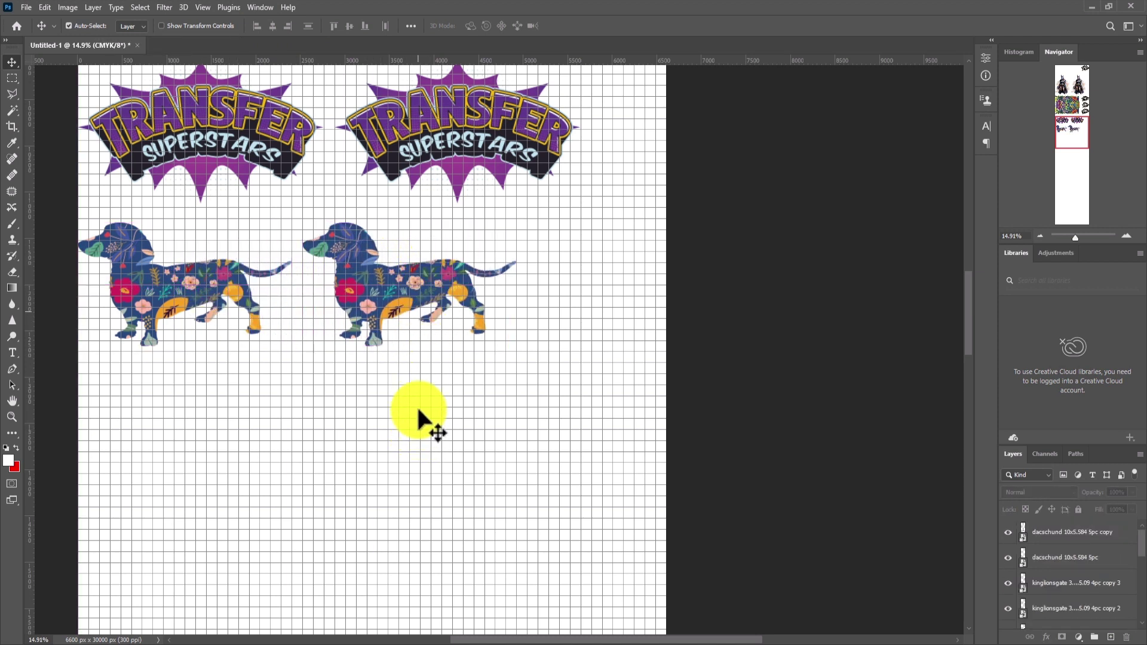
{"action": "left_click_drag", "start_coordinate": [421, 397], "coordinate": [207, 409]}
{"action": "left_click", "coordinate": [339, 561]}
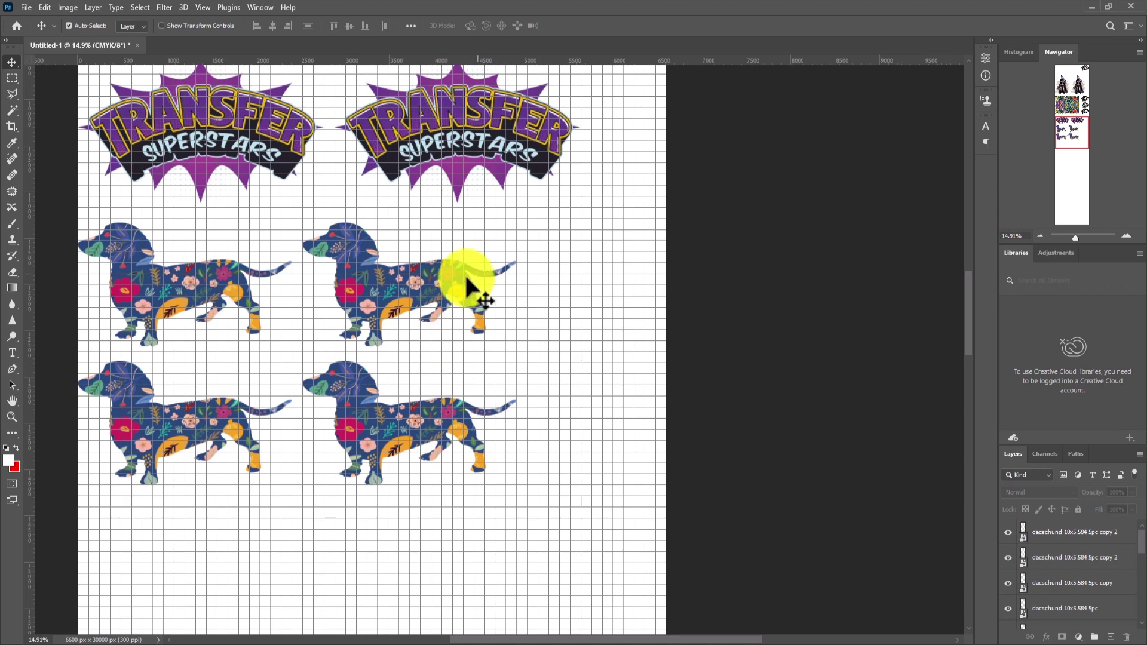
{"action": "left_click", "coordinate": [465, 288]}
- Add a fifth dachshund copy rotated 90° upright in the right-hand gap
{"action": "left_click_drag", "start_coordinate": [436, 269], "coordinate": [654, 264]}
{"action": "key", "text": "ctrl+t"}
{"action": "left_click_drag", "start_coordinate": [738, 212], "coordinate": [679, 397]}
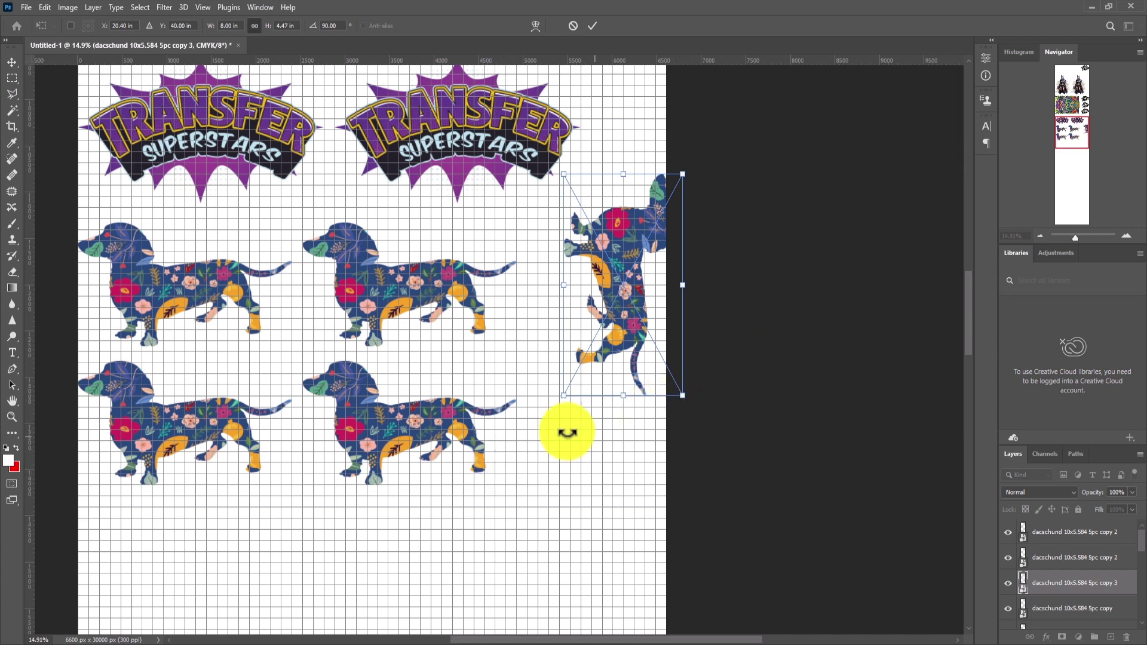
{"action": "left_click_drag", "start_coordinate": [604, 417], "coordinate": [615, 410]}
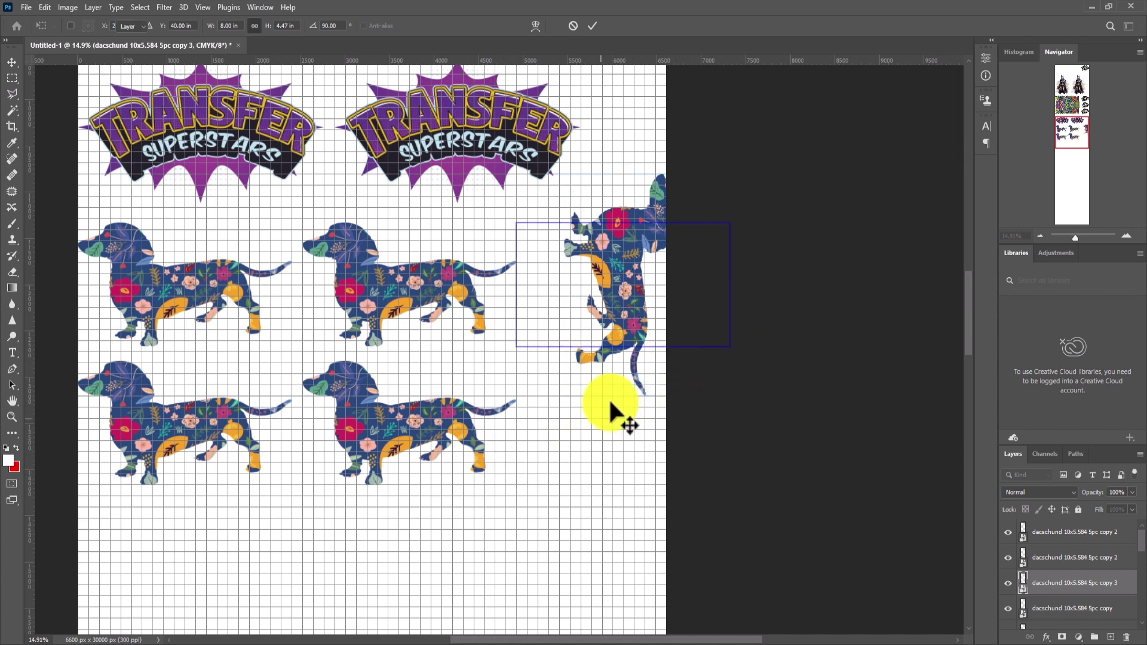
{"action": "key", "text": "Return"}
{"action": "left_click_drag", "start_coordinate": [636, 284], "coordinate": [600, 333]}
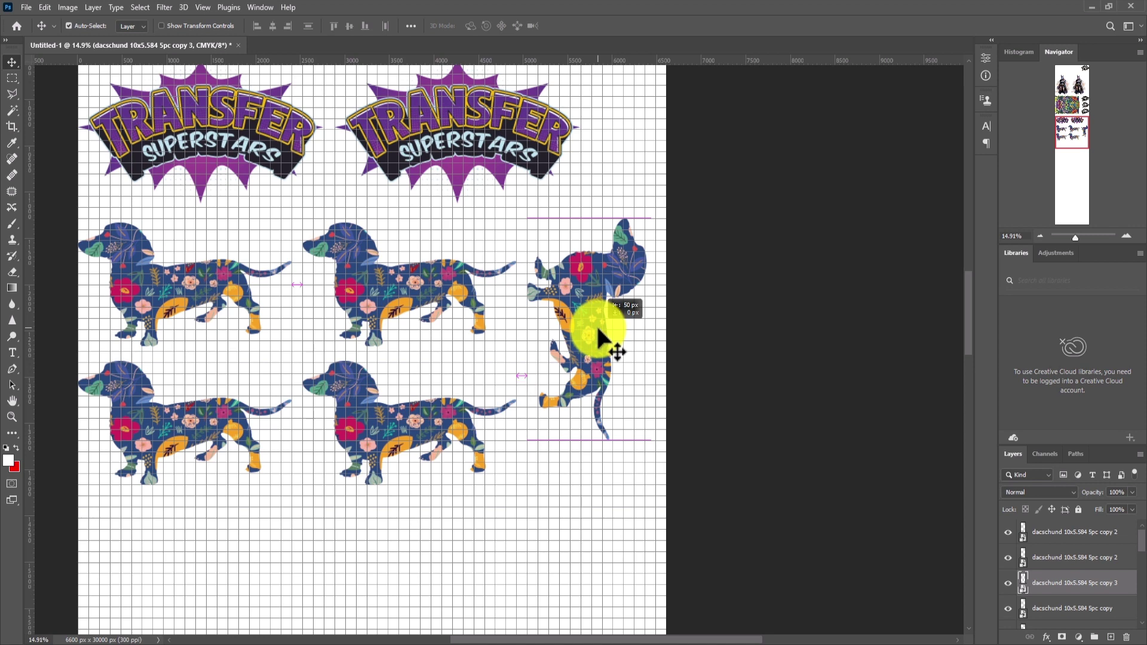
{"action": "left_click", "coordinate": [606, 461]}
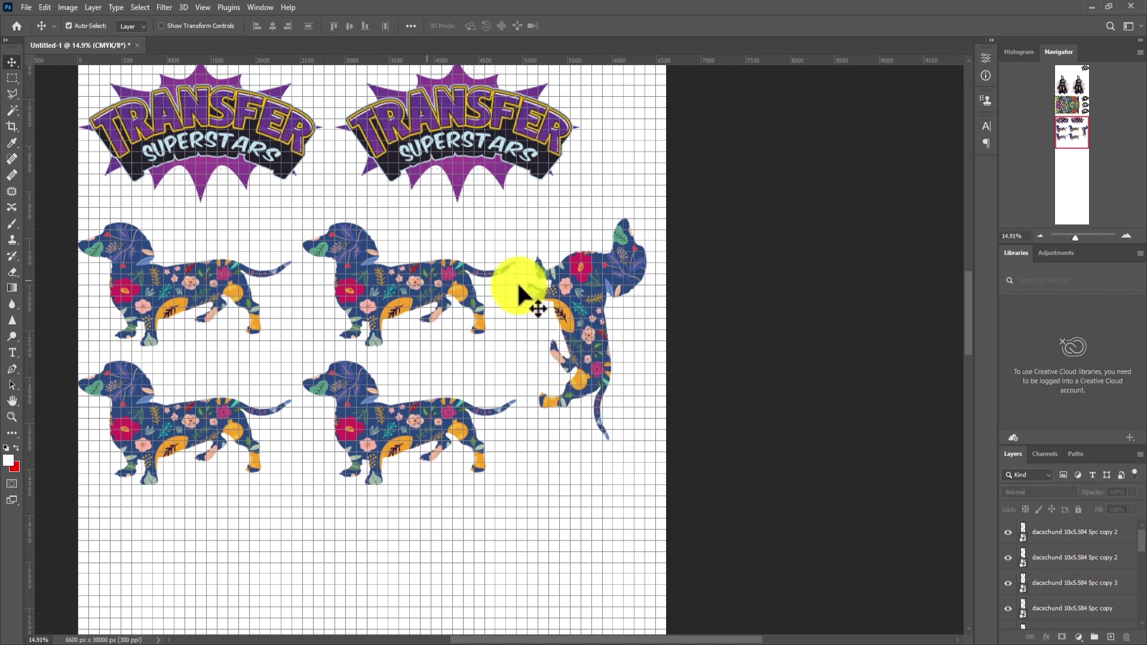
{"action": "left_click_drag", "start_coordinate": [500, 246], "coordinate": [576, 98]}
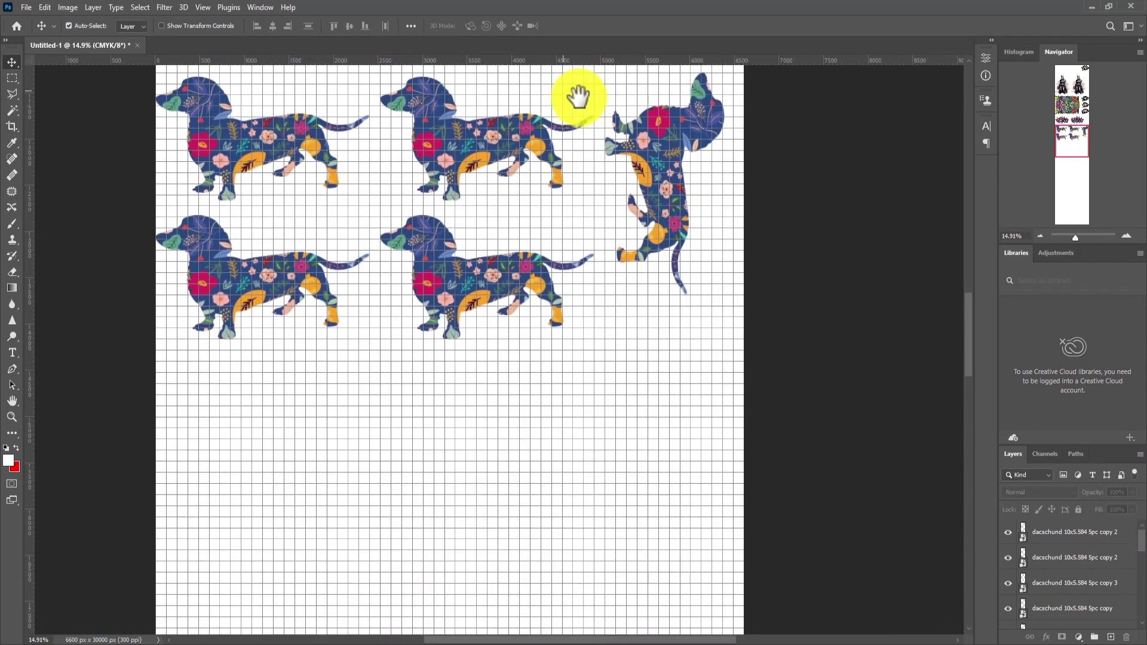
{"action": "left_click", "coordinate": [328, 641]}
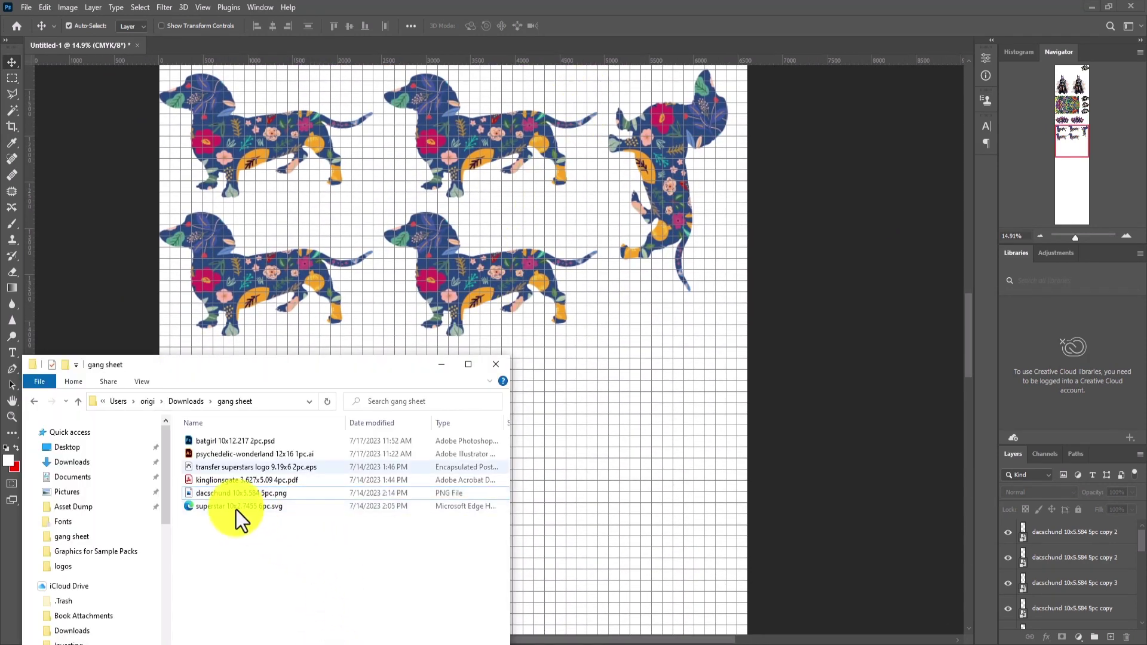
- Place superstar 10x2.7455 6pc.svg onto the sheet below the lower-left dachshund
{"action": "left_click_drag", "start_coordinate": [282, 378], "coordinate": [789, 264]}
{"action": "left_click_drag", "start_coordinate": [752, 382], "coordinate": [244, 438]}
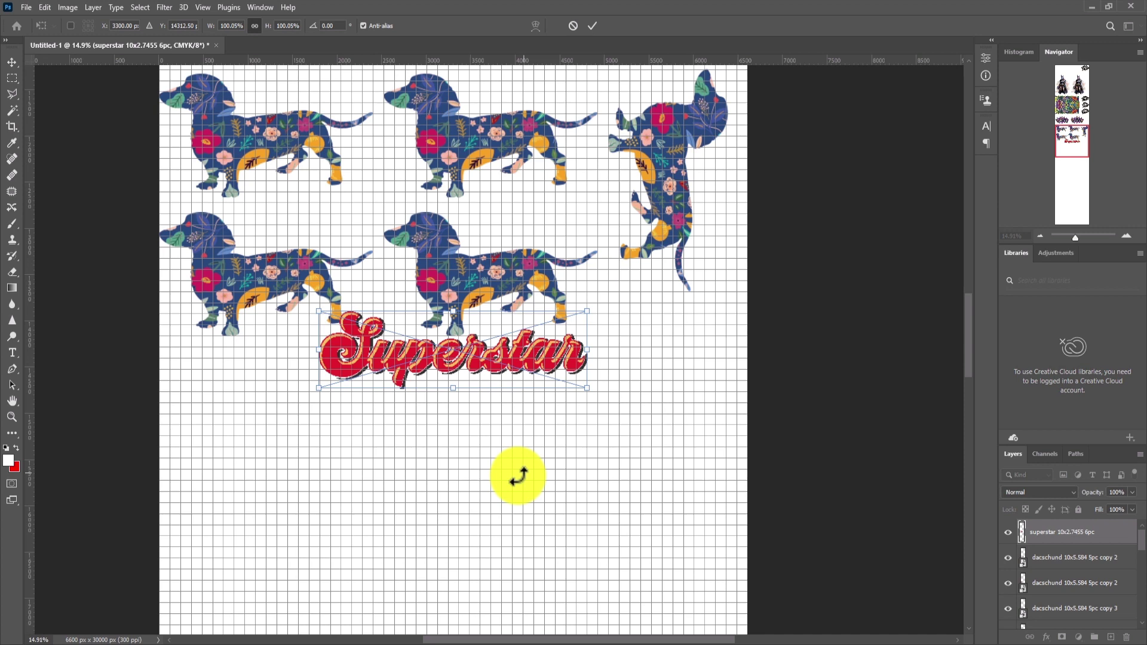
{"action": "key", "text": "alt+Tab"}
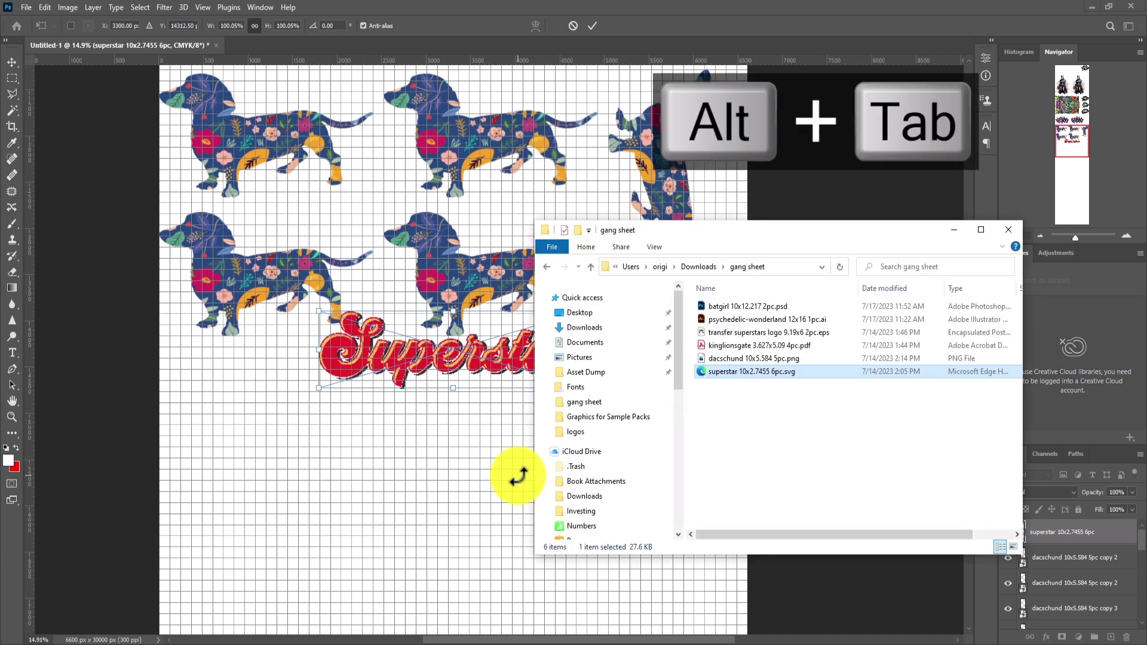
{"action": "key", "text": "alt+Tab"}
{"action": "key", "text": "Return"}
{"action": "left_click_drag", "start_coordinate": [509, 370], "coordinate": [348, 405]}
{"action": "left_click", "coordinate": [298, 315]}
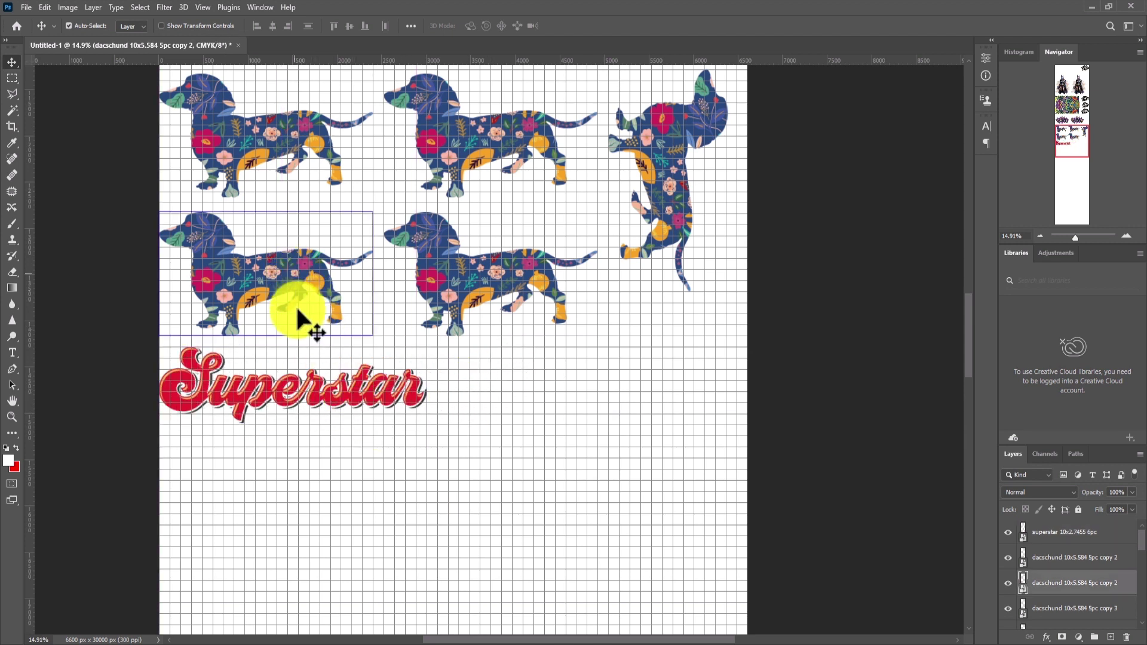
- Duplicate the Superstar lettering into two columns and five rows, ten copies total
{"action": "left_click", "coordinate": [305, 382]}
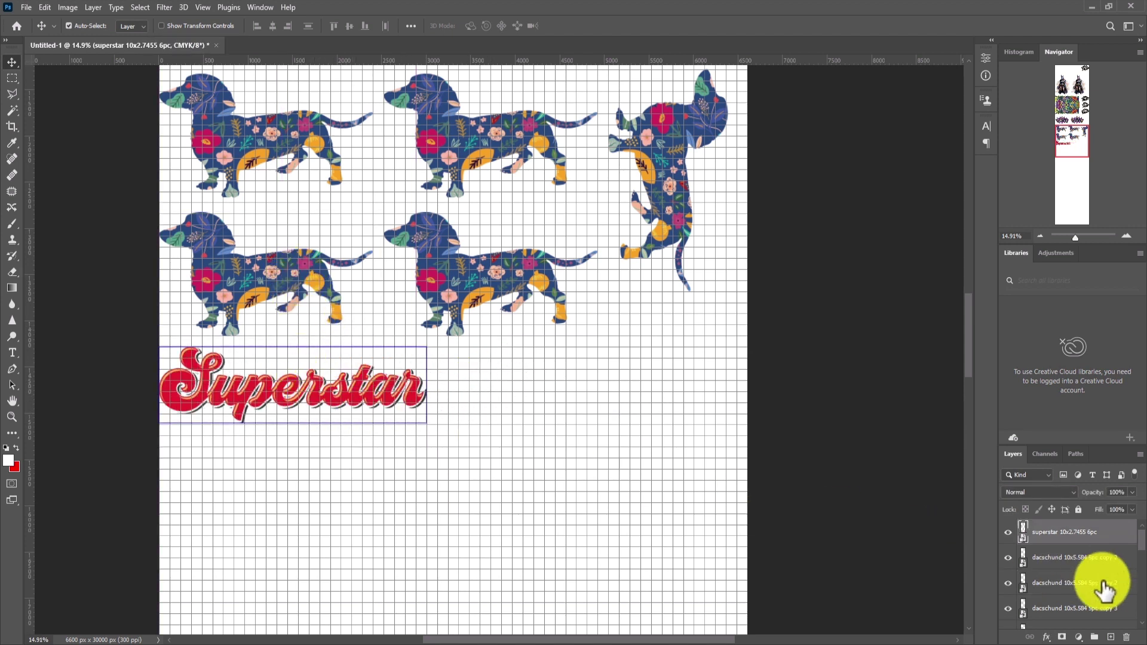
{"action": "scroll", "coordinate": [1105, 588], "scroll_direction": "down", "scroll_amount": 5}
{"action": "left_click", "coordinate": [1072, 615]}
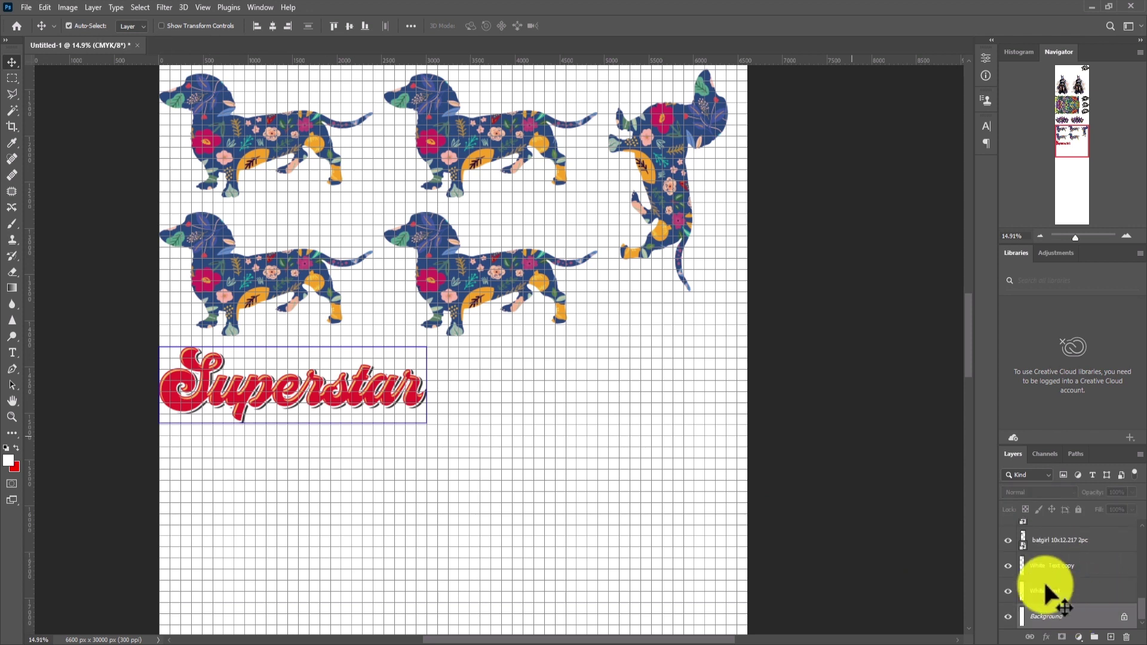
{"action": "scroll", "coordinate": [1062, 575], "scroll_direction": "up", "scroll_amount": 3}
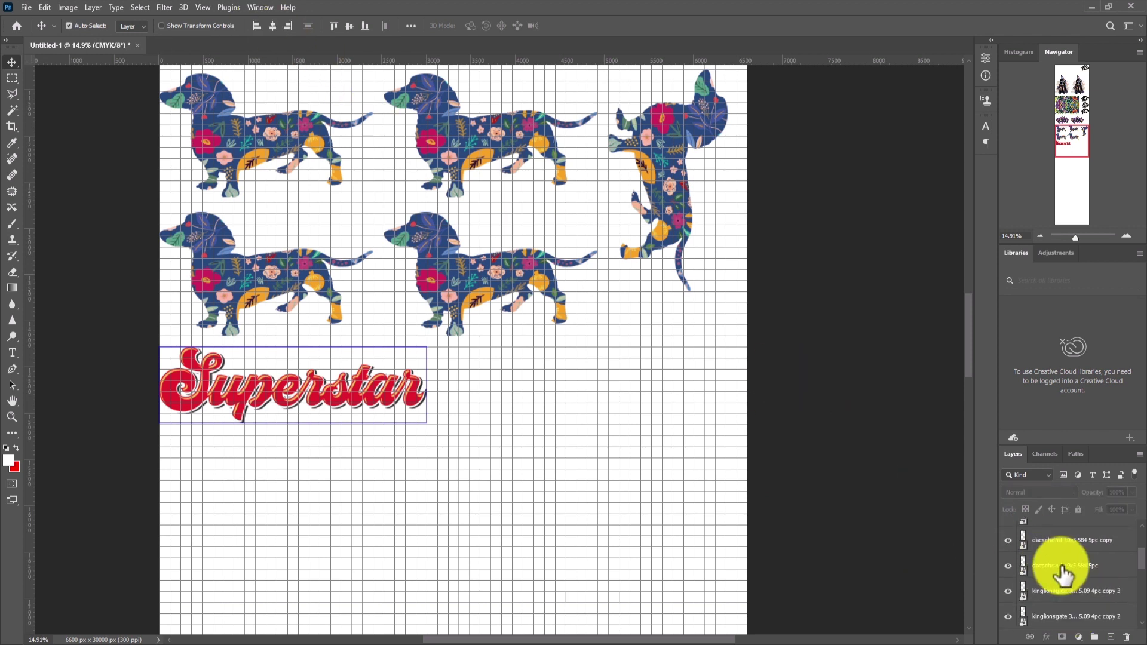
{"action": "scroll", "coordinate": [1061, 574], "scroll_direction": "up", "scroll_amount": 3}
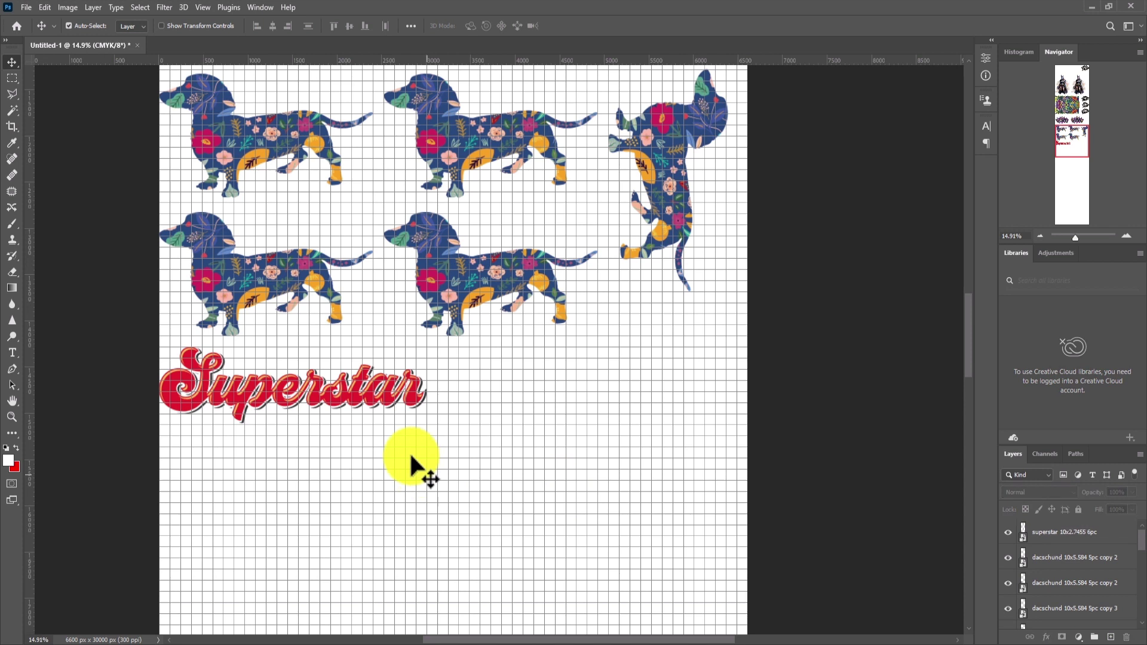
{"action": "left_click", "coordinate": [379, 397]}
{"action": "left_click_drag", "start_coordinate": [366, 397], "coordinate": [639, 390]}
{"action": "left_click_drag", "start_coordinate": [551, 500], "coordinate": [428, 290]}
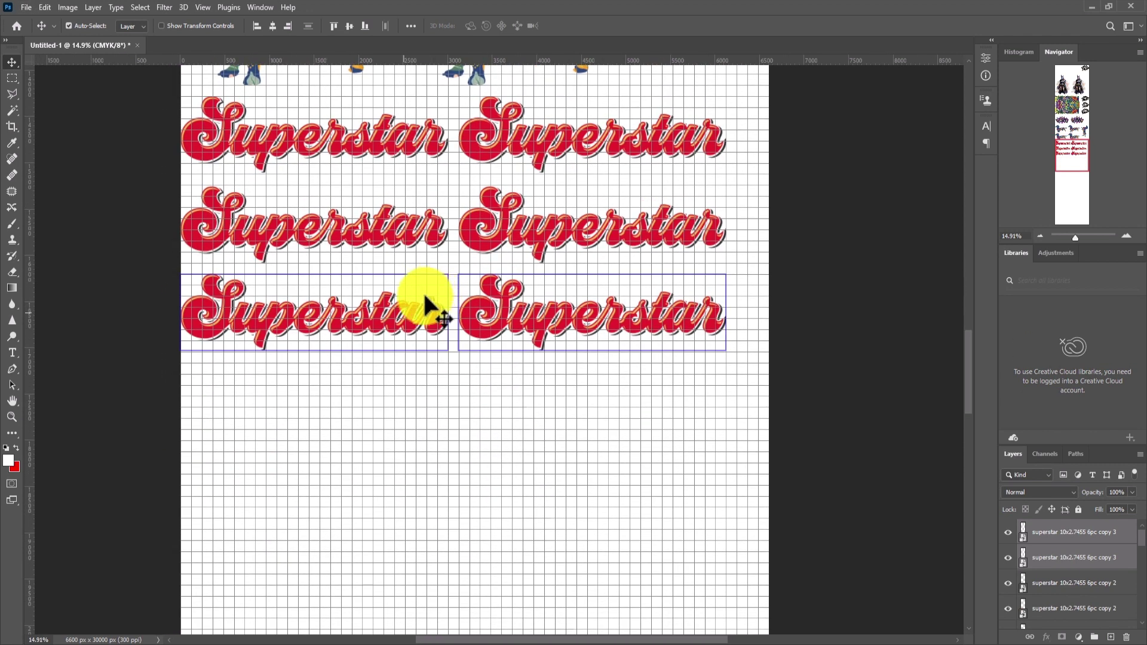
{"action": "left_click_drag", "start_coordinate": [392, 323], "coordinate": [378, 405]}
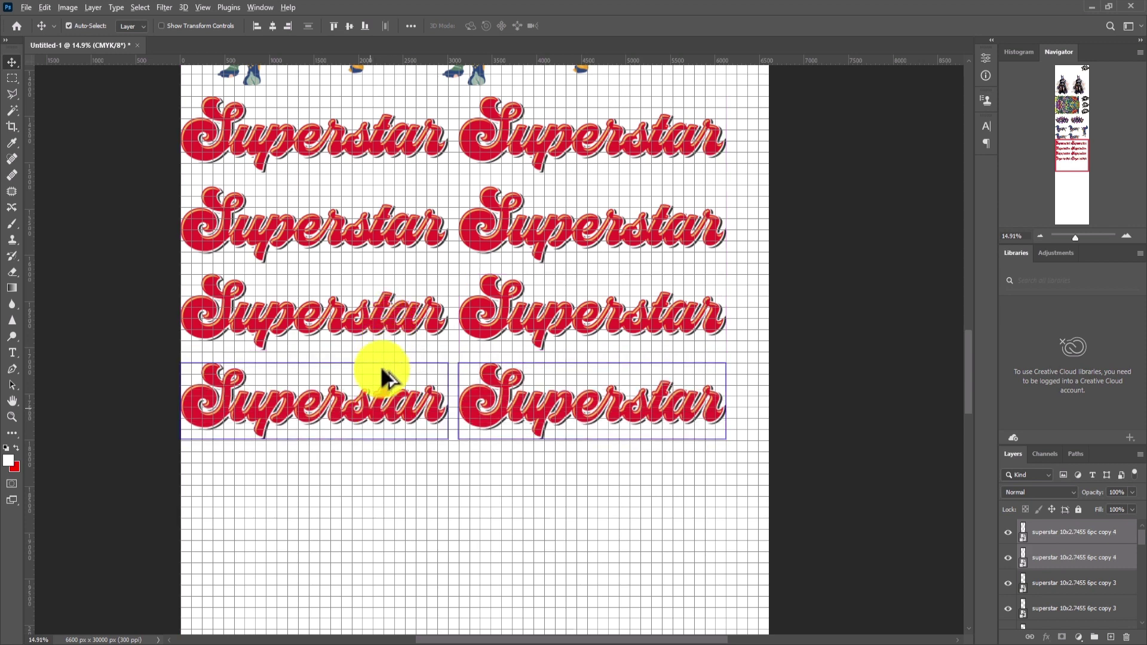
{"action": "left_click_drag", "start_coordinate": [376, 412], "coordinate": [401, 496]}
- Move the bottom Superstar row to Y 61.74 in for even spacing between rows
{"action": "scroll", "coordinate": [411, 486], "scroll_direction": "up", "scroll_amount": 5}
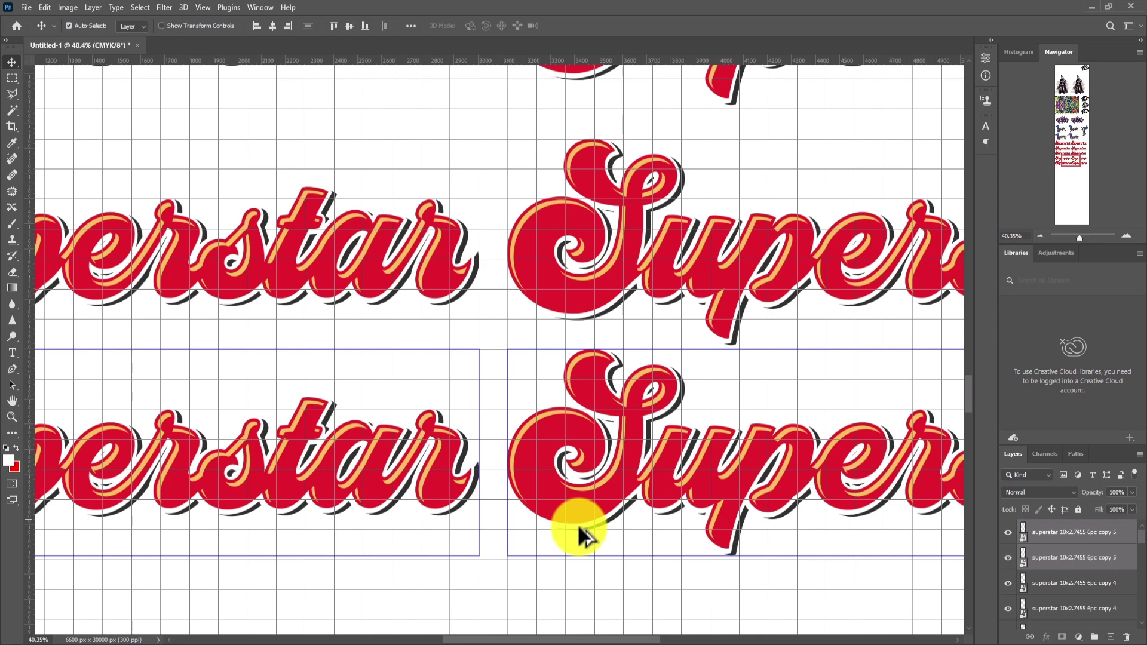
{"action": "key", "text": "Up"}
{"action": "key", "text": "Up"}
{"action": "key", "text": "Up"}
{"action": "key", "text": "Up"}
{"action": "key", "text": "Up"}
{"action": "key", "text": "Up"}
{"action": "key", "text": "Up"}
{"action": "key", "text": "Up"}
{"action": "key", "text": "Up"}
{"action": "key", "text": "Up"}
{"action": "key", "text": "Up"}
{"action": "key", "text": "Up"}
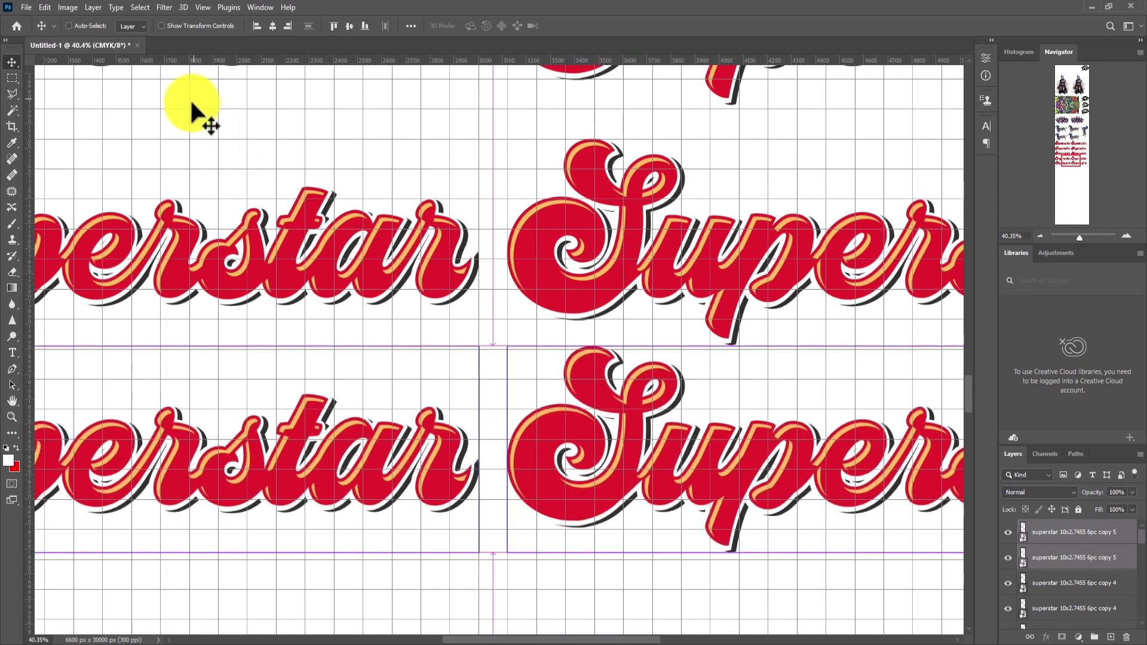
{"action": "scroll", "coordinate": [313, 231], "scroll_direction": "down", "scroll_amount": 4}
{"action": "left_click_drag", "start_coordinate": [356, 263], "coordinate": [431, 275]}
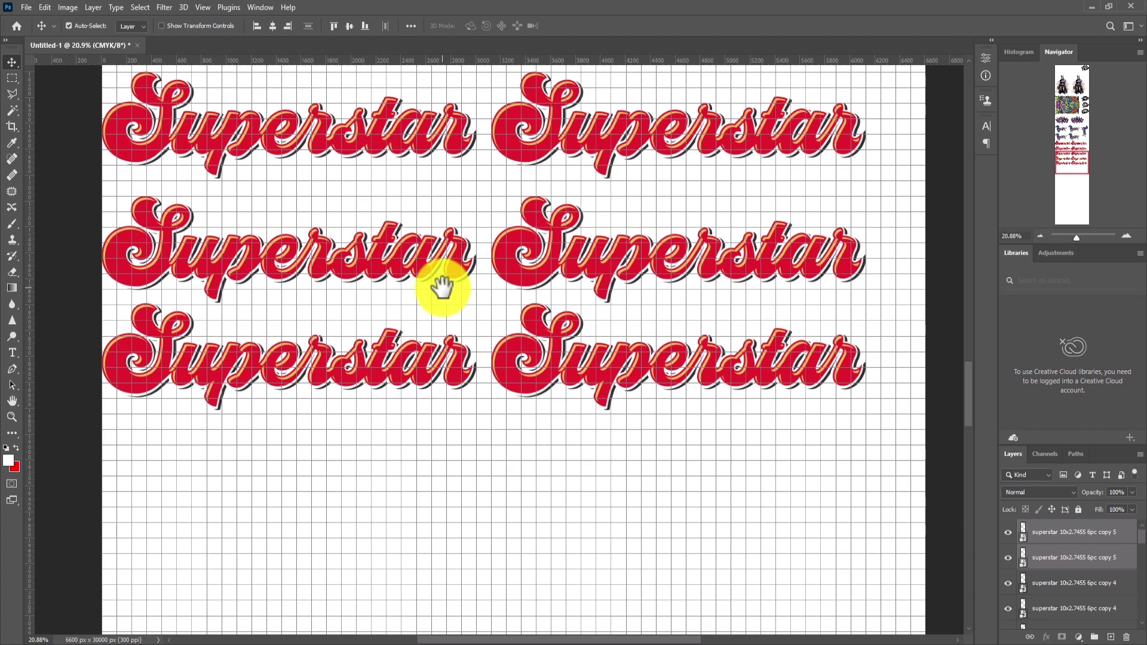
{"action": "key", "text": "ctrl"}
{"action": "key", "text": "ctrl+t"}
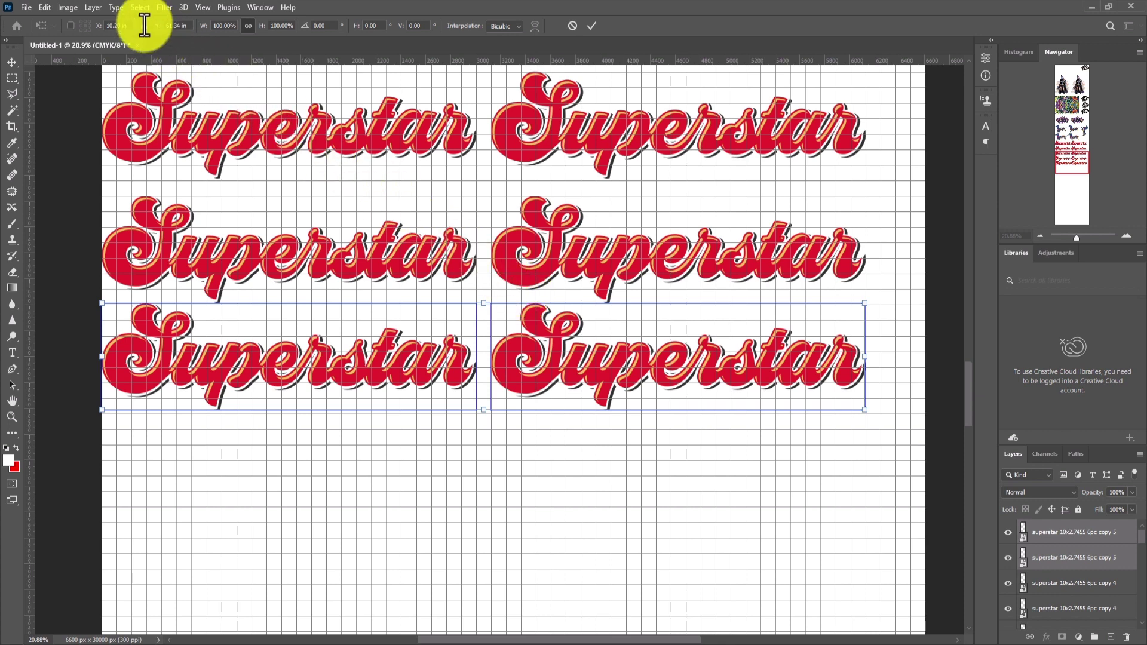
{"action": "left_click", "coordinate": [190, 27]}
{"action": "type", "text": "+.43"}
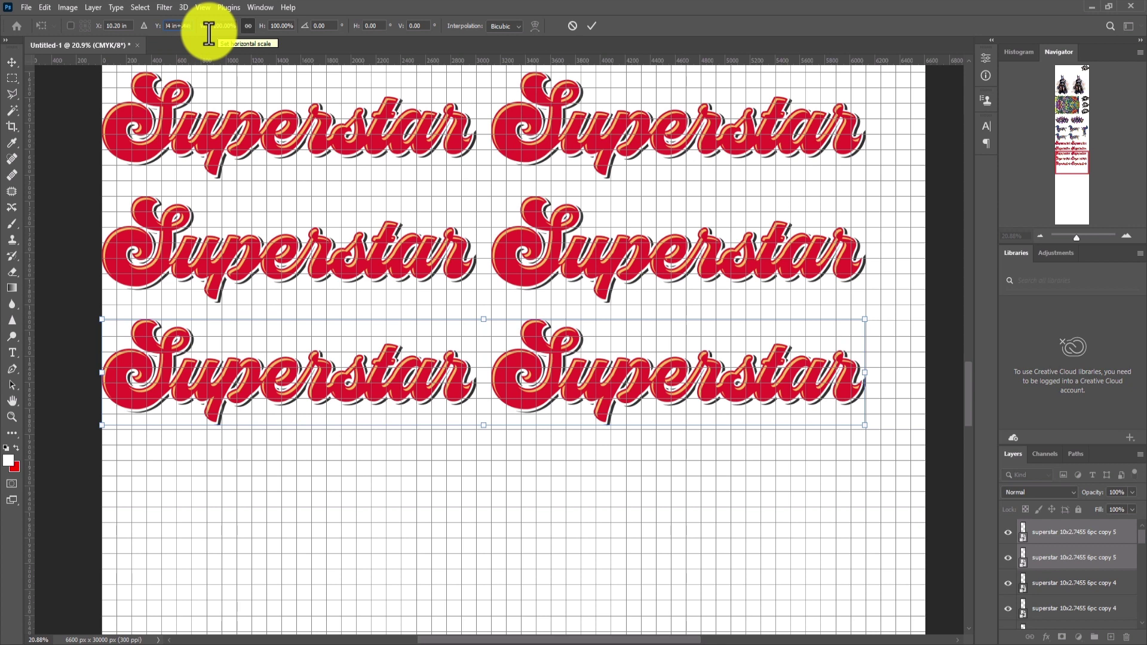
{"action": "key", "text": "Return"}
{"action": "key", "text": "Return"}
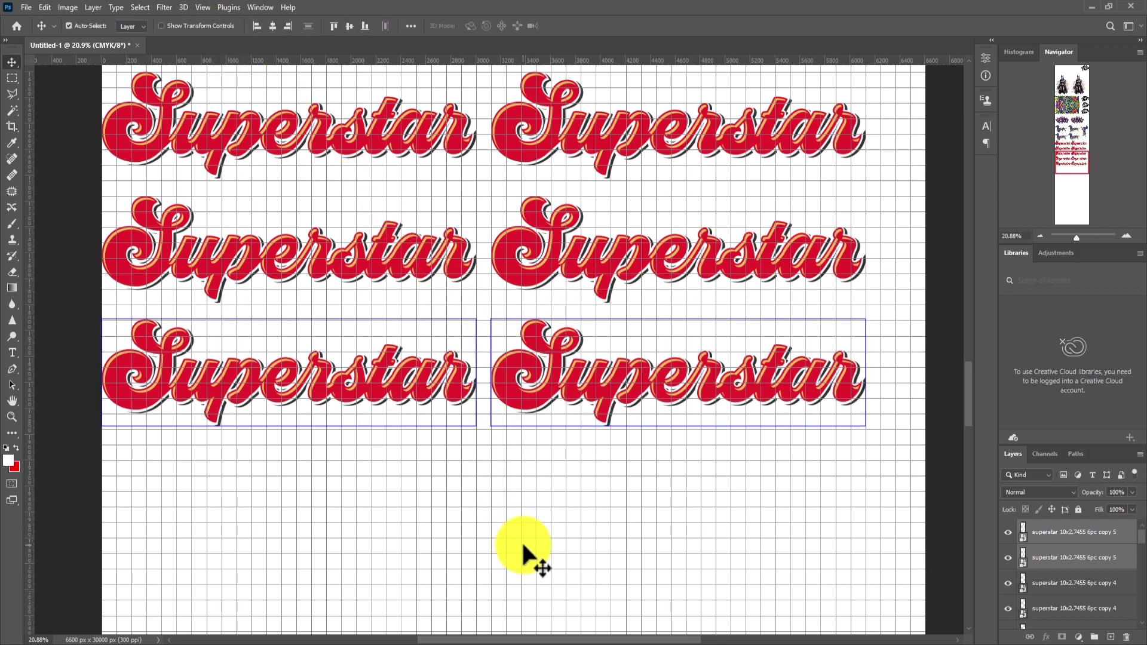
{"action": "left_click", "coordinate": [523, 545]}
{"action": "scroll", "coordinate": [552, 504], "scroll_direction": "up", "scroll_amount": 3}
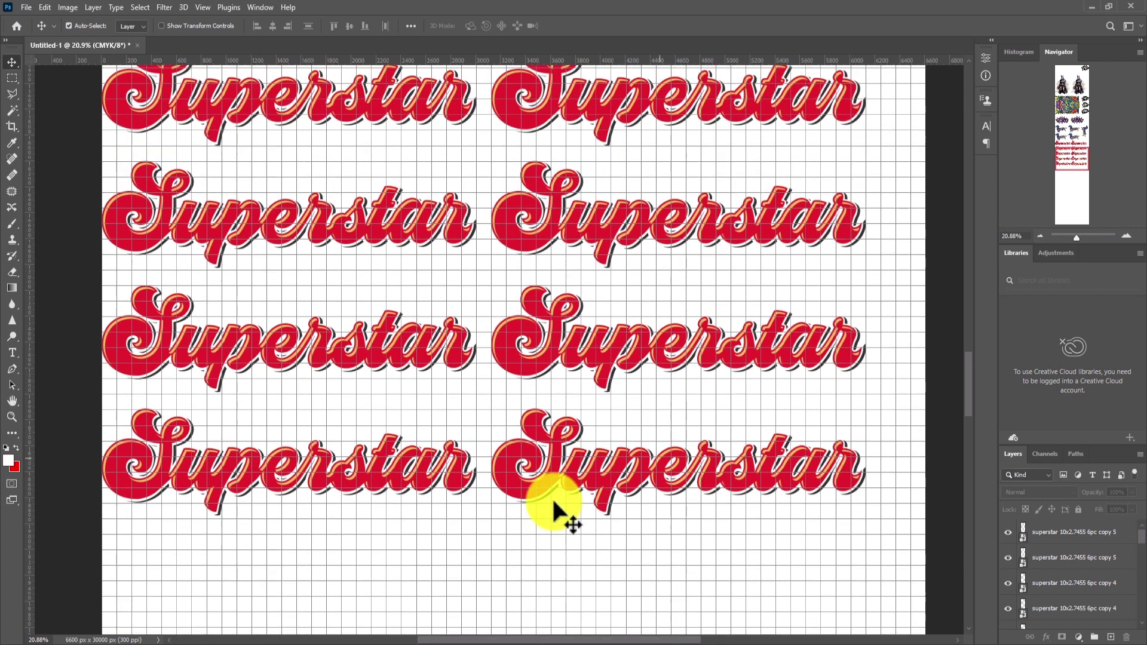
{"action": "scroll", "coordinate": [554, 504], "scroll_direction": "up", "scroll_amount": 1}
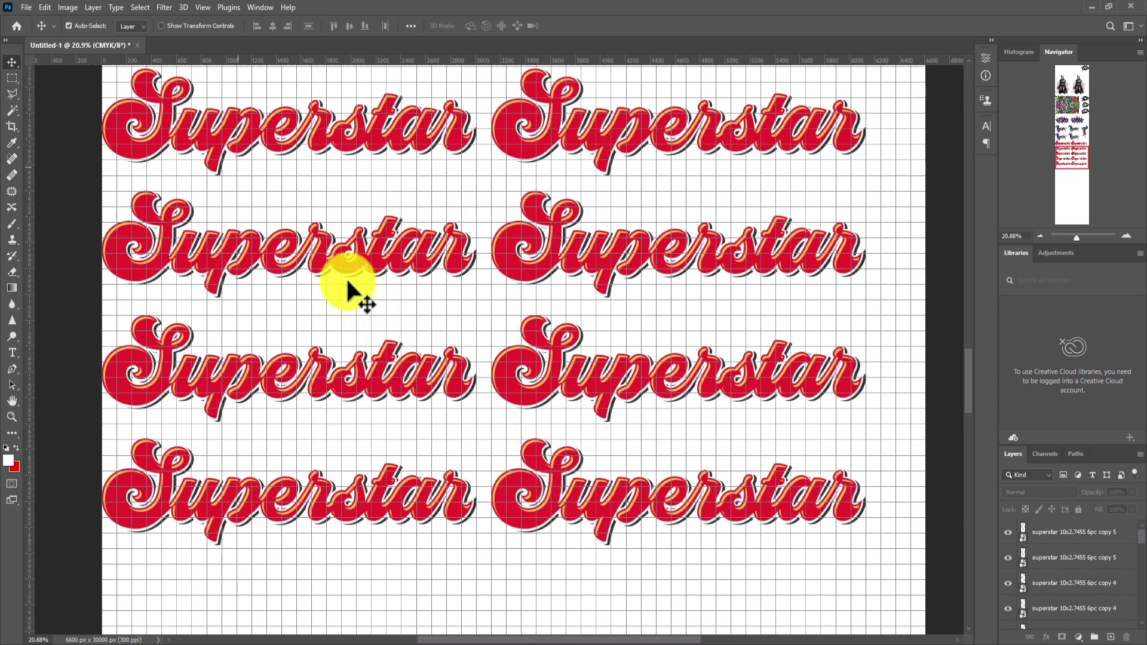
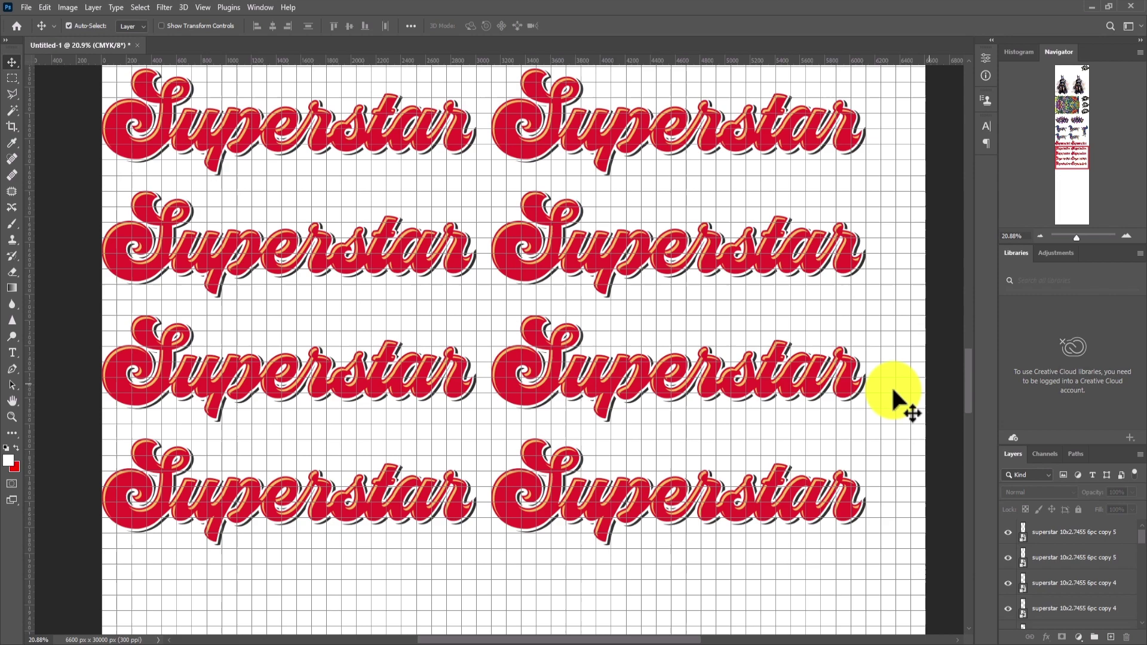
- Pick the Rectangular Marquee at a fixed 0.4 × 5 in size and target the Superstar copy 5 layer
{"action": "scroll", "coordinate": [969, 382], "scroll_direction": "down", "scroll_amount": 3}
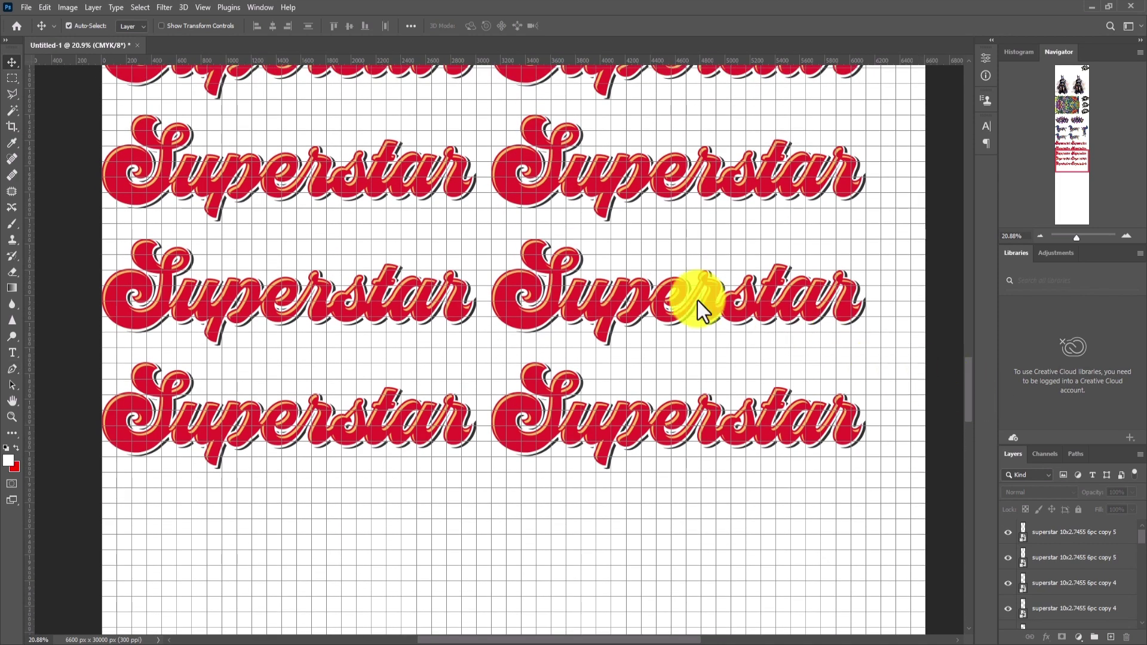
{"action": "left_click", "coordinate": [14, 78]}
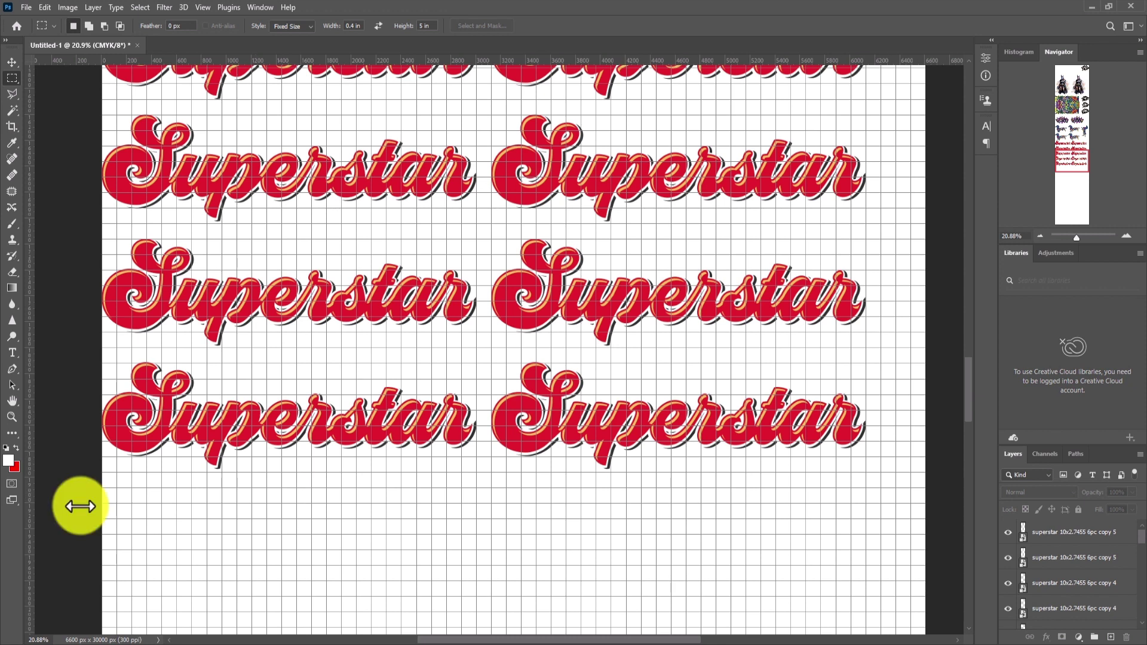
{"action": "left_click", "coordinate": [1063, 532]}
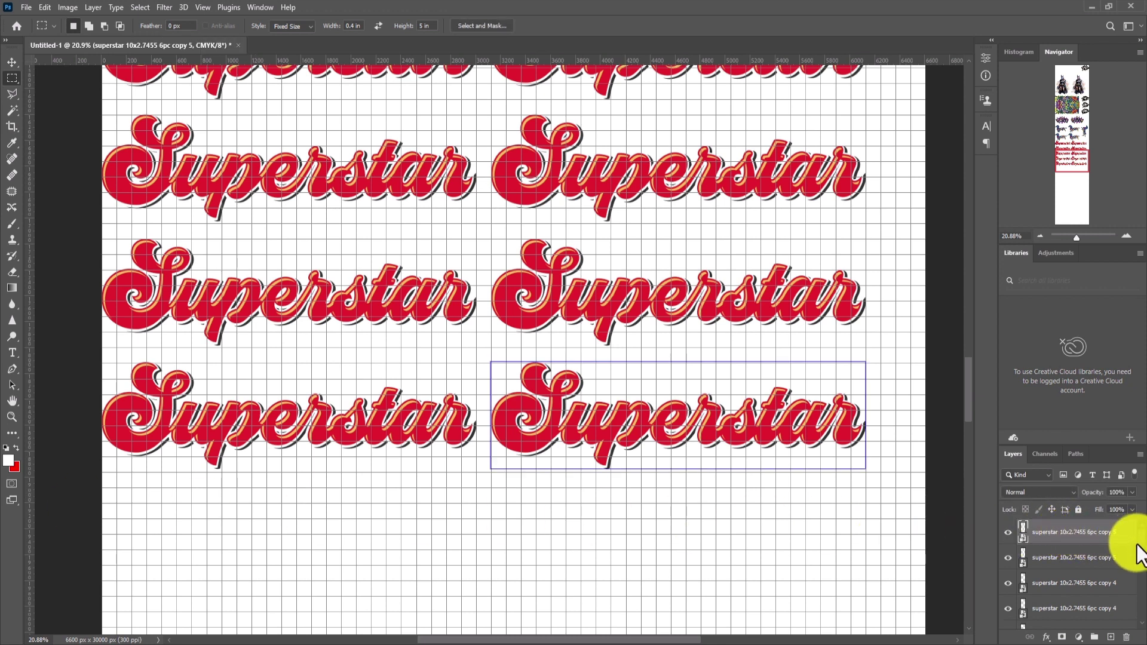
{"action": "scroll", "coordinate": [1127, 531], "scroll_direction": "down", "scroll_amount": 5}
{"action": "scroll", "coordinate": [1145, 577], "scroll_direction": "up", "scroll_amount": 5}
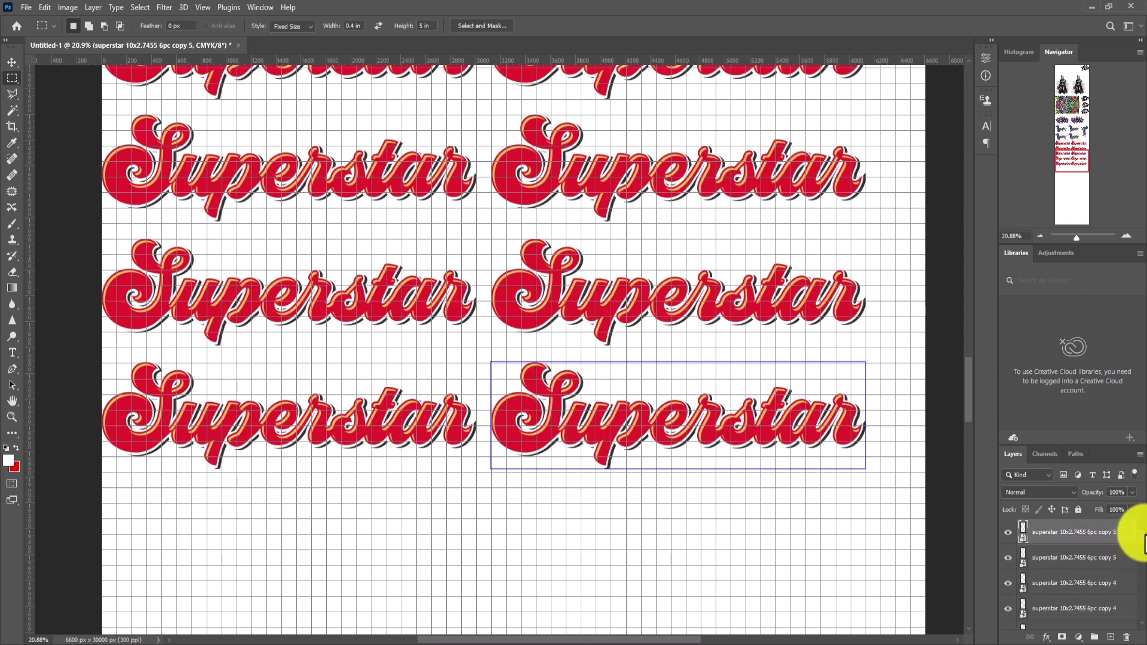
{"action": "scroll", "coordinate": [1025, 544], "scroll_direction": "down", "scroll_amount": 10}
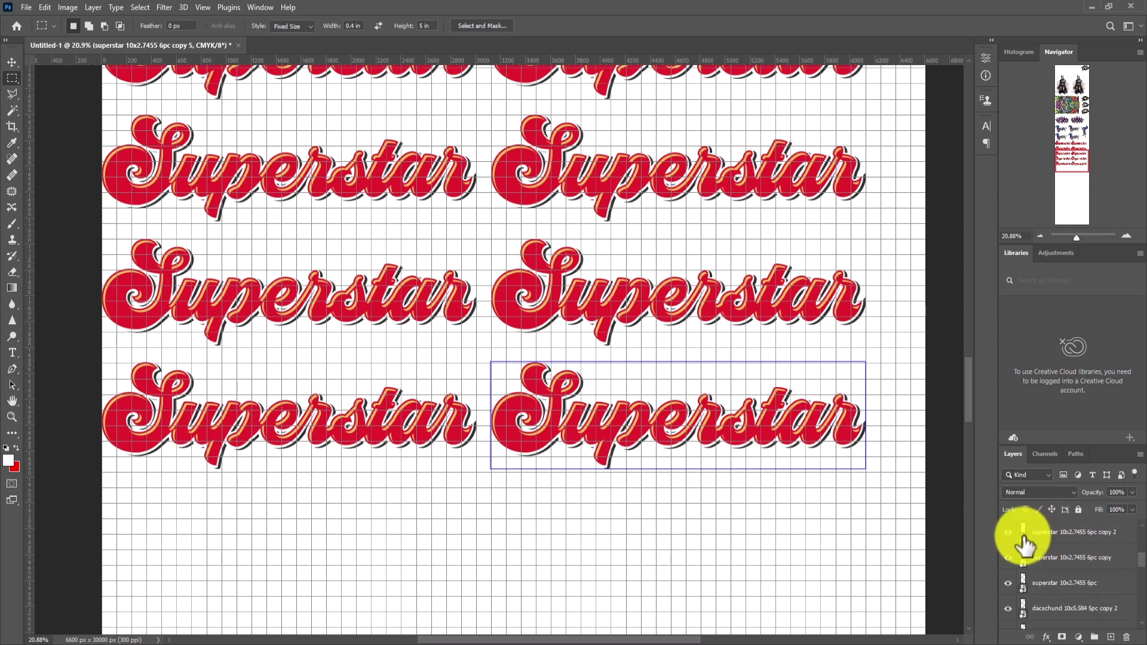
{"action": "scroll", "coordinate": [1025, 543], "scroll_direction": "up", "scroll_amount": 10}
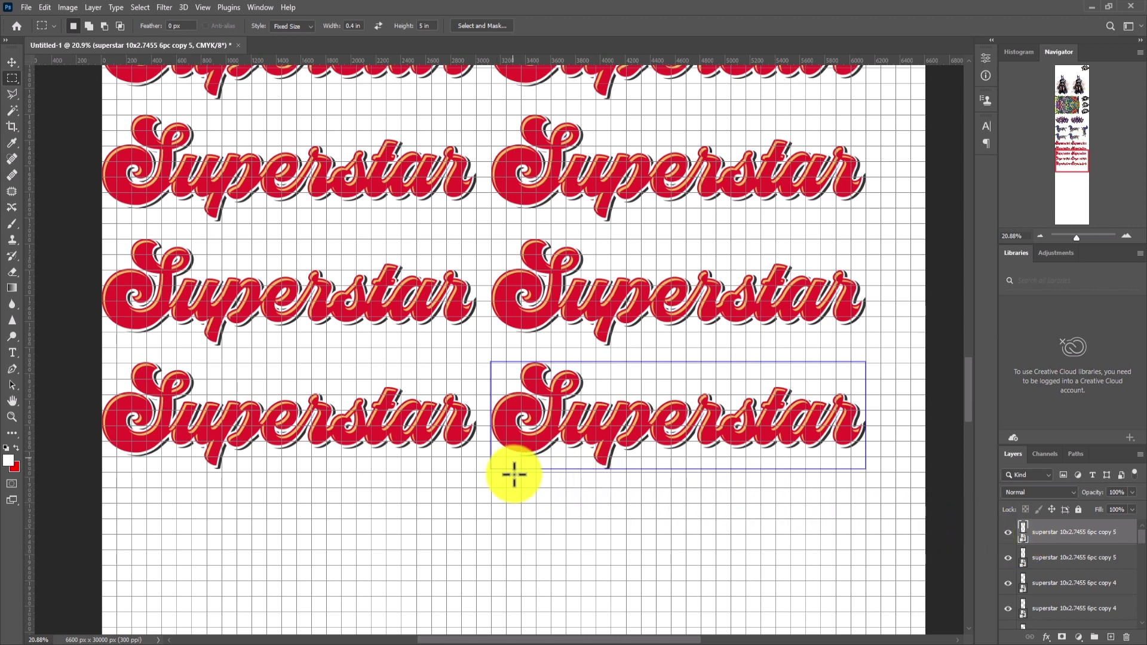
{"action": "left_click", "coordinate": [27, 7]}
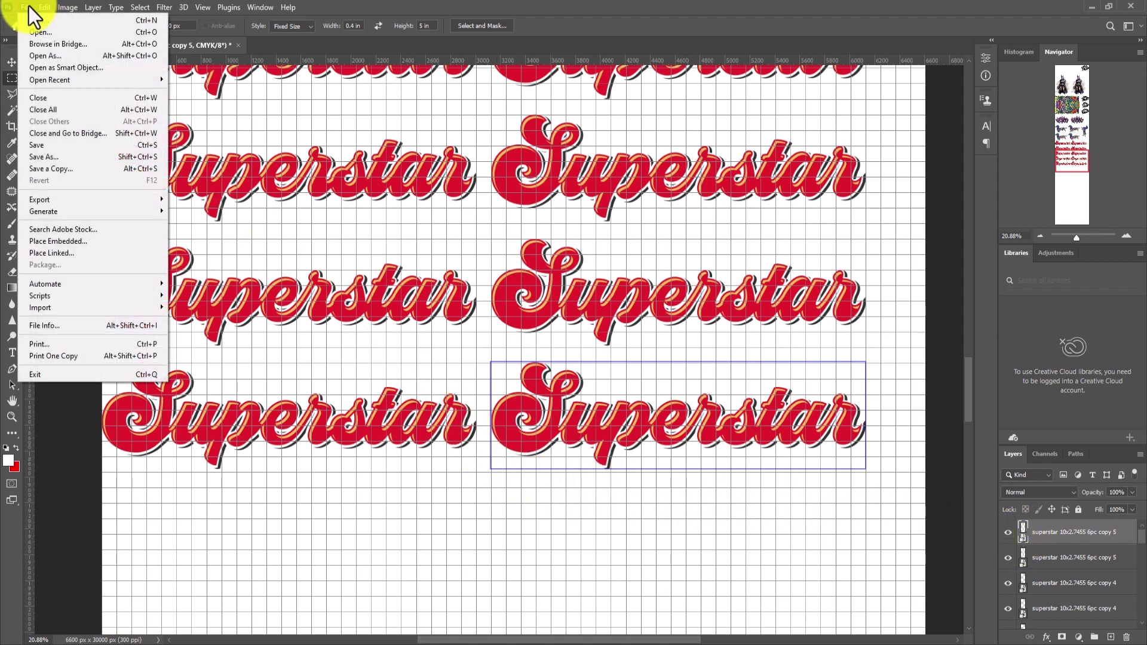
{"action": "left_click", "coordinate": [80, 253]}
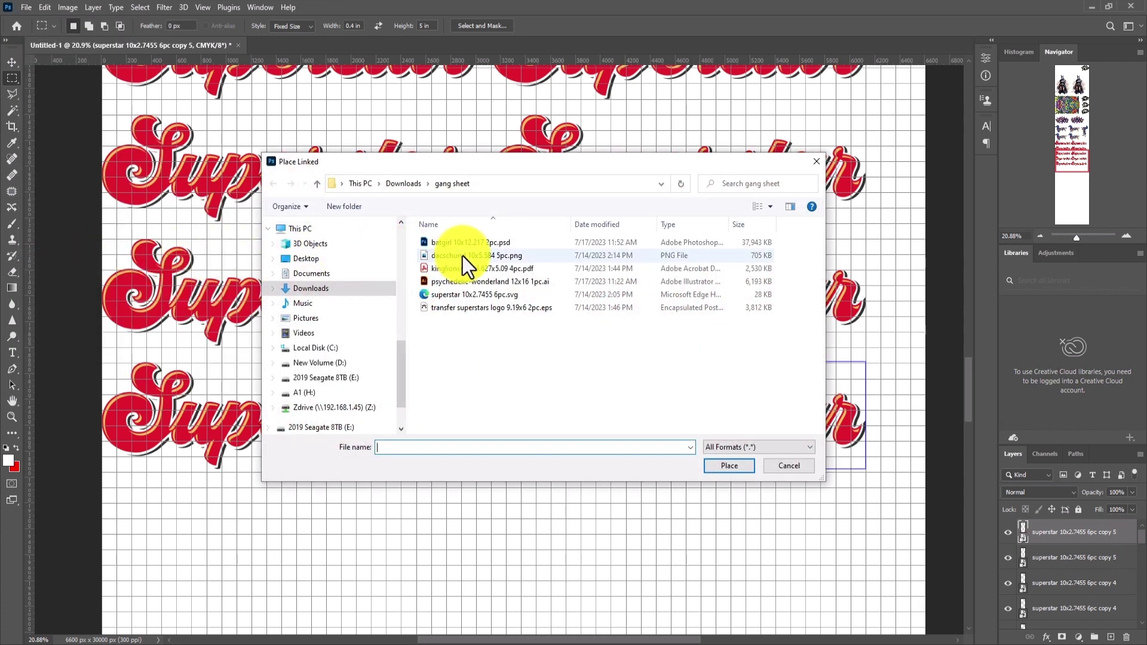
{"action": "double_click", "coordinate": [463, 256]}
{"action": "left_click_drag", "start_coordinate": [573, 342], "coordinate": [540, 489]}
{"action": "key", "text": "Return"}
{"action": "key", "text": "m"}
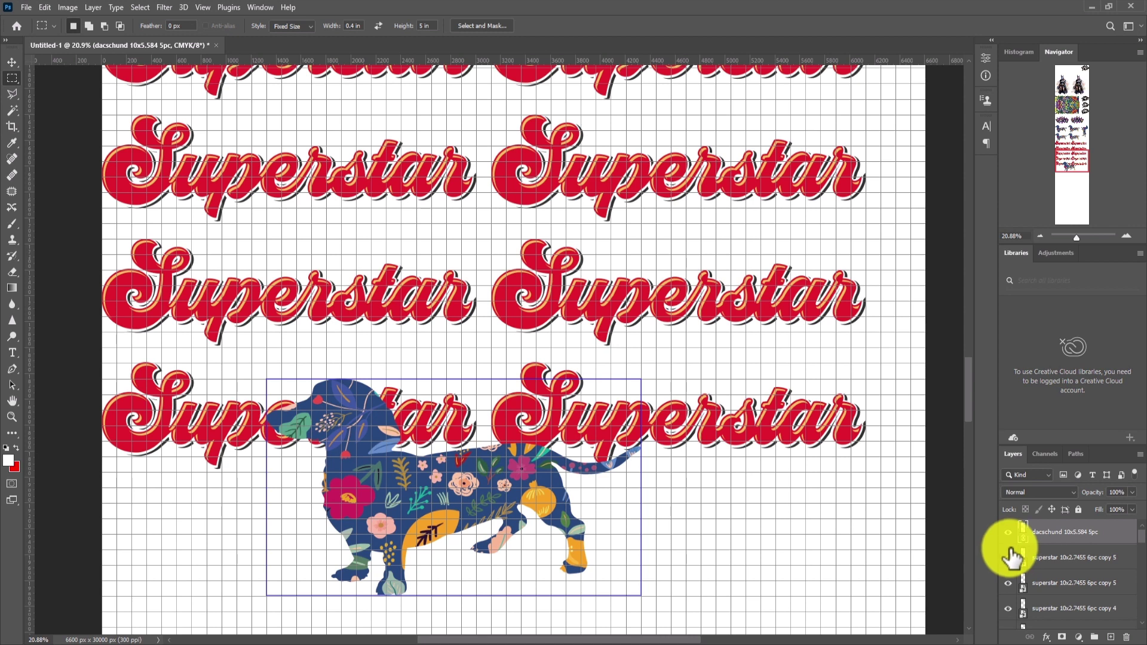
{"action": "right_click", "coordinate": [1098, 534]}
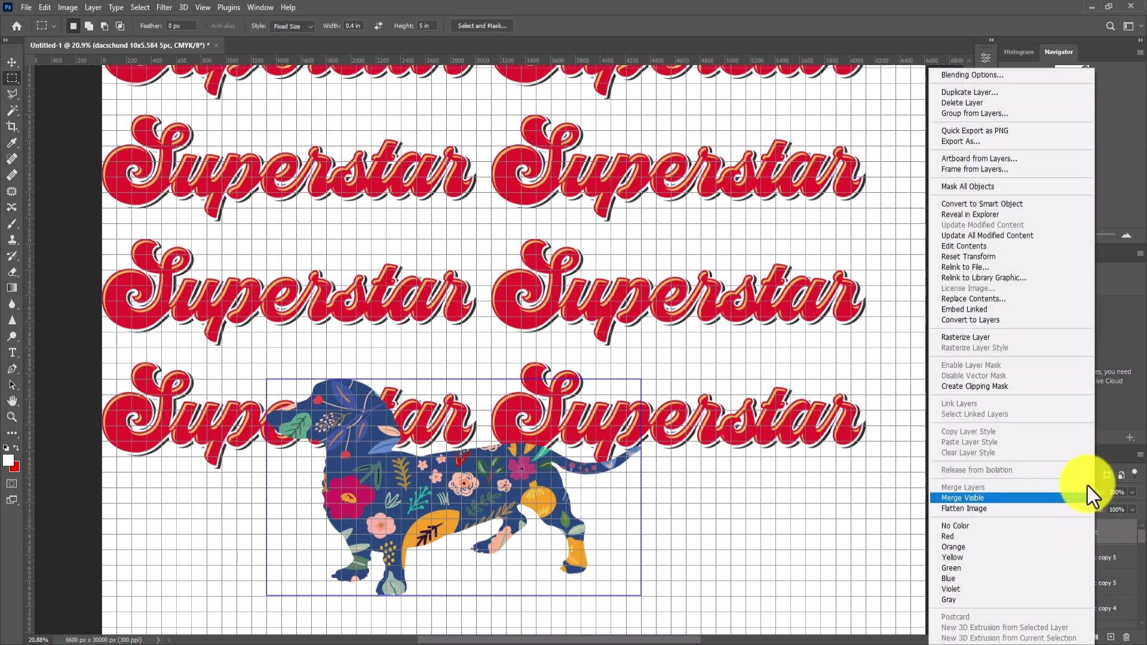
{"action": "left_click", "coordinate": [1056, 311]}
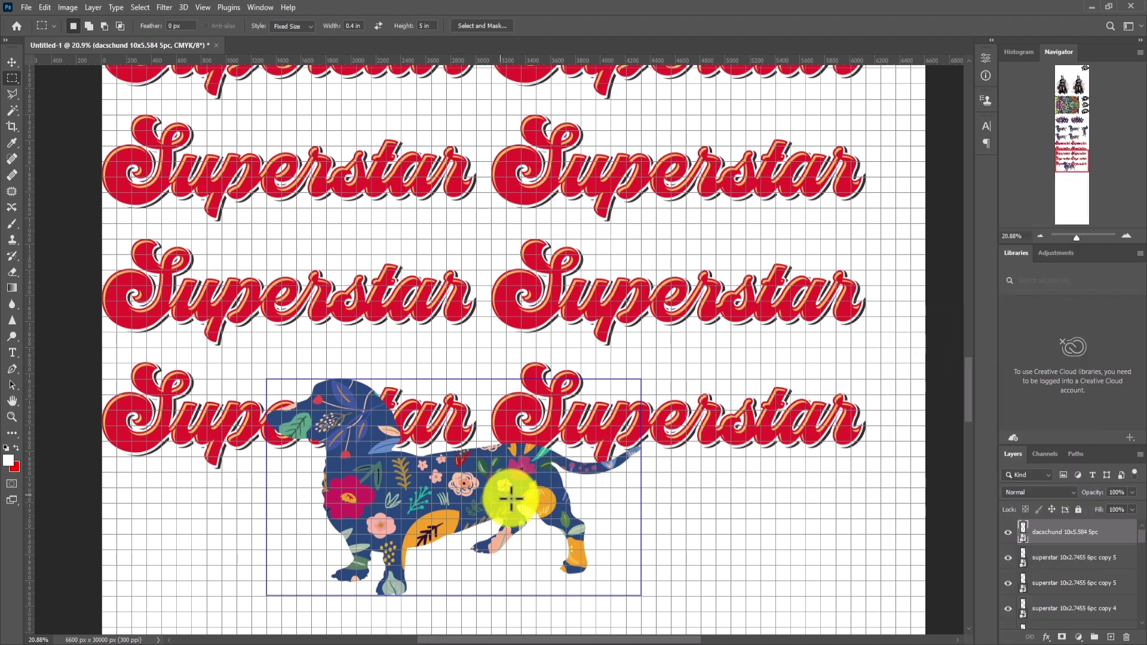
{"action": "key", "text": "v"}
{"action": "left_click_drag", "start_coordinate": [507, 485], "coordinate": [462, 494]}
{"action": "left_click", "coordinate": [1127, 636]}
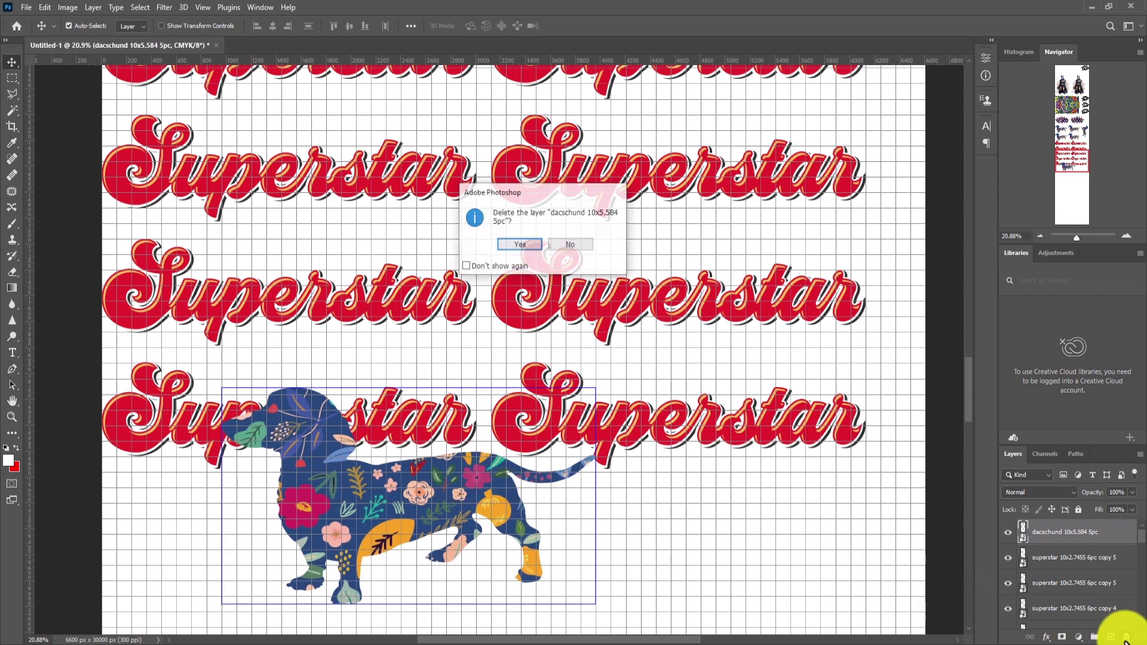
{"action": "left_click", "coordinate": [517, 246]}
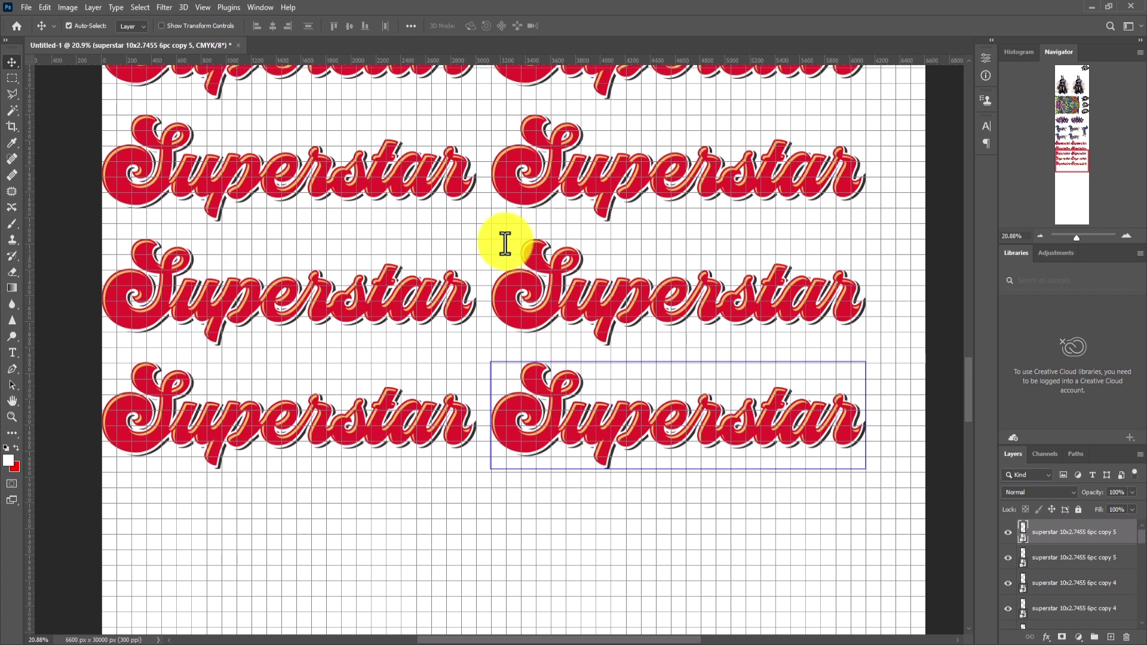
- Place a thin fixed-size 0.4 × 5 in selection just below the fifth Superstar row
{"action": "left_click", "coordinate": [12, 79]}
{"action": "scroll", "coordinate": [80, 180], "scroll_direction": "down", "scroll_amount": 3}
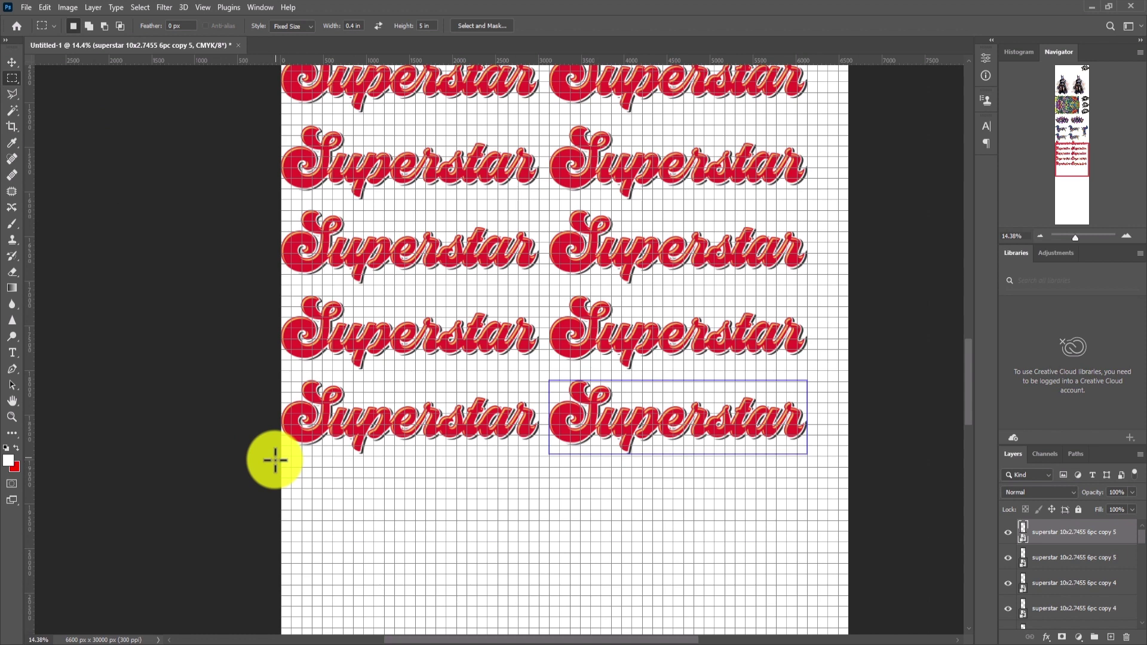
{"action": "left_click", "coordinate": [449, 393]}
{"action": "left_click", "coordinate": [591, 404]}
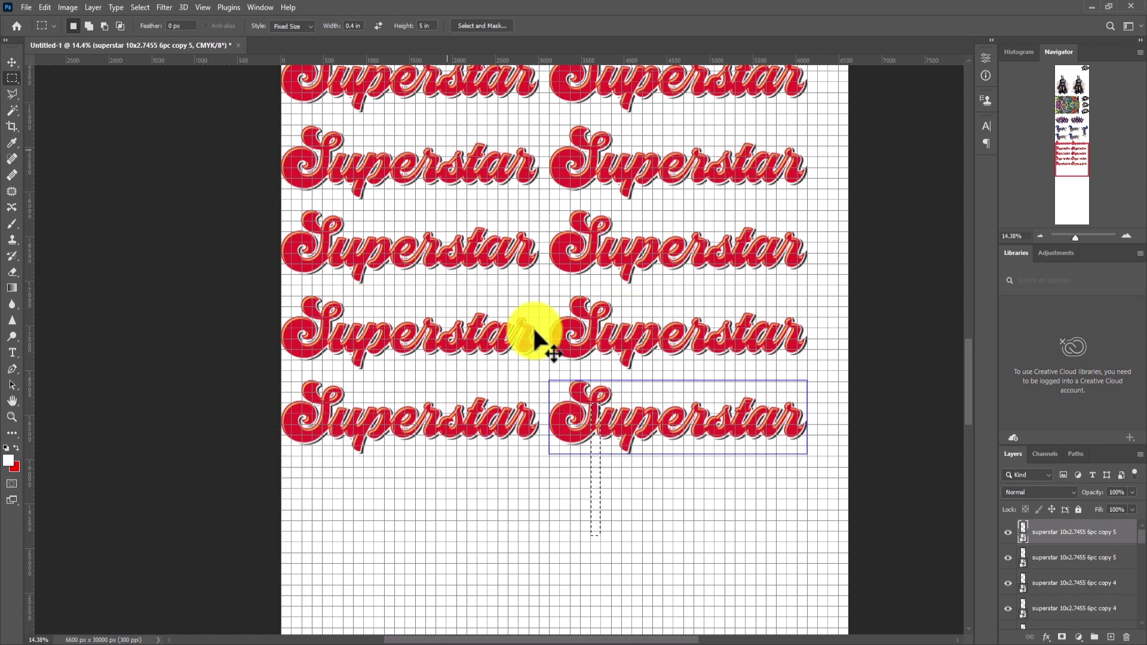
- Dismiss the search panel, set the marquee style back to Normal, and deselect
{"action": "key", "text": "ctrl+f"}
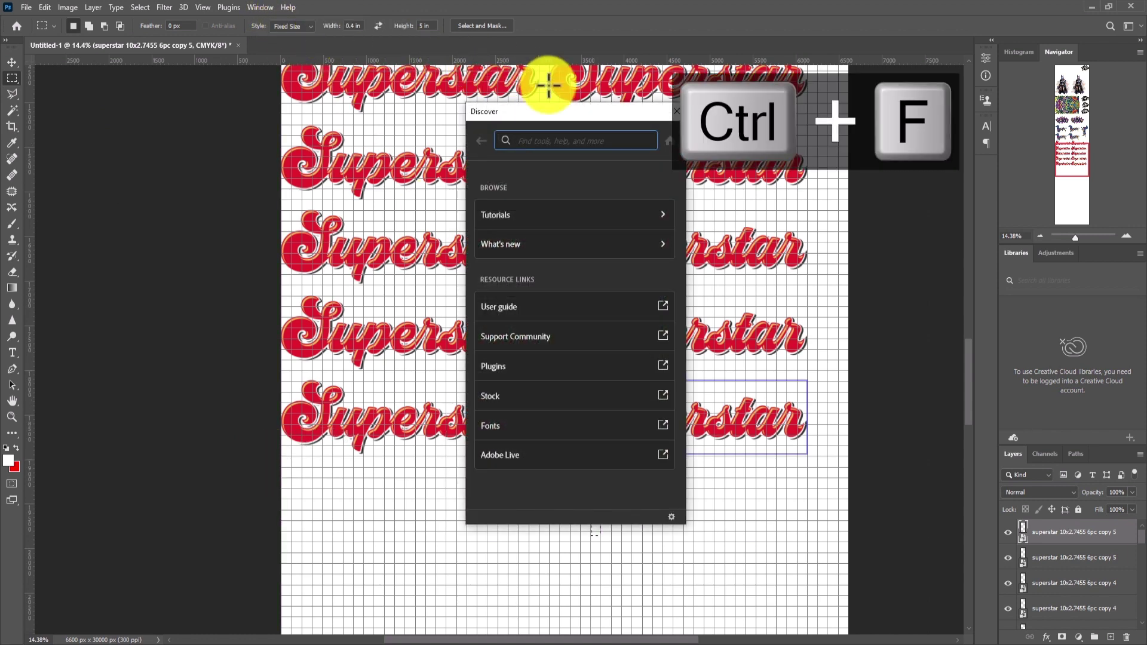
{"action": "left_click", "coordinate": [675, 112]}
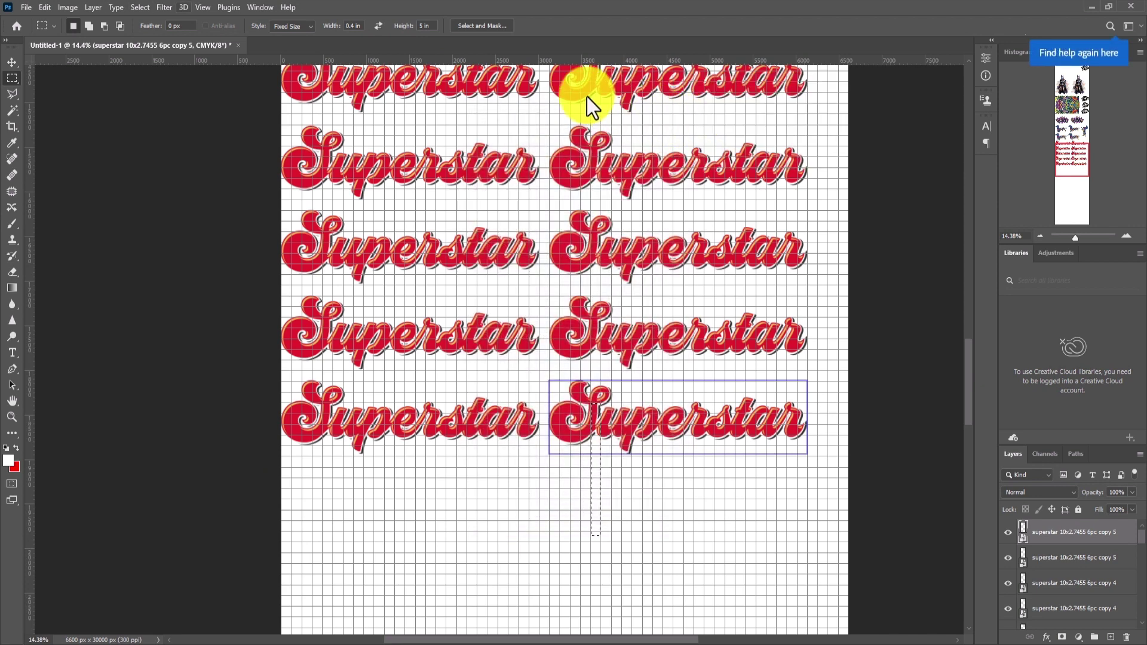
{"action": "left_click", "coordinate": [291, 28]}
{"action": "left_click", "coordinate": [293, 37]}
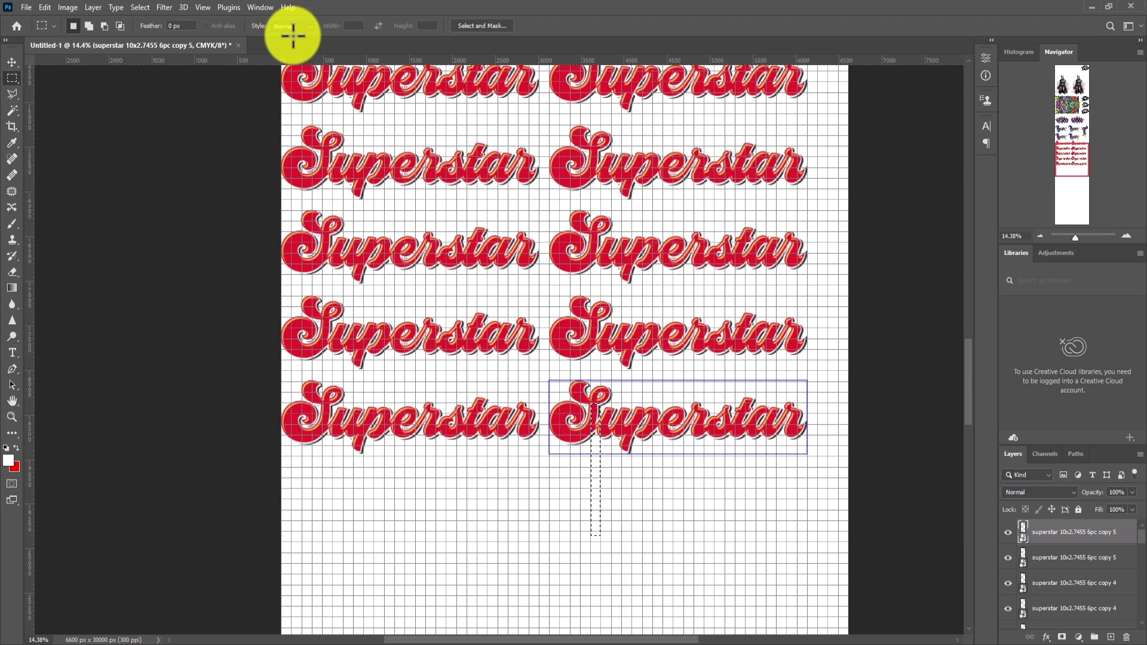
{"action": "key", "text": "ctrl+d"}
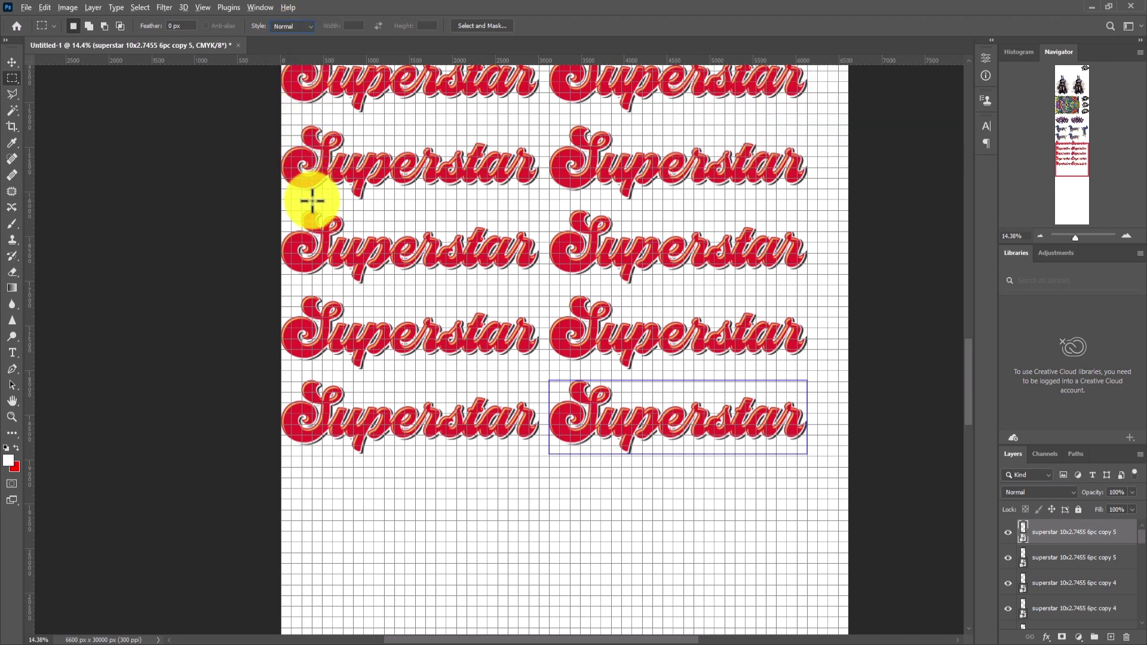
- Open the Trim dialog from the Image menu, dismiss it, and return to the Image menu
{"action": "key", "text": "alt+i"}
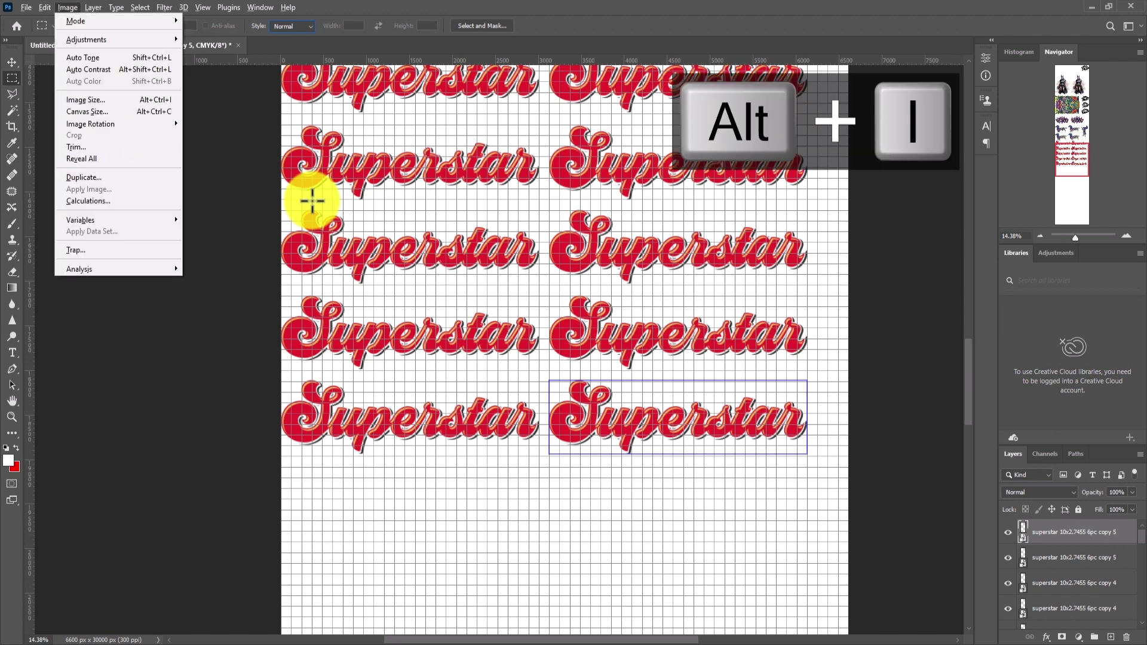
{"action": "key", "text": "alt+r"}
{"action": "key", "text": "Return"}
{"action": "left_click", "coordinate": [73, 8]}
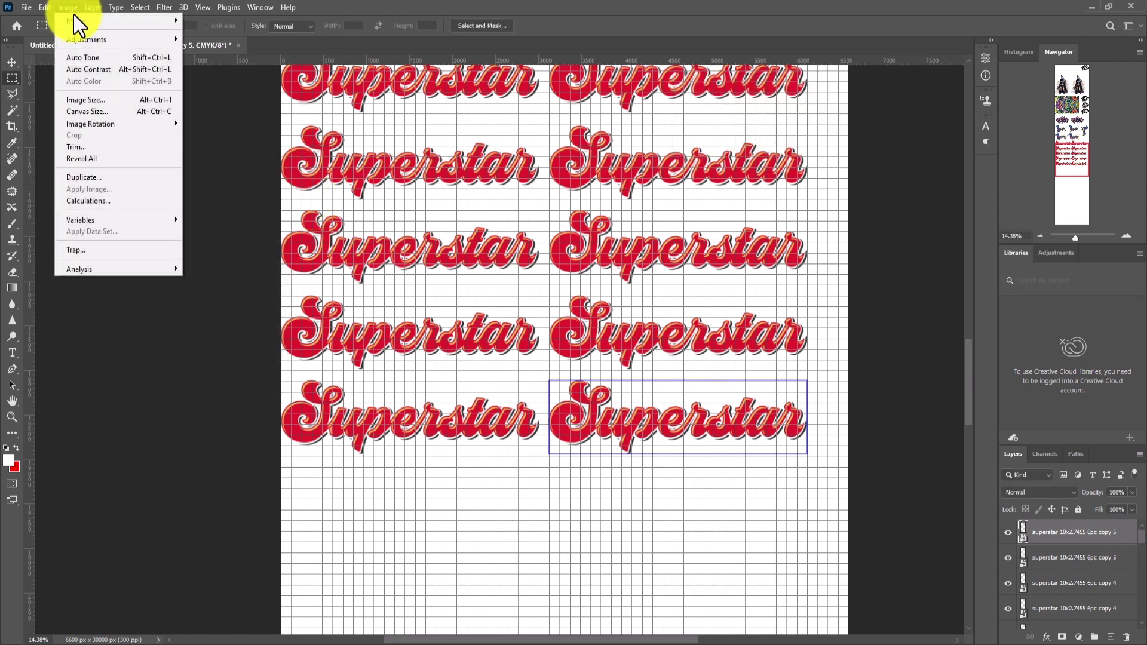
{"action": "key", "text": "Right"}
{"action": "key", "text": "Left"}
- Reopen Trim based on Top Left Pixel Color, leaving only Bottom checked
{"action": "left_click", "coordinate": [83, 149]}
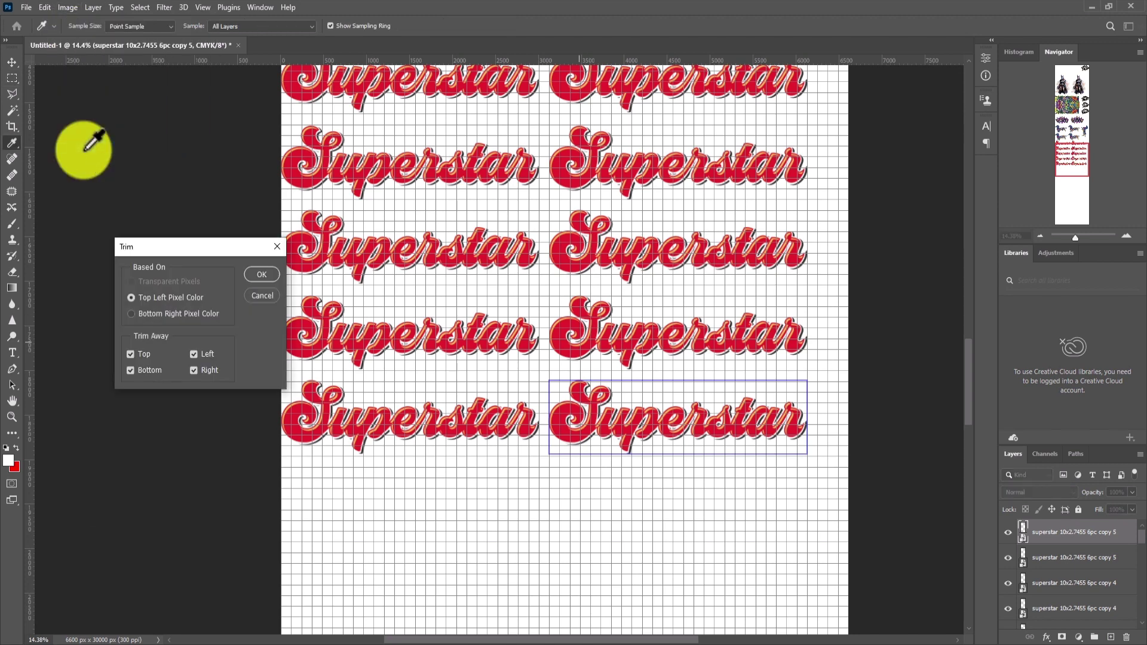
{"action": "left_click", "coordinate": [142, 356]}
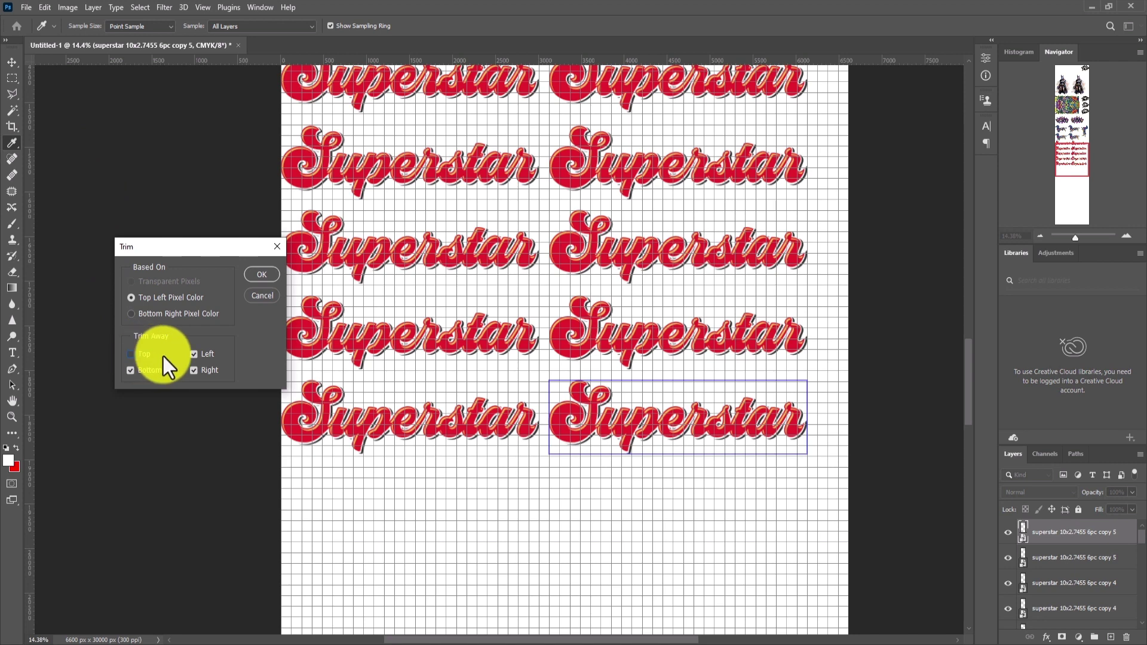
{"action": "left_click", "coordinate": [207, 370]}
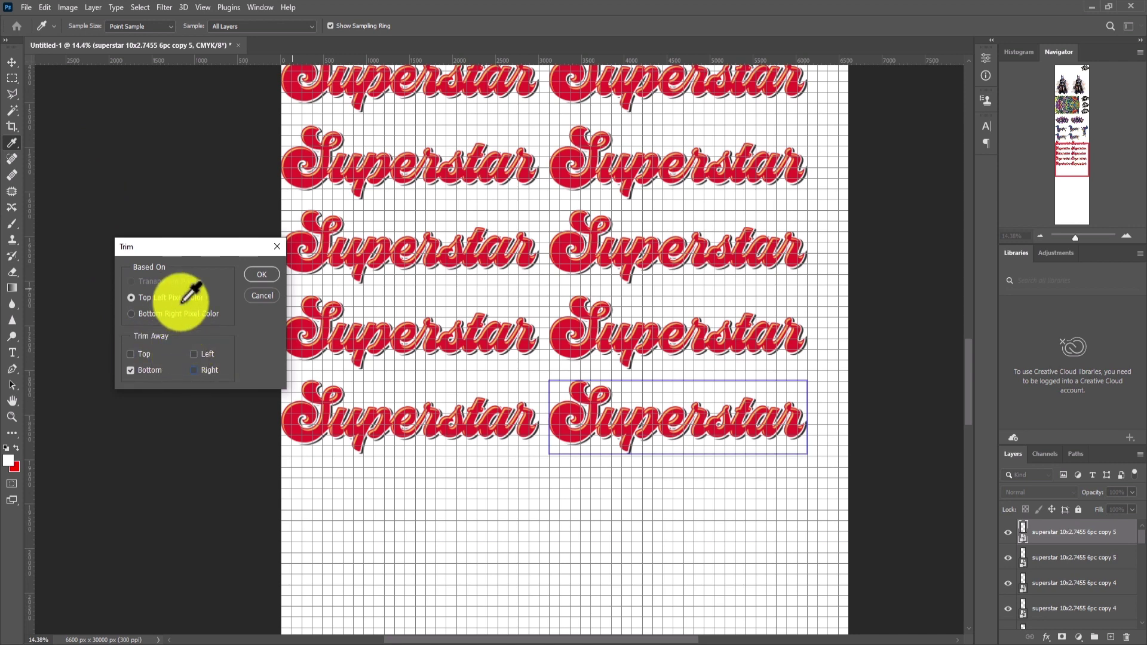
{"action": "scroll", "coordinate": [1138, 567], "scroll_direction": "down", "scroll_amount": 5}
{"action": "scroll", "coordinate": [1138, 594], "scroll_direction": "up", "scroll_amount": 5}
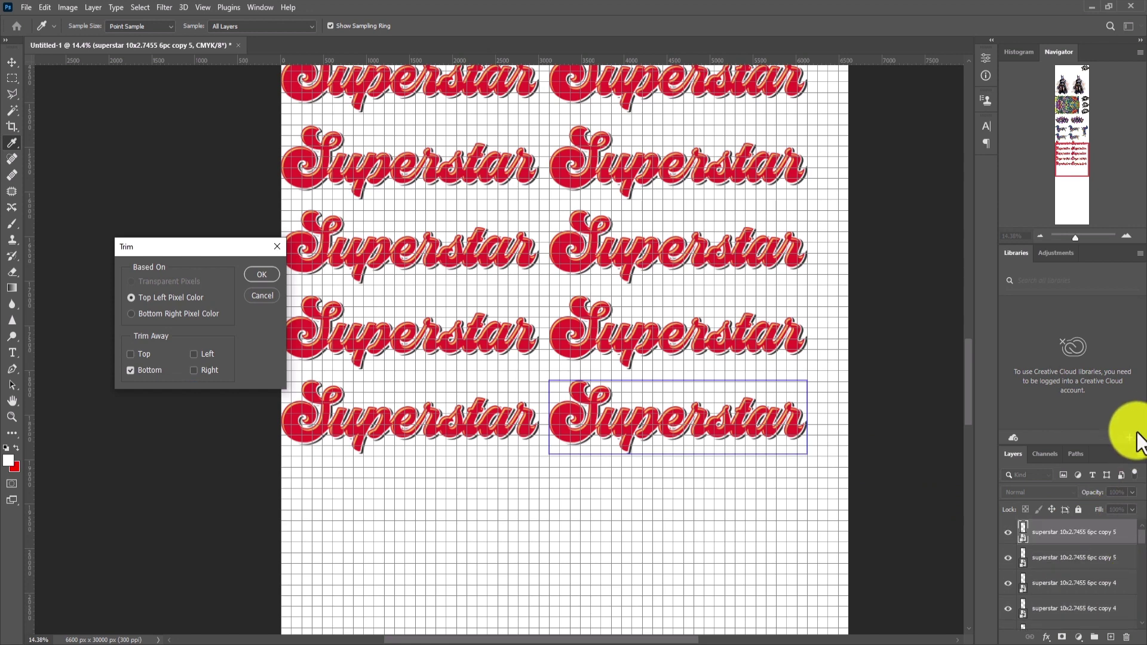
{"action": "scroll", "coordinate": [1050, 580], "scroll_direction": "down", "scroll_amount": 8}
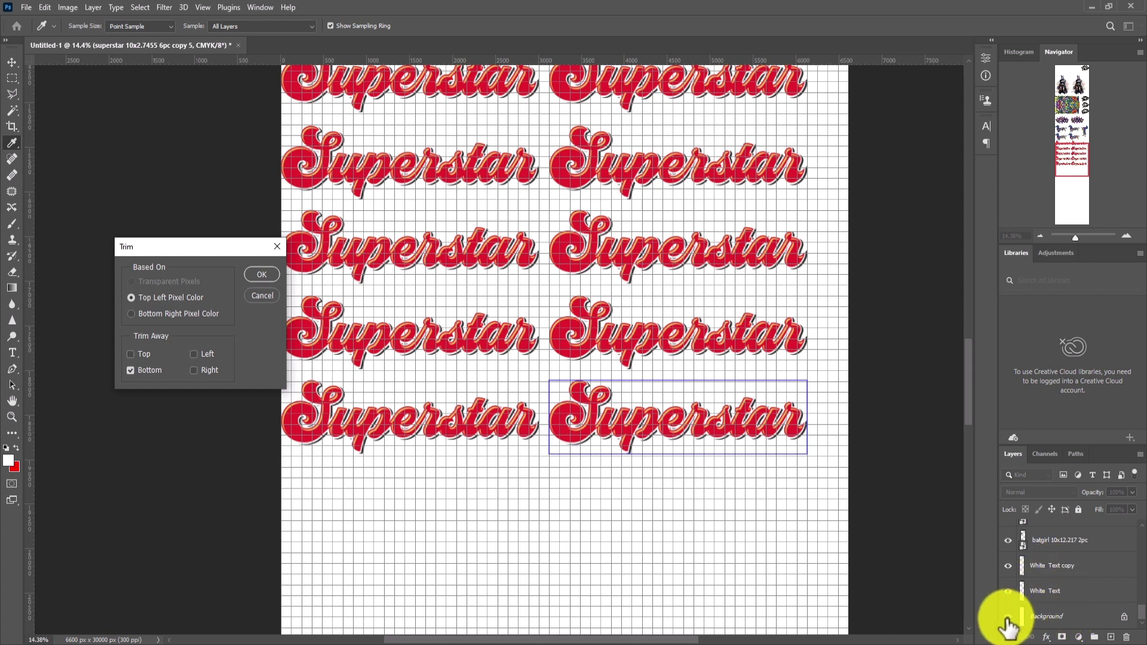
- Cancel the trim and hide the white Background layer to reveal transparency
{"action": "left_click", "coordinate": [261, 297]}
{"action": "key", "text": "m"}
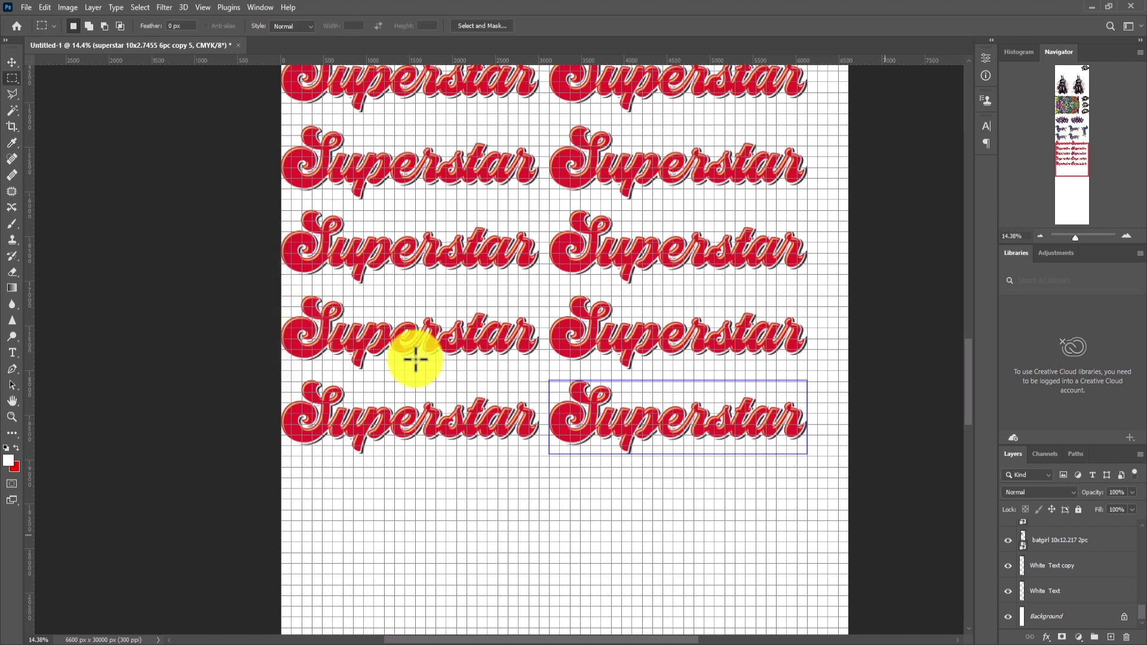
{"action": "left_click", "coordinate": [1054, 617]}
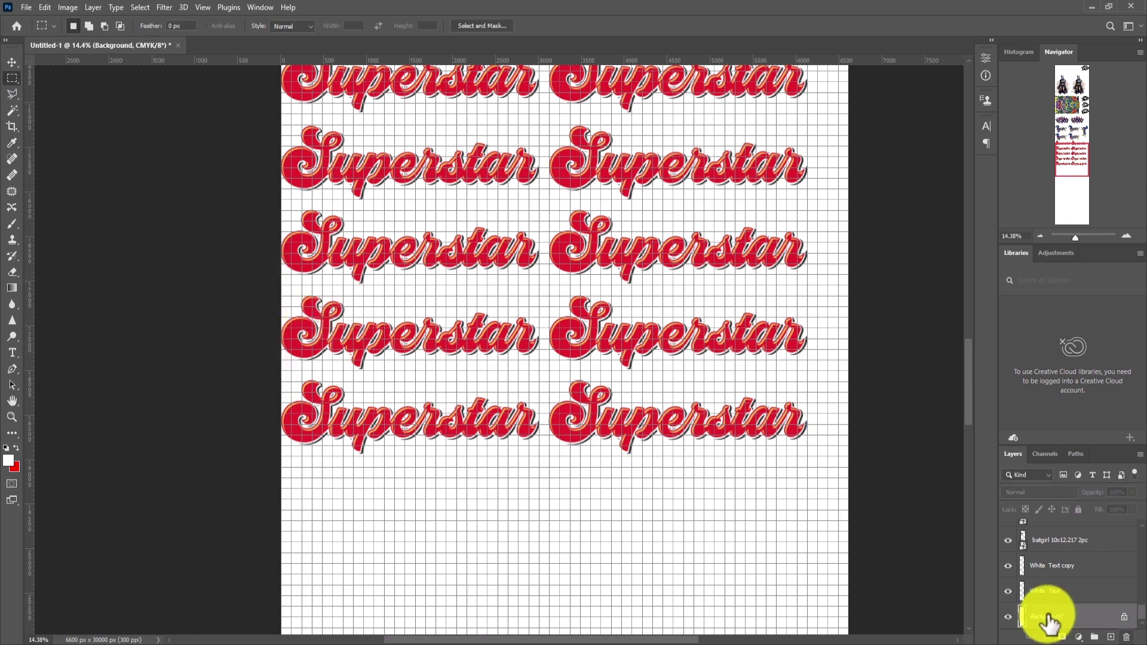
{"action": "left_click", "coordinate": [1010, 617]}
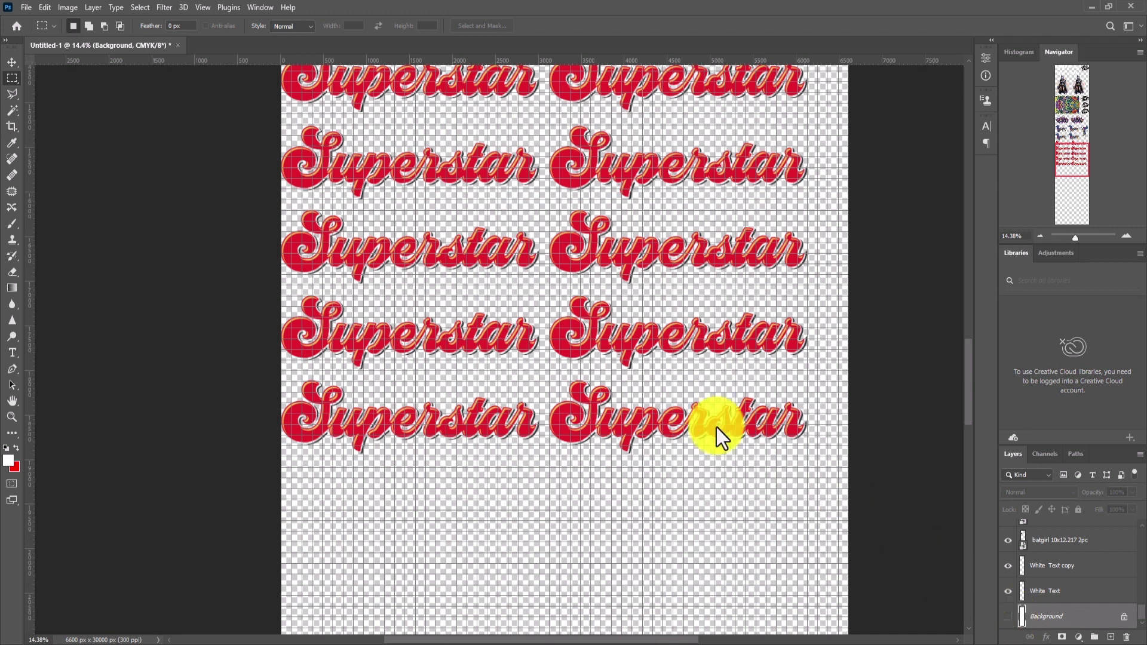
- Trim the empty transparent space off the bottom edge only, based on Transparent Pixels
{"action": "left_click", "coordinate": [67, 7]}
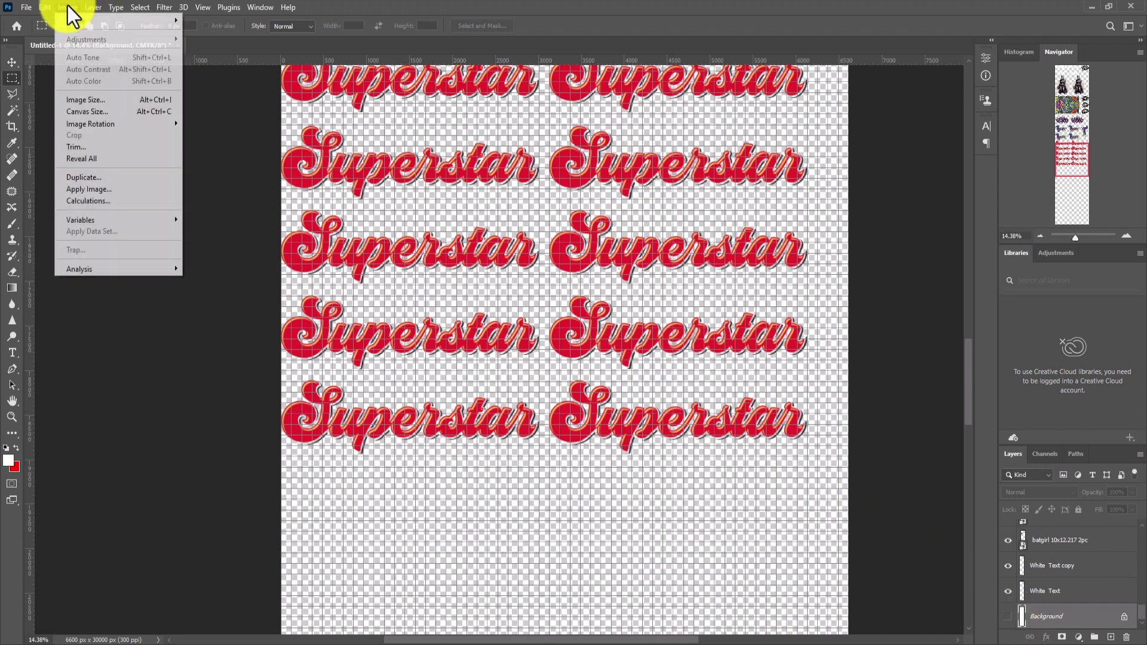
{"action": "left_click", "coordinate": [93, 151]}
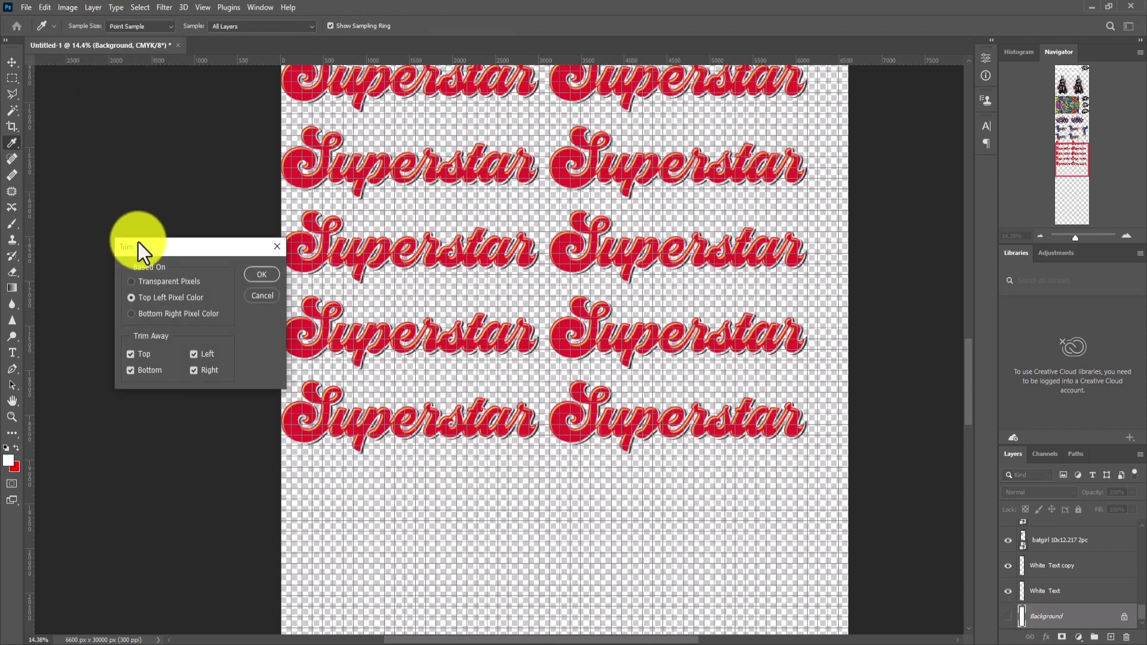
{"action": "left_click", "coordinate": [194, 356]}
{"action": "left_click", "coordinate": [142, 356]}
{"action": "left_click", "coordinate": [194, 369]}
{"action": "left_click", "coordinate": [188, 285]}
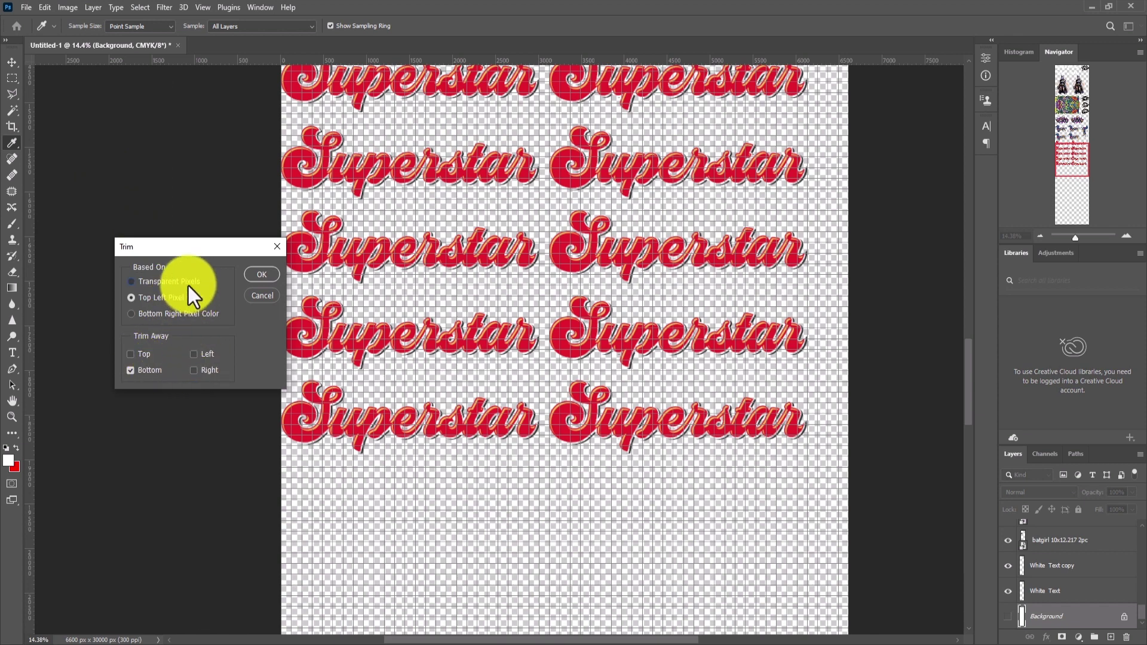
{"action": "left_click", "coordinate": [260, 279]}
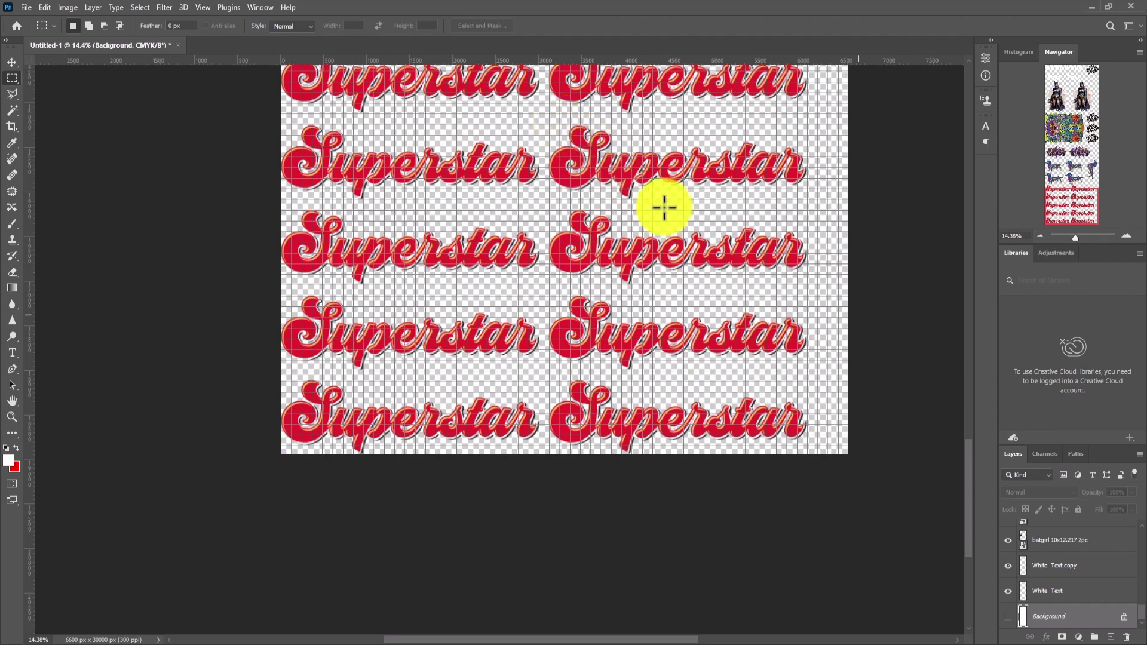
- Scroll to the top of the sheet and hide the grid overlay with Ctrl+'
{"action": "scroll", "coordinate": [967, 446], "scroll_direction": "up", "scroll_amount": 10}
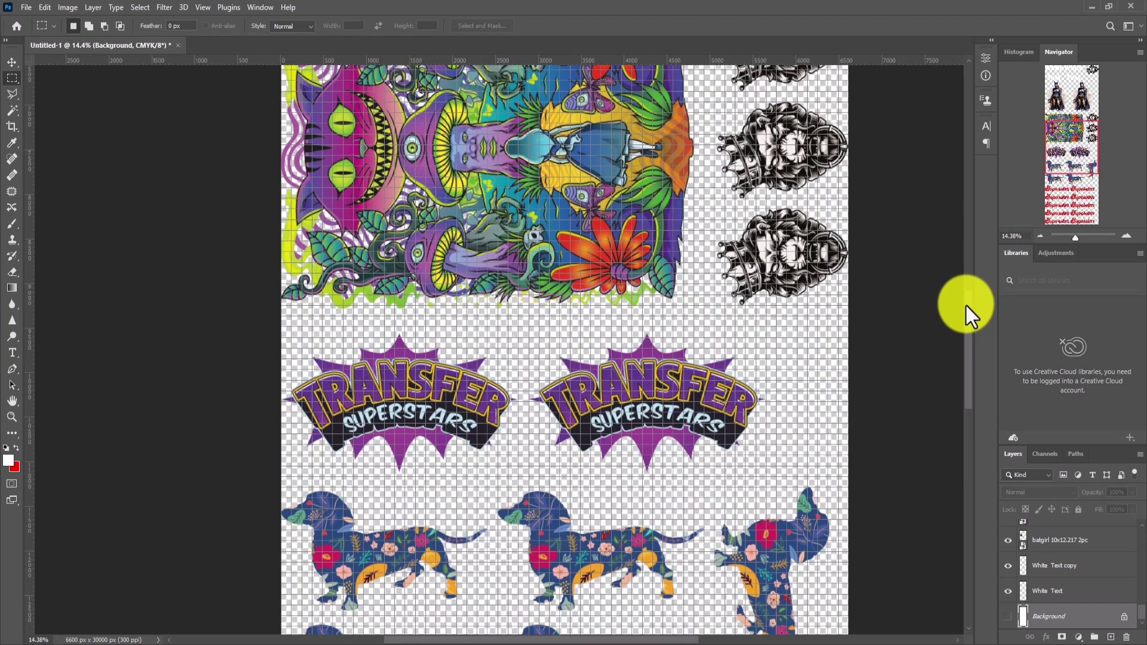
{"action": "left_click_drag", "start_coordinate": [966, 306], "coordinate": [991, 153]}
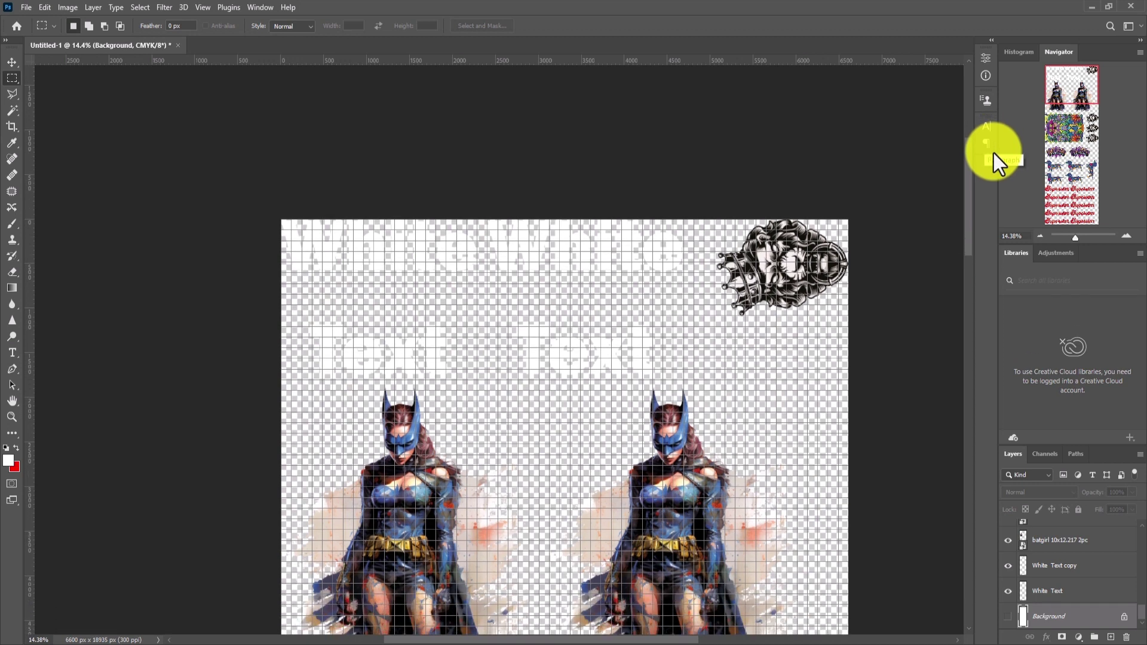
{"action": "key", "text": "ctrl+apostrophe"}
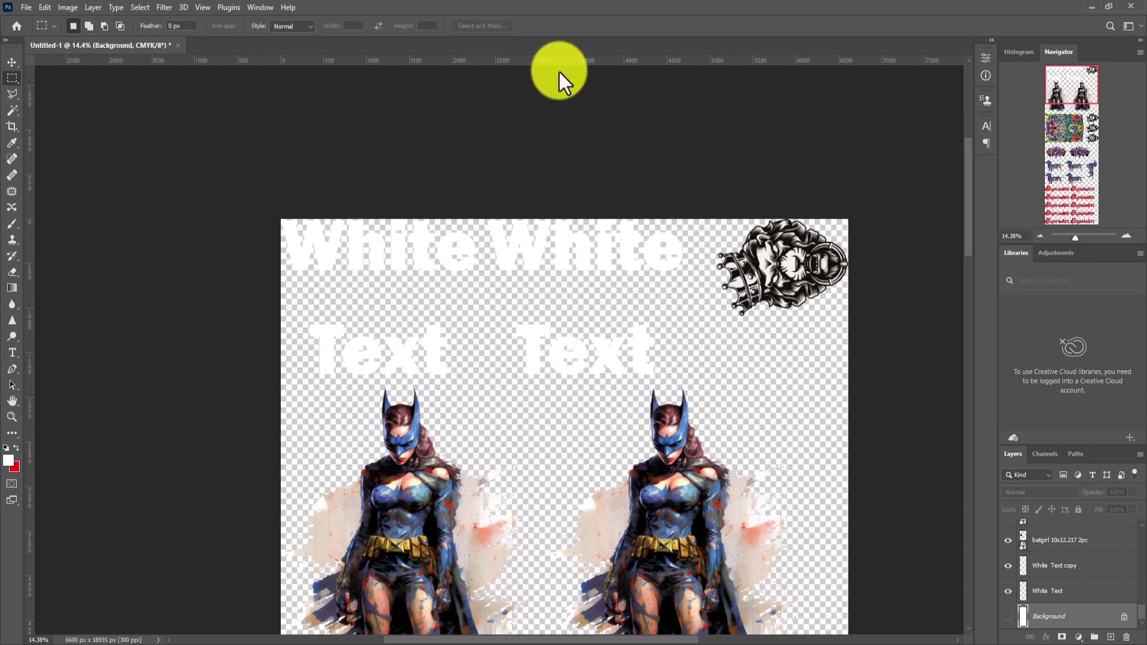
{"action": "left_click", "coordinate": [203, 7]}
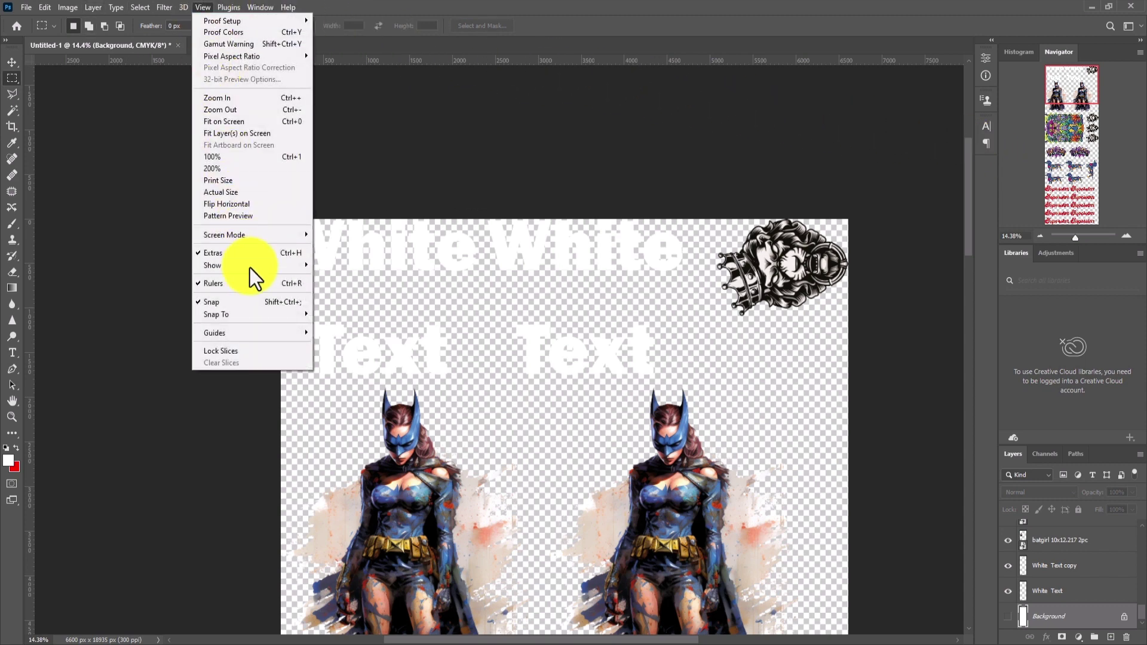
{"action": "mouse_move", "coordinate": [250, 268]}
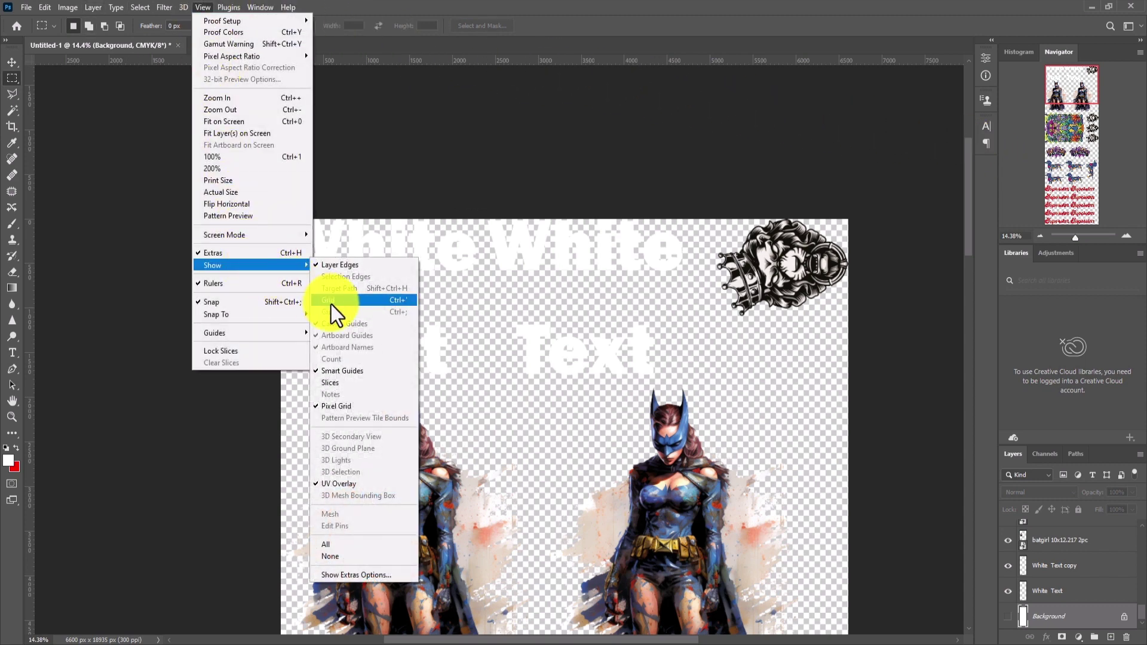
{"action": "left_click", "coordinate": [475, 151]}
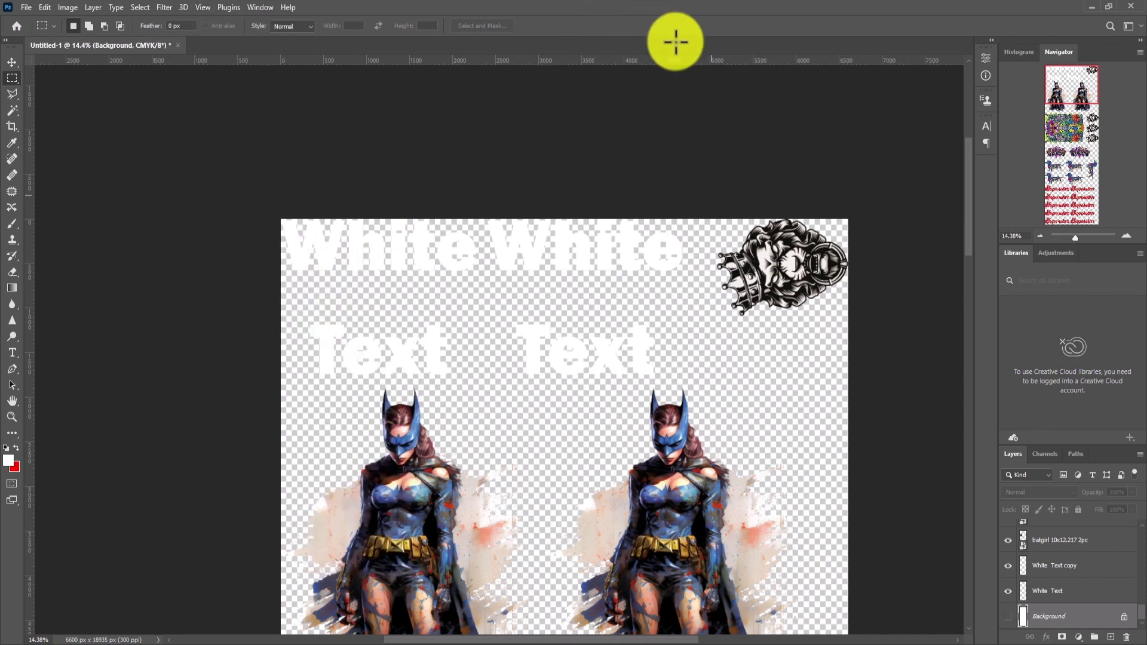
- With the Move tool, clear the selection and Shift-select all layers from White Text up
{"action": "left_click", "coordinate": [11, 63]}
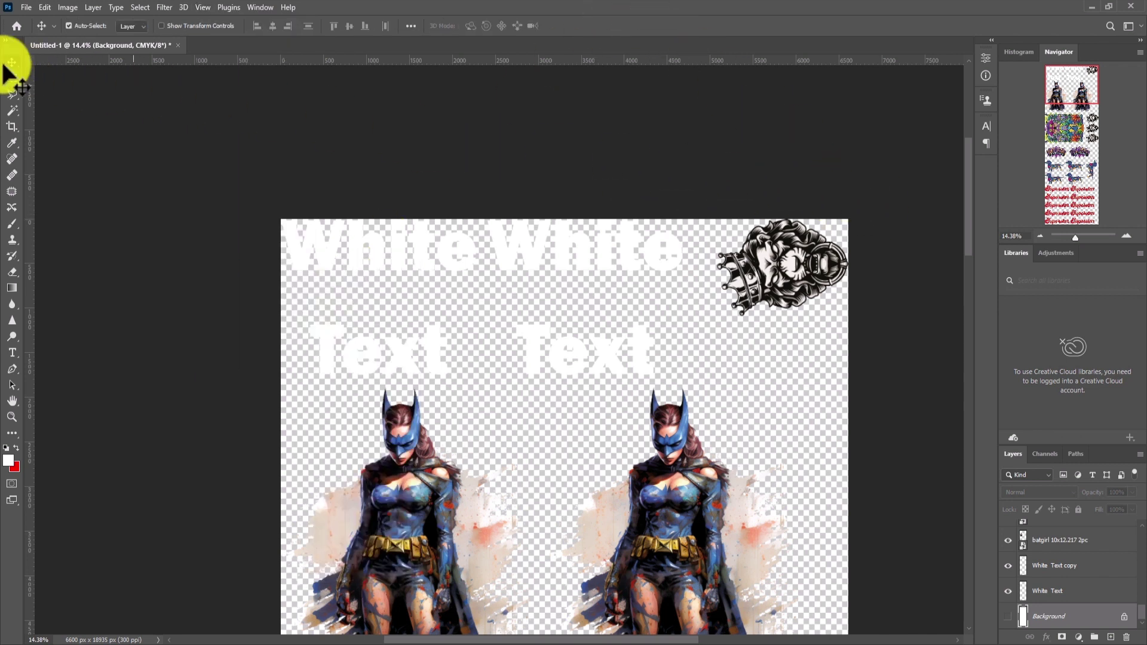
{"action": "key", "text": "ctrl+a"}
{"action": "key", "text": "ctrl+d"}
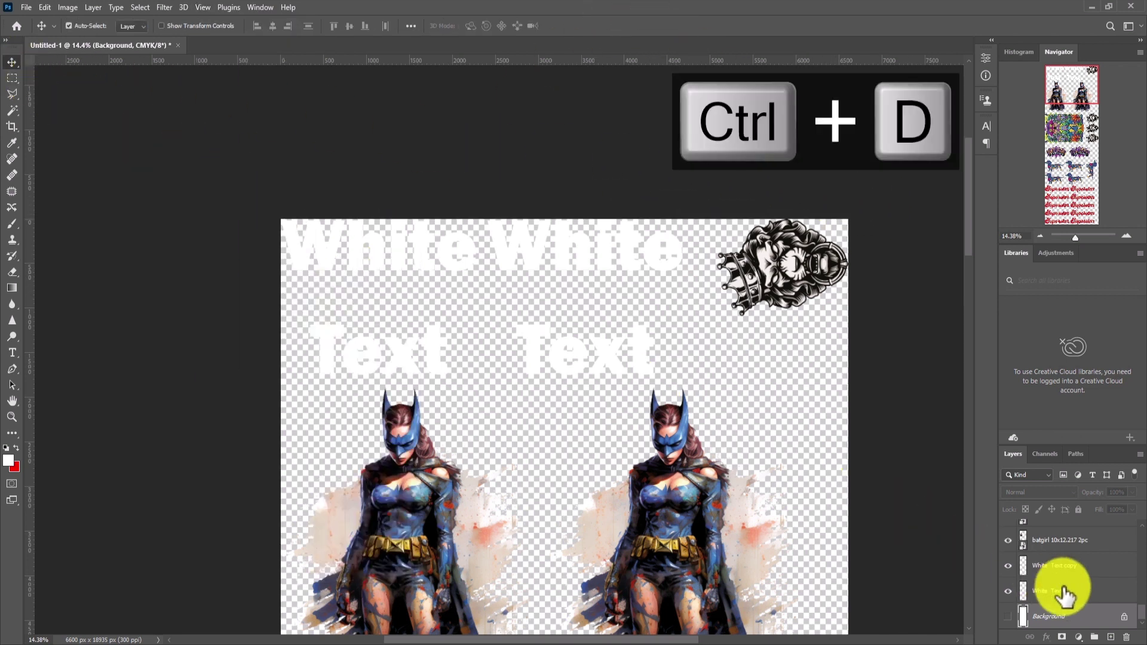
{"action": "left_click", "coordinate": [1132, 591]}
{"action": "scroll", "coordinate": [1132, 592], "scroll_direction": "up", "scroll_amount": 4}
{"action": "scroll", "coordinate": [1063, 595], "scroll_direction": "up", "scroll_amount": 5}
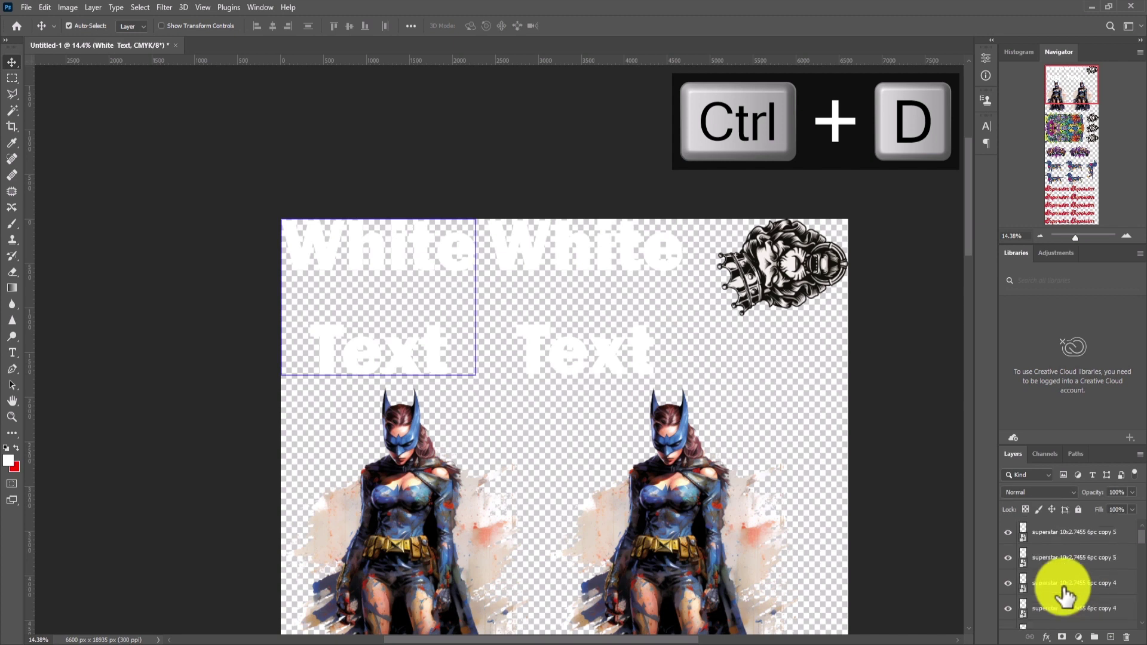
{"action": "left_click", "coordinate": [1070, 533], "text": "shift"}
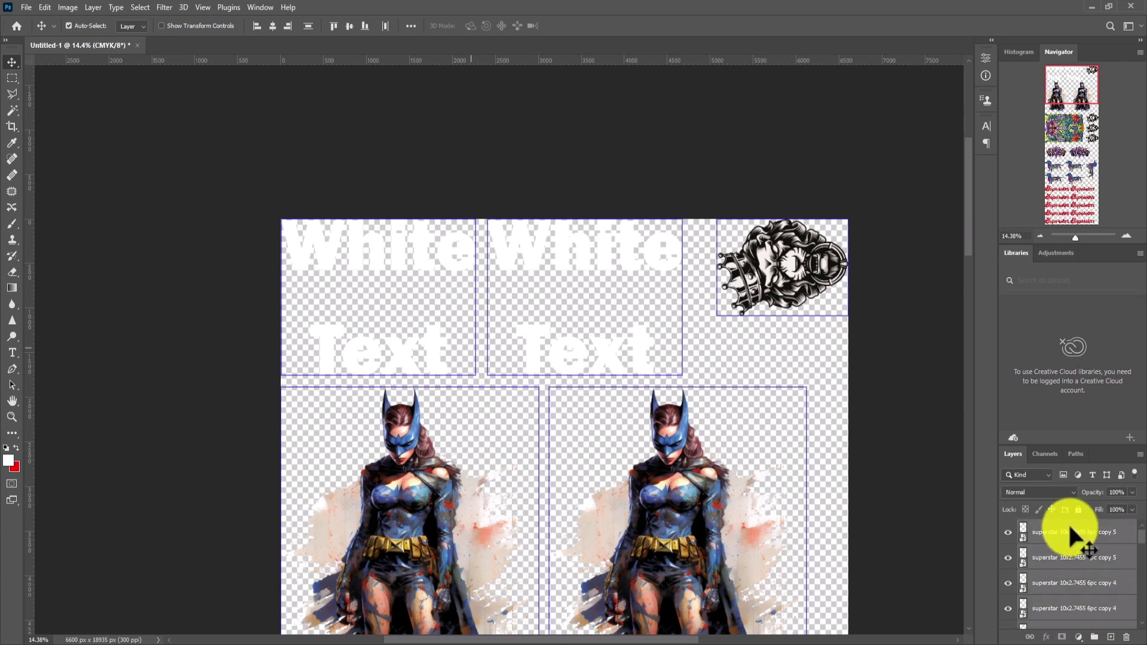
{"action": "scroll", "coordinate": [1067, 522], "scroll_direction": "down", "scroll_amount": 4}
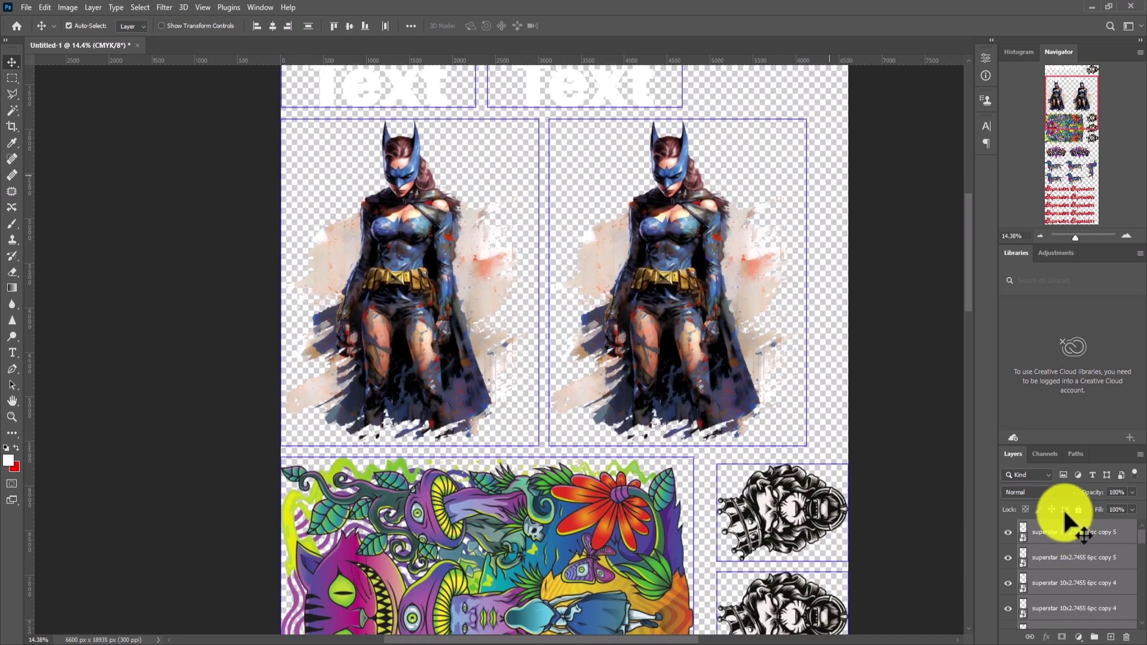
- Alt-drag a copy of the lion crown below the original and scale the copy down
{"action": "left_click_drag", "start_coordinate": [969, 246], "coordinate": [981, 210]}
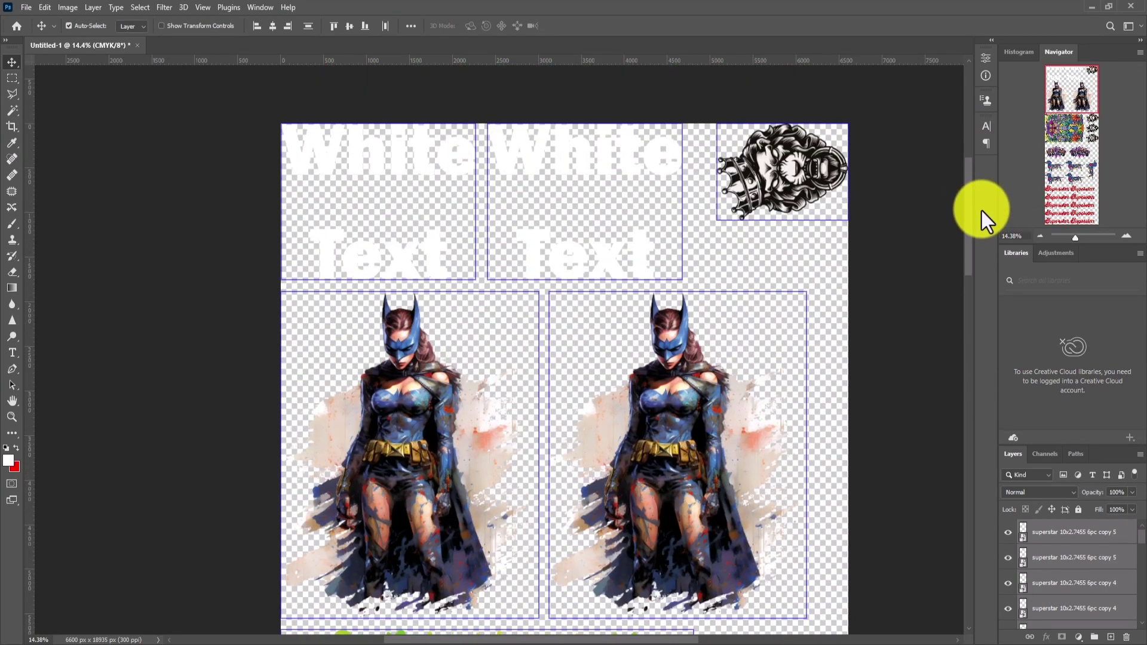
{"action": "left_click", "coordinate": [890, 213]}
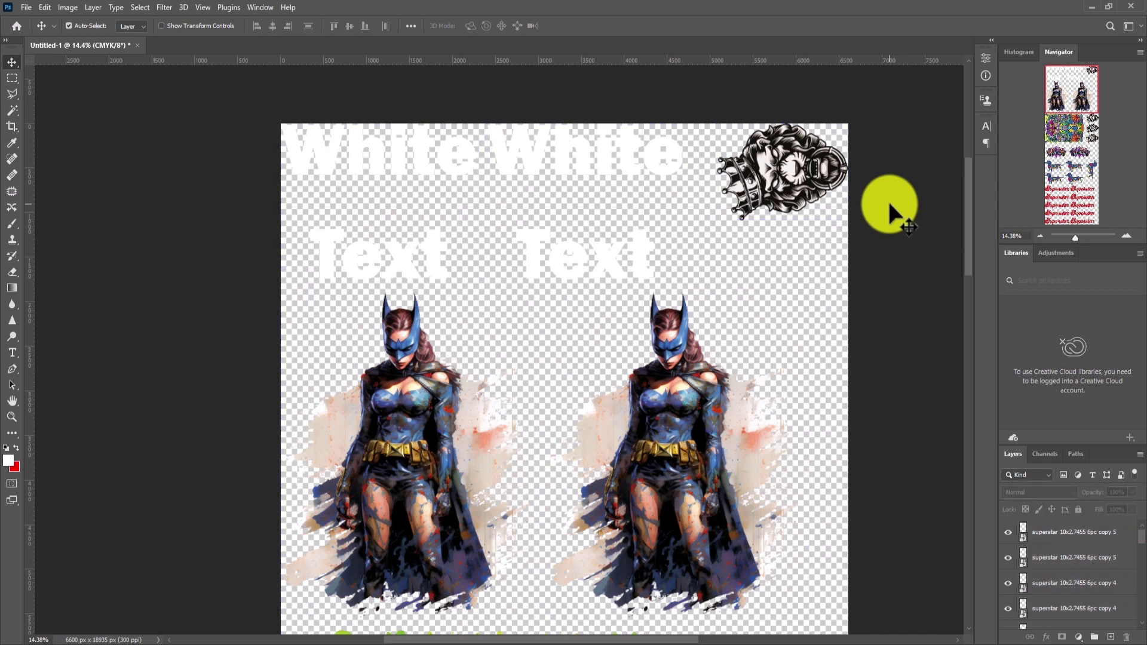
{"action": "left_click", "coordinate": [783, 172]}
{"action": "left_click_drag", "start_coordinate": [783, 172], "coordinate": [786, 253]}
{"action": "key", "text": "ctrl+t"}
{"action": "left_click_drag", "start_coordinate": [848, 217], "coordinate": [816, 263]}
{"action": "key", "text": "Return"}
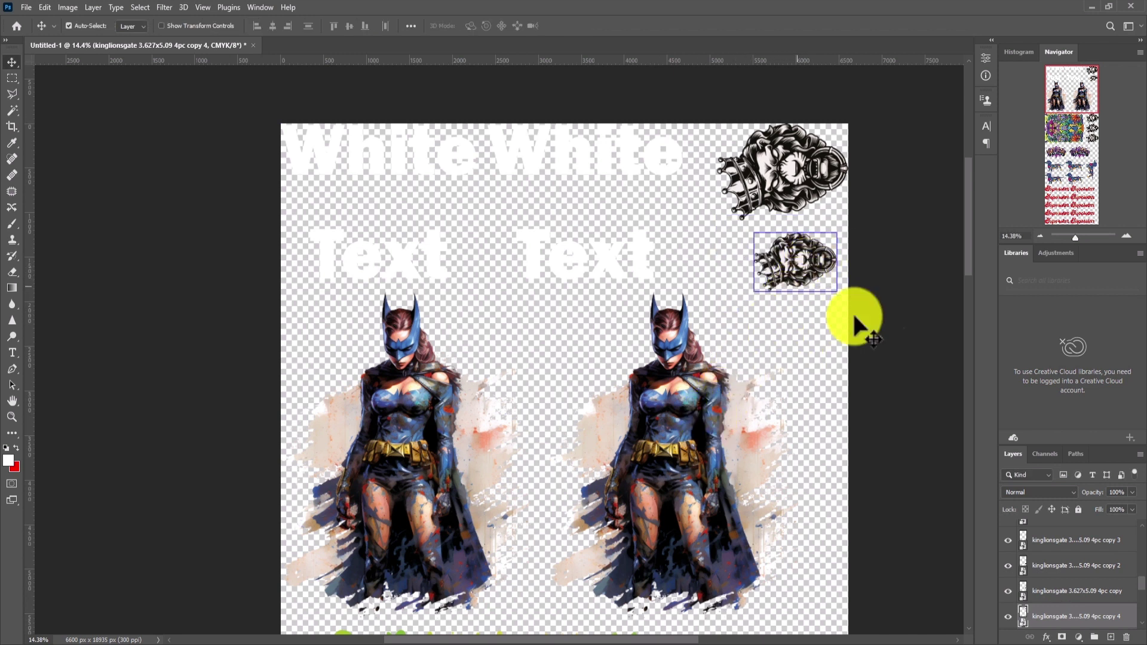
{"action": "left_click_drag", "start_coordinate": [967, 184], "coordinate": [983, 318]}
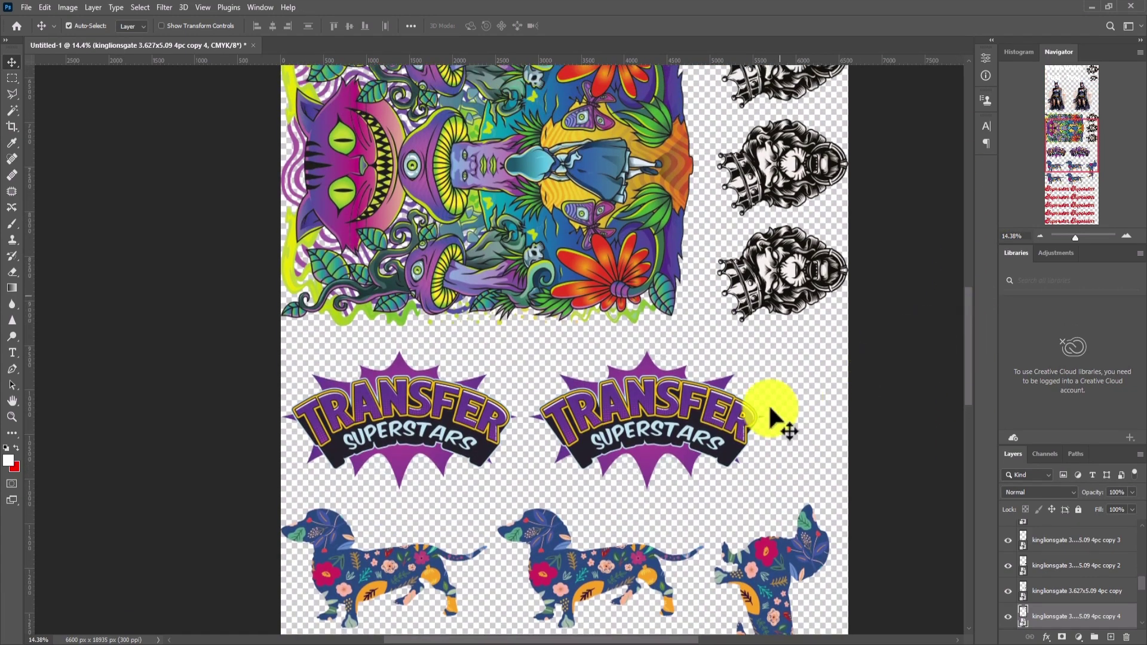
- Duplicate the Transfer Superstars logo, shrink it to about half width, and rotate it -90°
{"action": "left_click", "coordinate": [703, 440]}
{"action": "left_click_drag", "start_coordinate": [666, 406], "coordinate": [781, 385]}
{"action": "key", "text": "ctrl+t"}
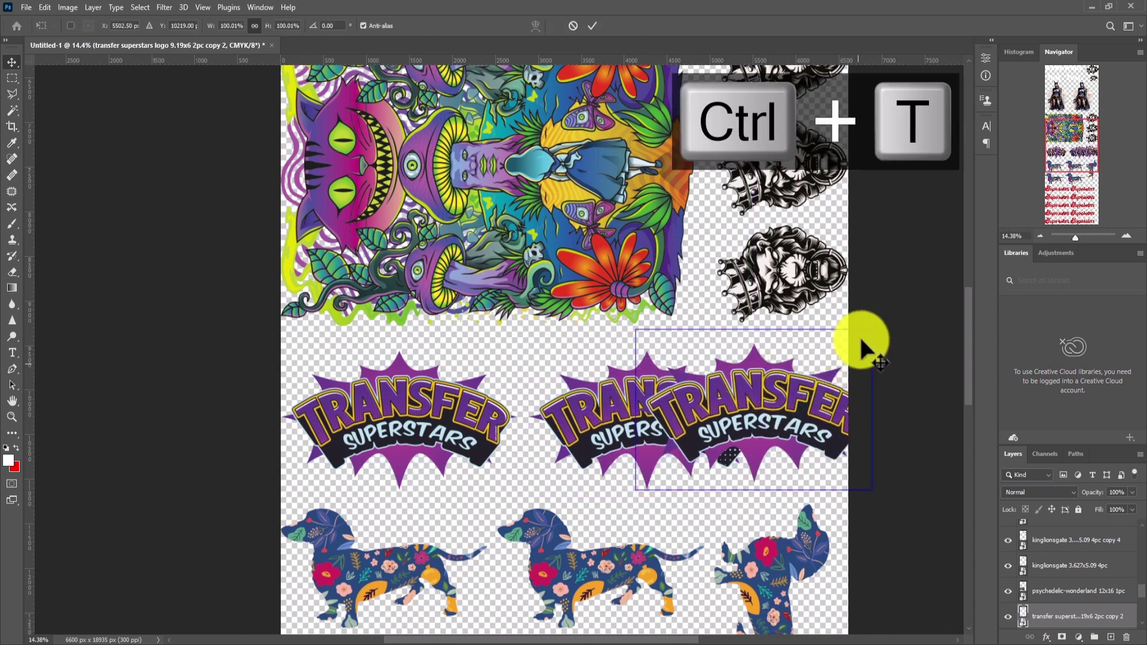
{"action": "left_click_drag", "start_coordinate": [876, 332], "coordinate": [814, 410]}
{"action": "left_click_drag", "start_coordinate": [845, 358], "coordinate": [776, 350]}
{"action": "double_click", "coordinate": [794, 425]}
- Place the small rotated logo at the logo row's right edge and fit the sheet on screen
{"action": "left_click_drag", "start_coordinate": [794, 425], "coordinate": [828, 392]}
{"action": "left_click", "coordinate": [880, 406]}
{"action": "scroll", "coordinate": [880, 405], "scroll_direction": "down", "scroll_amount": 2}
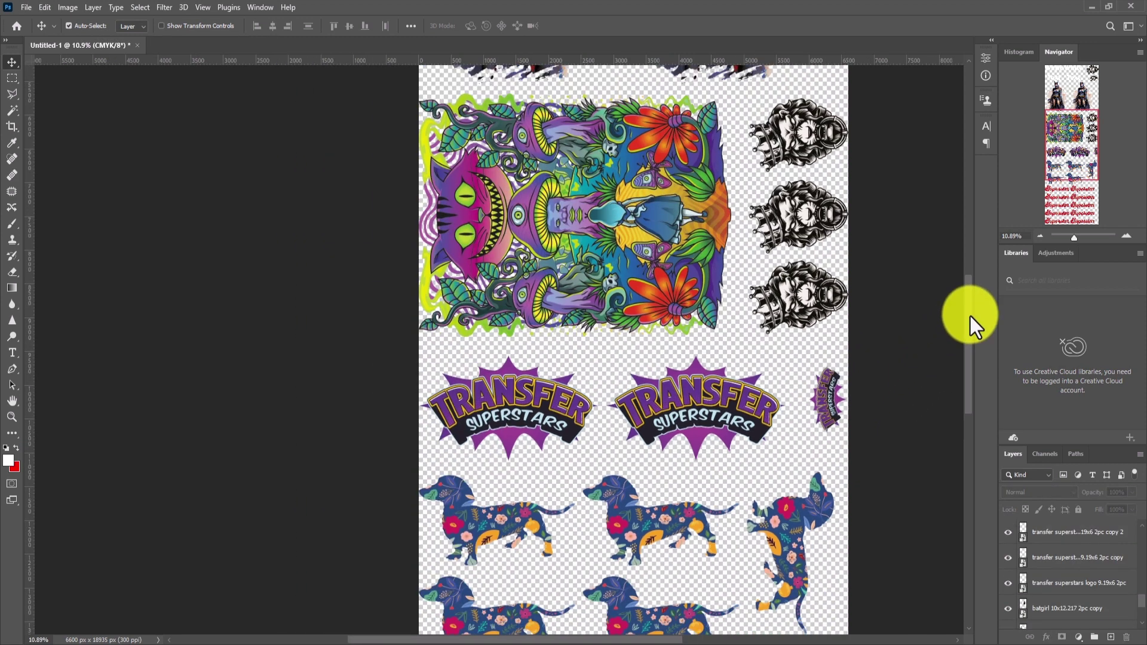
{"action": "scroll", "coordinate": [970, 318], "scroll_direction": "down", "scroll_amount": 1}
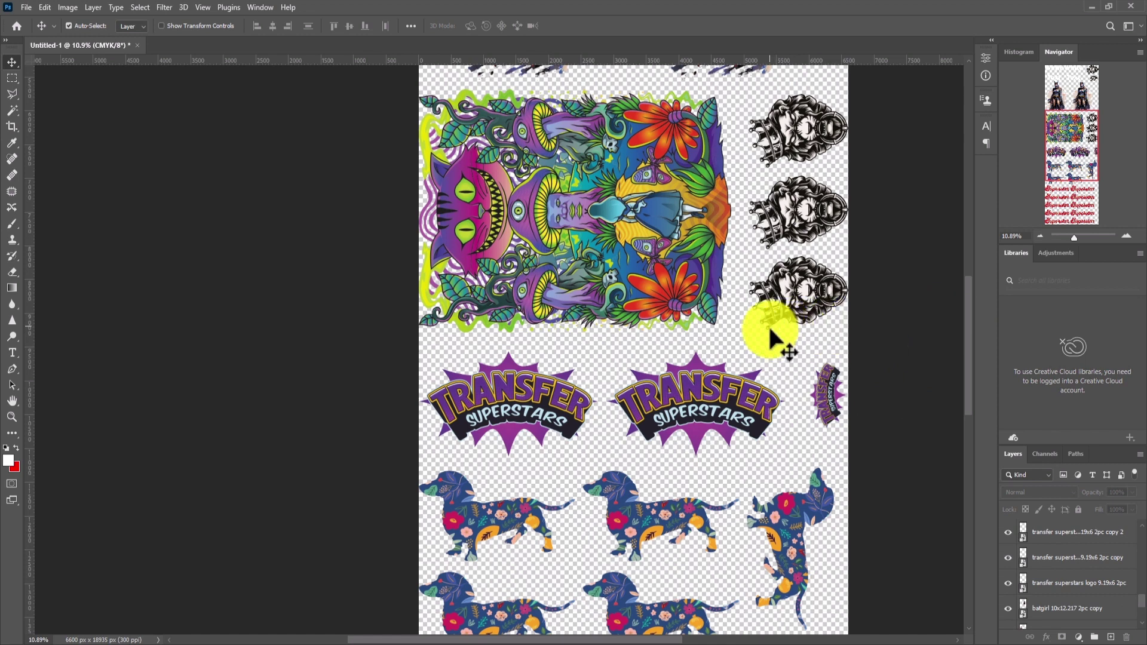
{"action": "key", "text": "ctrl+0"}
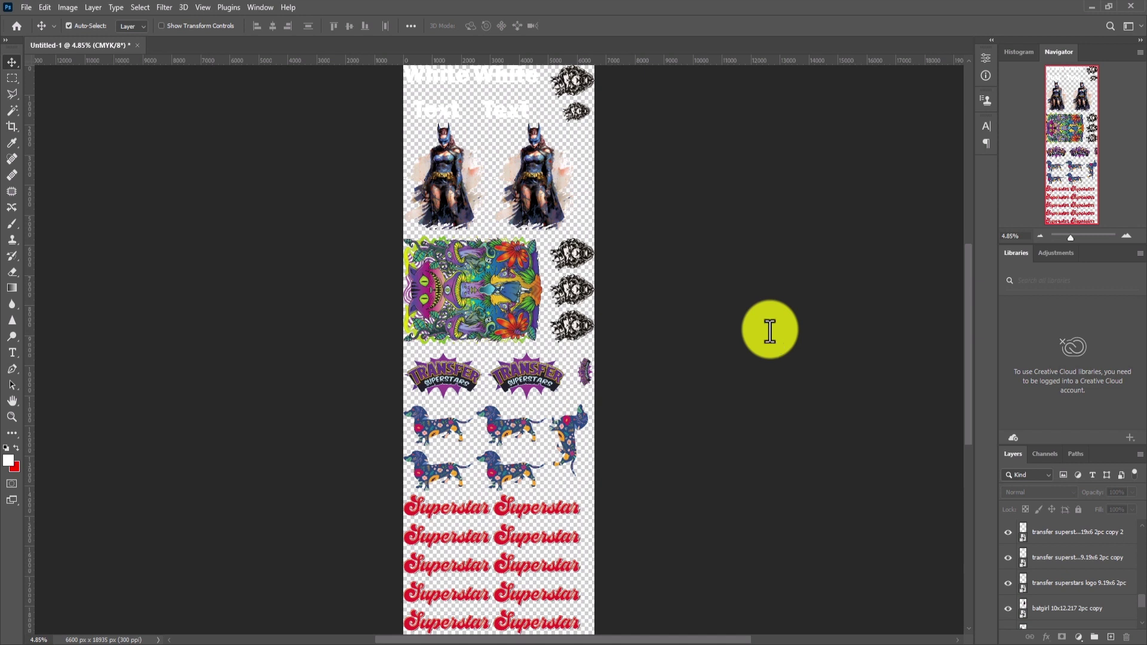
{"action": "left_click", "coordinate": [1076, 556]}
{"action": "scroll", "coordinate": [1072, 565], "scroll_direction": "down", "scroll_amount": 3}
{"action": "left_click", "coordinate": [1055, 618]}
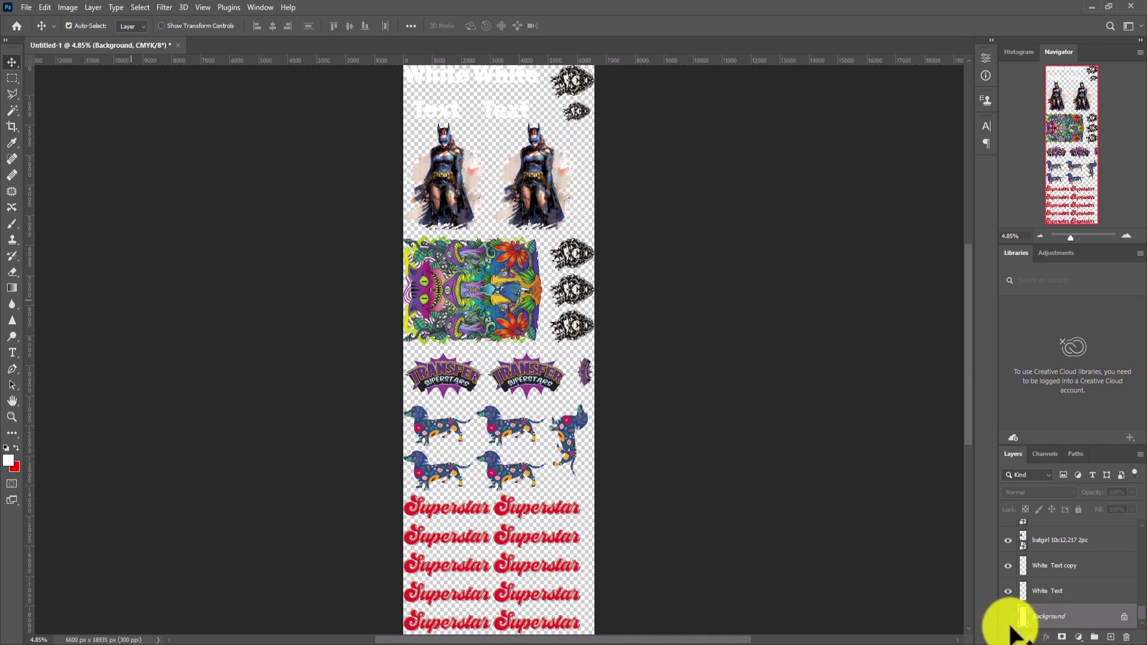
{"action": "left_click", "coordinate": [68, 9]}
{"action": "left_click", "coordinate": [95, 98]}
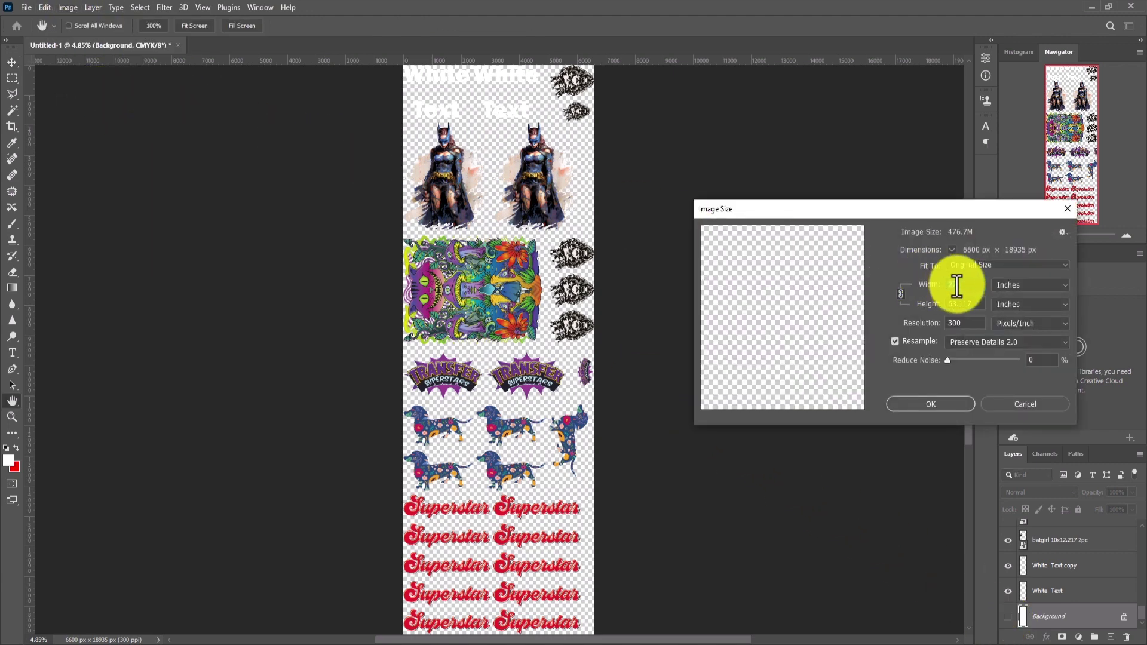
{"action": "double_click", "coordinate": [974, 304]}
{"action": "key", "text": "ctrl+c"}
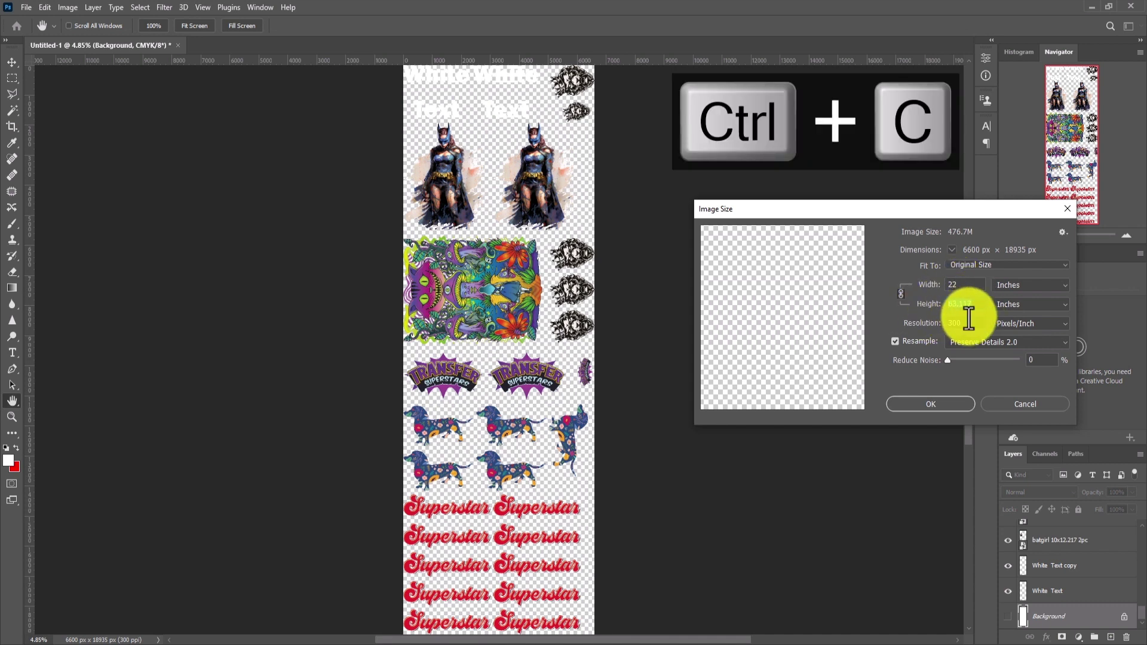
{"action": "double_click", "coordinate": [929, 280]}
{"action": "key", "text": "ctrl+c"}
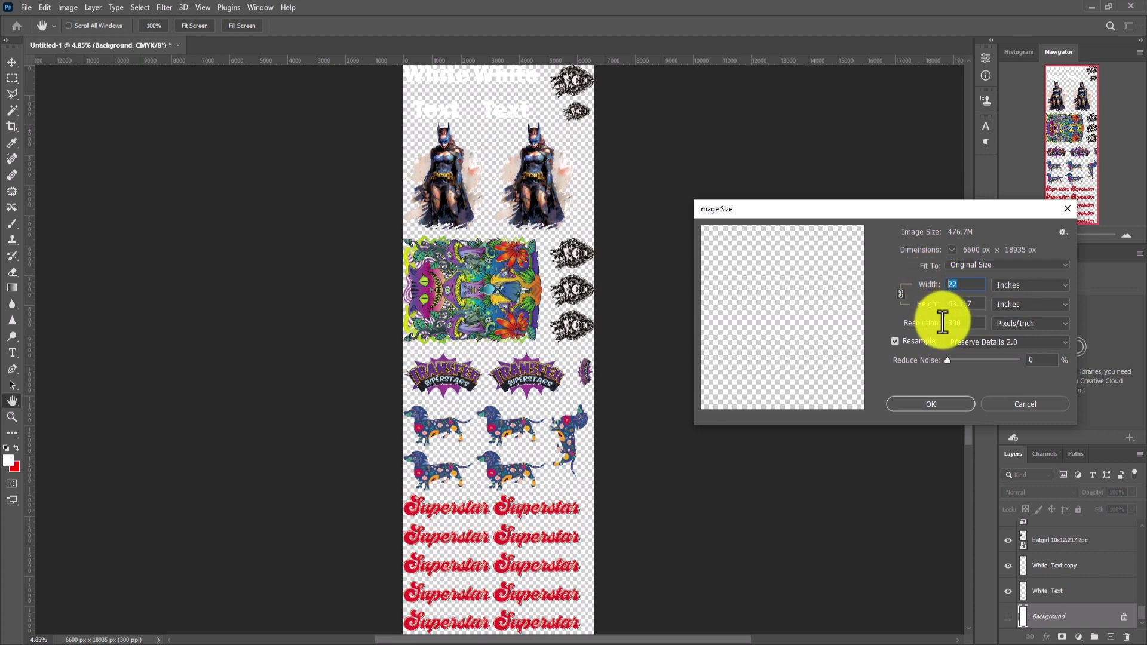
{"action": "left_click", "coordinate": [1009, 404]}
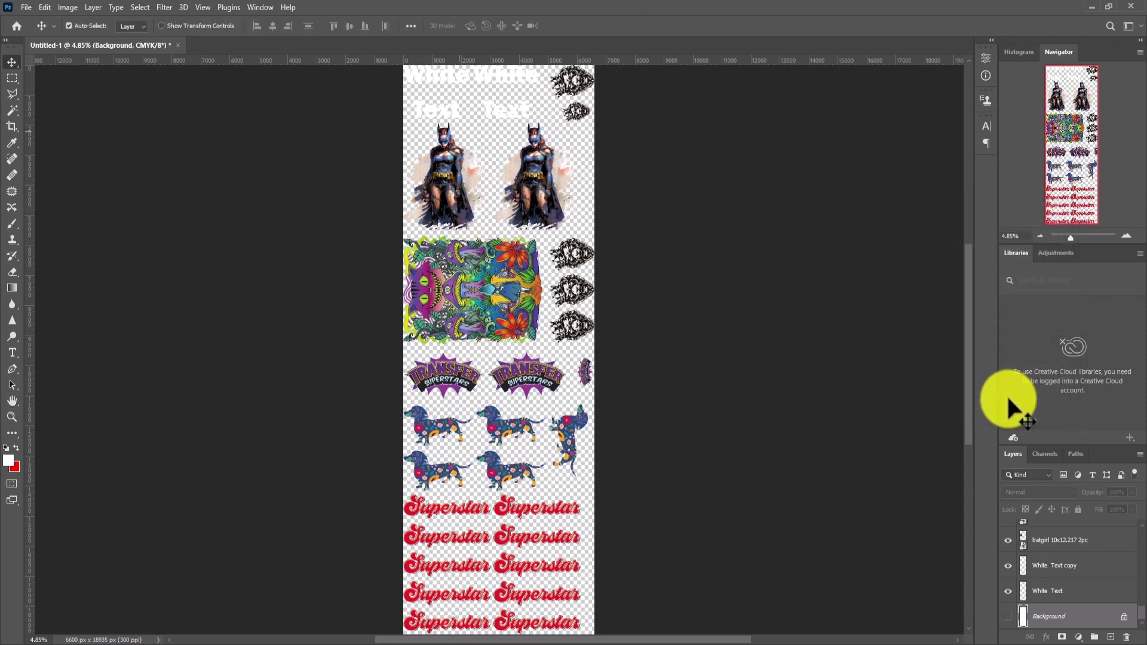
{"action": "left_click", "coordinate": [31, 3]}
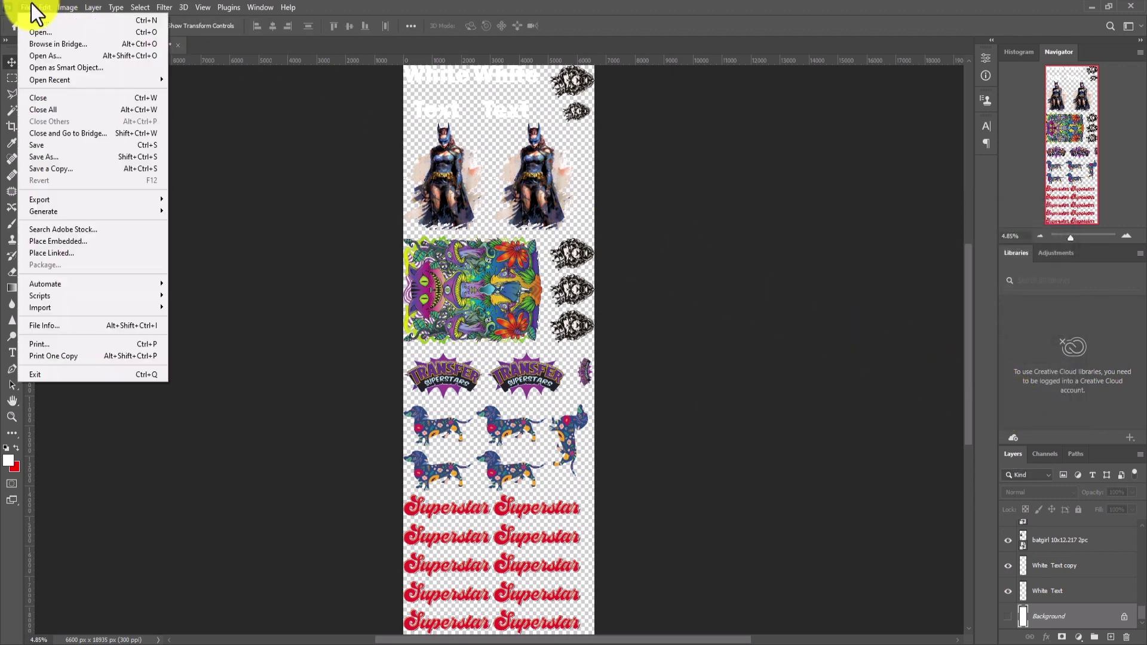
- Save As a Photoshop PDF named '2023-07-17 gang sheet 22x64 1pc'
{"action": "mouse_move", "coordinate": [78, 197]}
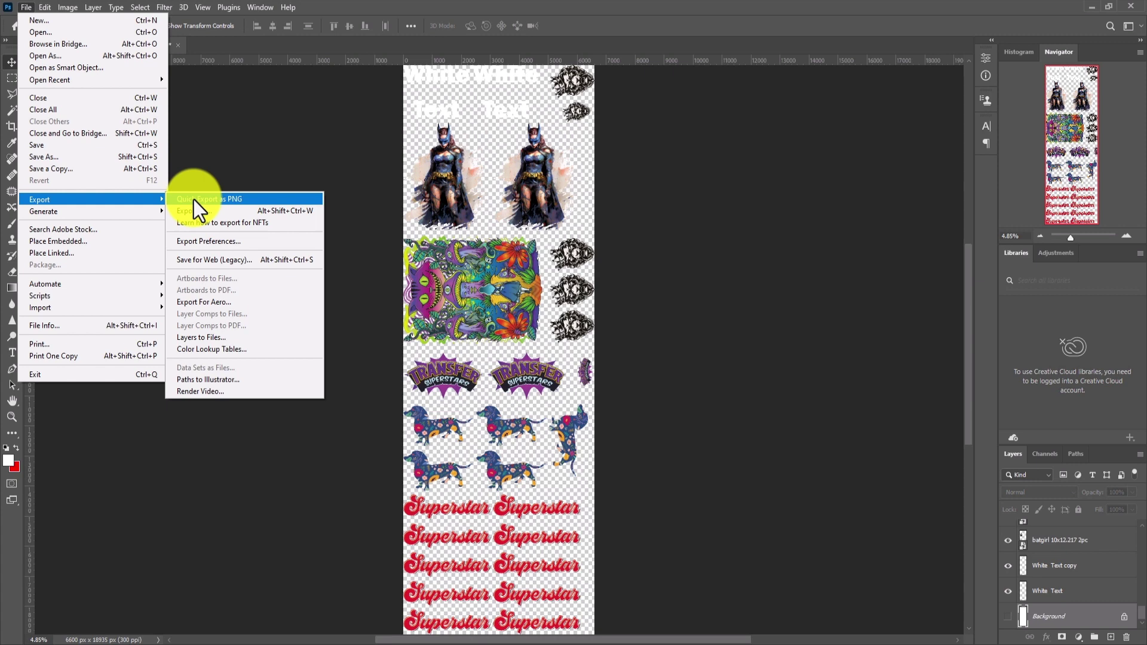
{"action": "left_click", "coordinate": [109, 157]}
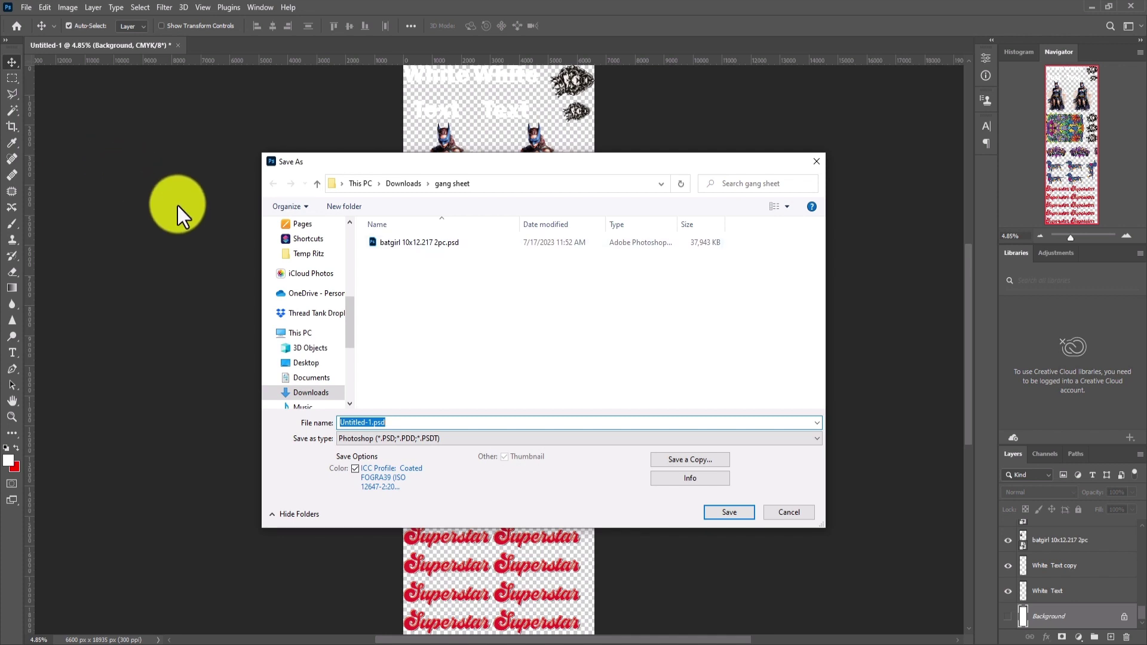
{"action": "left_click", "coordinate": [506, 439]}
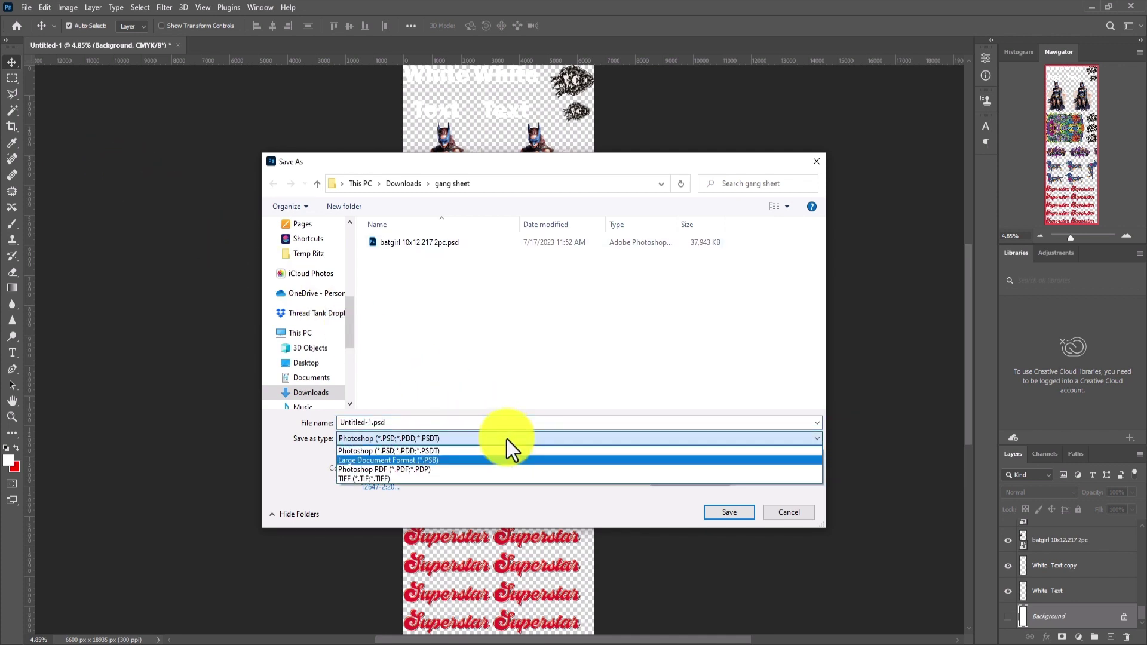
{"action": "left_click", "coordinate": [519, 469]}
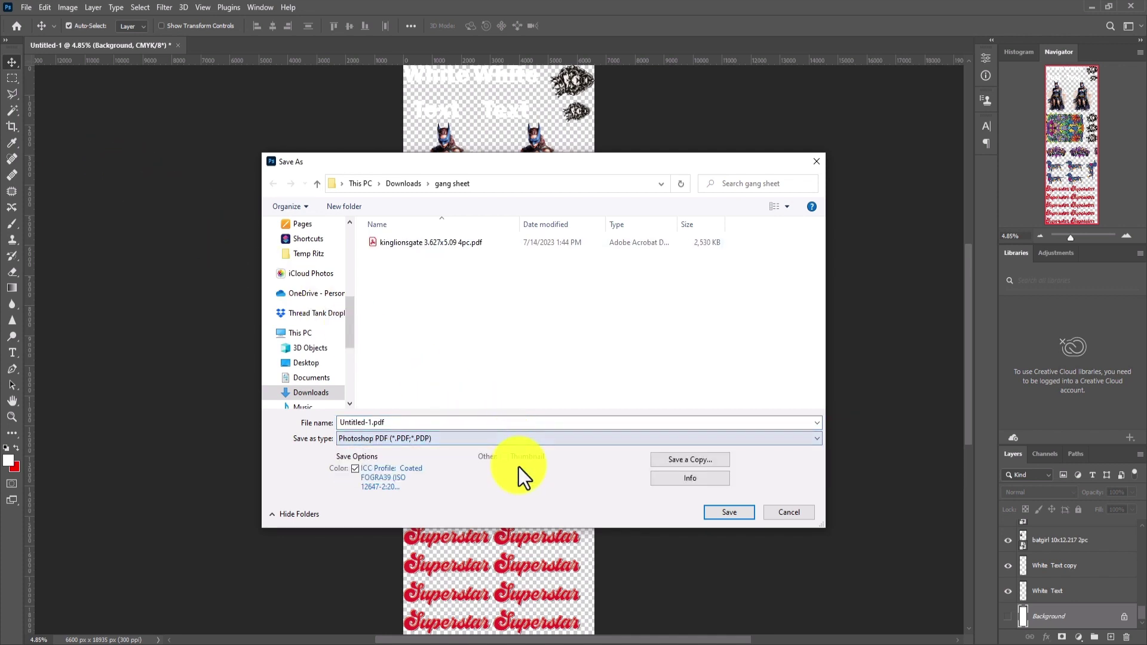
{"action": "left_click", "coordinate": [463, 422]}
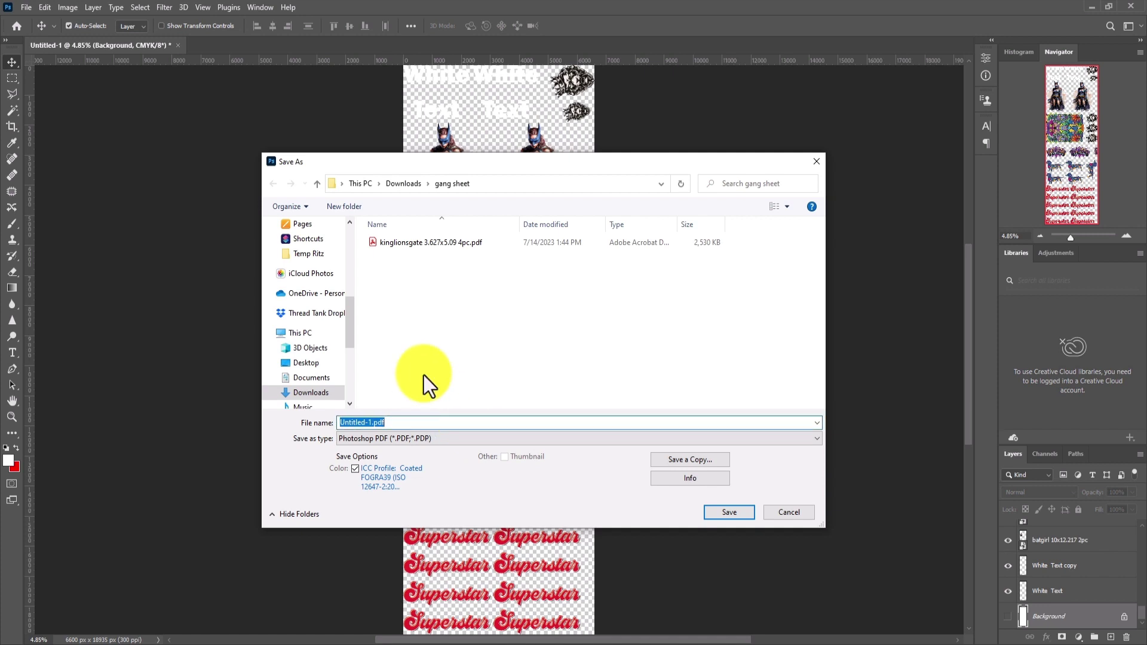
{"action": "type", "text": "2023-07-17 gang sheet 22"}
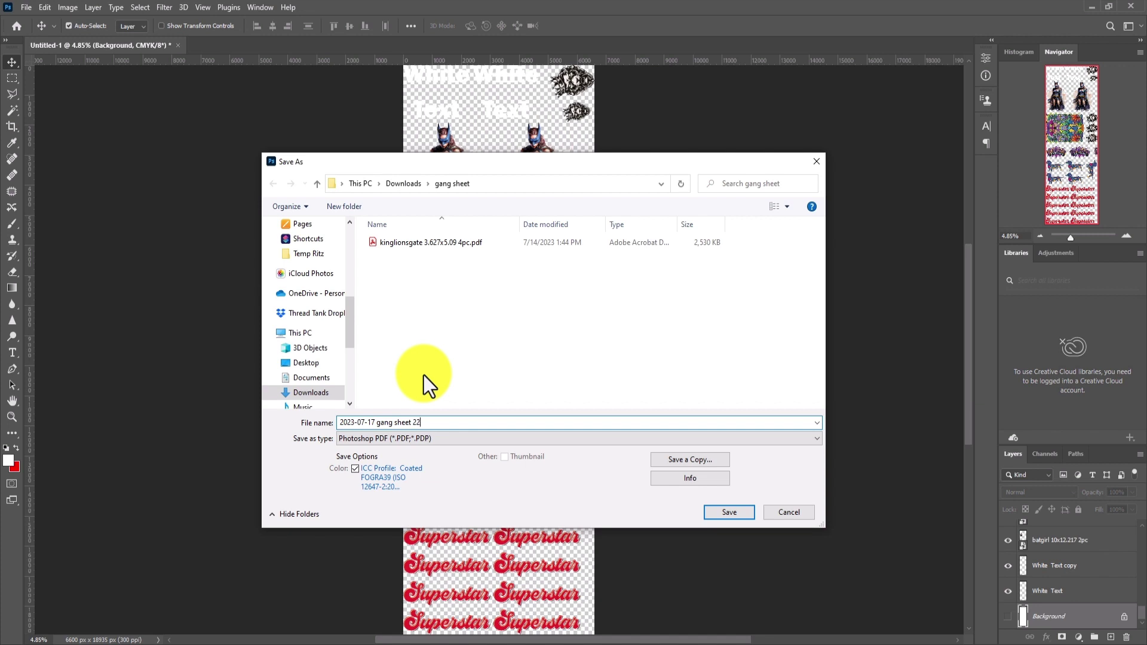
{"action": "type", "text": "x64 1pc"}
{"action": "key", "text": "Return"}
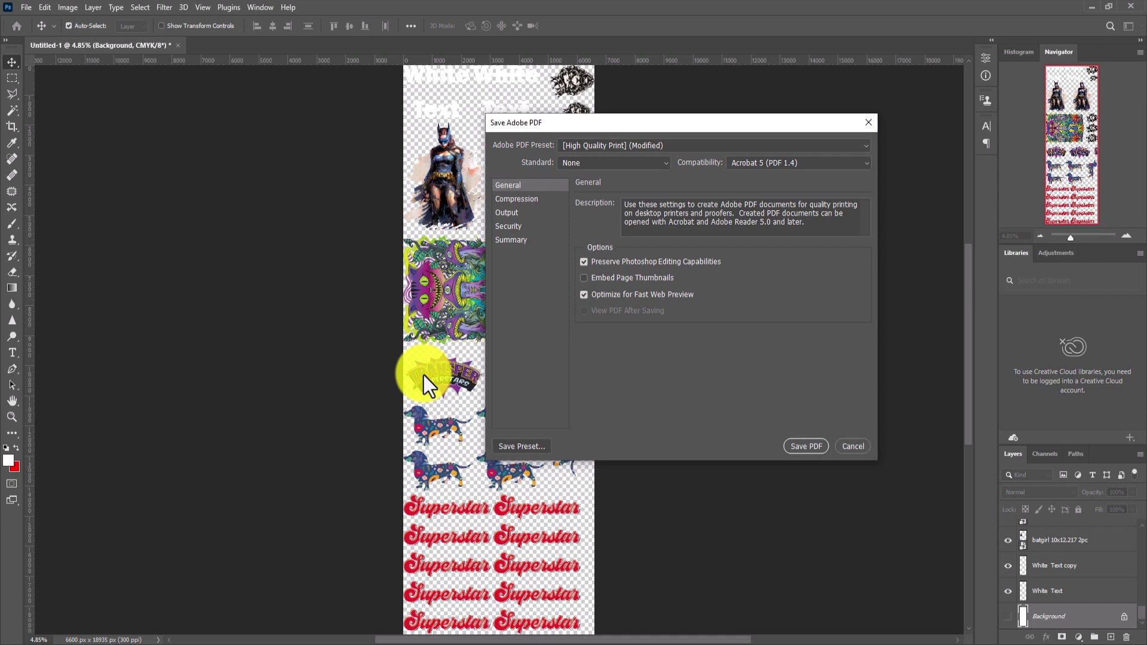
- Apply the [High Quality Print] preset, review Compression, Output, Security and Summary, then save the PDF
{"action": "left_click", "coordinate": [763, 145]}
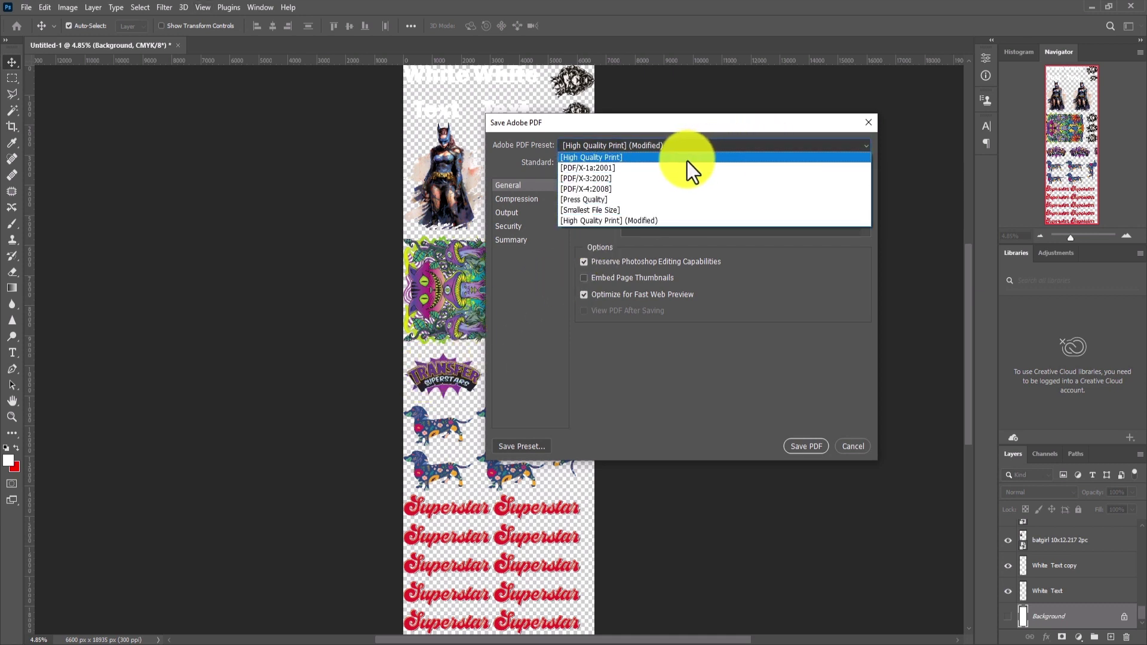
{"action": "left_click", "coordinate": [667, 158]}
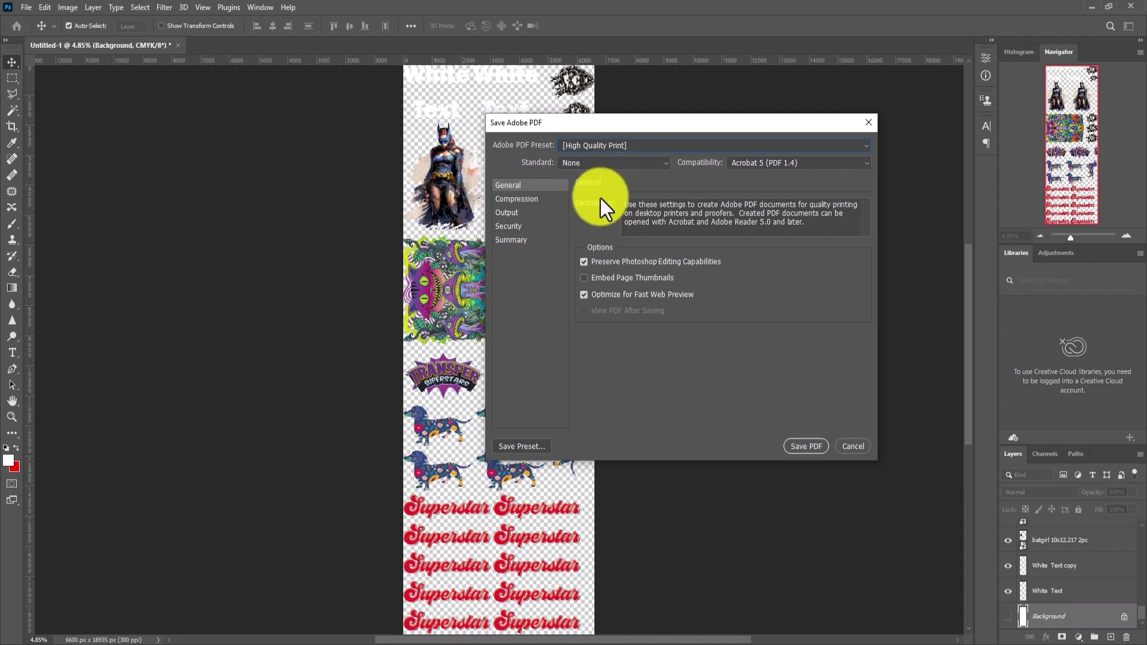
{"action": "left_click", "coordinate": [555, 203]}
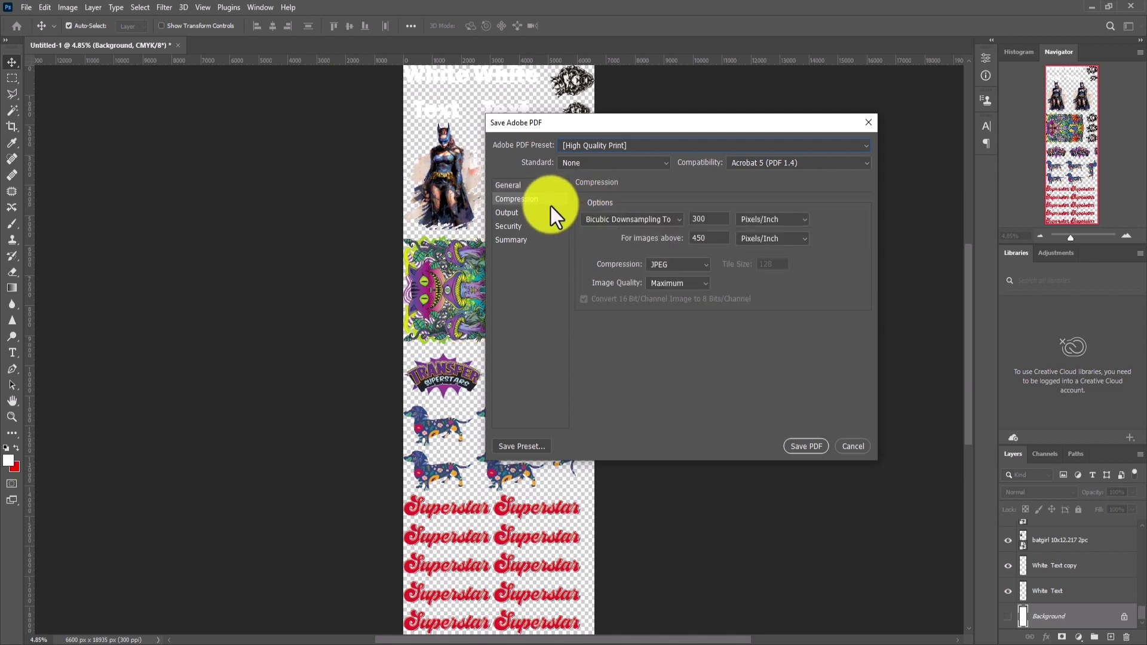
{"action": "left_click", "coordinate": [527, 212]}
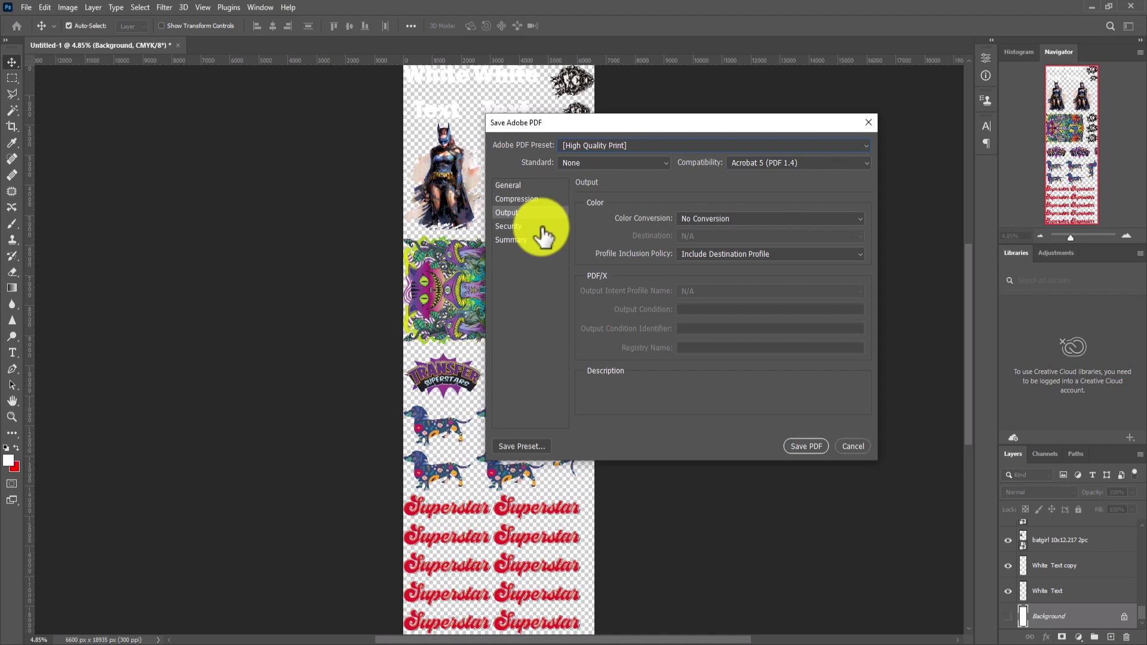
{"action": "left_click", "coordinate": [541, 227]}
{"action": "left_click", "coordinate": [544, 239]}
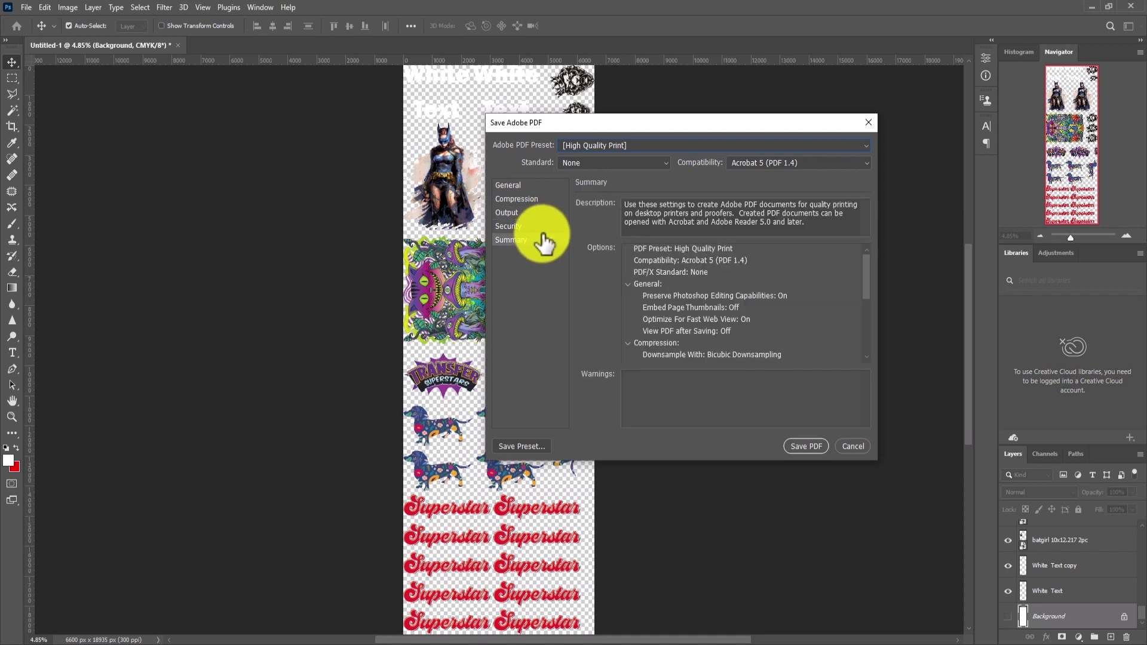
{"action": "left_click", "coordinate": [548, 184]}
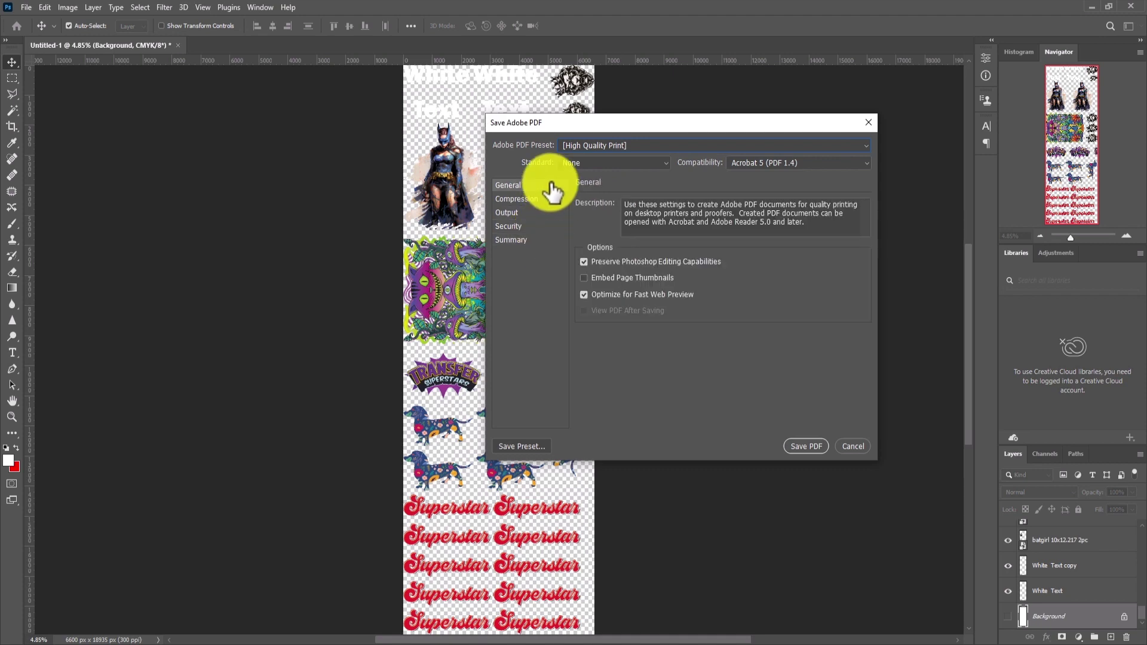
{"action": "left_click", "coordinate": [794, 448]}
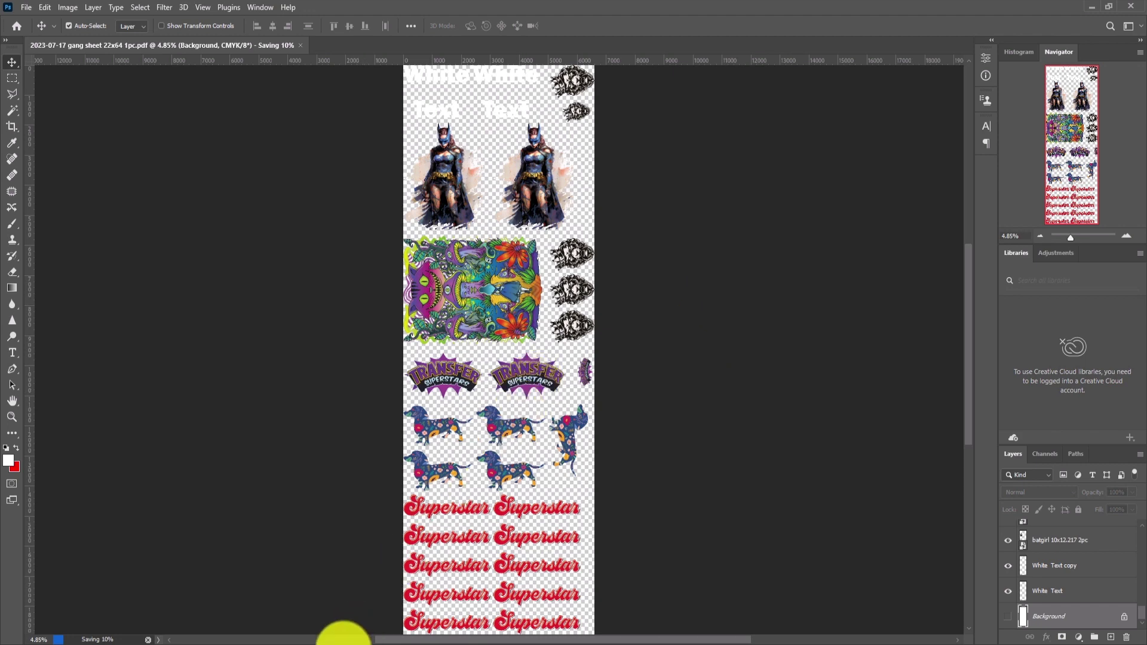
- Check the new 2023-07-17 gang sheet 22x64 1pc.pdf is 248,702 KB in File Explorer, then return to Photoshop
{"action": "left_click", "coordinate": [341, 637]}
{"action": "left_click", "coordinate": [779, 387]}
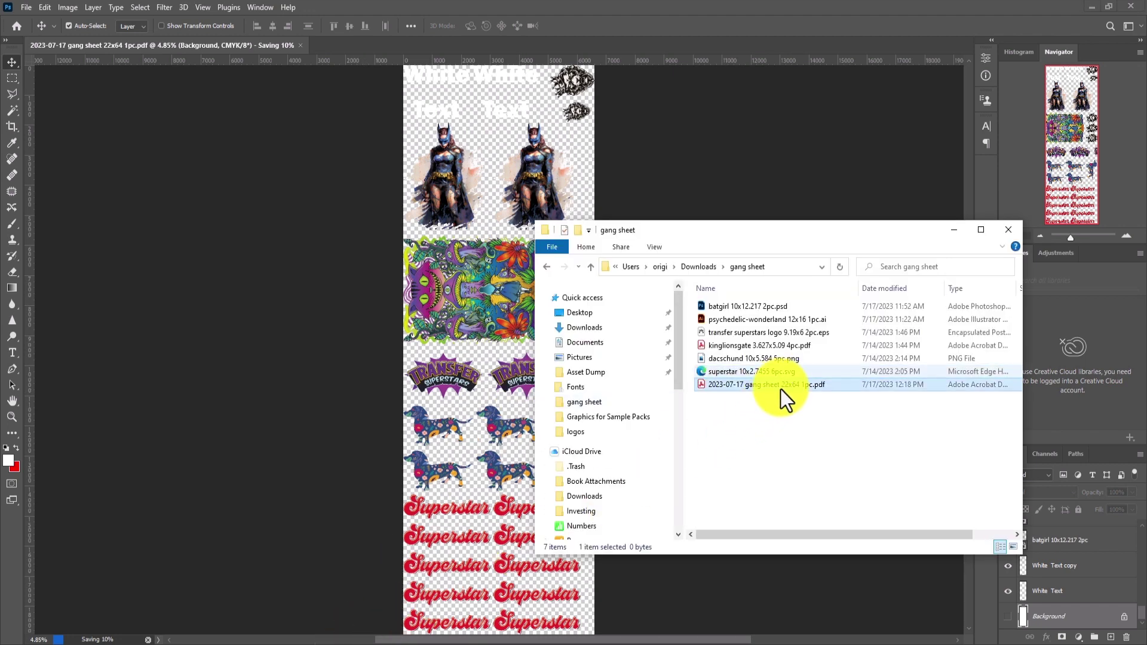
{"action": "left_click_drag", "start_coordinate": [772, 540], "coordinate": [727, 526]}
{"action": "left_click_drag", "start_coordinate": [746, 232], "coordinate": [456, 162]}
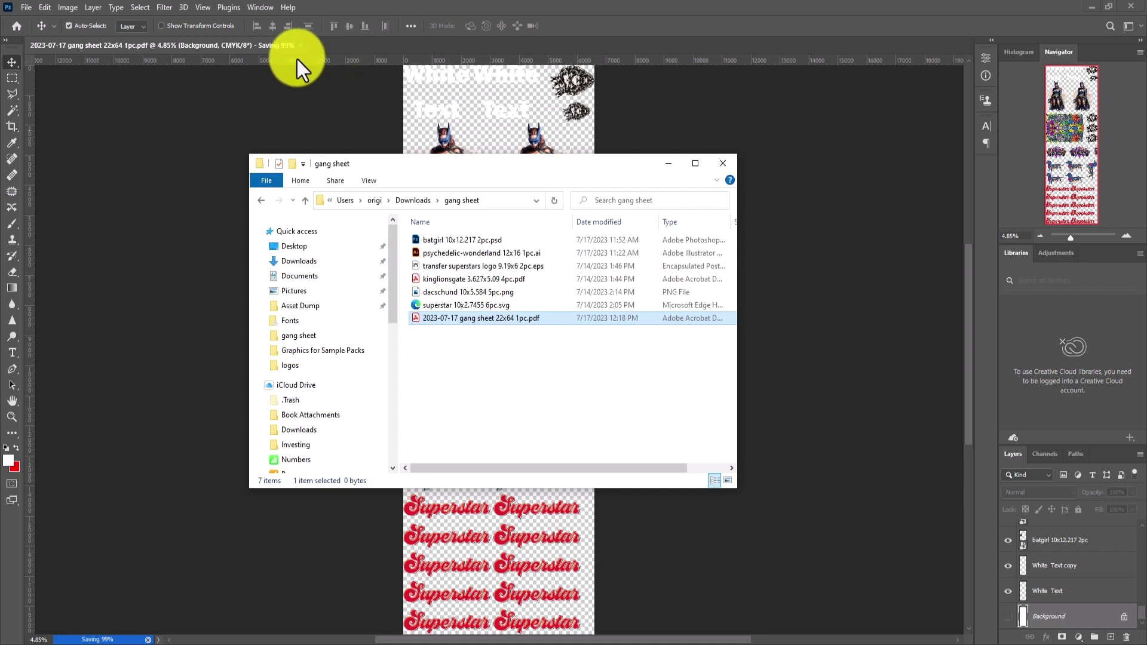
{"action": "left_click_drag", "start_coordinate": [737, 359], "coordinate": [867, 365]}
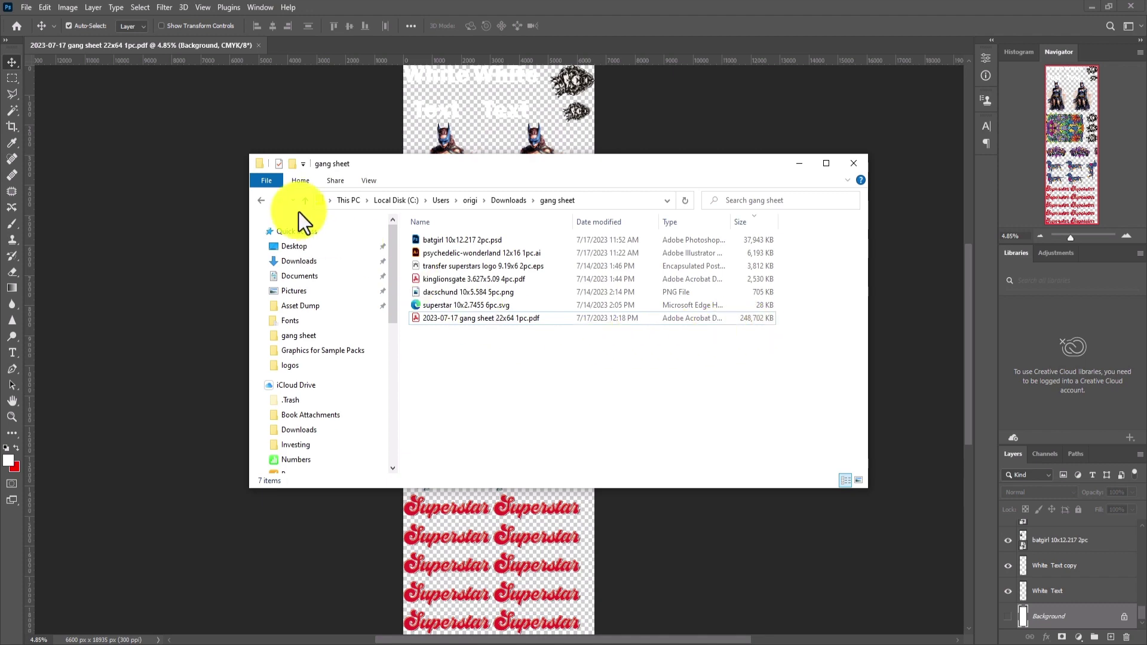
{"action": "left_click", "coordinate": [215, 149]}
{"action": "left_click", "coordinate": [76, 5]}
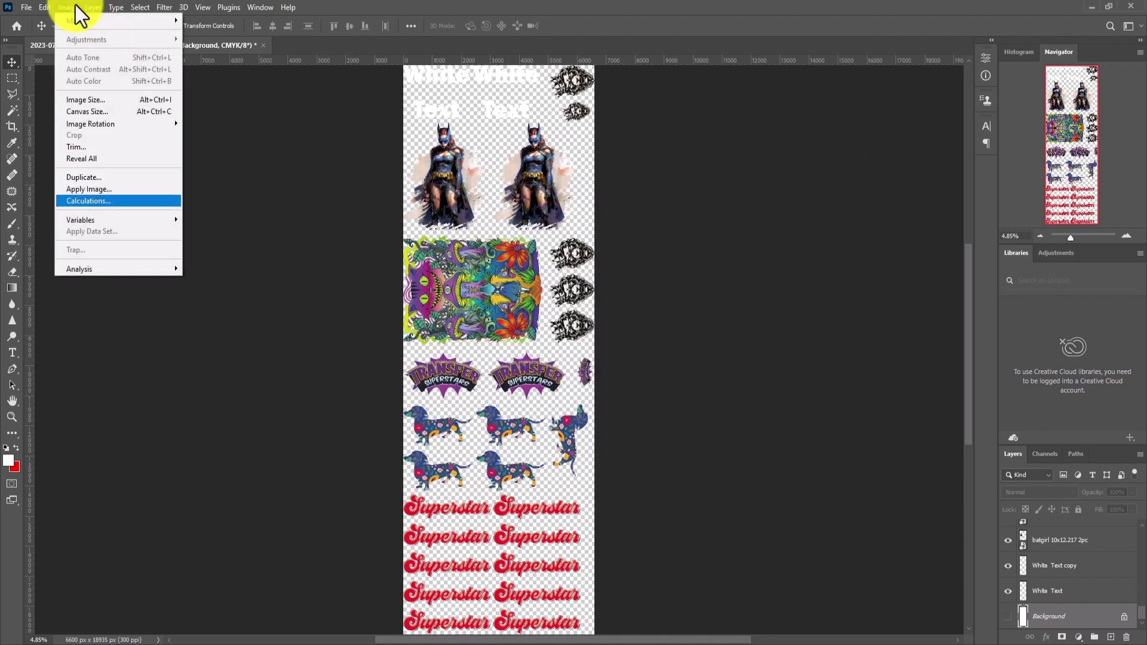
- Select the White Text layer and merge all visible layers into it
{"action": "key", "text": "Right"}
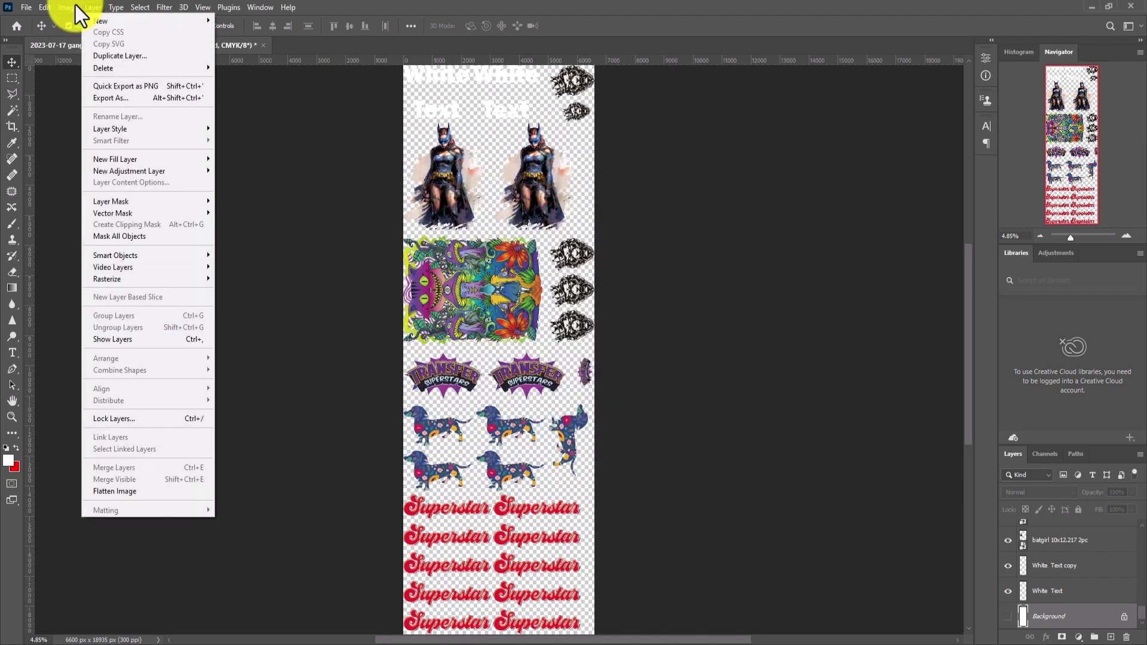
{"action": "left_click", "coordinate": [1066, 595]}
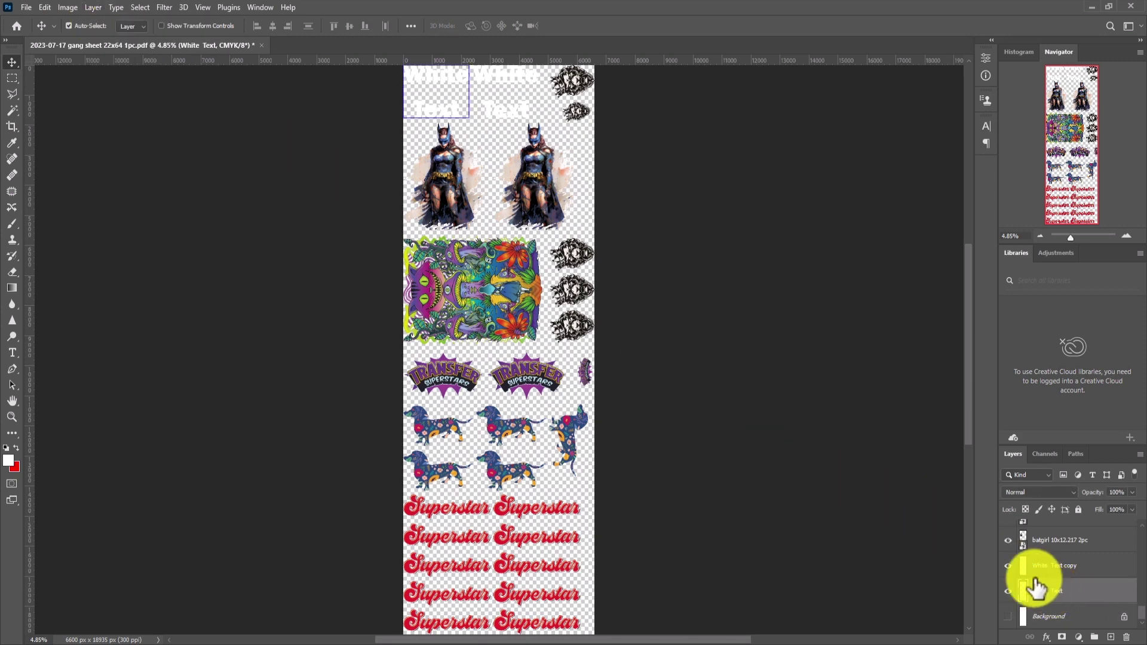
{"action": "left_click", "coordinate": [69, 8]}
{"action": "key", "text": "Right"}
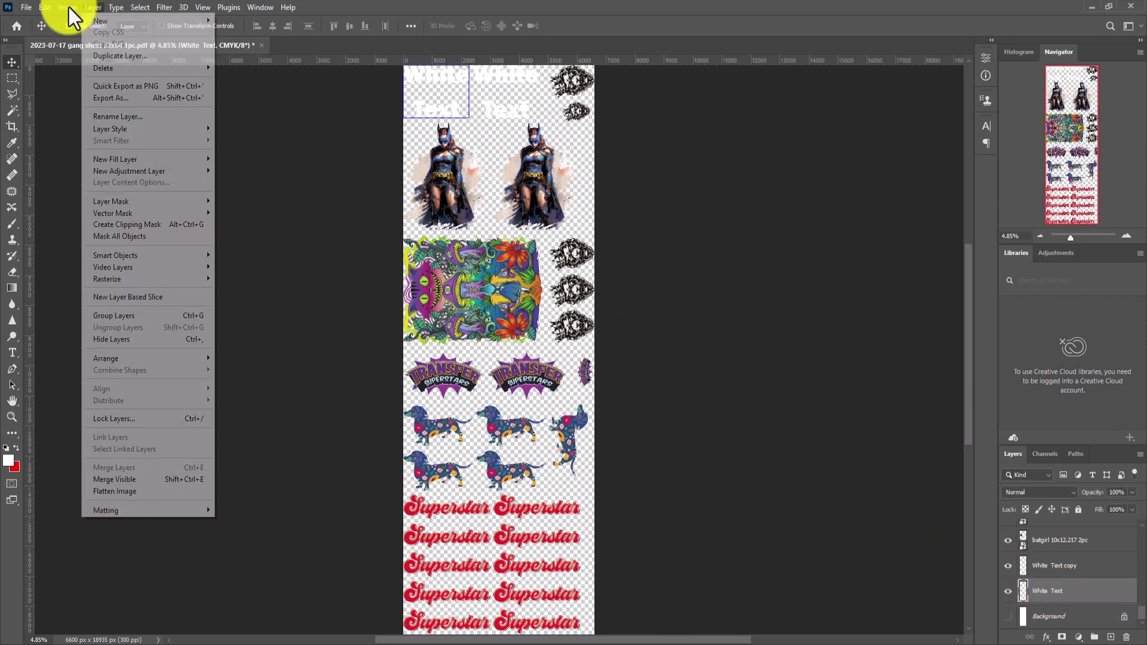
{"action": "left_click", "coordinate": [154, 479]}
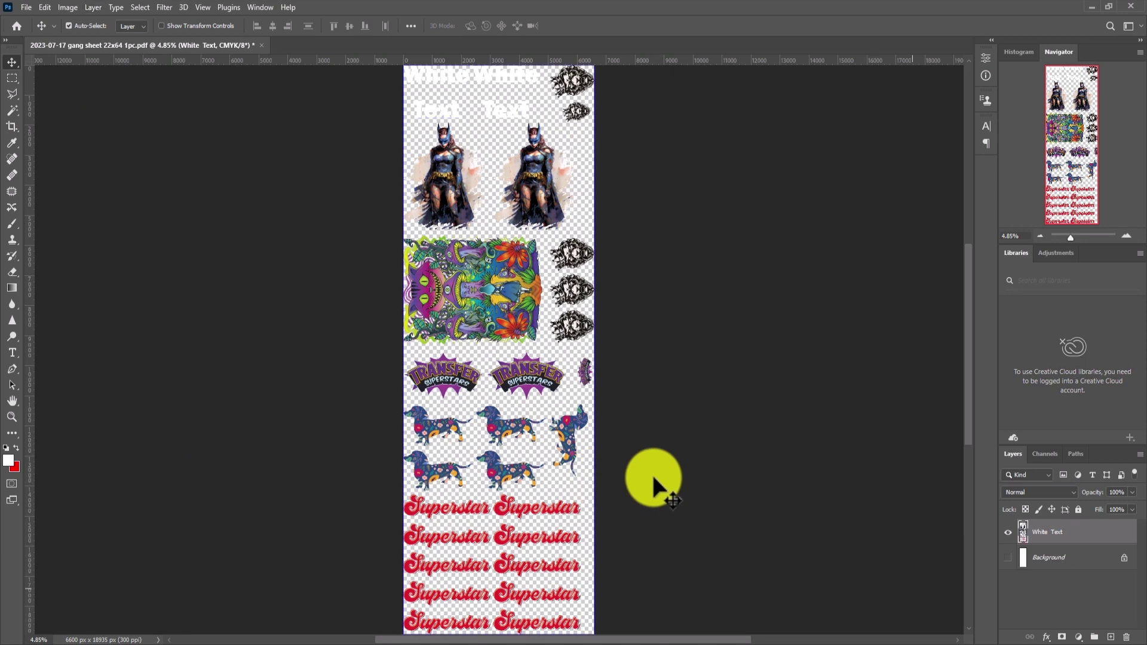
- Re-save the merged sheet over the existing PDF and confirm it now lists 189,047 KB
{"action": "left_click", "coordinate": [26, 7]}
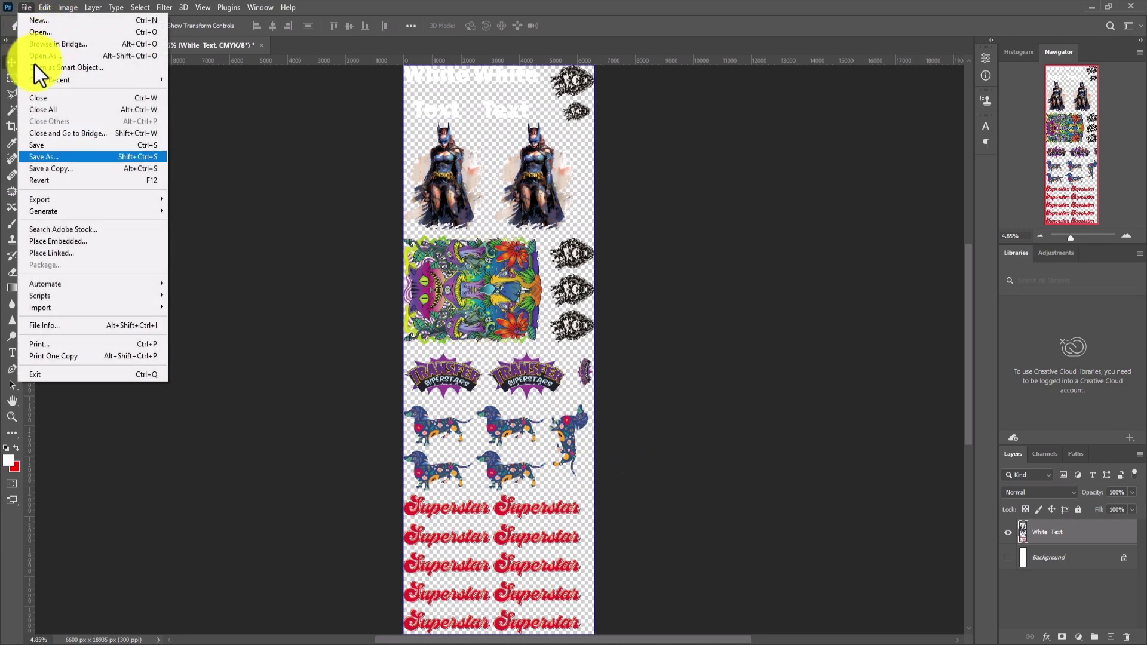
{"action": "left_click", "coordinate": [77, 158]}
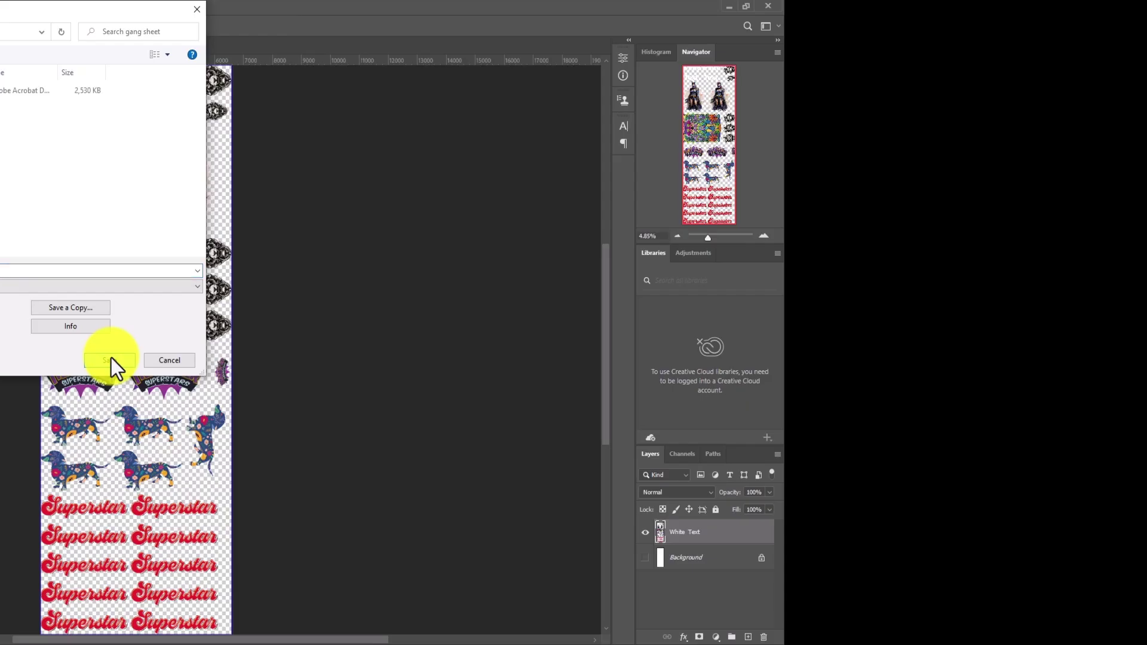
{"action": "left_click", "coordinate": [110, 361]}
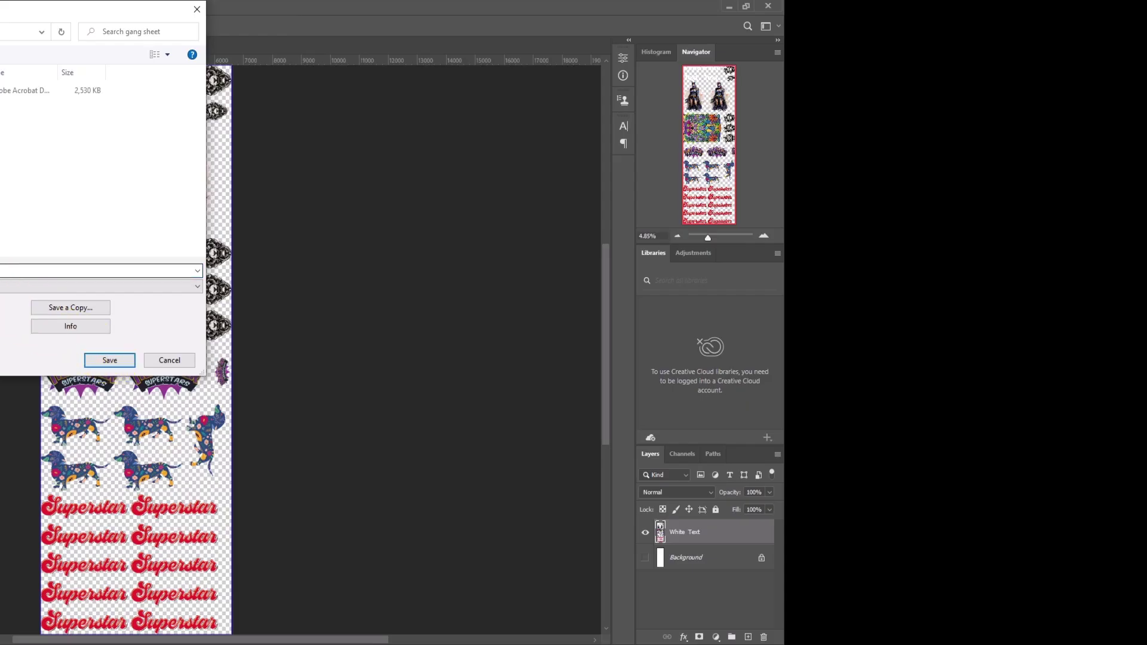
{"action": "left_click", "coordinate": [106, 362]}
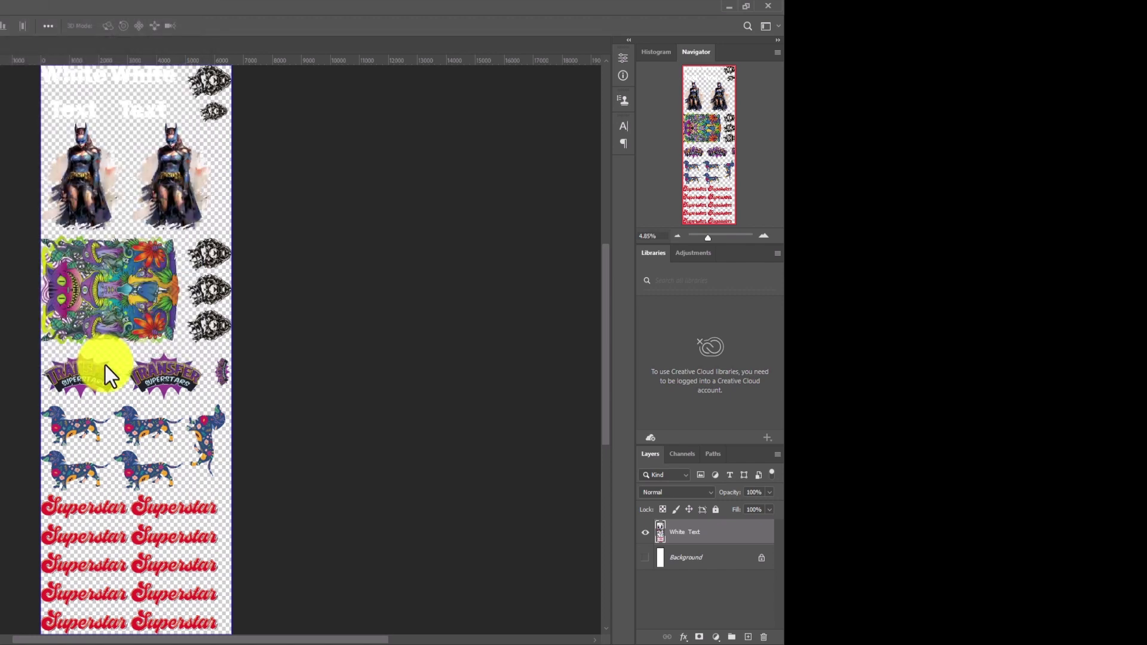
{"action": "left_click", "coordinate": [442, 446]}
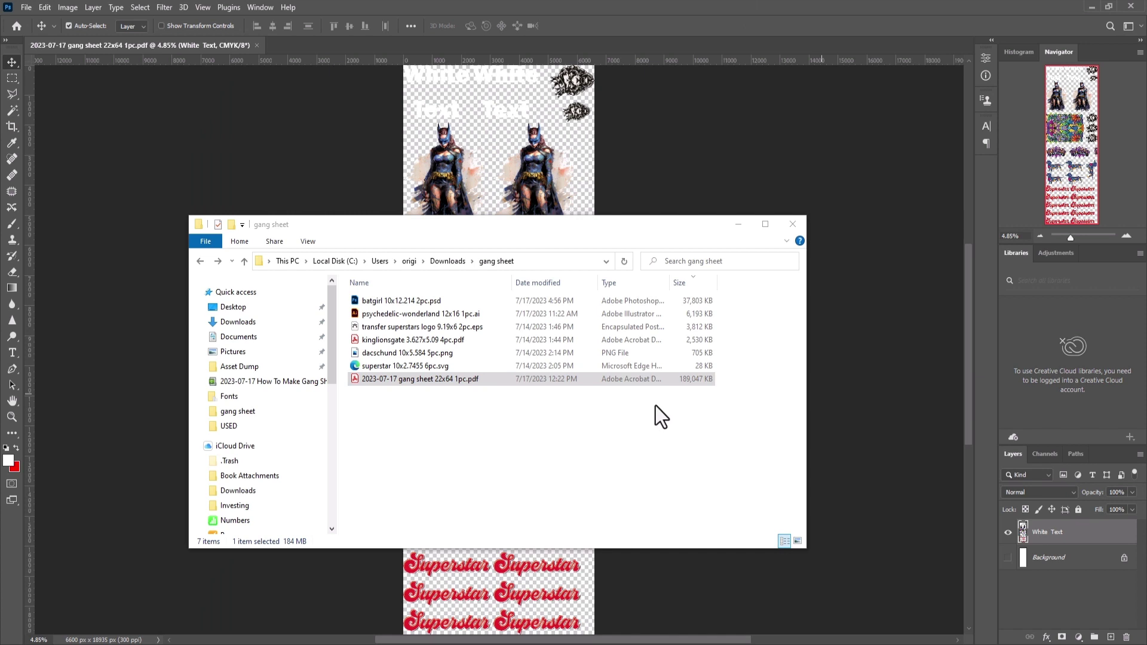
{"action": "left_click", "coordinate": [691, 383]}
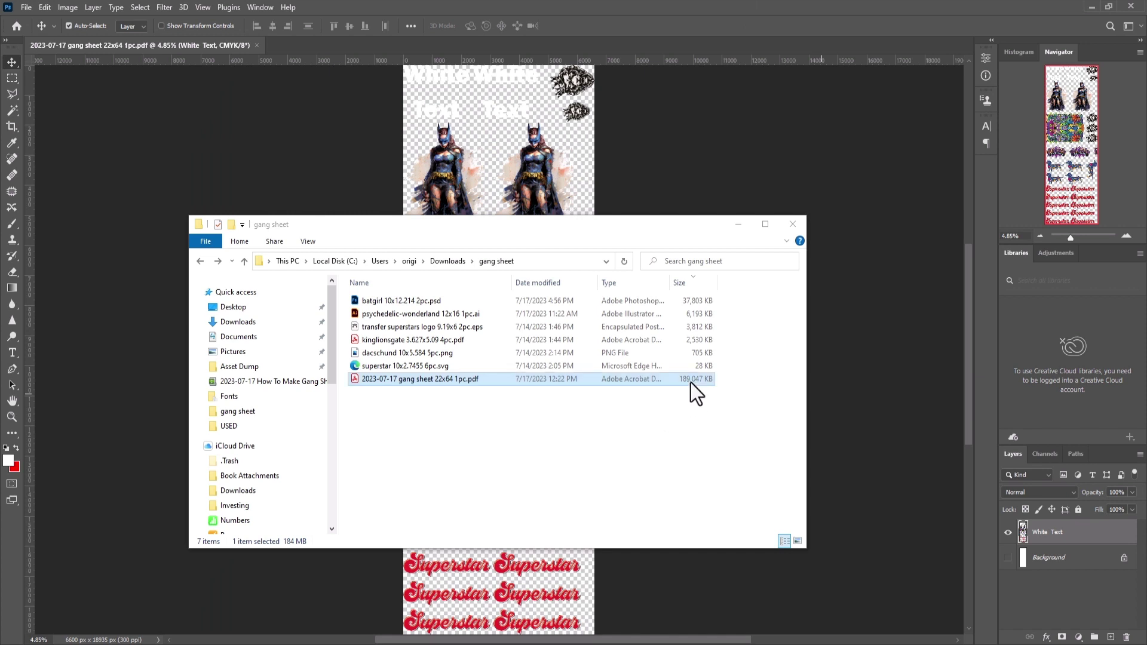